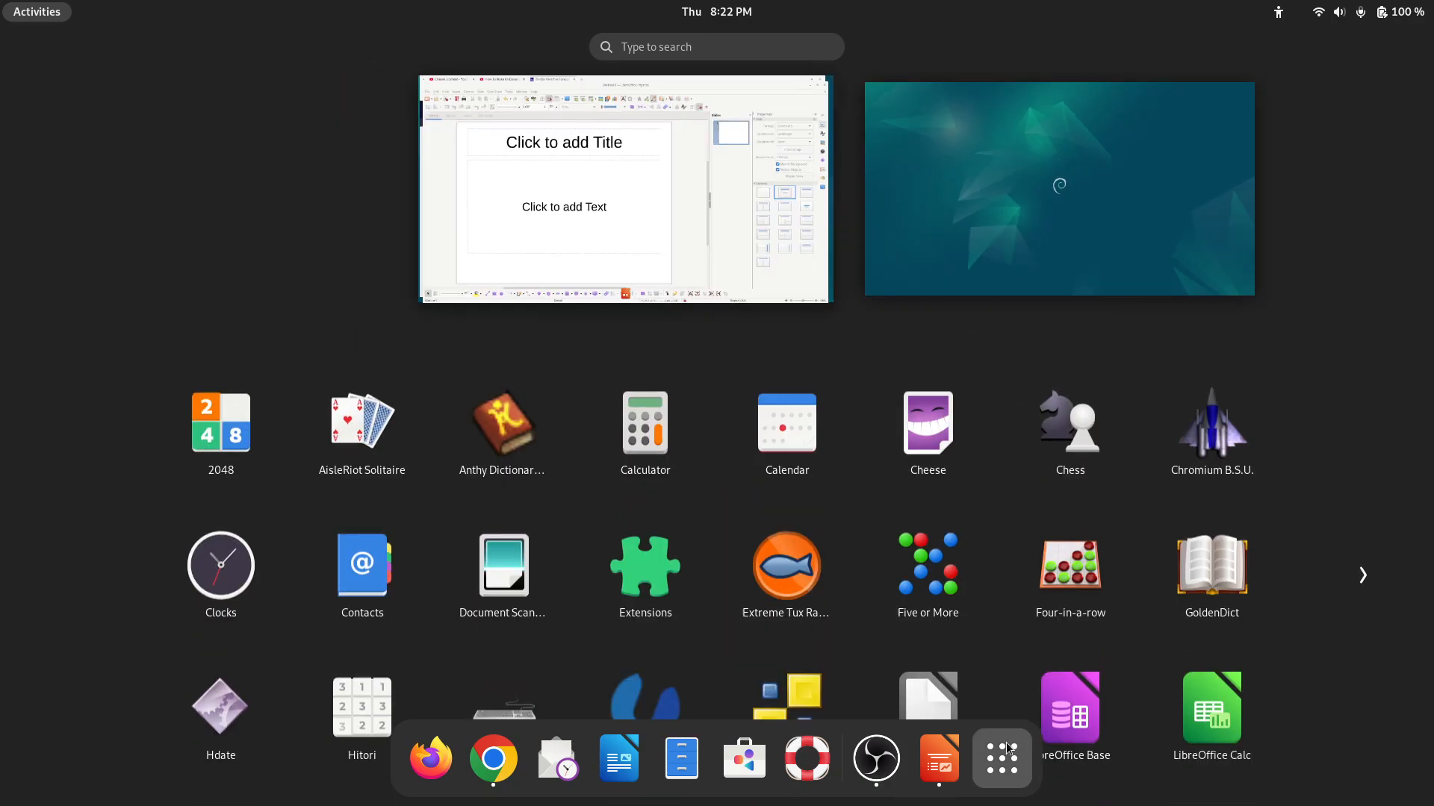
{"action": "scroll", "coordinate": [518, 448], "scroll_direction": "down", "scroll_amount": 1}
{"action": "left_click", "coordinate": [203, 295]}
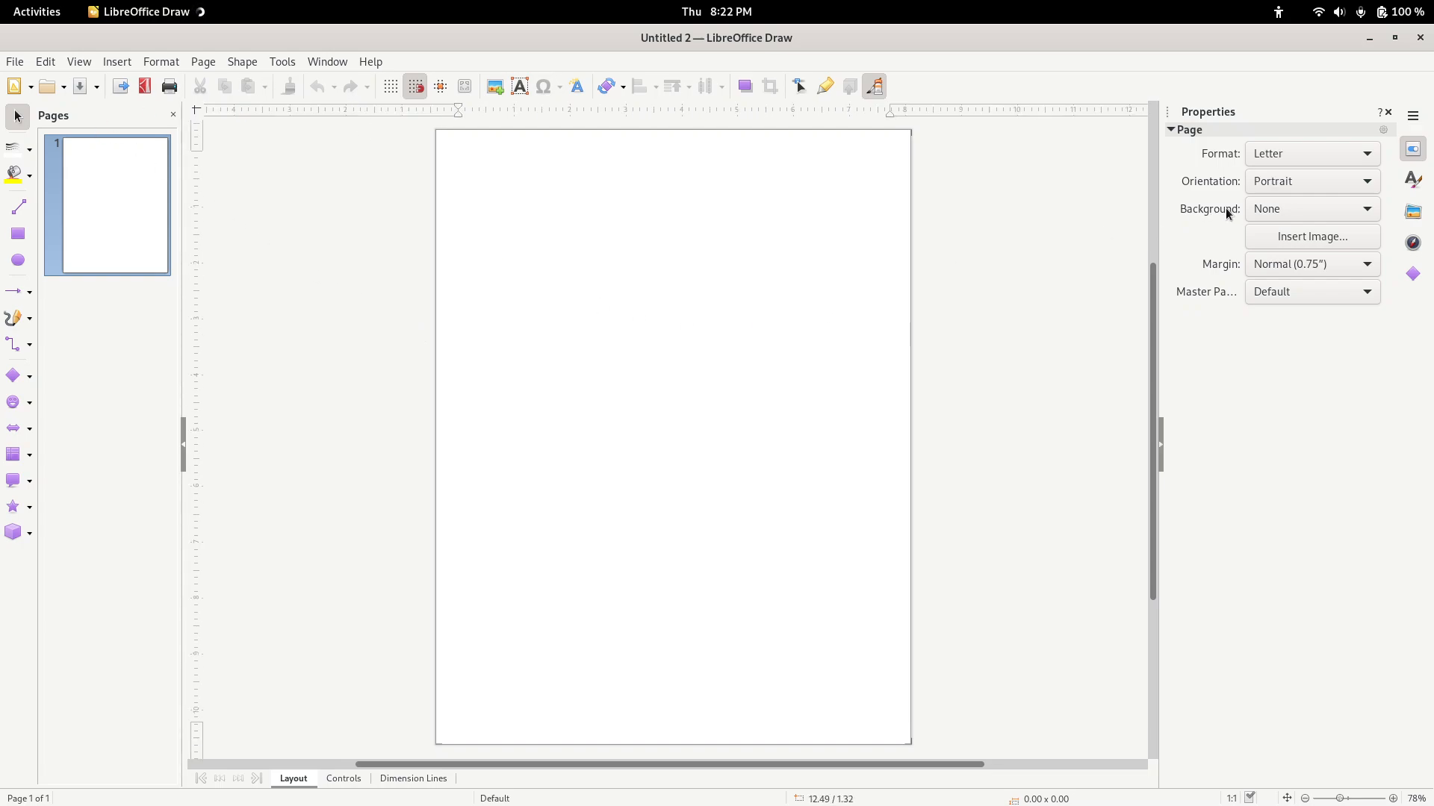
{"action": "left_click", "coordinate": [1265, 182]}
{"action": "left_click", "coordinate": [1255, 205]}
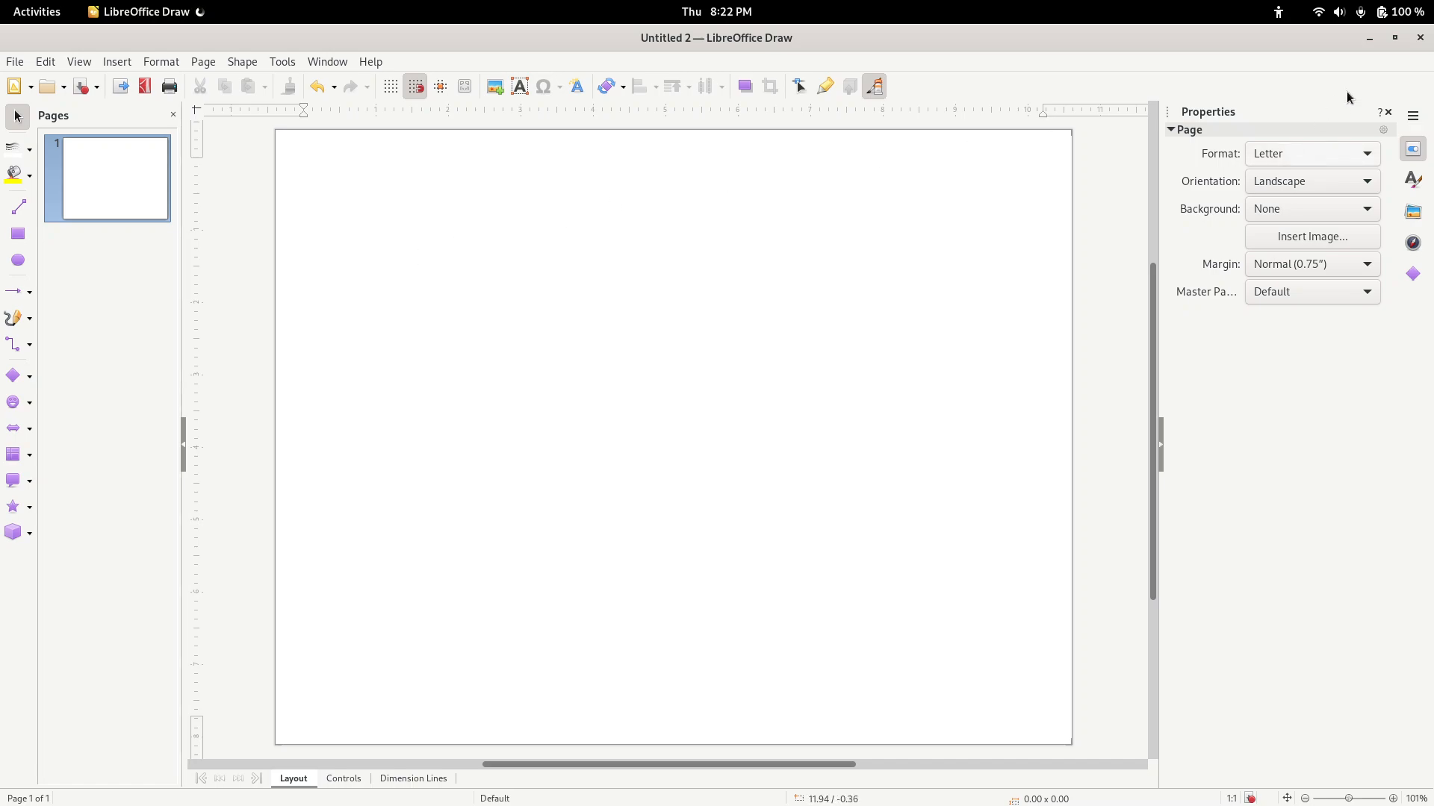
{"action": "left_click", "coordinate": [1422, 39]}
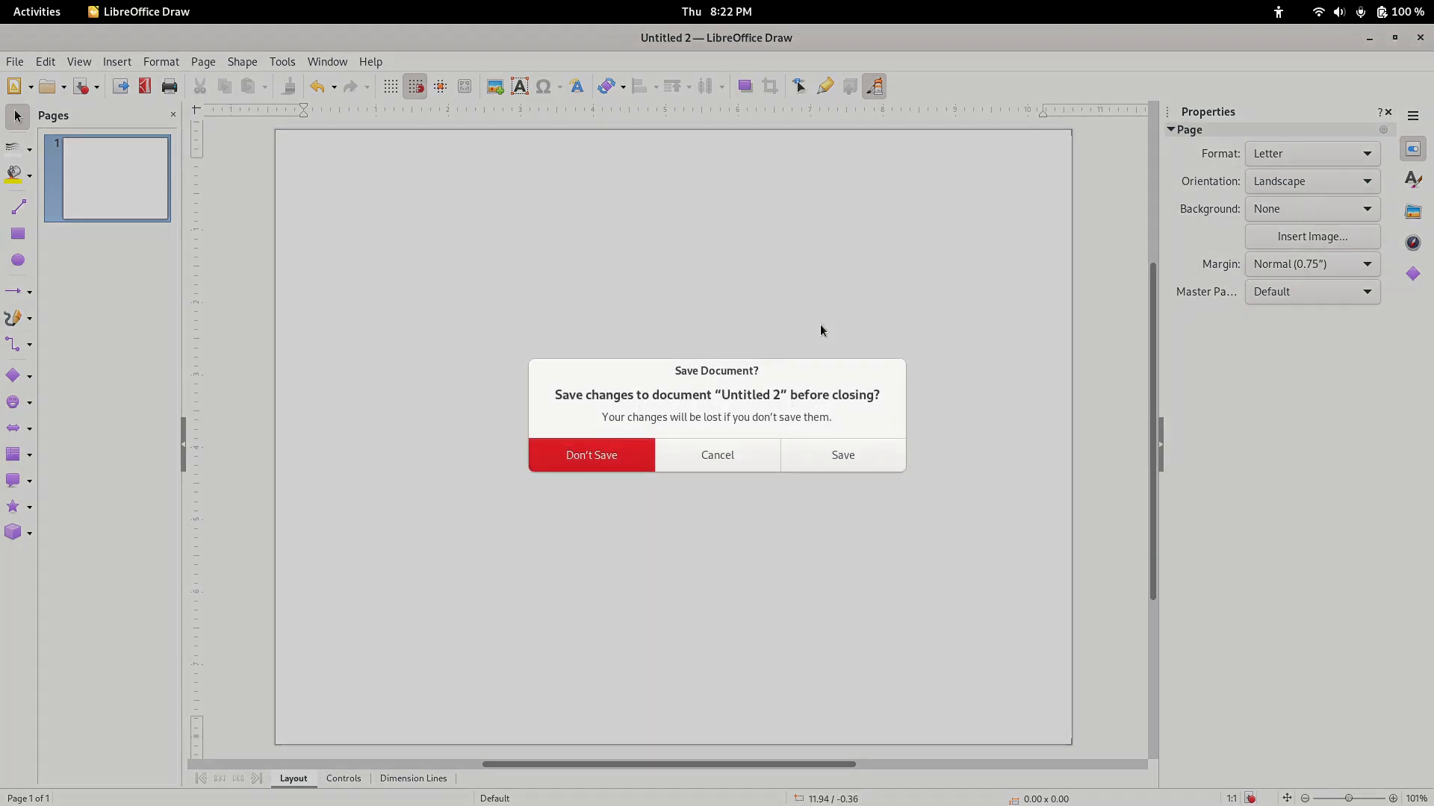
{"action": "left_click", "coordinate": [611, 448]}
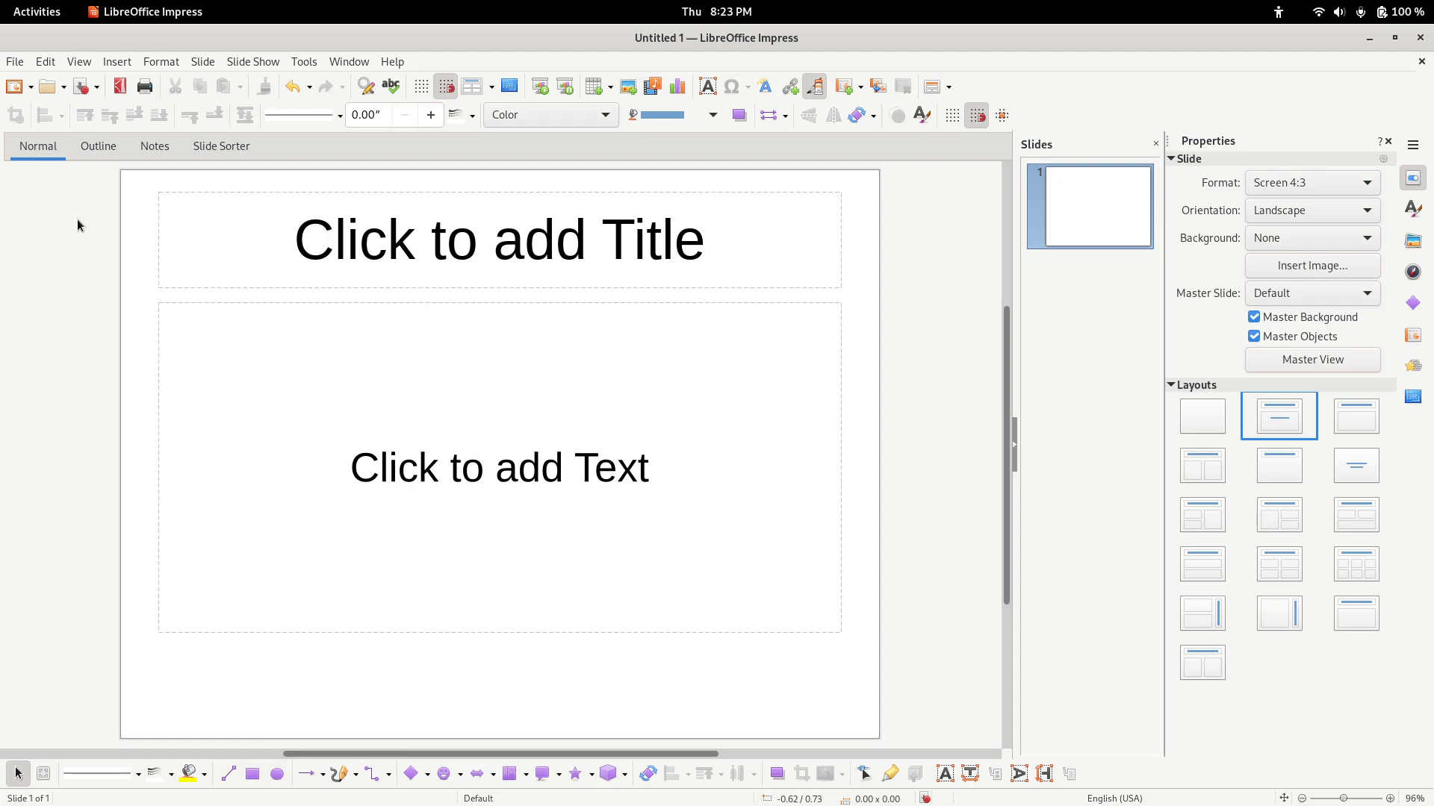
- Open the Files app, go to the Desktop's skyscraper/data folder and browse its texture images
{"action": "left_click", "coordinate": [36, 12]}
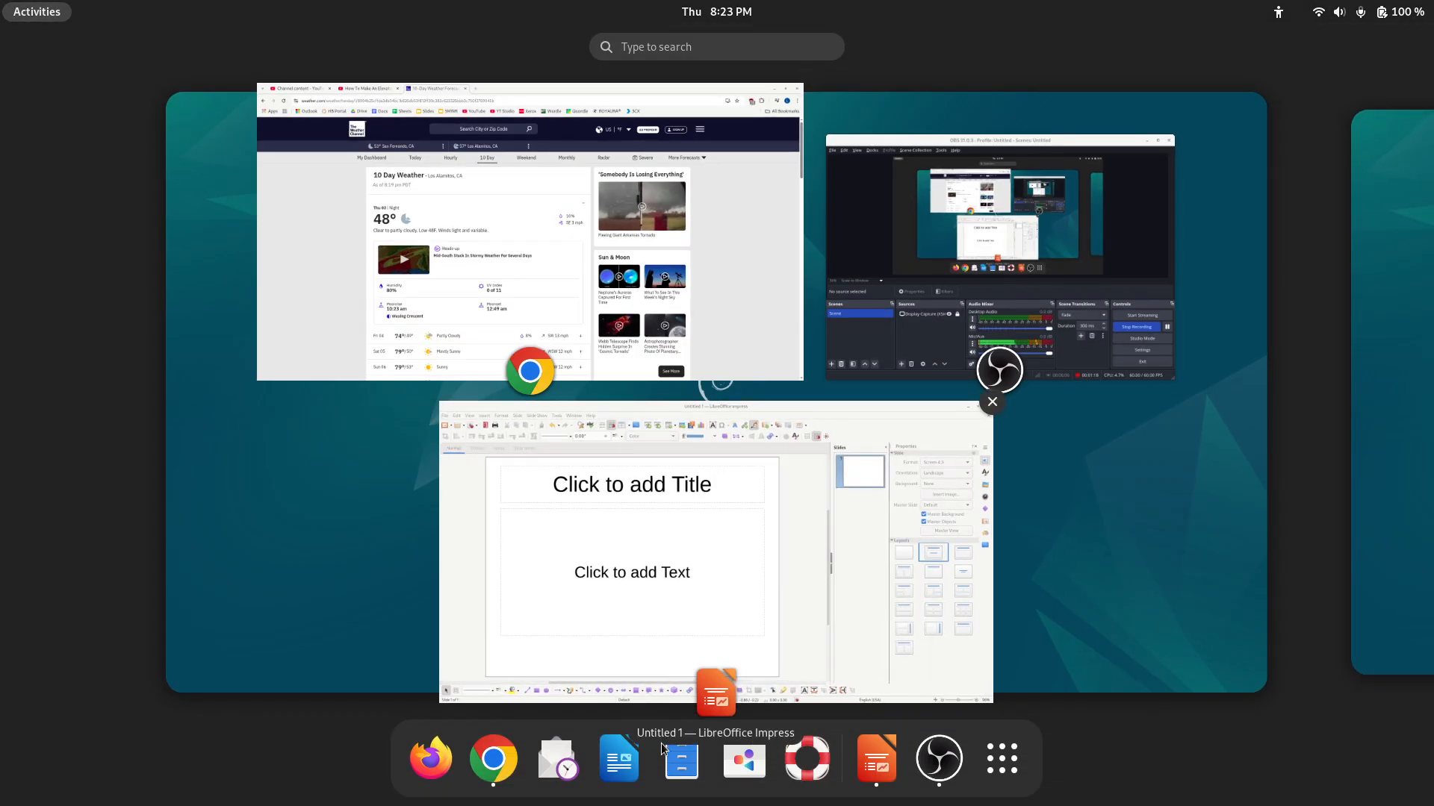
{"action": "left_click", "coordinate": [691, 764]}
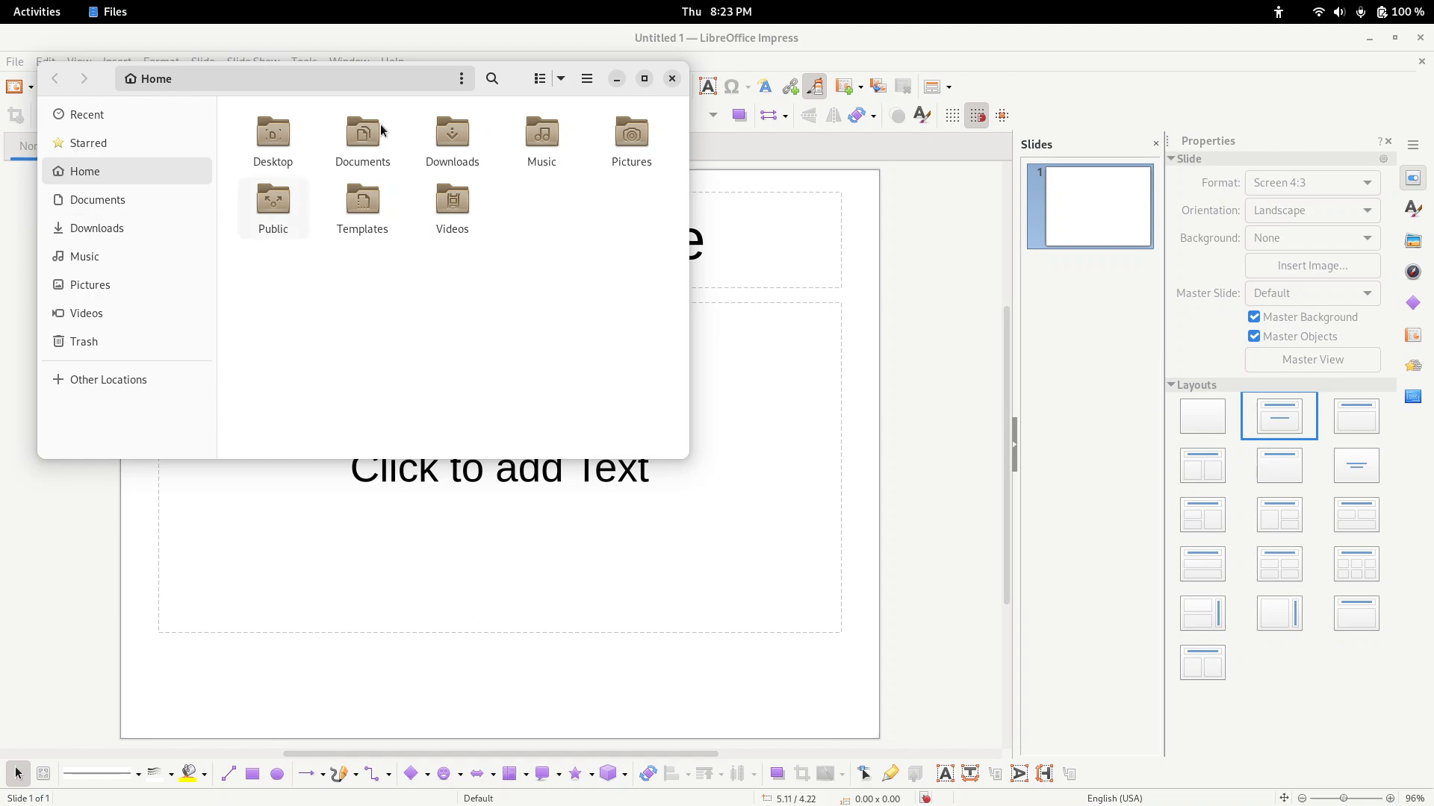
{"action": "double_click", "coordinate": [271, 148]}
{"action": "double_click", "coordinate": [375, 149]}
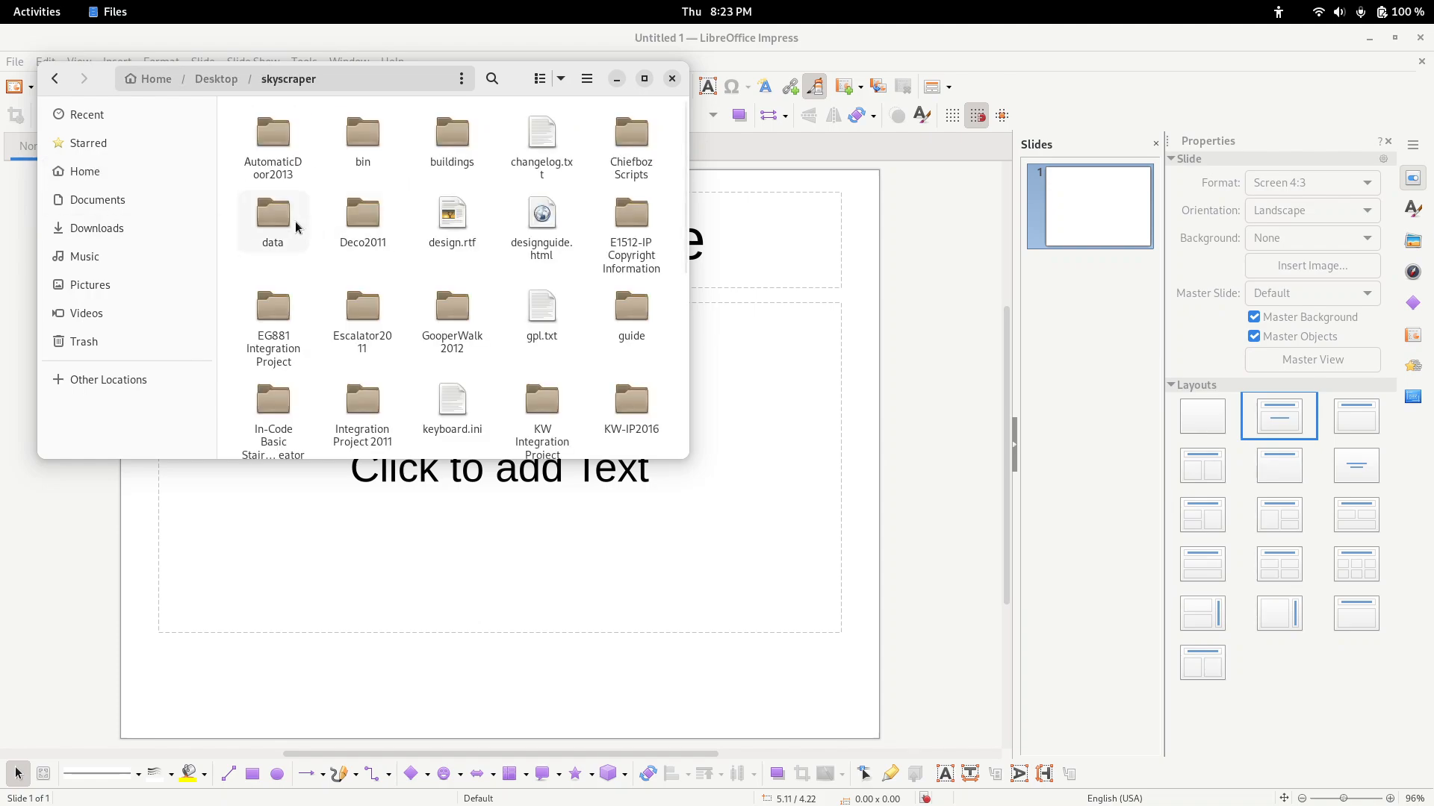
{"action": "double_click", "coordinate": [278, 230]}
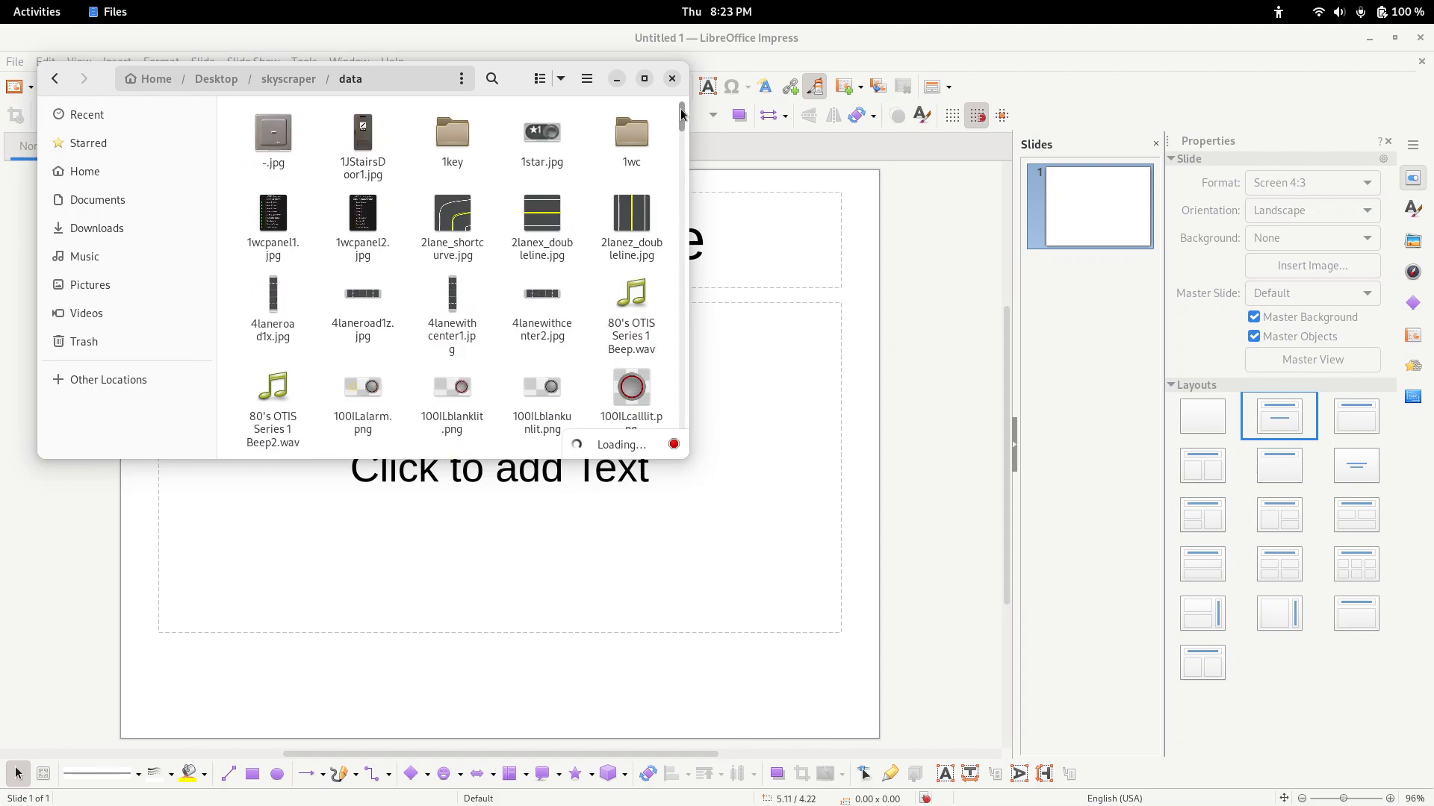
{"action": "left_click_drag", "start_coordinate": [682, 115], "coordinate": [681, 142]}
{"action": "scroll", "coordinate": [681, 142], "scroll_direction": "down", "scroll_amount": 5}
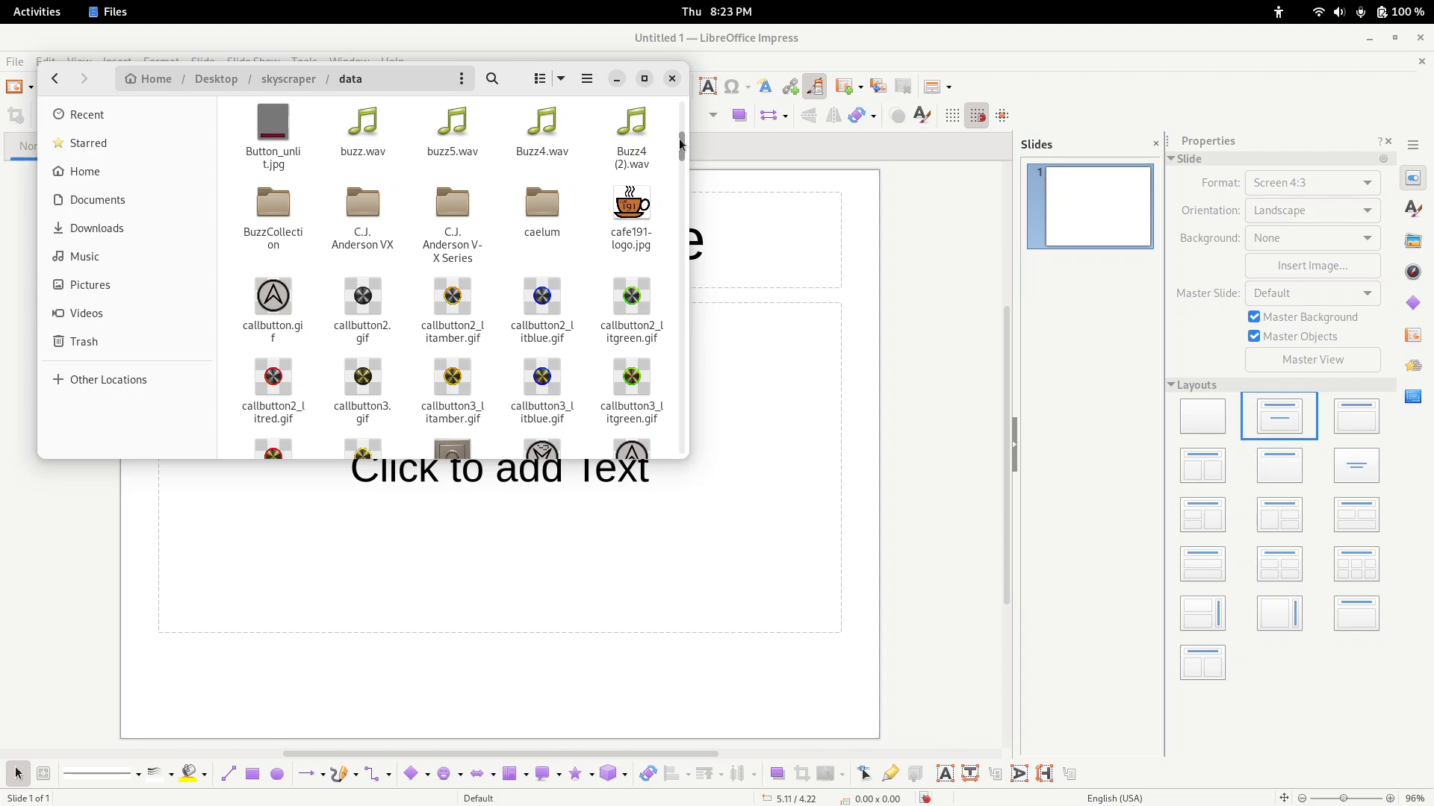
{"action": "left_click_drag", "start_coordinate": [681, 144], "coordinate": [682, 215]}
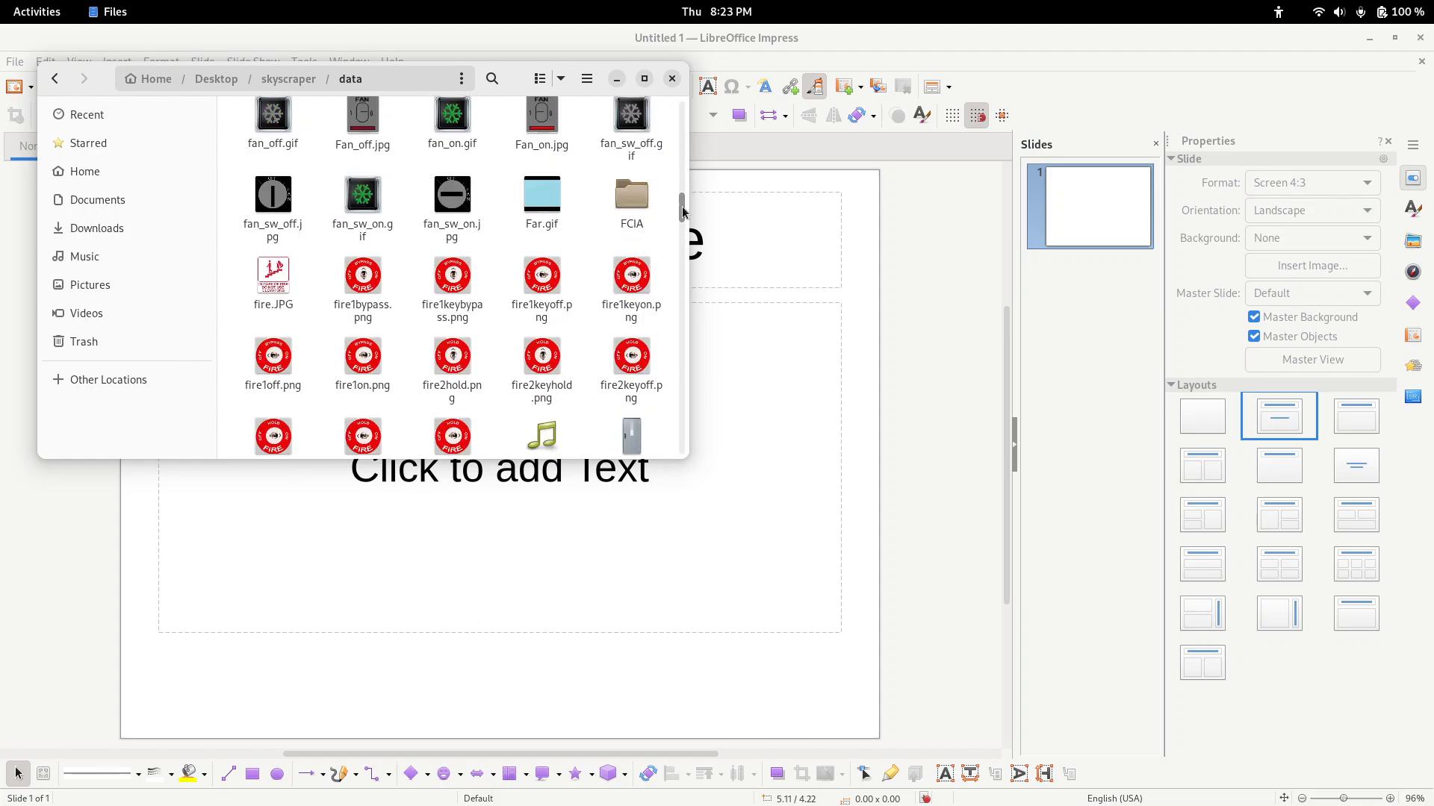
{"action": "left_click", "coordinate": [924, 301]}
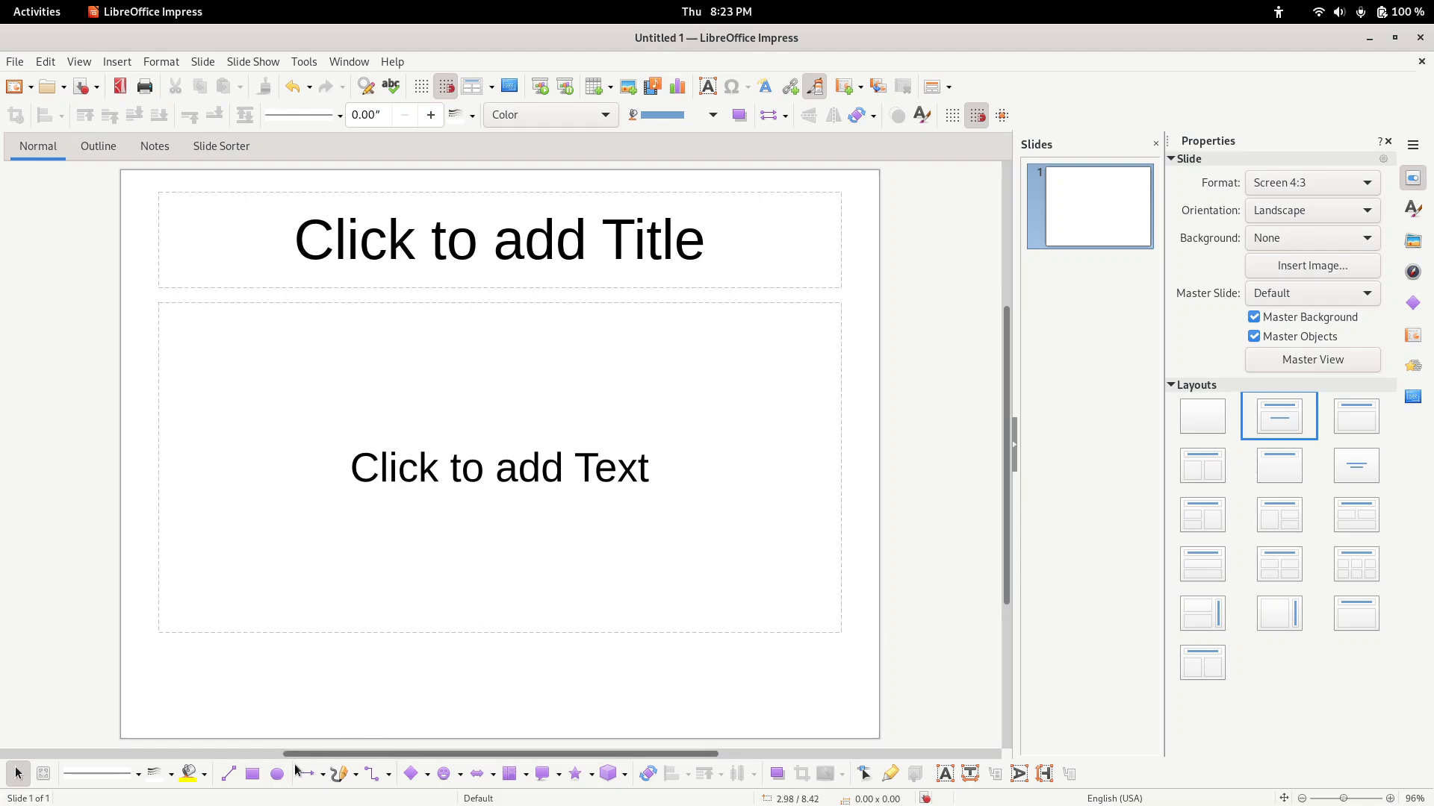
{"action": "left_click", "coordinate": [252, 773]}
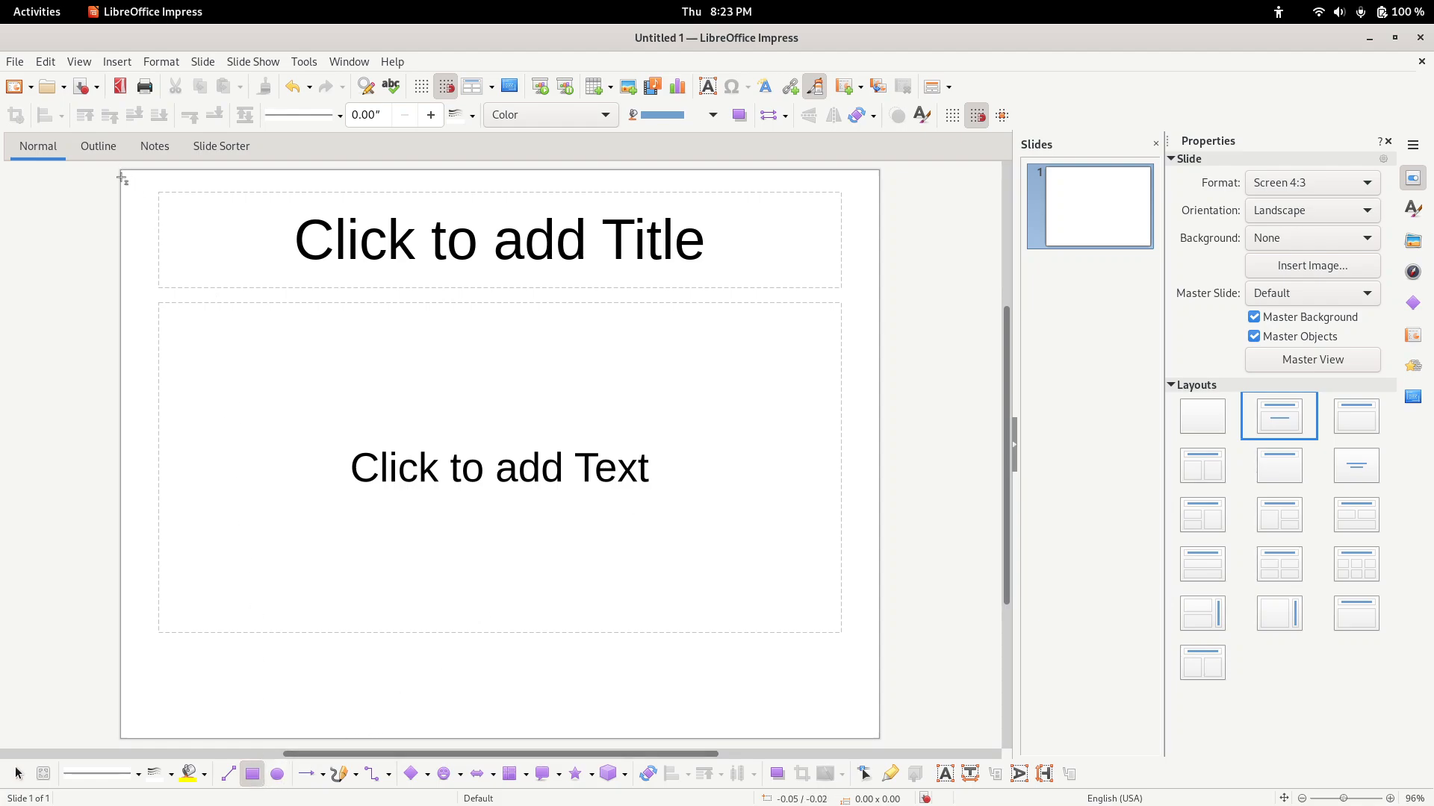
{"action": "mouse_move", "coordinate": [122, 172]}
{"action": "left_mouse_down"}
{"action": "mouse_move", "coordinate": [777, 513]}
{"action": "mouse_move", "coordinate": [909, 755]}
{"action": "mouse_move", "coordinate": [876, 729]}
{"action": "left_mouse_up"}
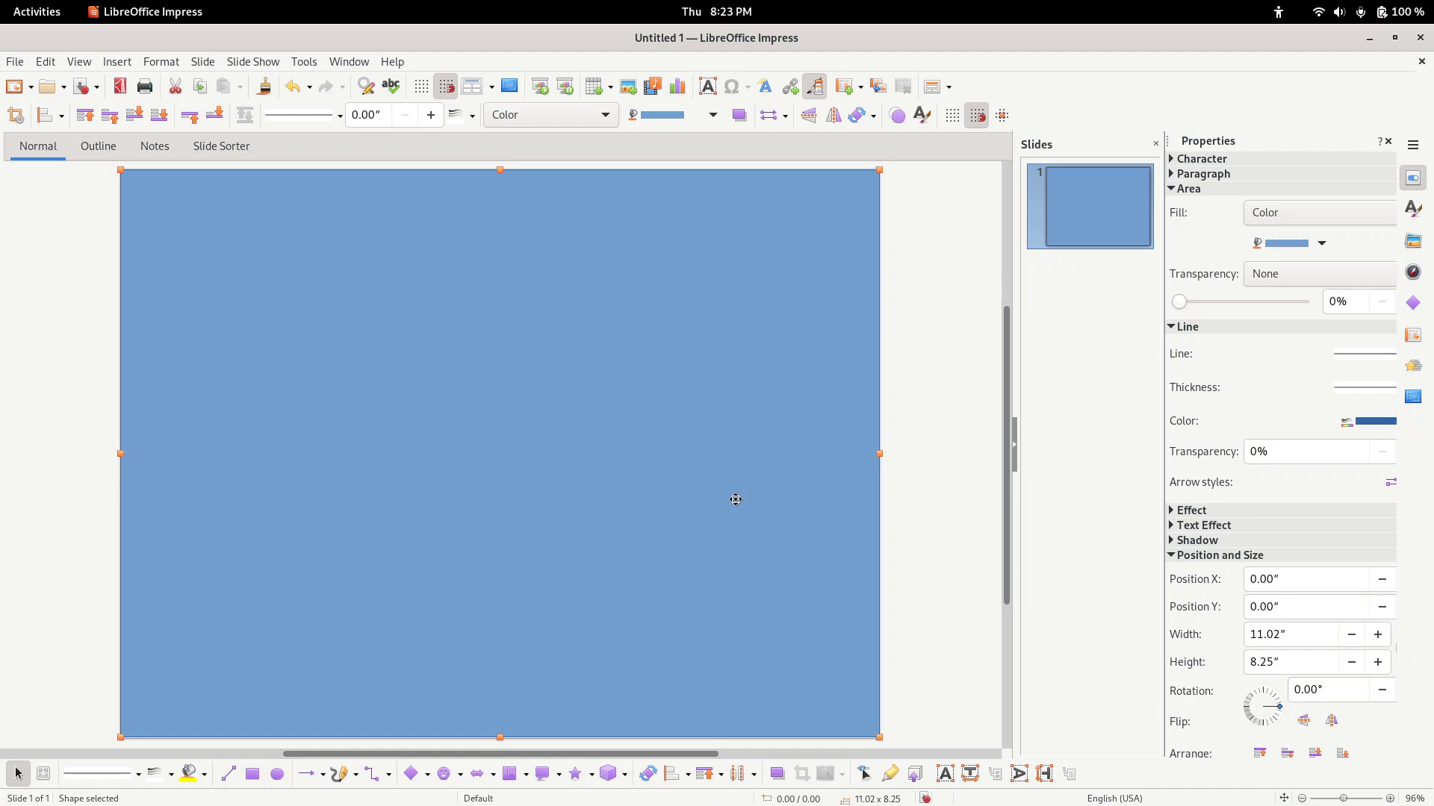
{"action": "key", "text": "Delete"}
- Insert metal1.jpg from the data folder in Files onto the Impress slide and stretch it to cover the whole slide
{"action": "mouse_move", "coordinate": [0, 0]}
{"action": "left_click", "coordinate": [503, 365]}
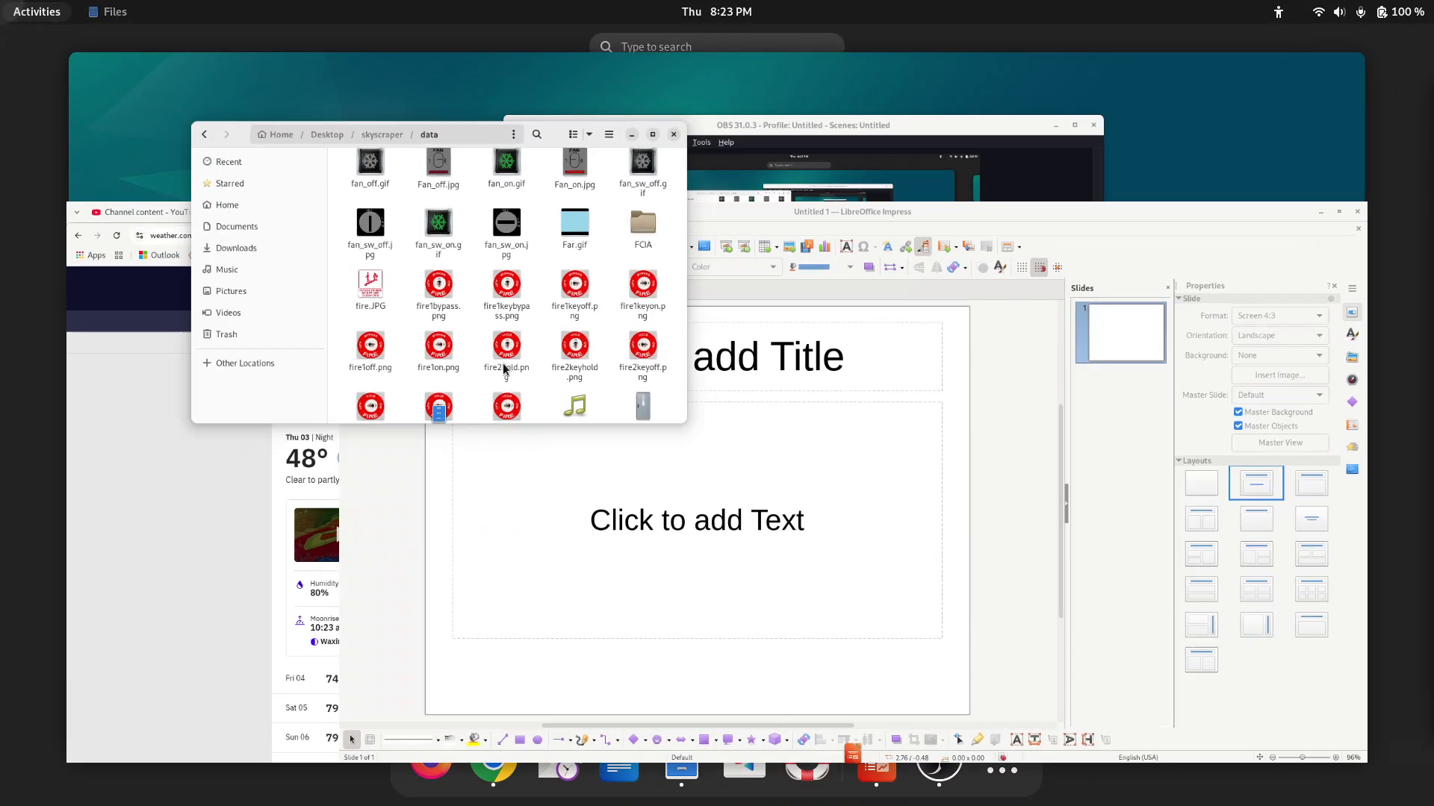
{"action": "scroll", "coordinate": [557, 363], "scroll_direction": "down", "scroll_amount": 4}
{"action": "left_click_drag", "start_coordinate": [681, 219], "coordinate": [680, 238]}
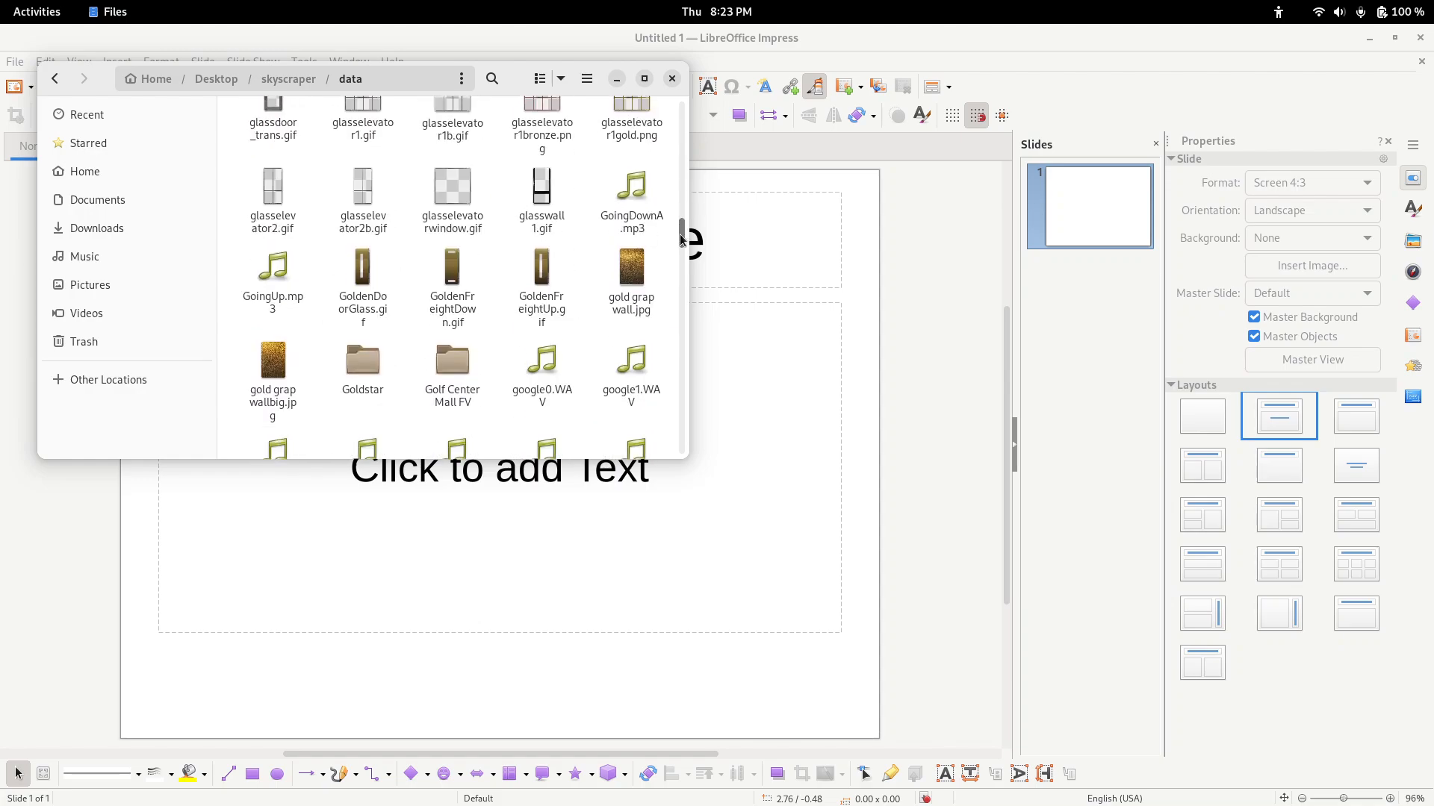
{"action": "scroll", "coordinate": [630, 214], "scroll_direction": "down", "scroll_amount": 10}
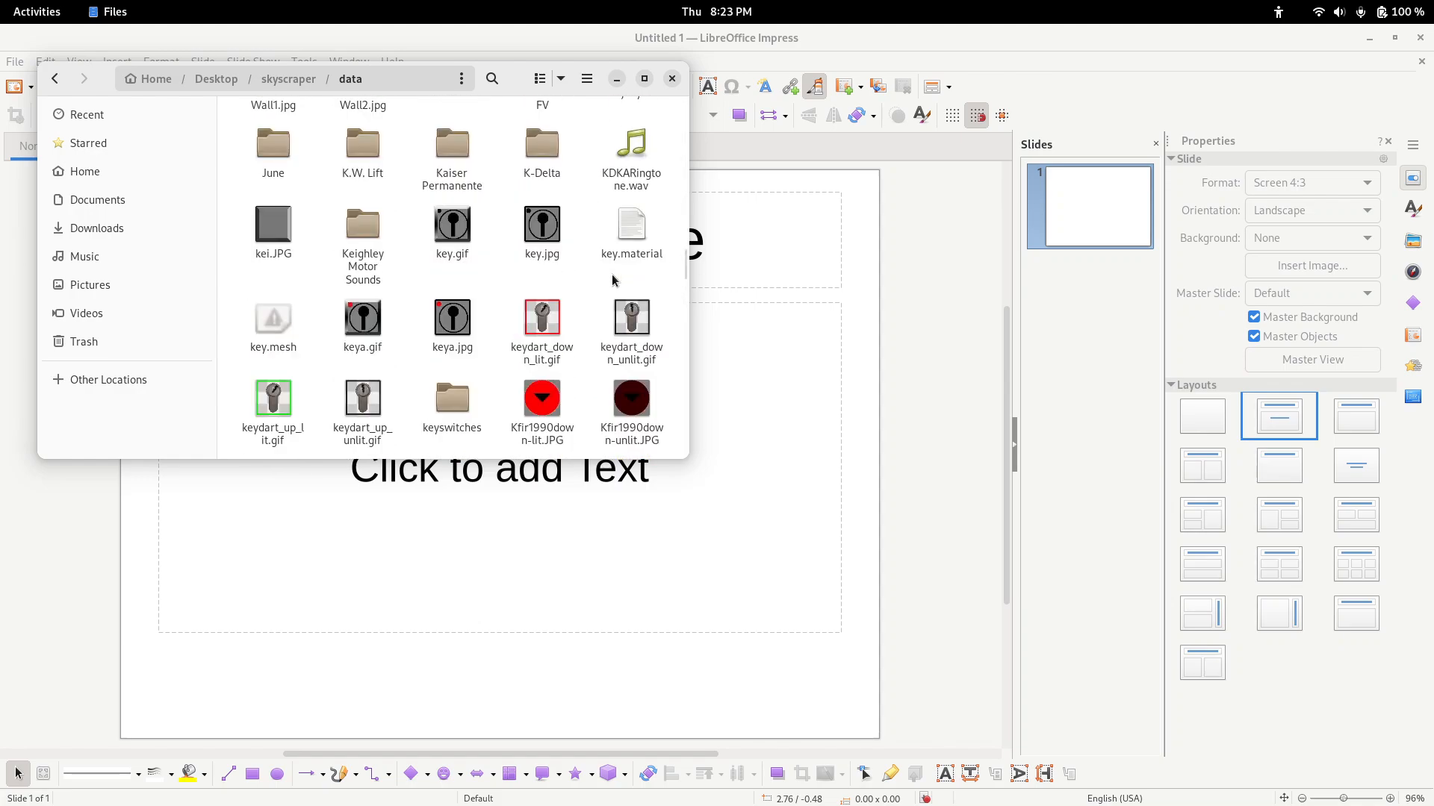
{"action": "scroll", "coordinate": [612, 276], "scroll_direction": "down", "scroll_amount": 5}
{"action": "scroll", "coordinate": [609, 303], "scroll_direction": "down", "scroll_amount": 6}
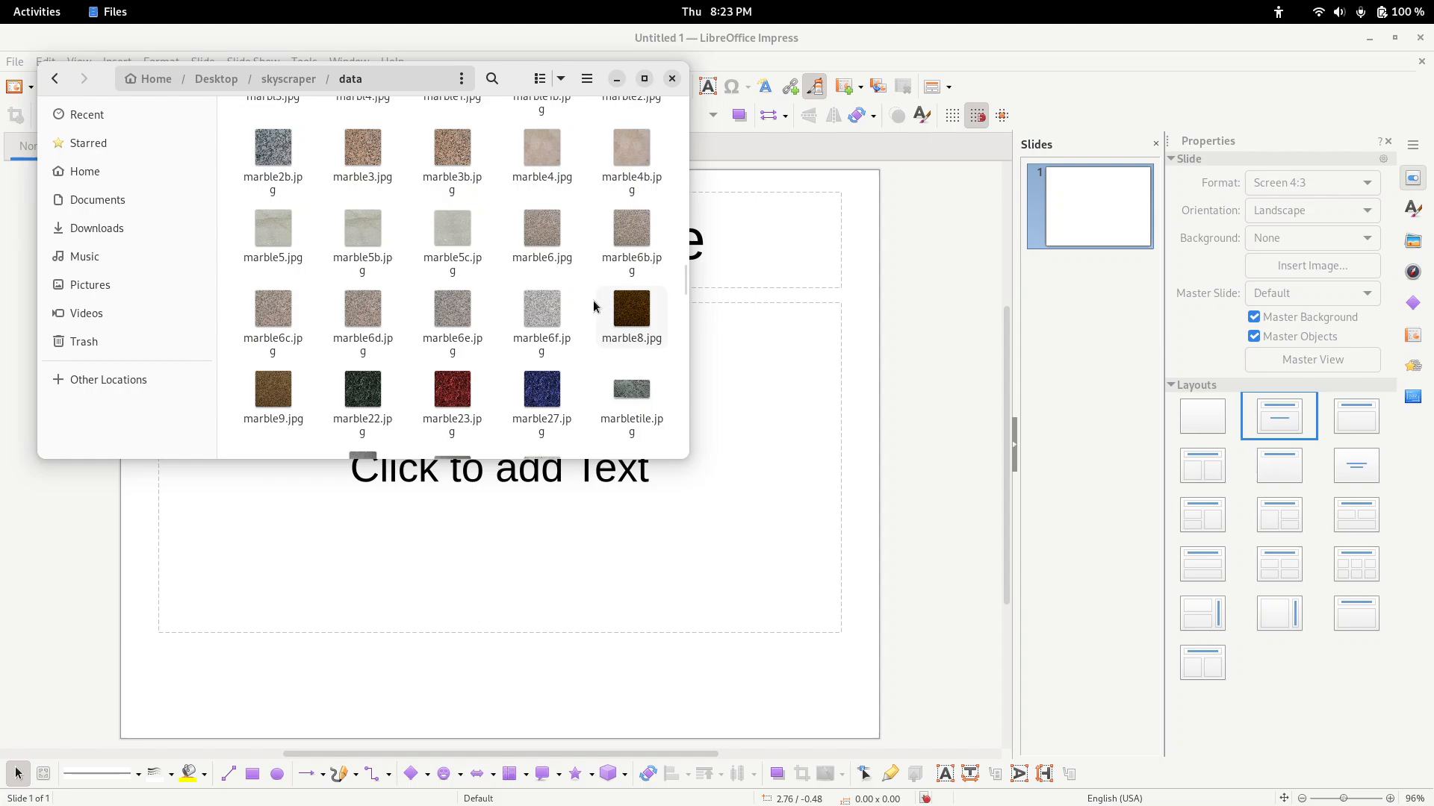
{"action": "scroll", "coordinate": [464, 320], "scroll_direction": "down", "scroll_amount": 4}
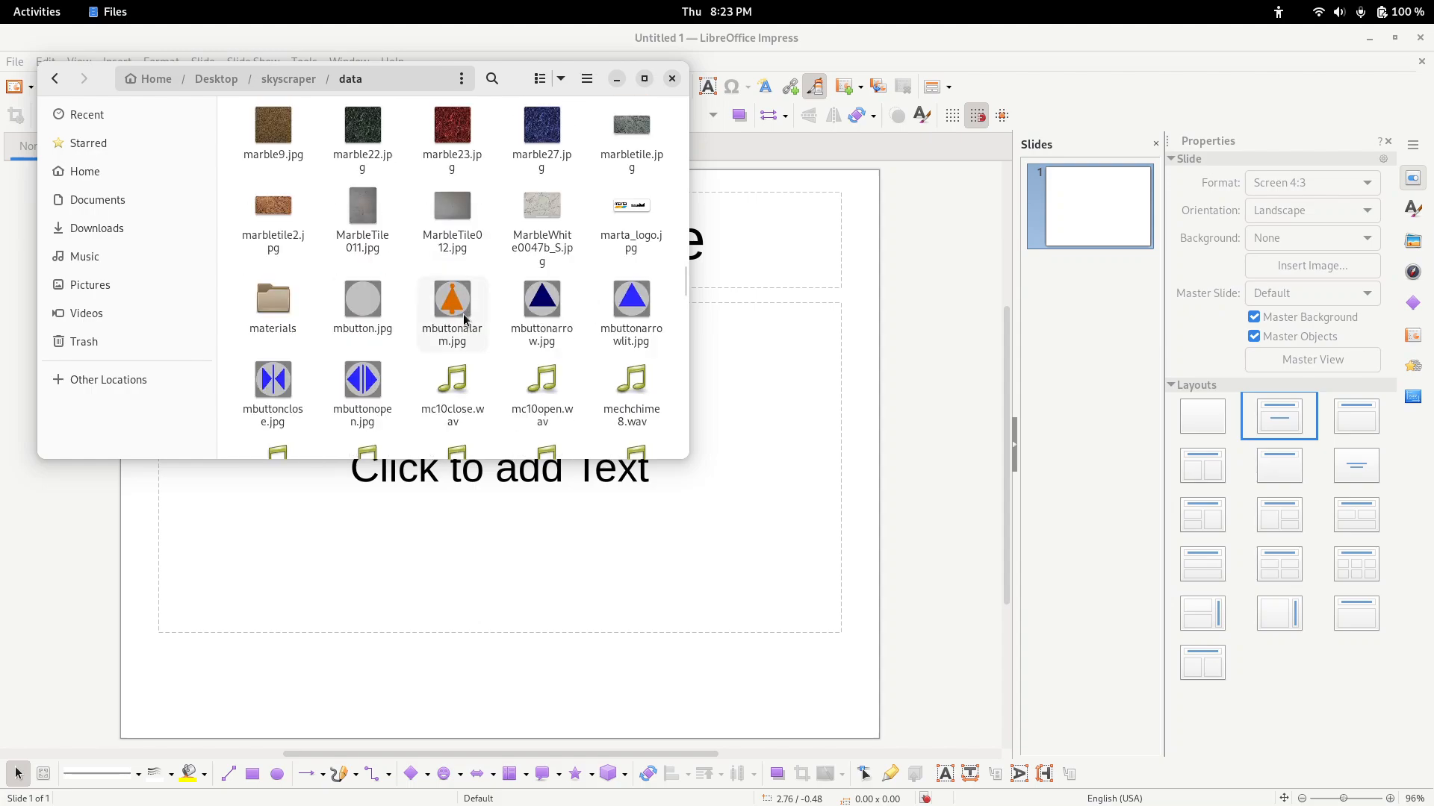
{"action": "scroll", "coordinate": [463, 321], "scroll_direction": "down", "scroll_amount": 10}
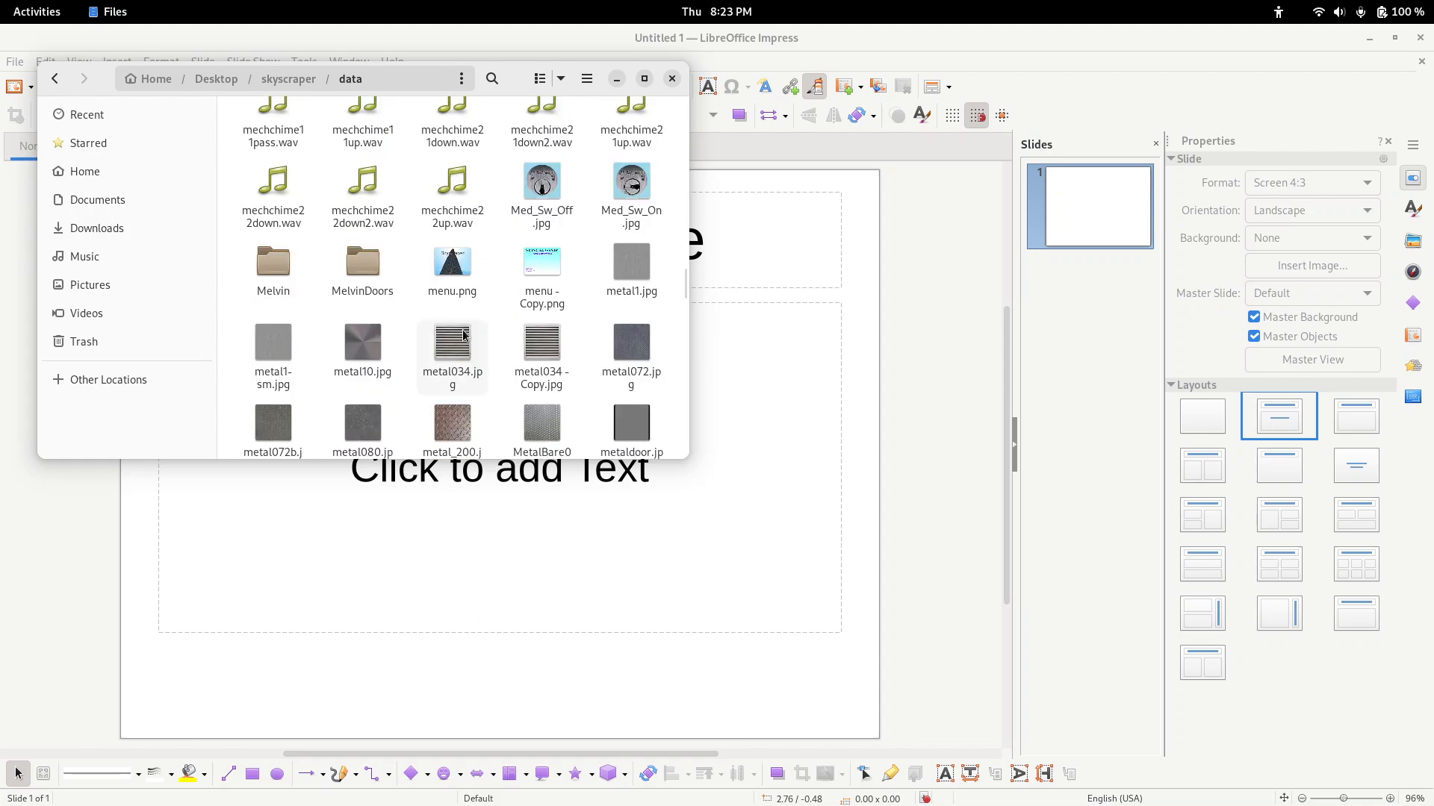
{"action": "scroll", "coordinate": [464, 336], "scroll_direction": "down", "scroll_amount": 1}
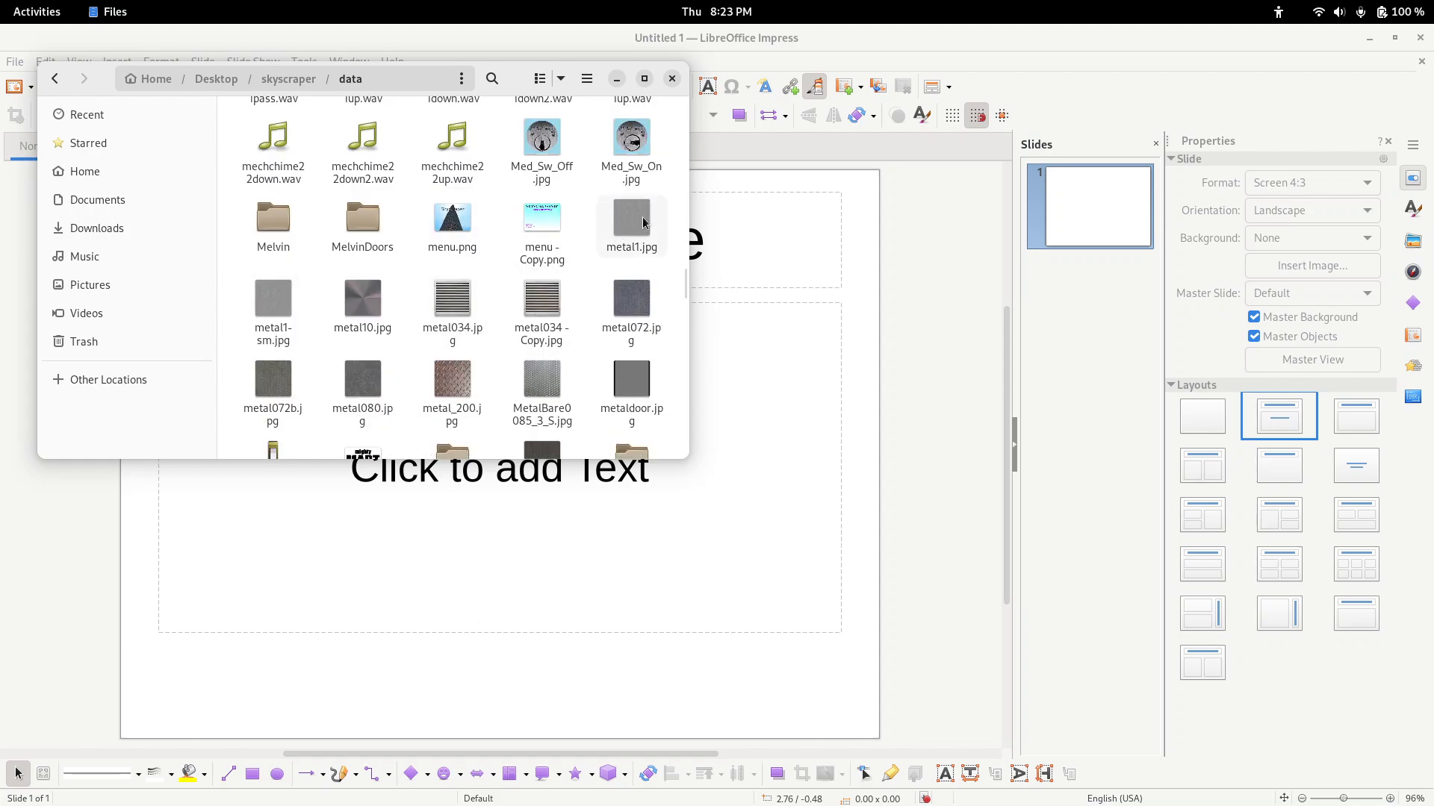
{"action": "left_click_drag", "start_coordinate": [641, 220], "coordinate": [380, 347]}
{"action": "left_click", "coordinate": [534, 632]}
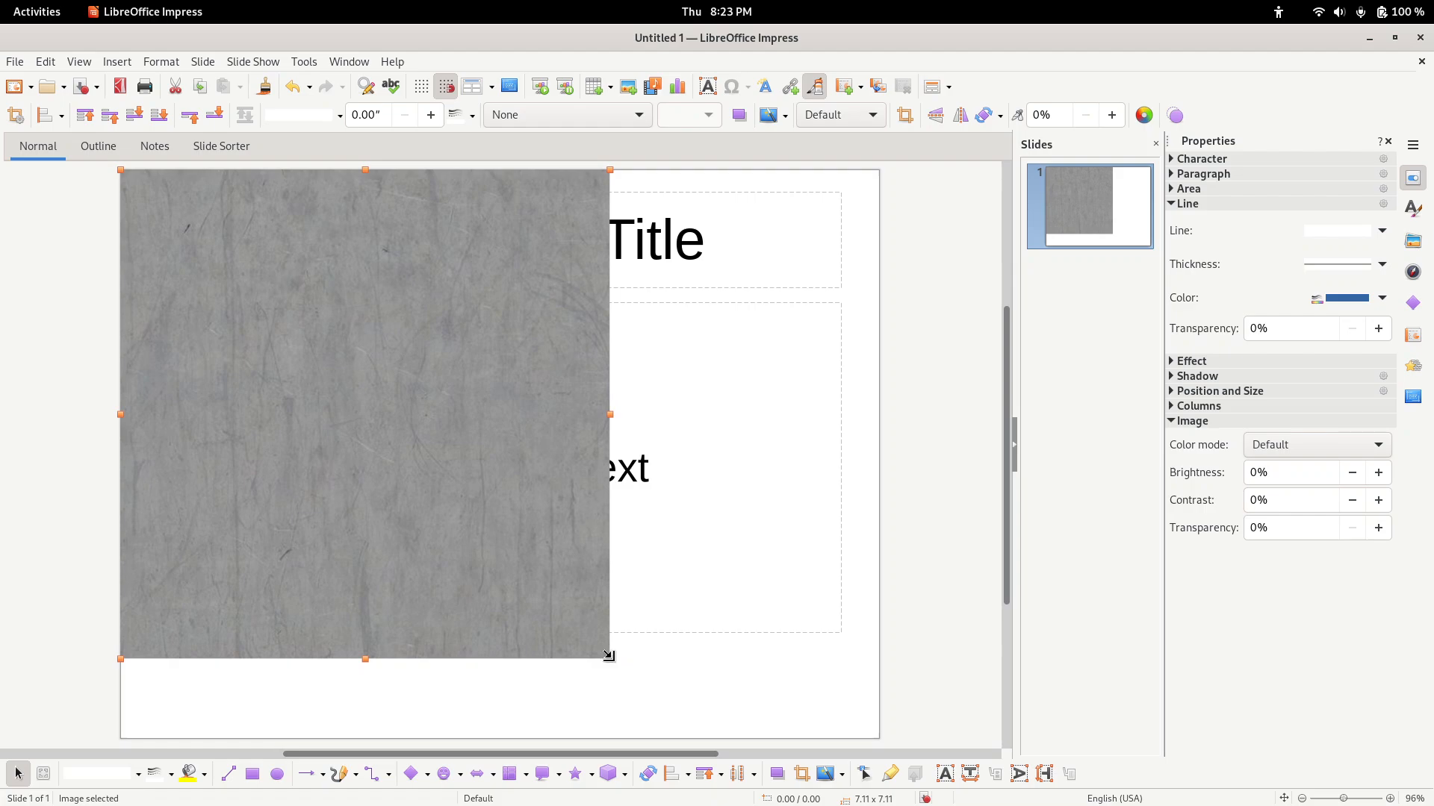
{"action": "left_click_drag", "start_coordinate": [608, 656], "coordinate": [879, 736]}
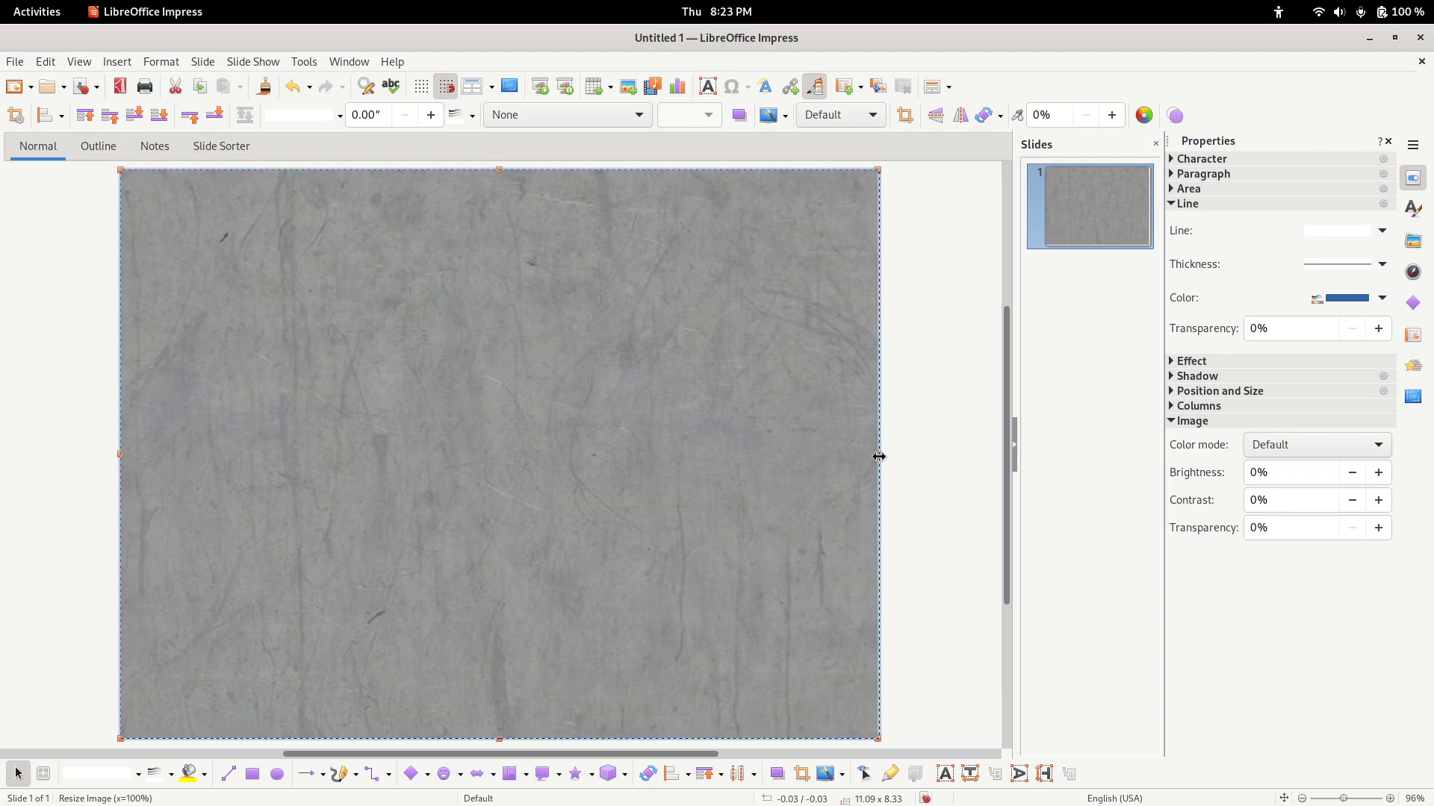
{"action": "left_click", "coordinate": [933, 462]}
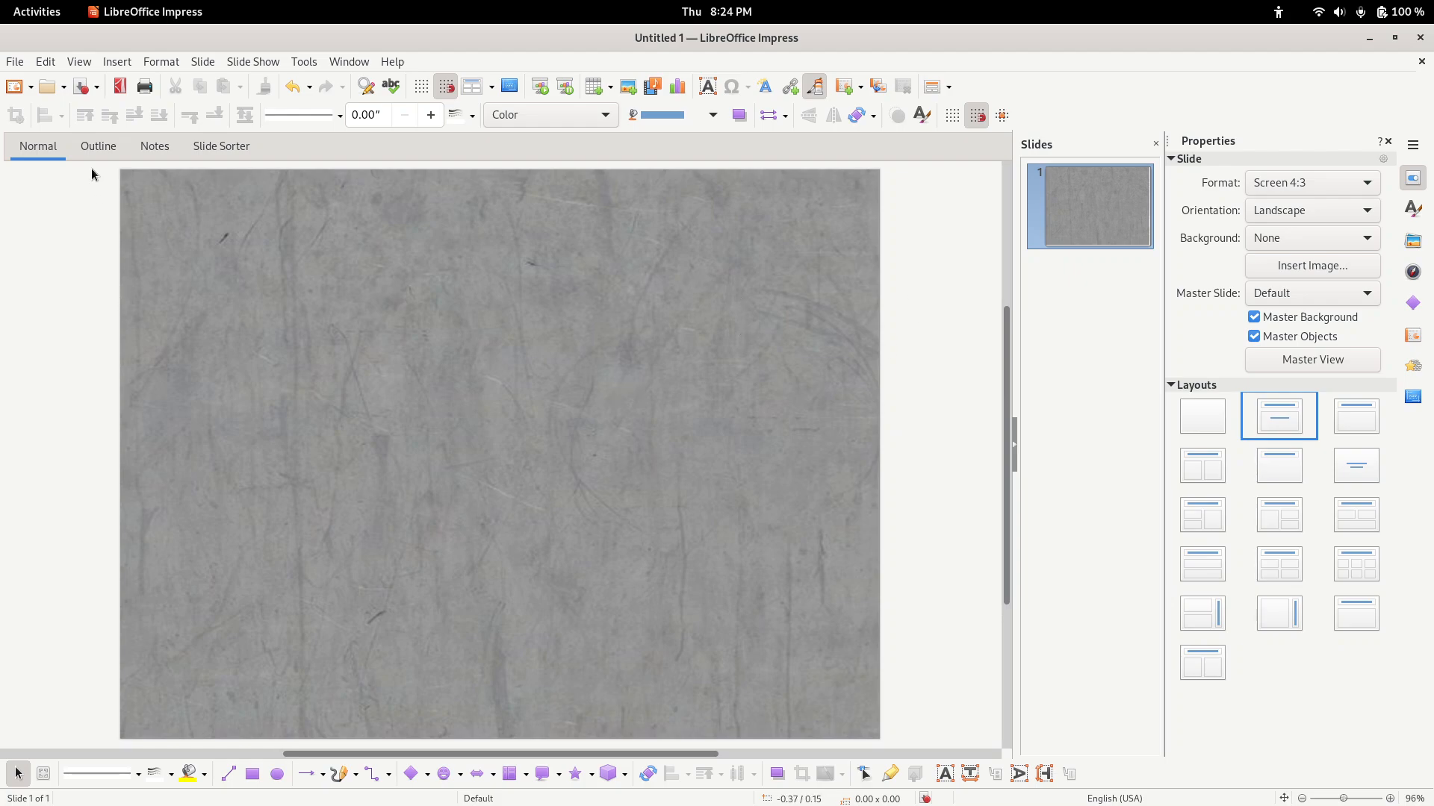
- Insert panel-back2.jpg from the data folder in Files near the centre of the Impress slide as an upright panel about 2.50 × 3.78 in
{"action": "mouse_move", "coordinate": [0, 0]}
{"action": "left_click", "coordinate": [523, 298]}
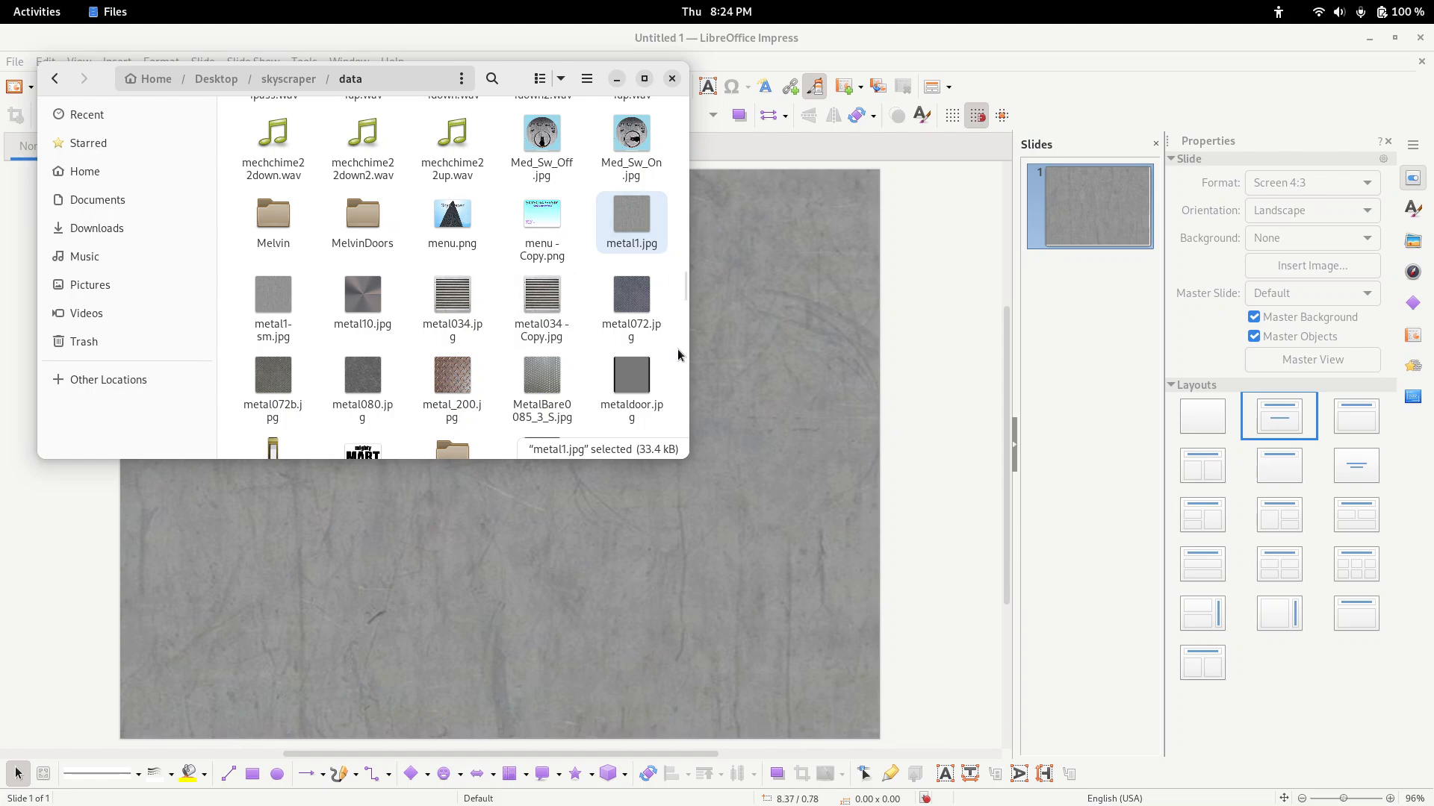
{"action": "left_click_drag", "start_coordinate": [682, 281], "coordinate": [680, 313]}
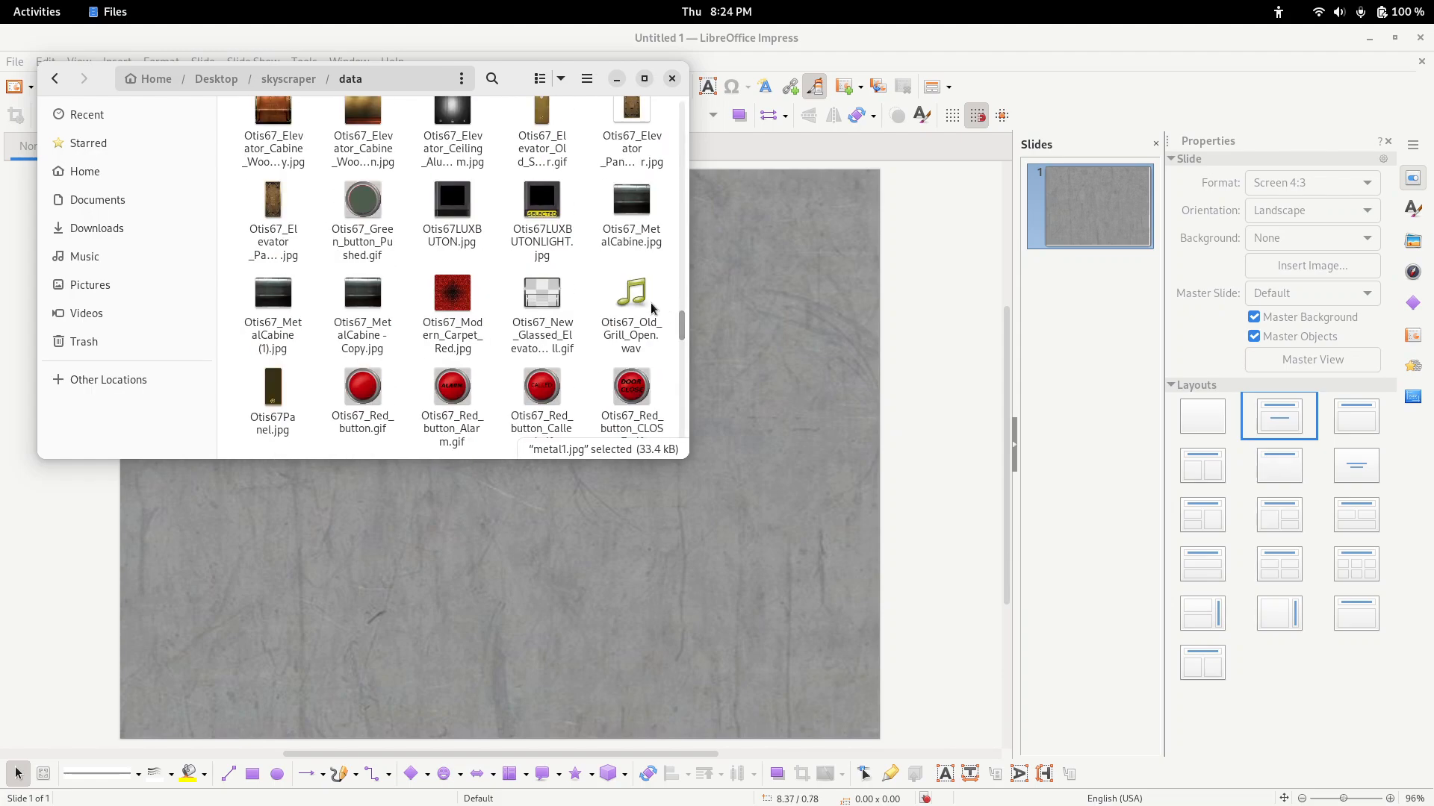
{"action": "scroll", "coordinate": [643, 299], "scroll_direction": "down", "scroll_amount": 10}
{"action": "scroll", "coordinate": [628, 299], "scroll_direction": "up", "scroll_amount": 5}
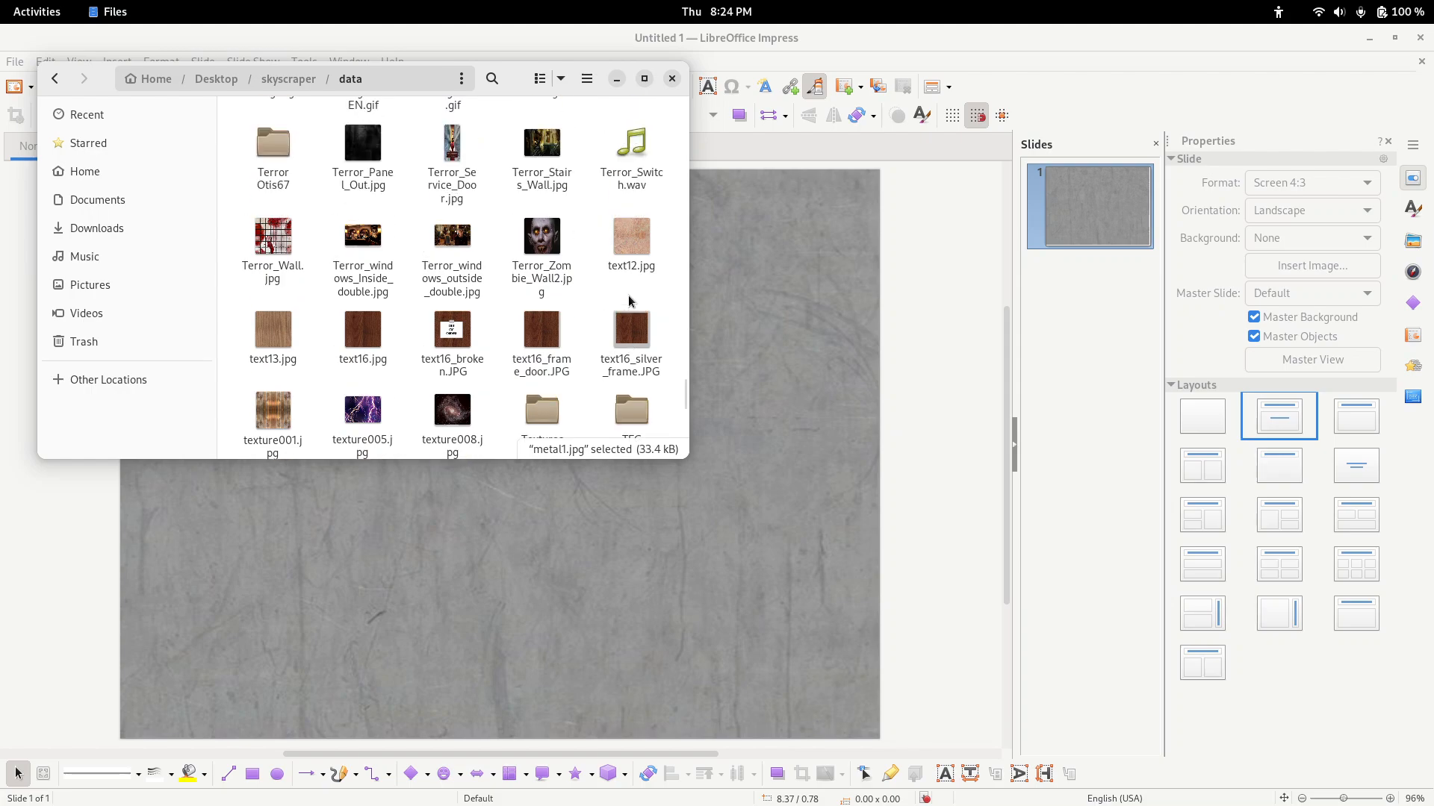
{"action": "scroll", "coordinate": [685, 384], "scroll_direction": "down", "scroll_amount": 1}
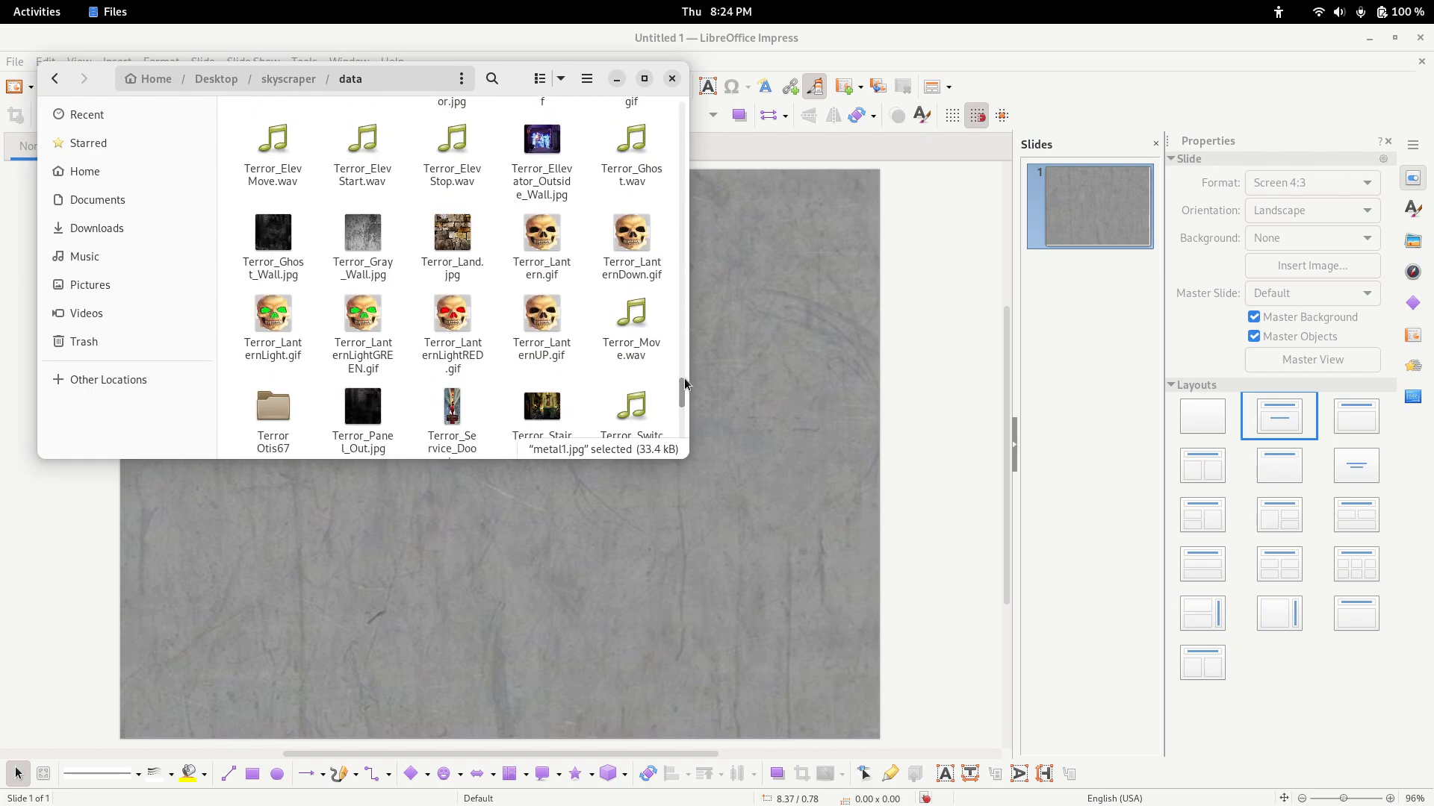
{"action": "left_click_drag", "start_coordinate": [685, 385], "coordinate": [685, 371]}
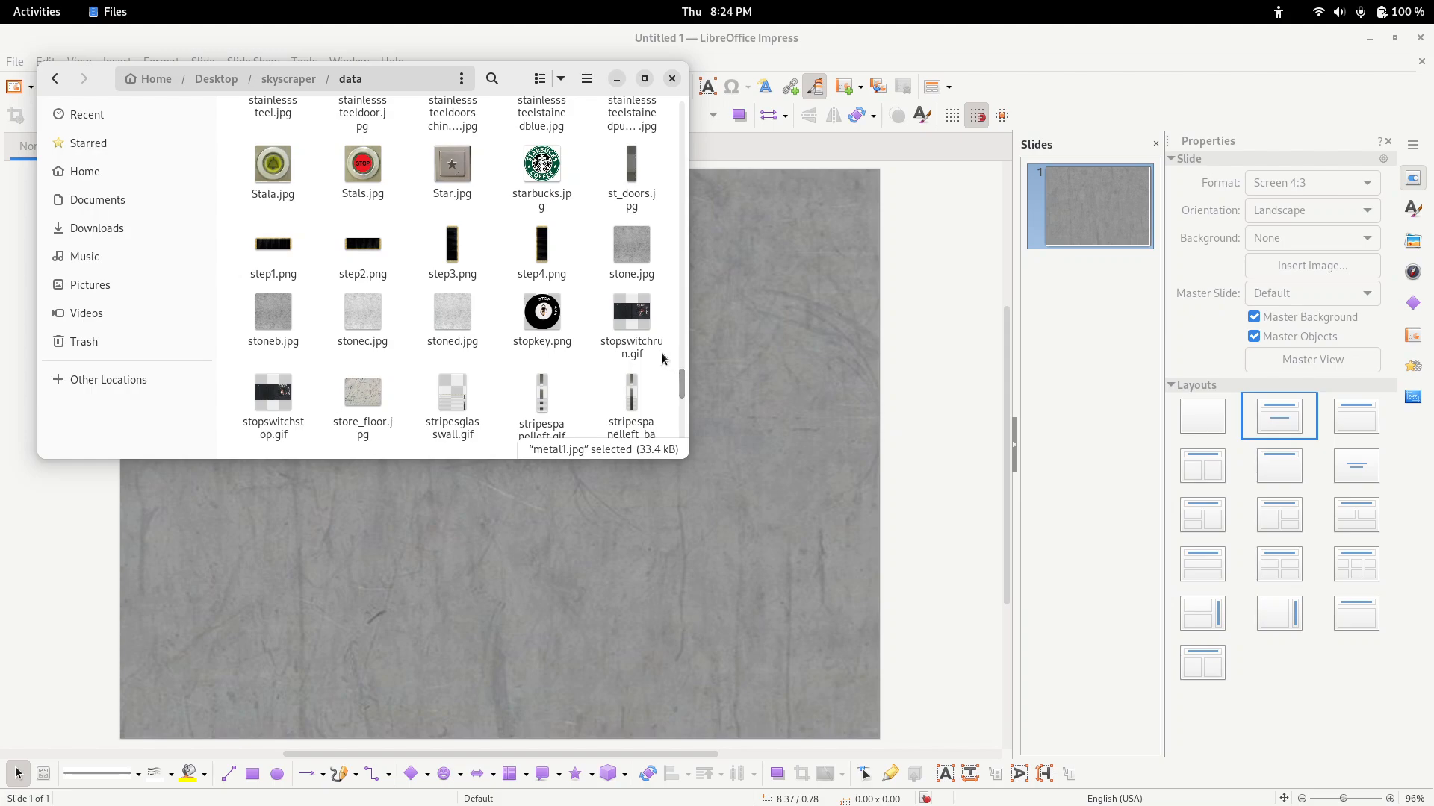
{"action": "scroll", "coordinate": [627, 316], "scroll_direction": "down", "scroll_amount": 10}
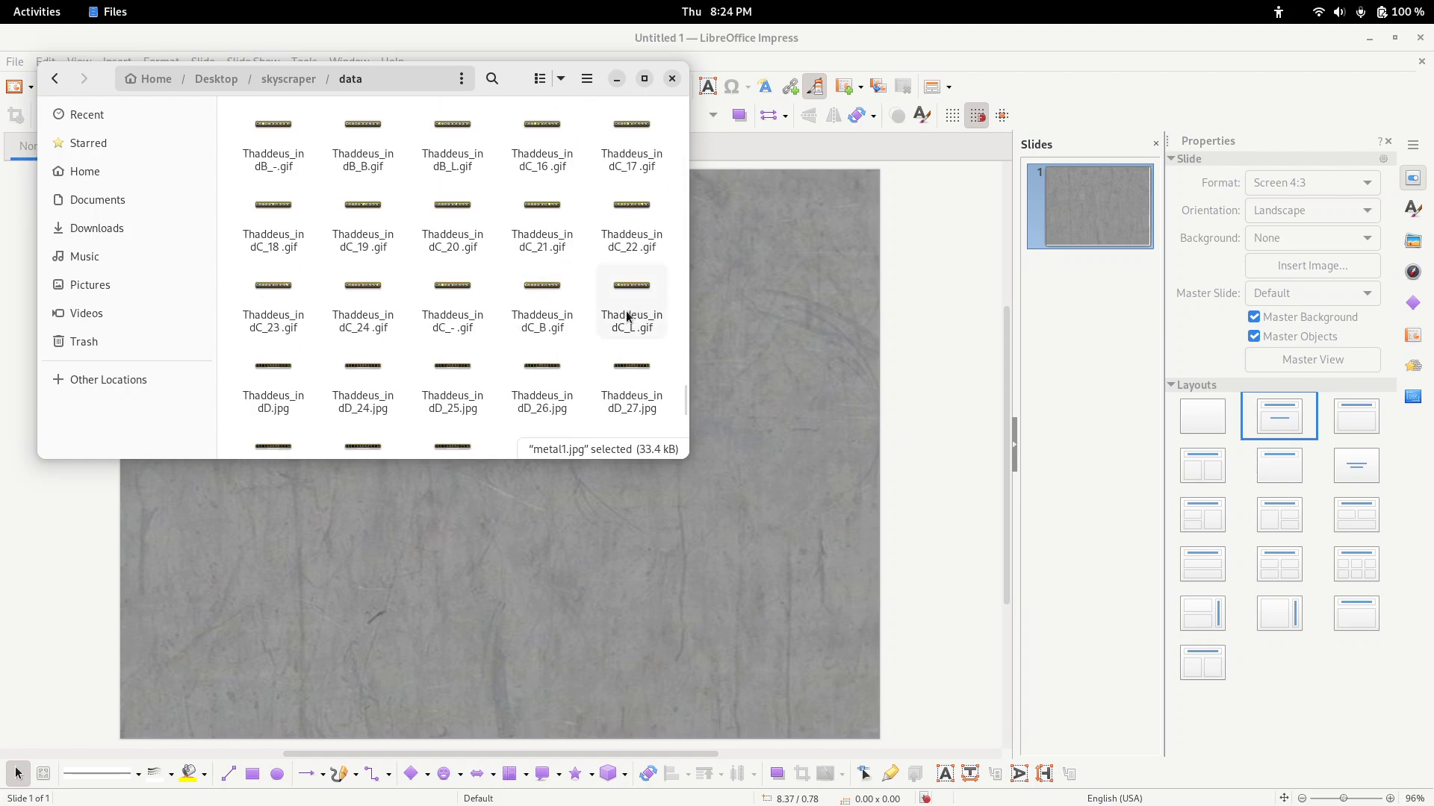
{"action": "left_click_drag", "start_coordinate": [682, 397], "coordinate": [682, 358]}
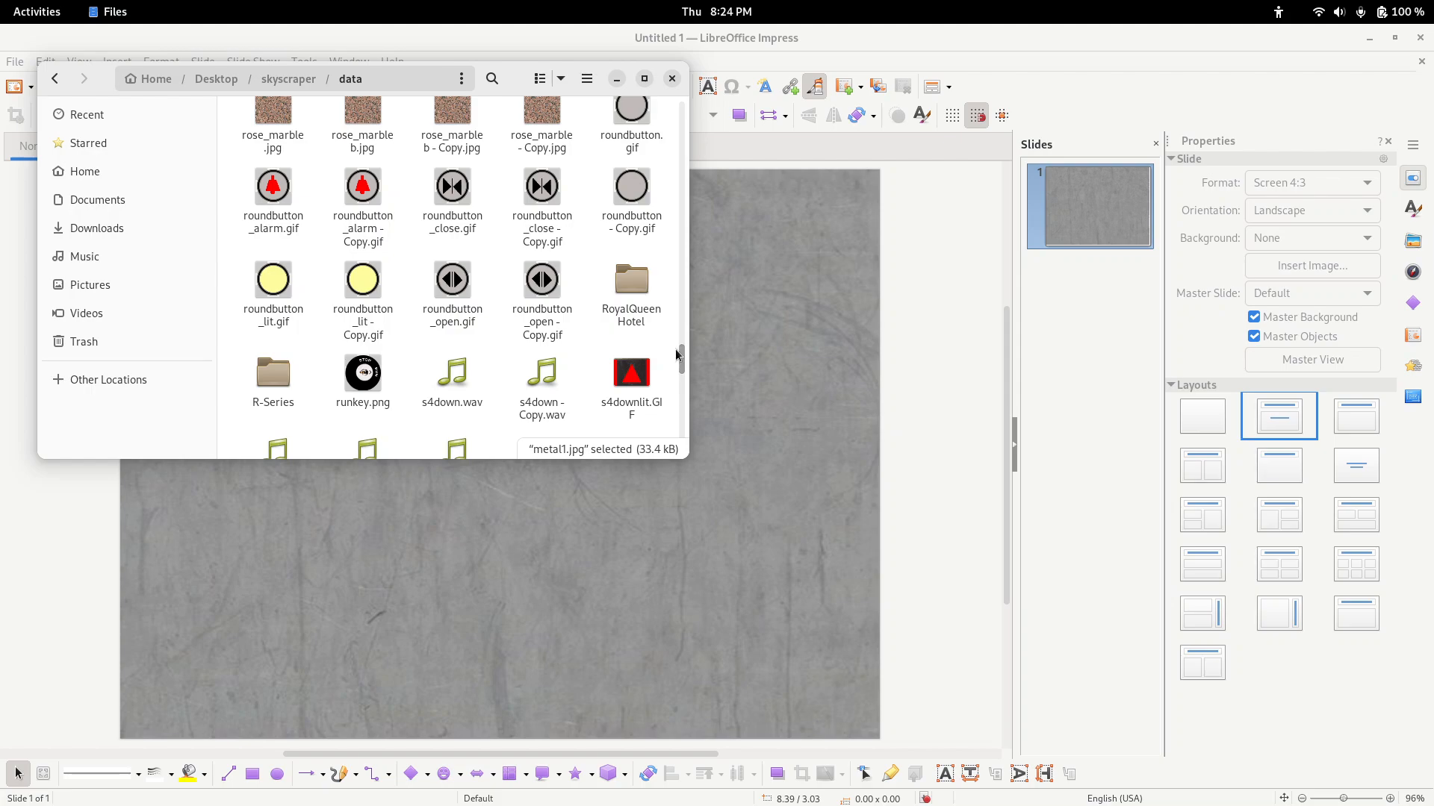
{"action": "scroll", "coordinate": [593, 340], "scroll_direction": "down", "scroll_amount": 5}
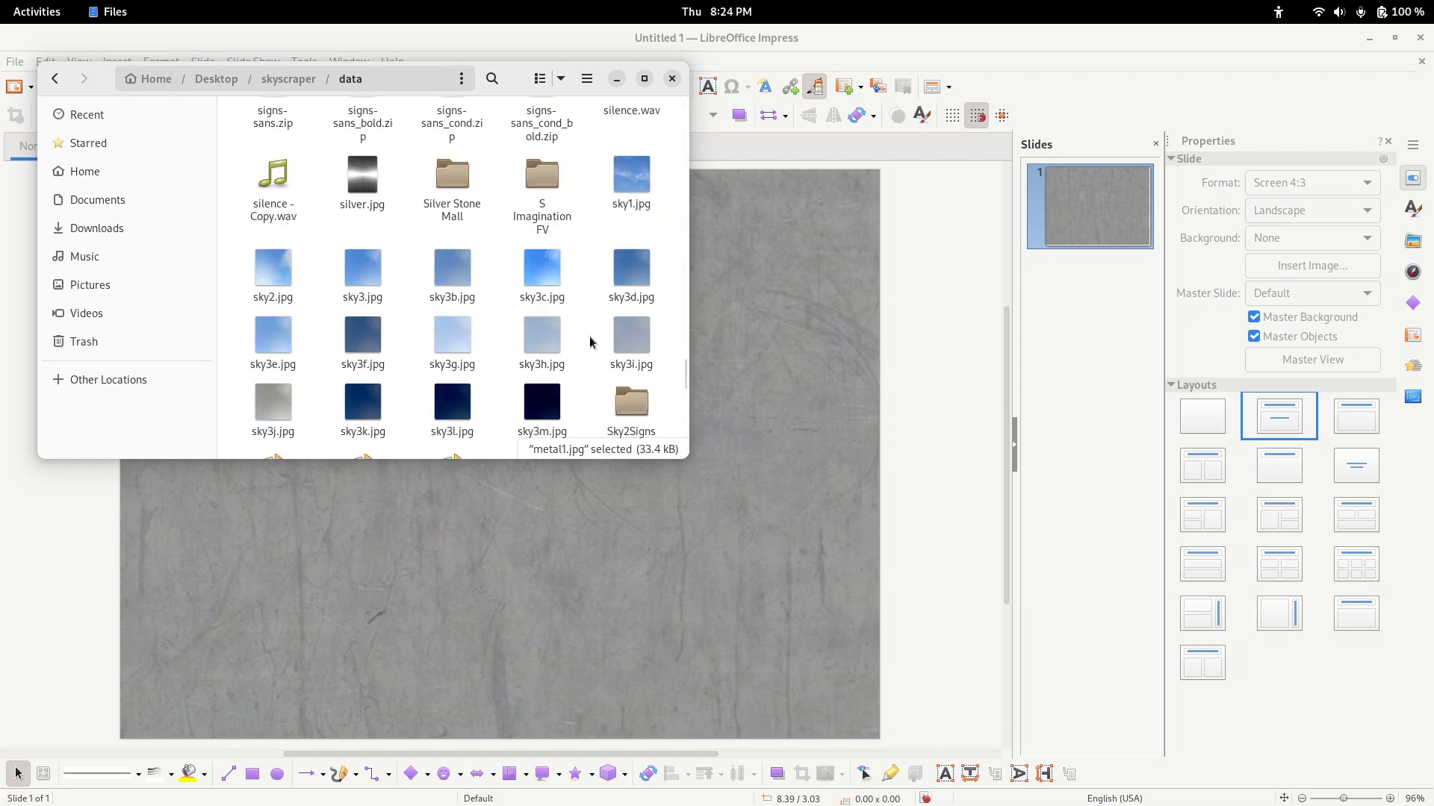
{"action": "scroll", "coordinate": [590, 343], "scroll_direction": "down", "scroll_amount": 5}
{"action": "scroll", "coordinate": [589, 344], "scroll_direction": "up", "scroll_amount": 5}
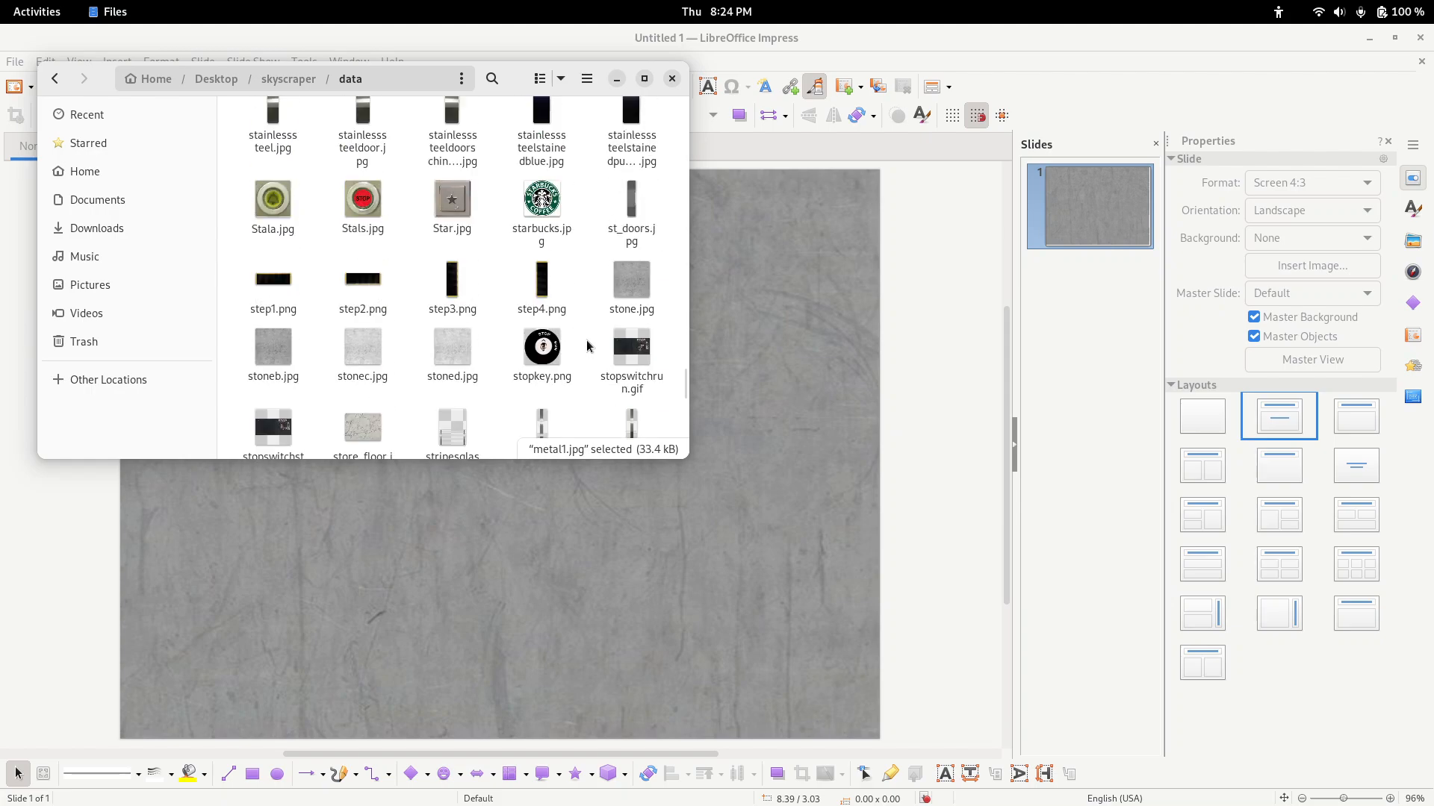
{"action": "scroll", "coordinate": [587, 344], "scroll_direction": "up", "scroll_amount": 5}
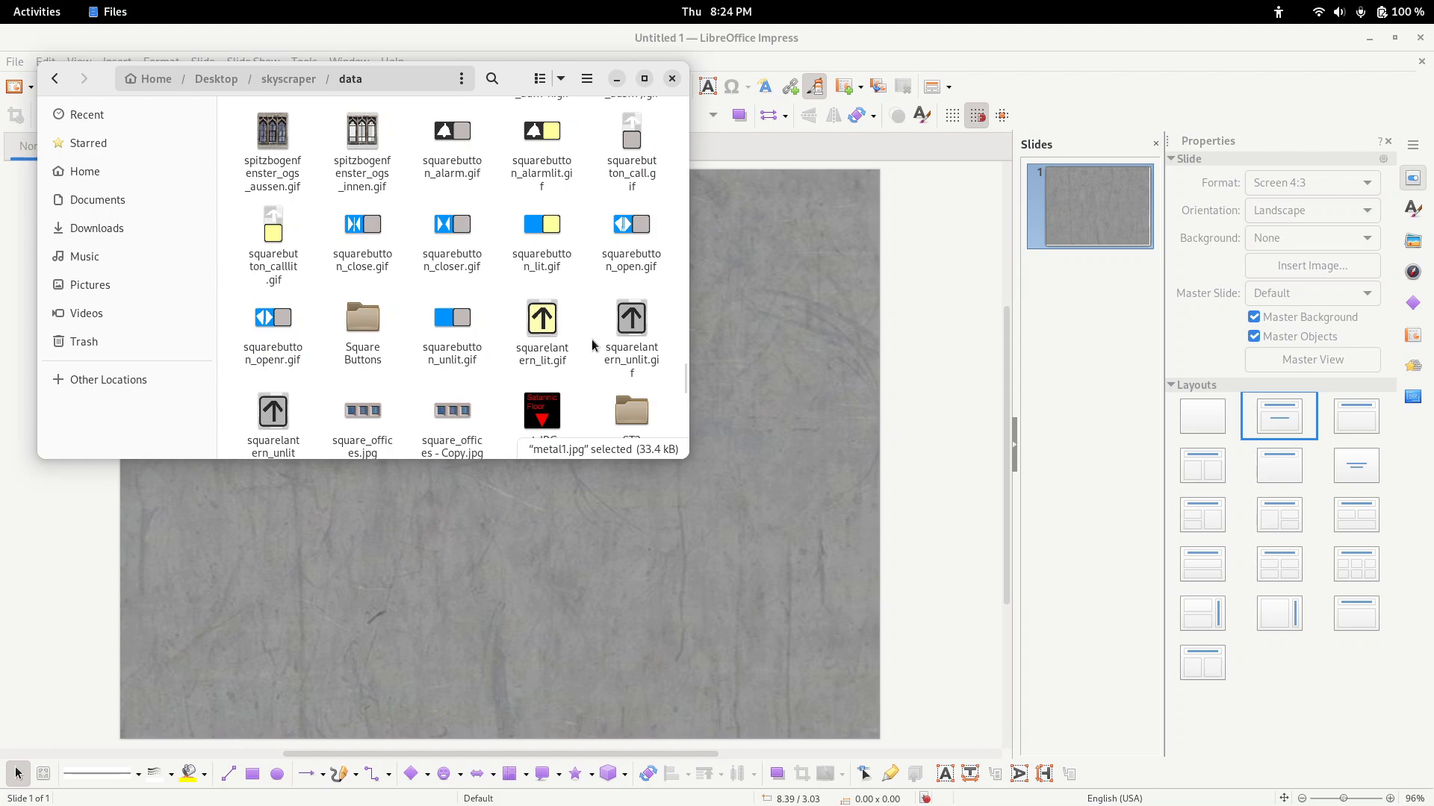
{"action": "scroll", "coordinate": [590, 338], "scroll_direction": "up", "scroll_amount": 2}
{"action": "left_click_drag", "start_coordinate": [682, 367], "coordinate": [686, 333]}
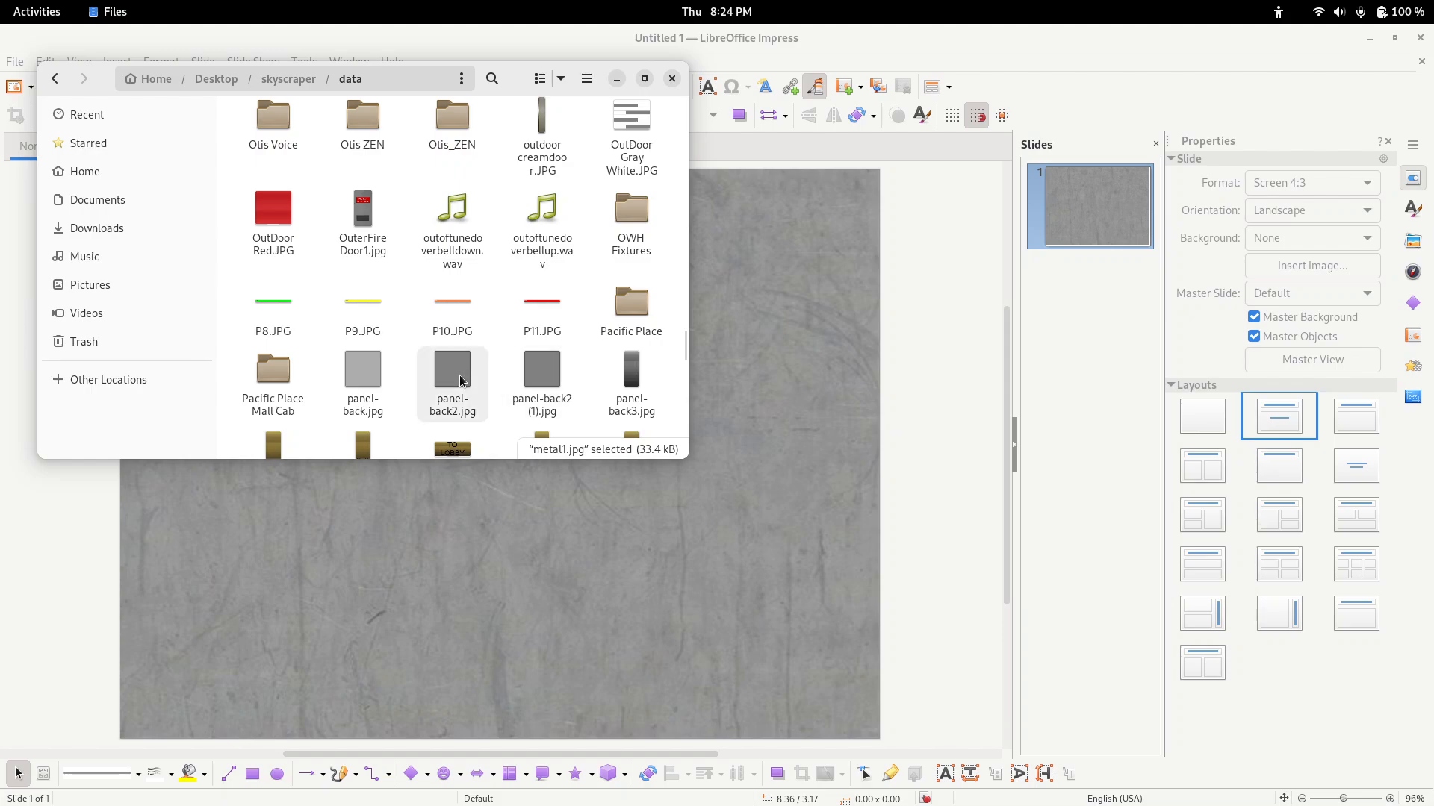
{"action": "left_click_drag", "start_coordinate": [451, 371], "coordinate": [457, 540]}
{"action": "left_click_drag", "start_coordinate": [516, 481], "coordinate": [562, 347]}
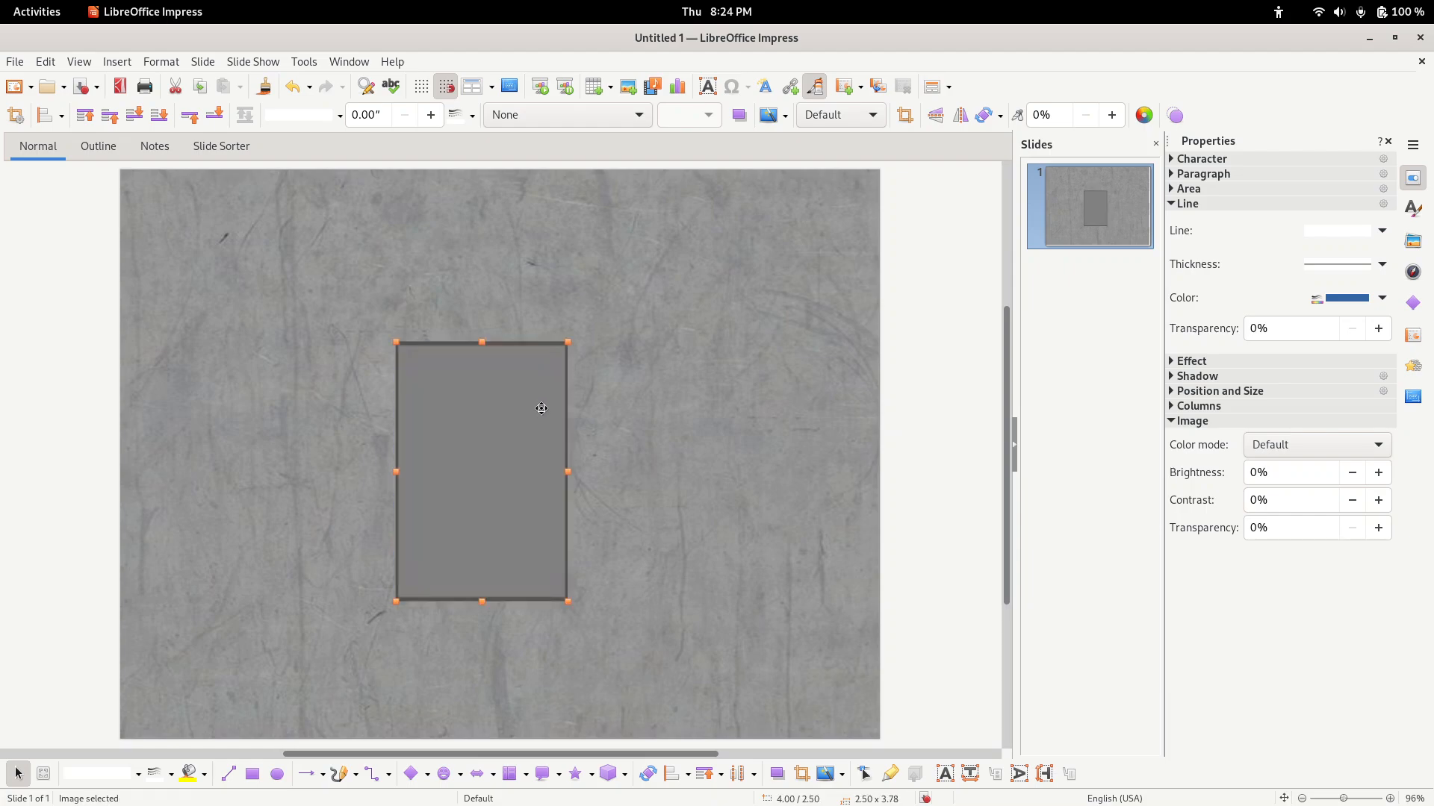
- Move the panel image to the slide's centre, at about 4.25 / 2.72 in, and deselect it
{"action": "left_click_drag", "start_coordinate": [538, 409], "coordinate": [554, 425]}
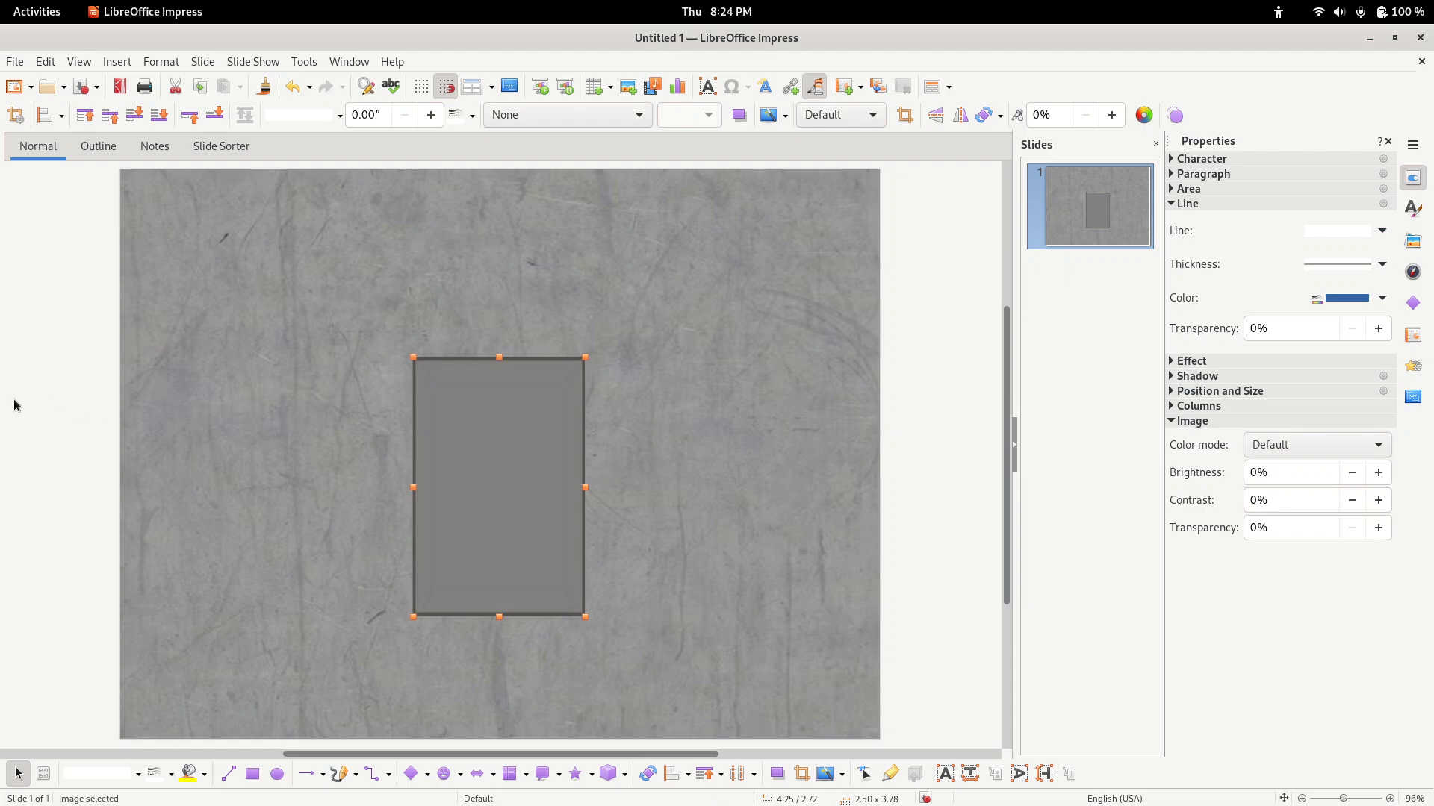
{"action": "left_click", "coordinate": [69, 351]}
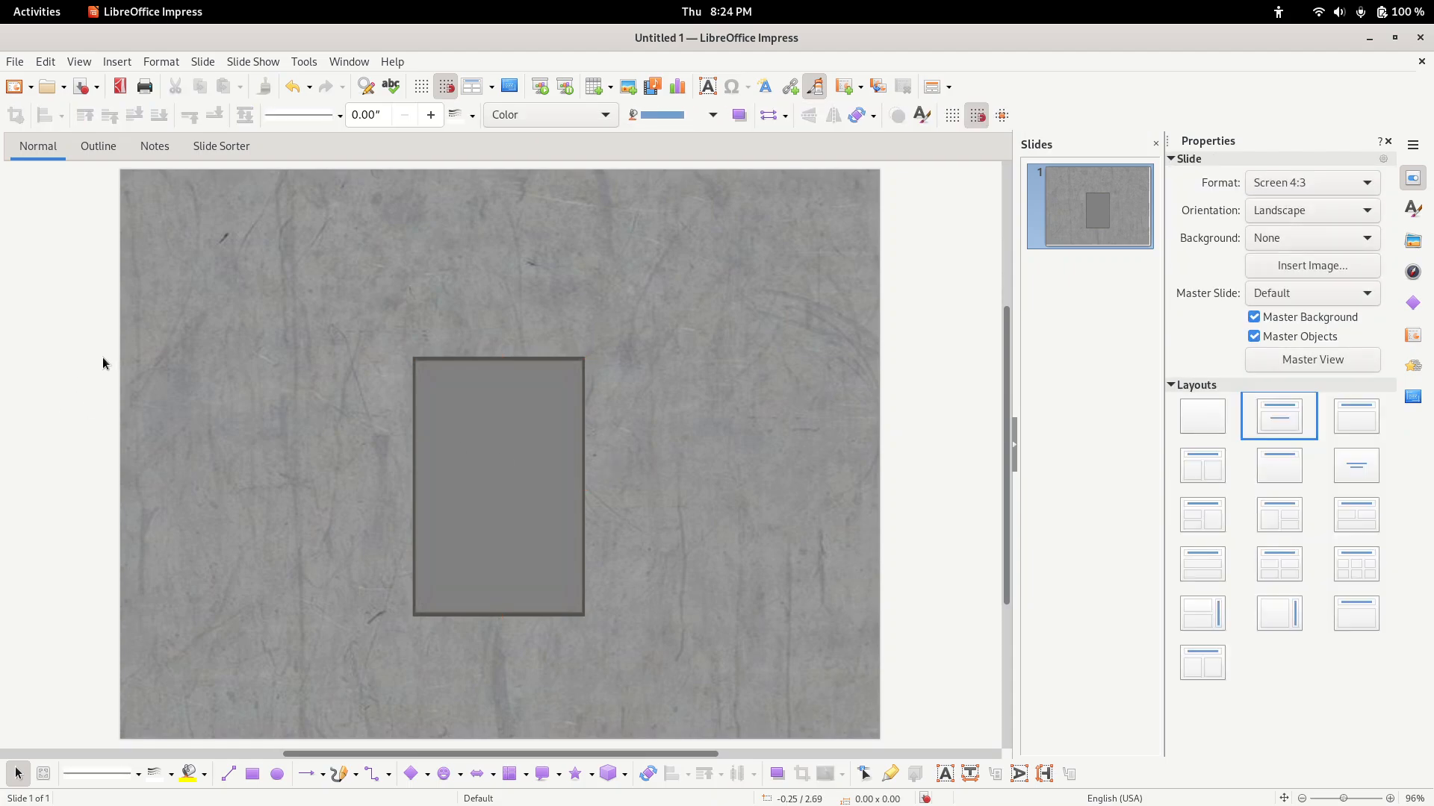
- Insert squarebutton_call.gif from the data folder in Files onto the panel on the Impress slide
{"action": "left_click", "coordinate": [40, 8]}
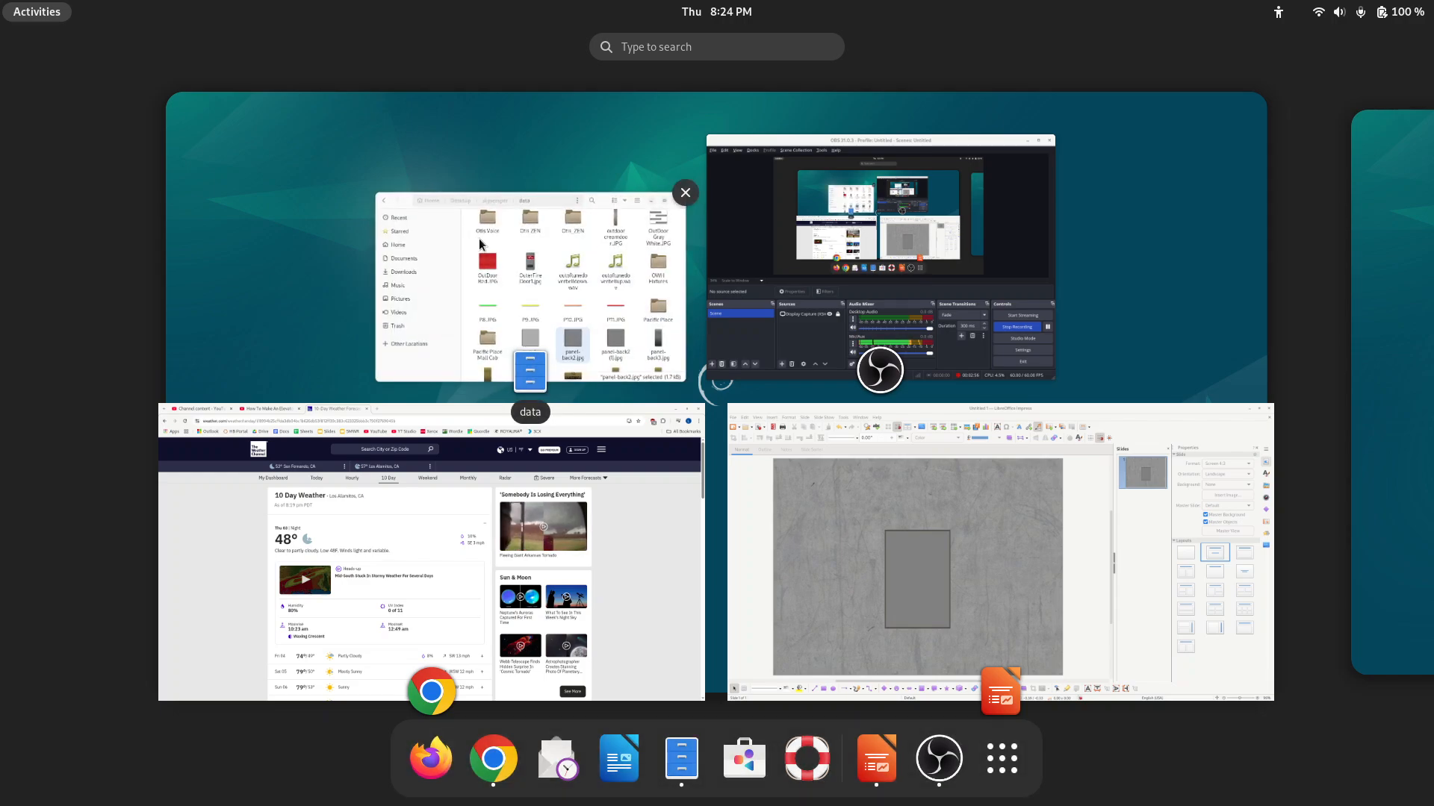
{"action": "left_click", "coordinate": [660, 298]}
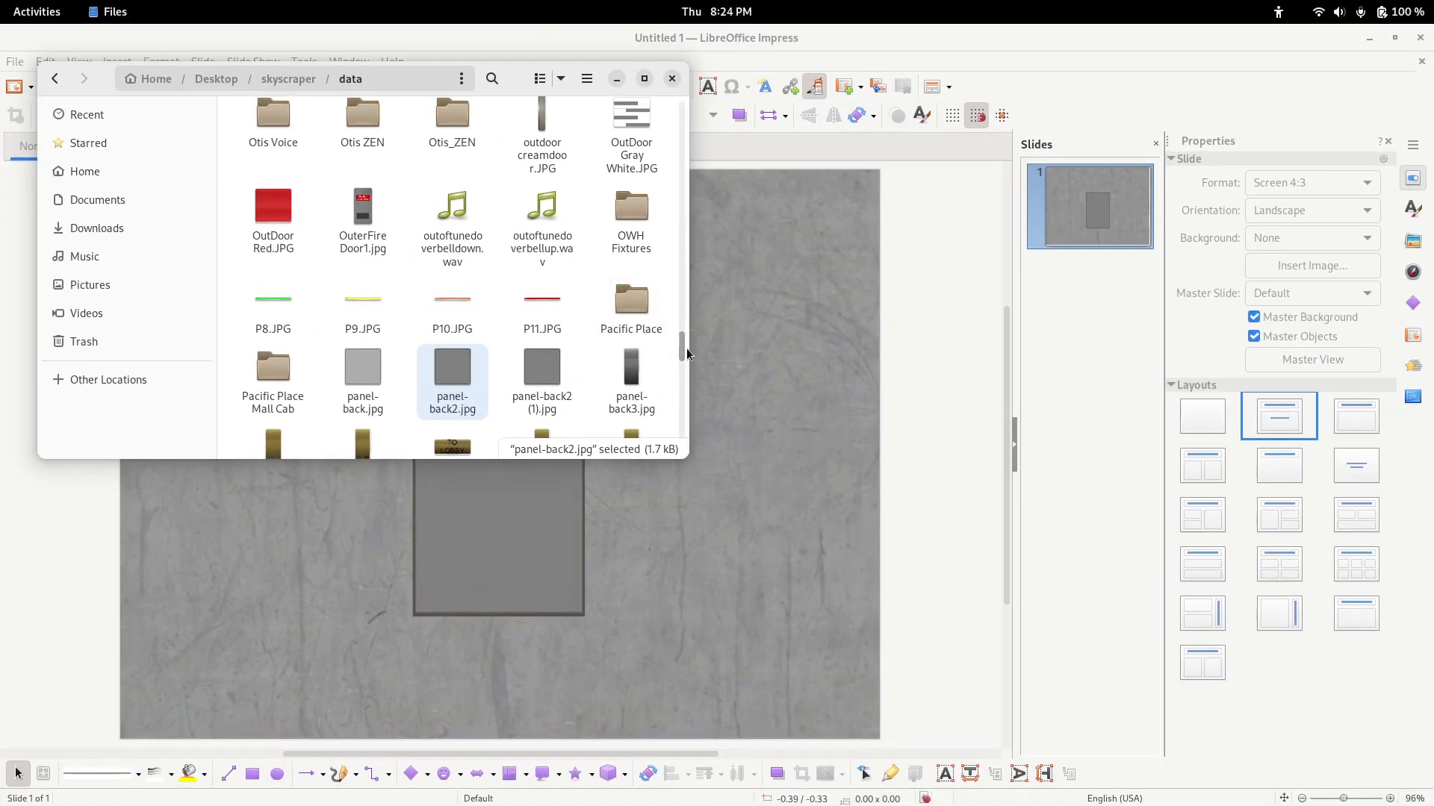
{"action": "left_click_drag", "start_coordinate": [685, 347], "coordinate": [683, 373]}
{"action": "scroll", "coordinate": [563, 321], "scroll_direction": "down", "scroll_amount": 5}
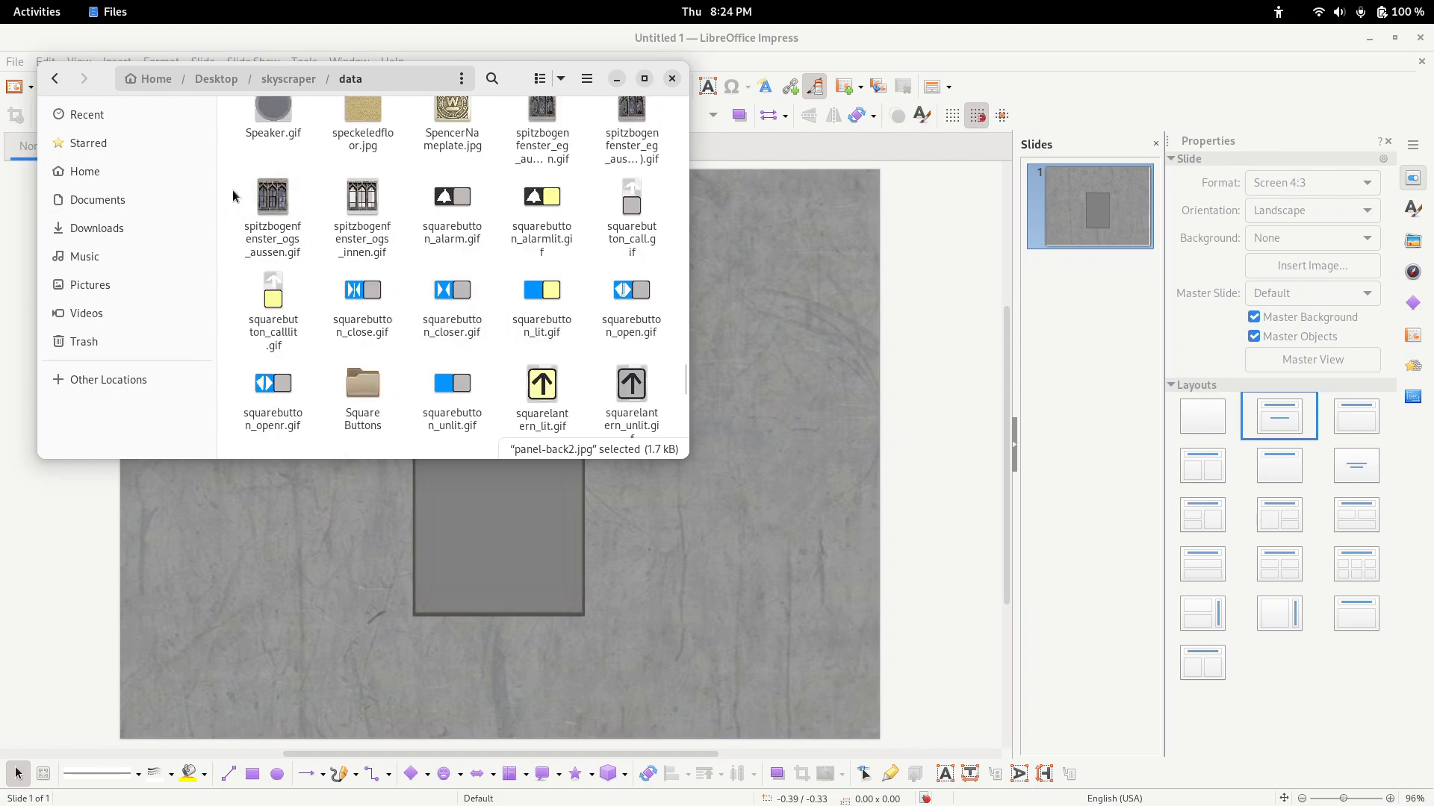
{"action": "left_click_drag", "start_coordinate": [233, 197], "coordinate": [628, 371]}
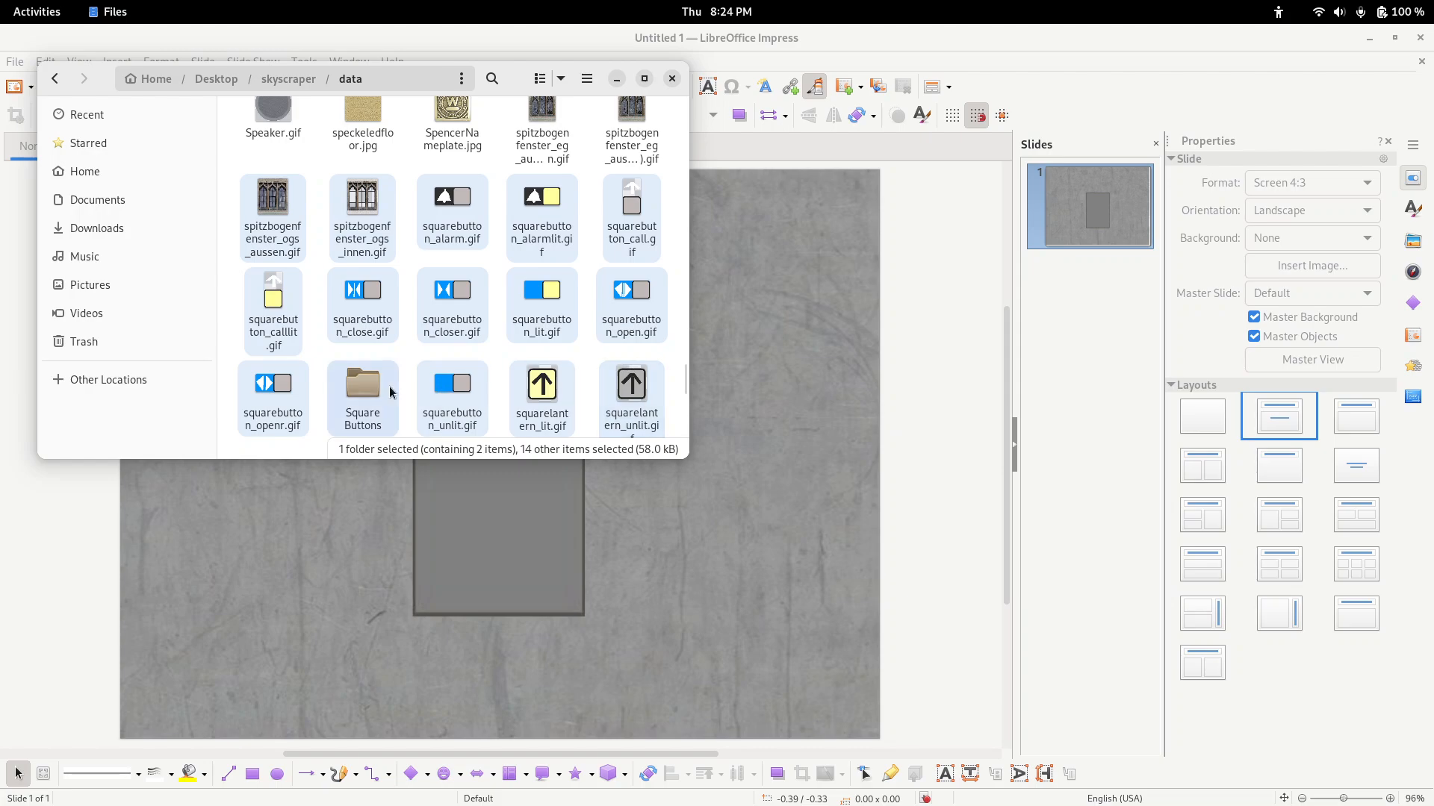
{"action": "left_click", "coordinate": [407, 424]}
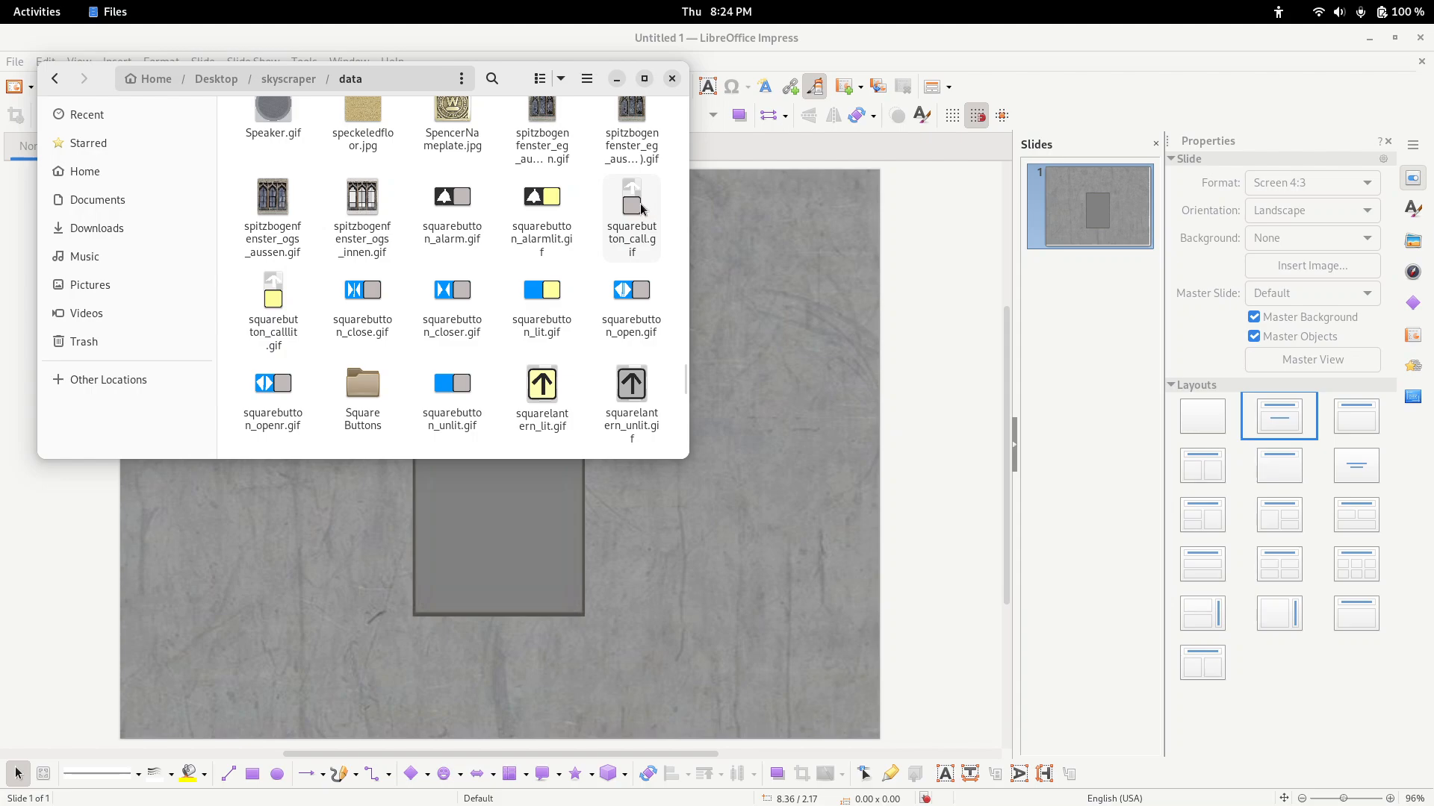
{"action": "left_click_drag", "start_coordinate": [641, 209], "coordinate": [496, 496]}
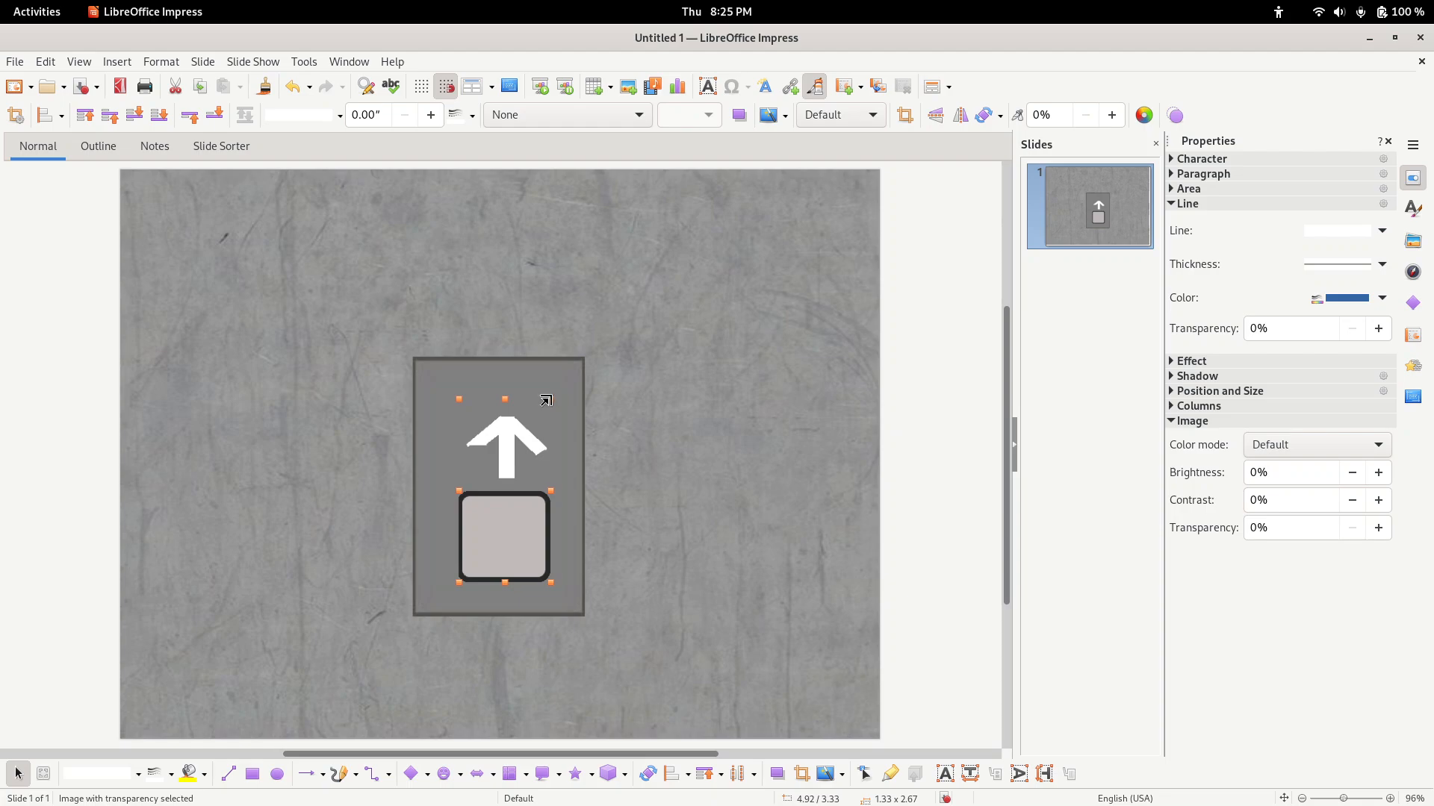
- Resize the call button image to about 1.00 × 2.00 in and centre it on the panel
{"action": "left_click_drag", "start_coordinate": [549, 399], "coordinate": [528, 445]}
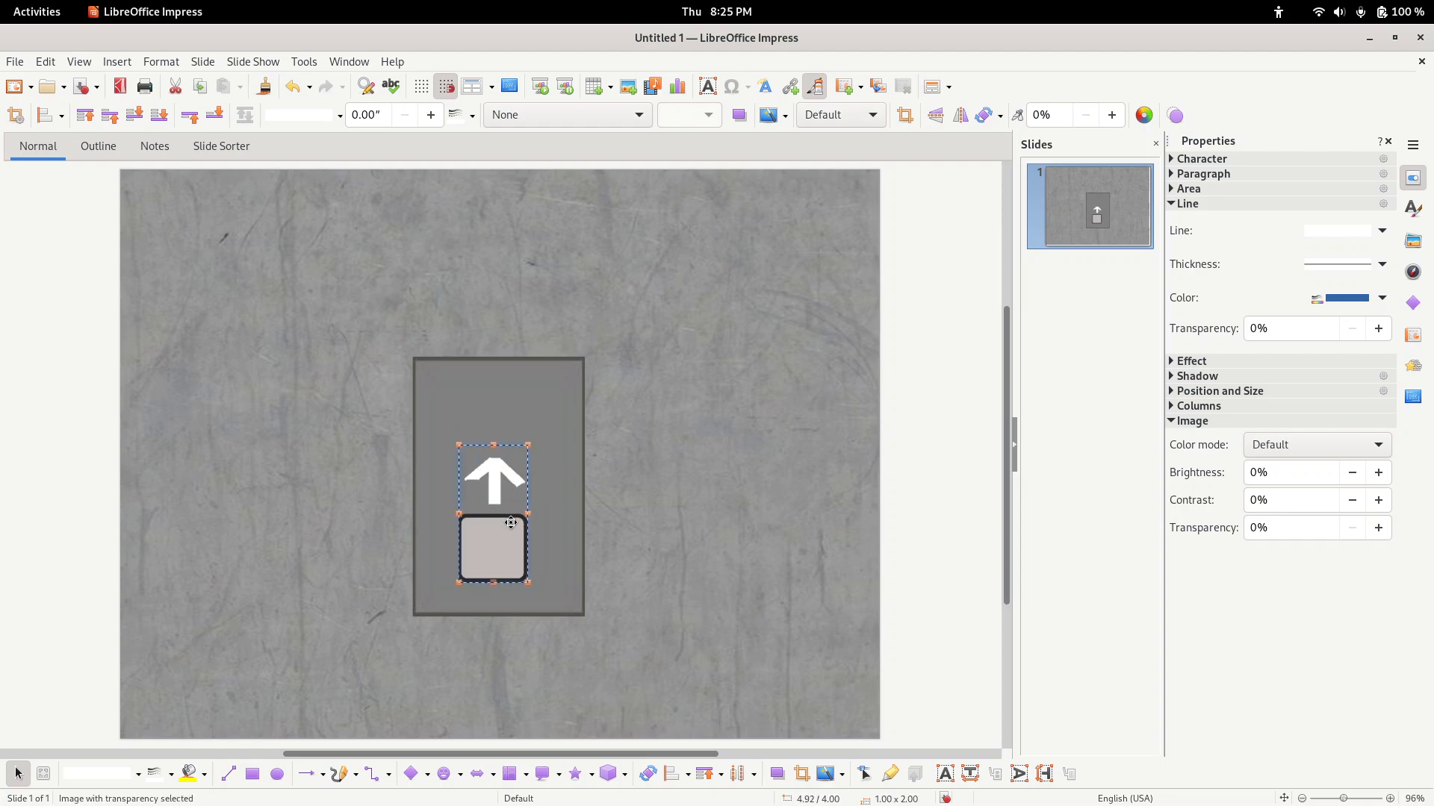
{"action": "mouse_move", "coordinate": [510, 523]}
{"action": "left_mouse_down"}
{"action": "mouse_move", "coordinate": [515, 485]}
{"action": "mouse_move", "coordinate": [515, 508]}
{"action": "left_mouse_up"}
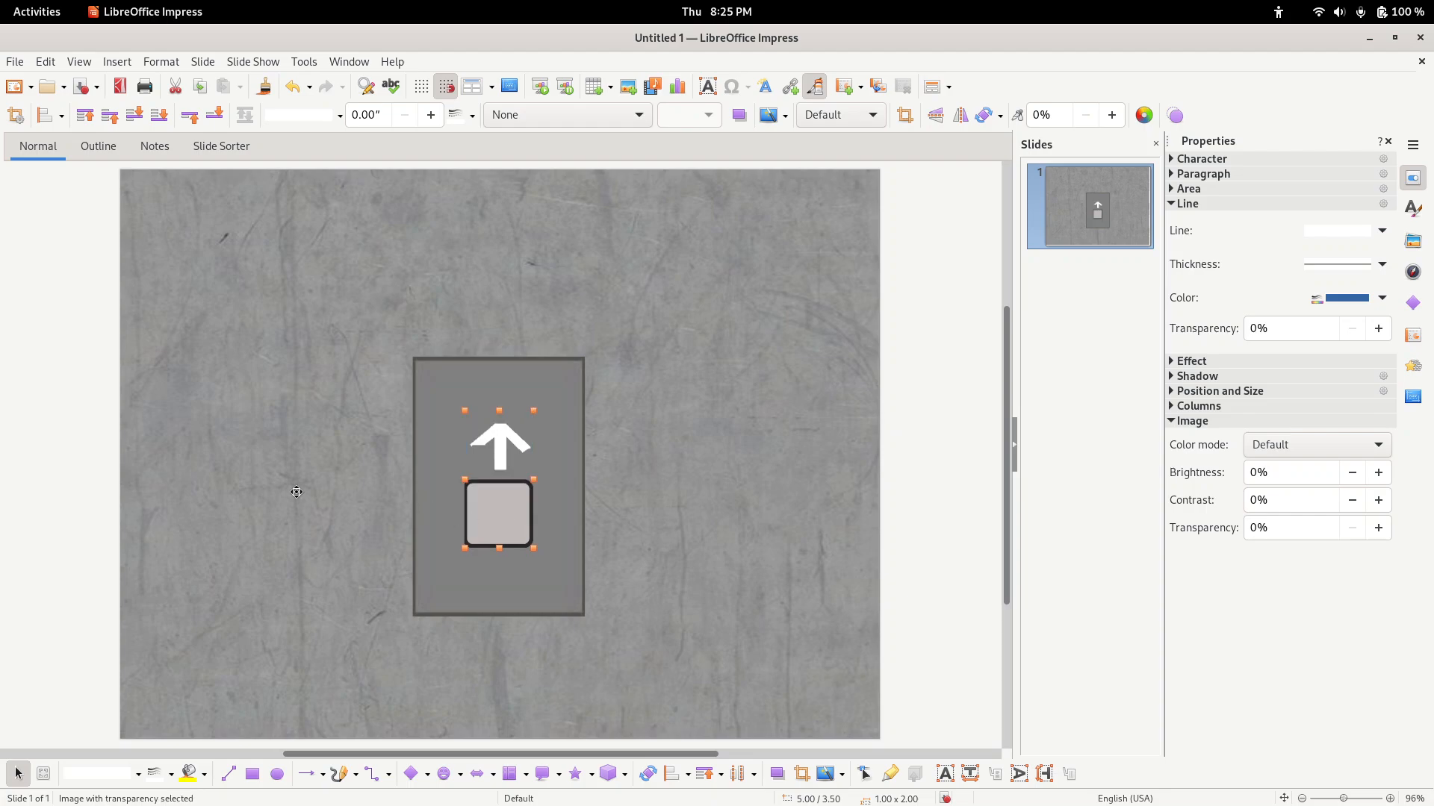
{"action": "left_click", "coordinate": [44, 432]}
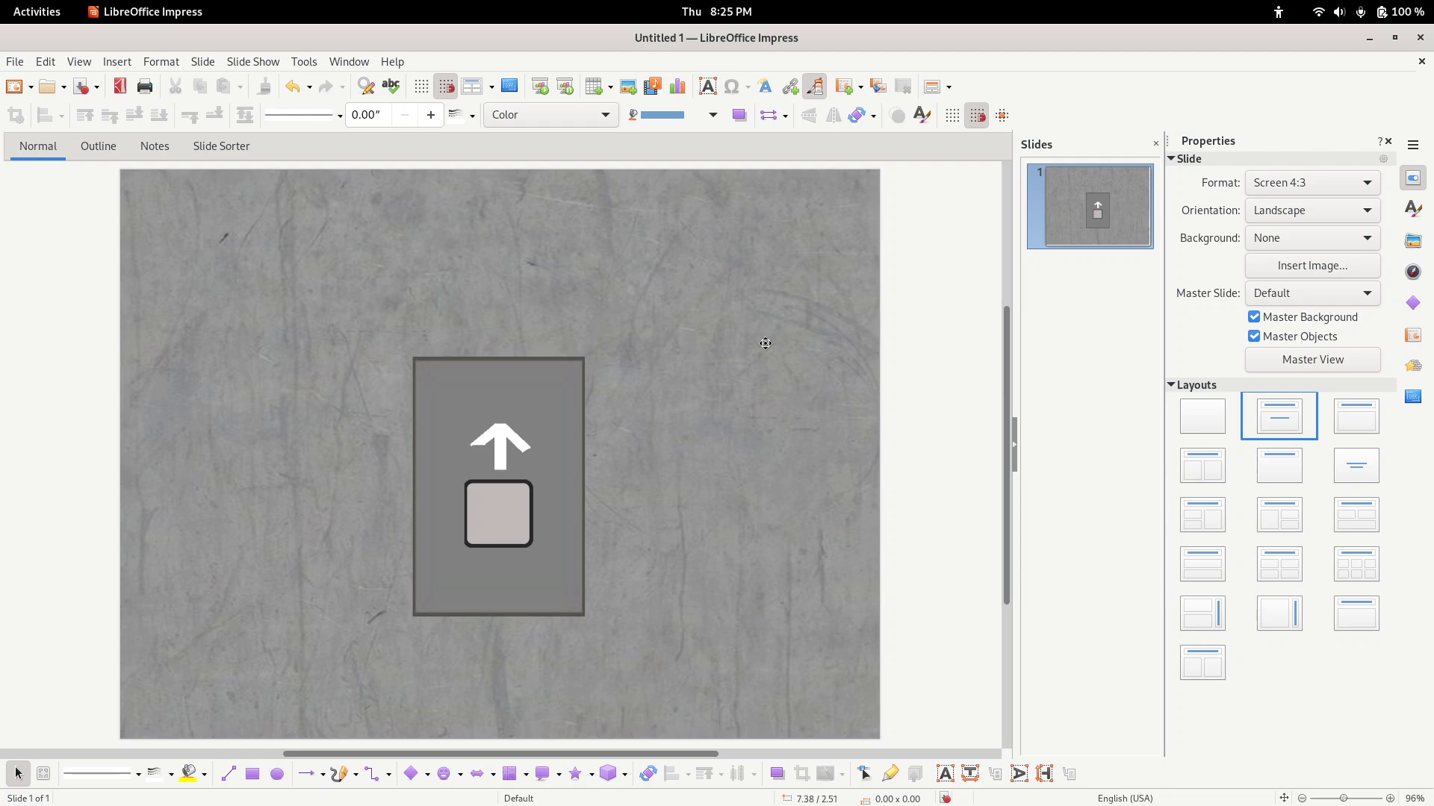
- Preview the slide show from the first slide, and exit it
{"action": "left_click", "coordinate": [260, 68]}
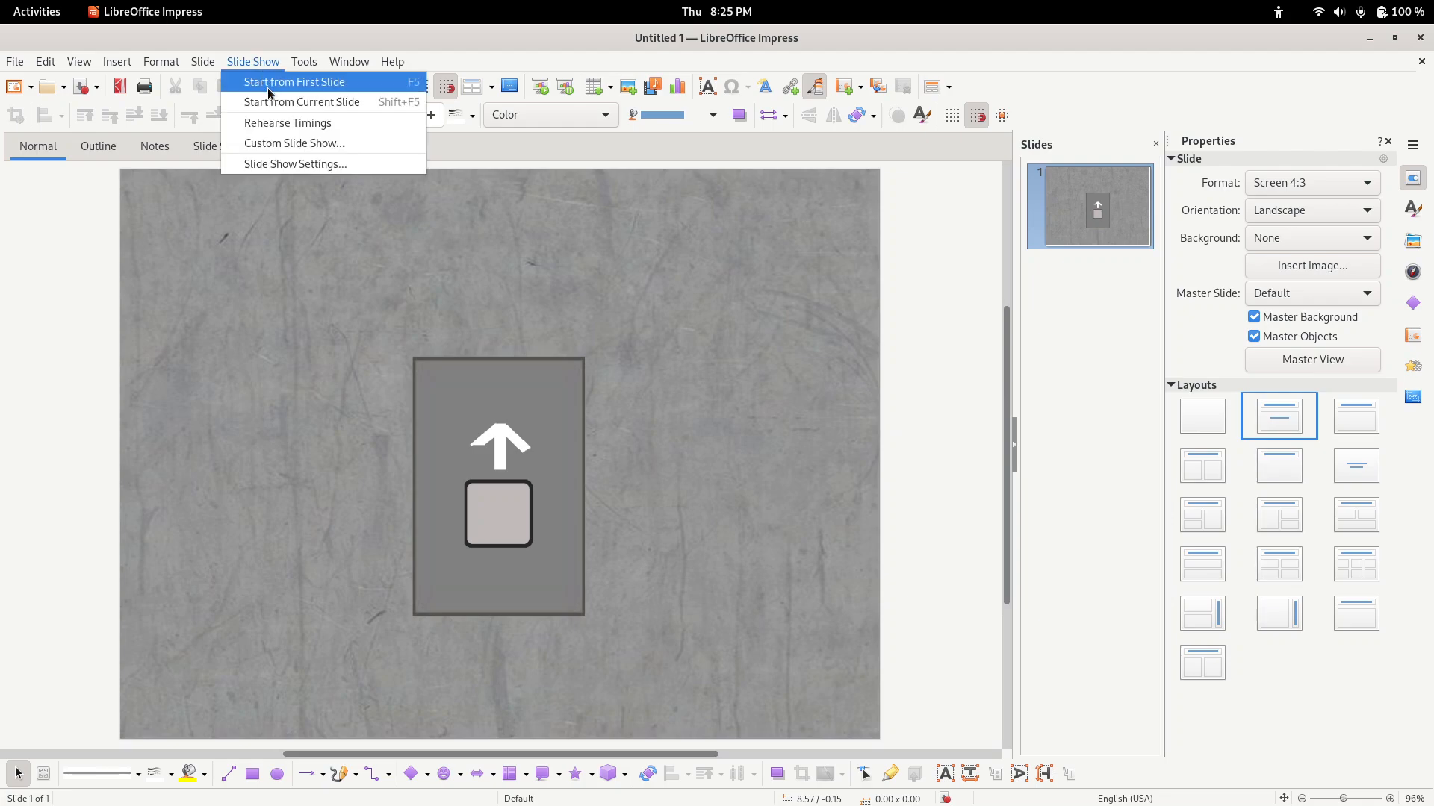
{"action": "left_click", "coordinate": [269, 90]}
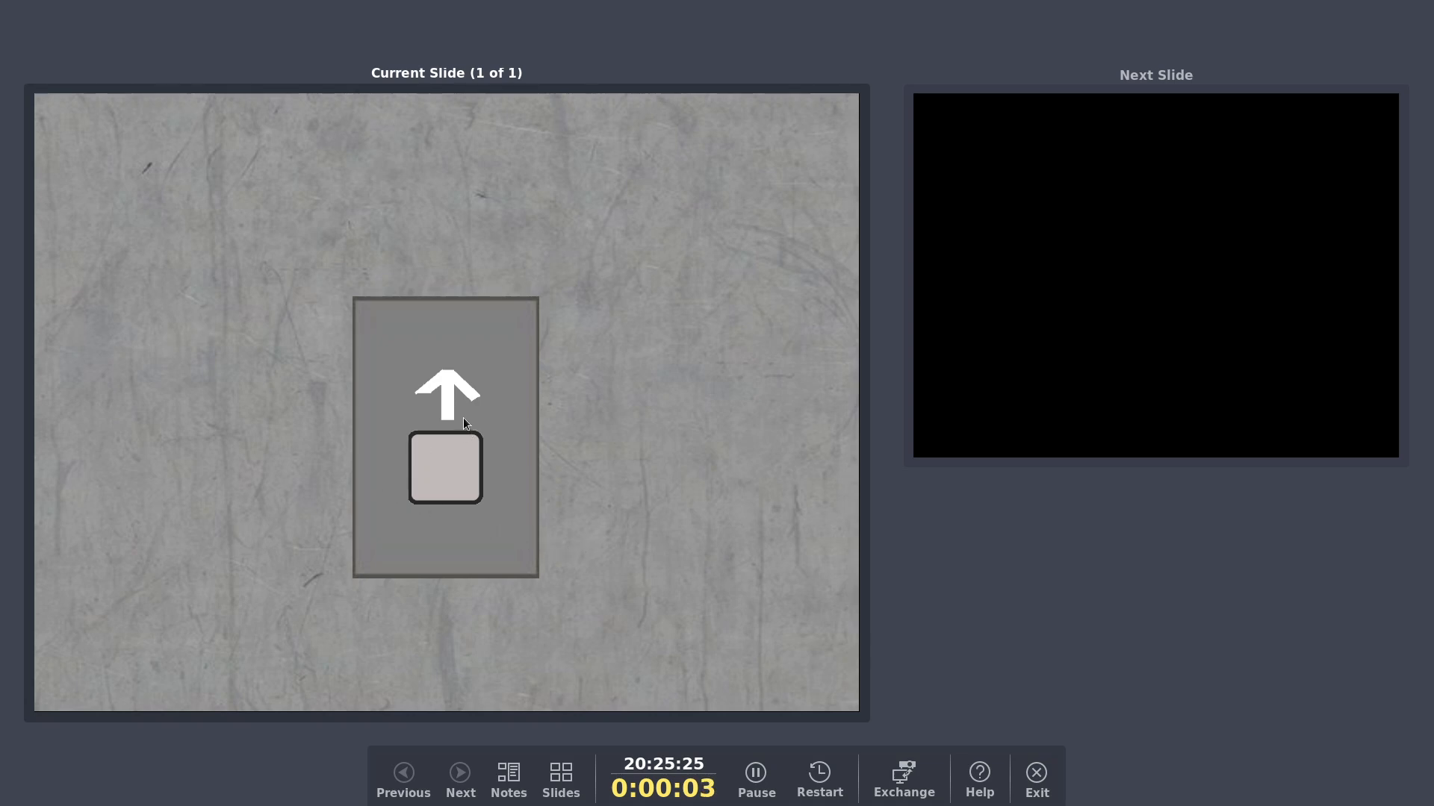
{"action": "key", "text": "Escape"}
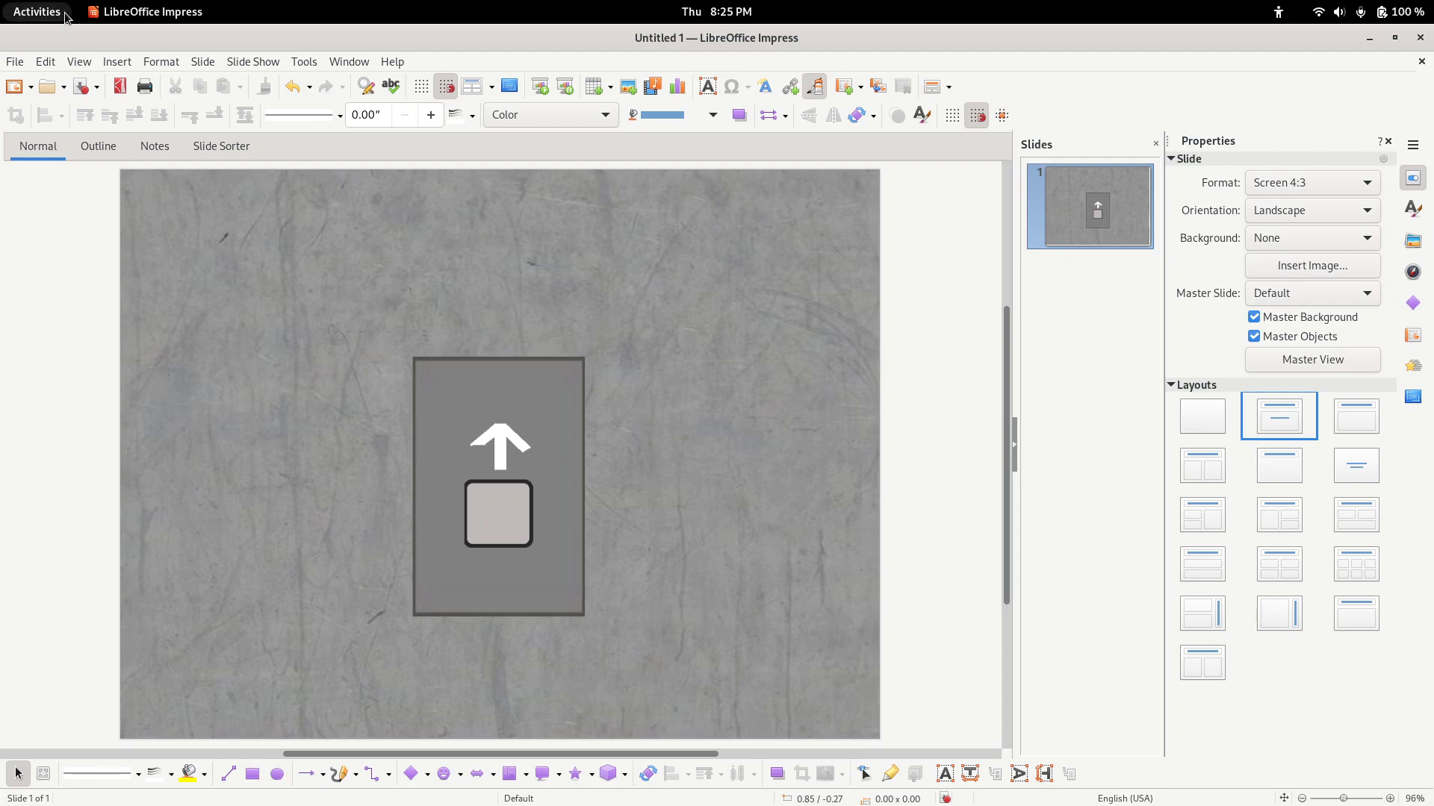
- Copy slide 1 and paste the copy as slide 2
{"action": "left_click", "coordinate": [33, 8]}
{"action": "left_click", "coordinate": [1030, 448]}
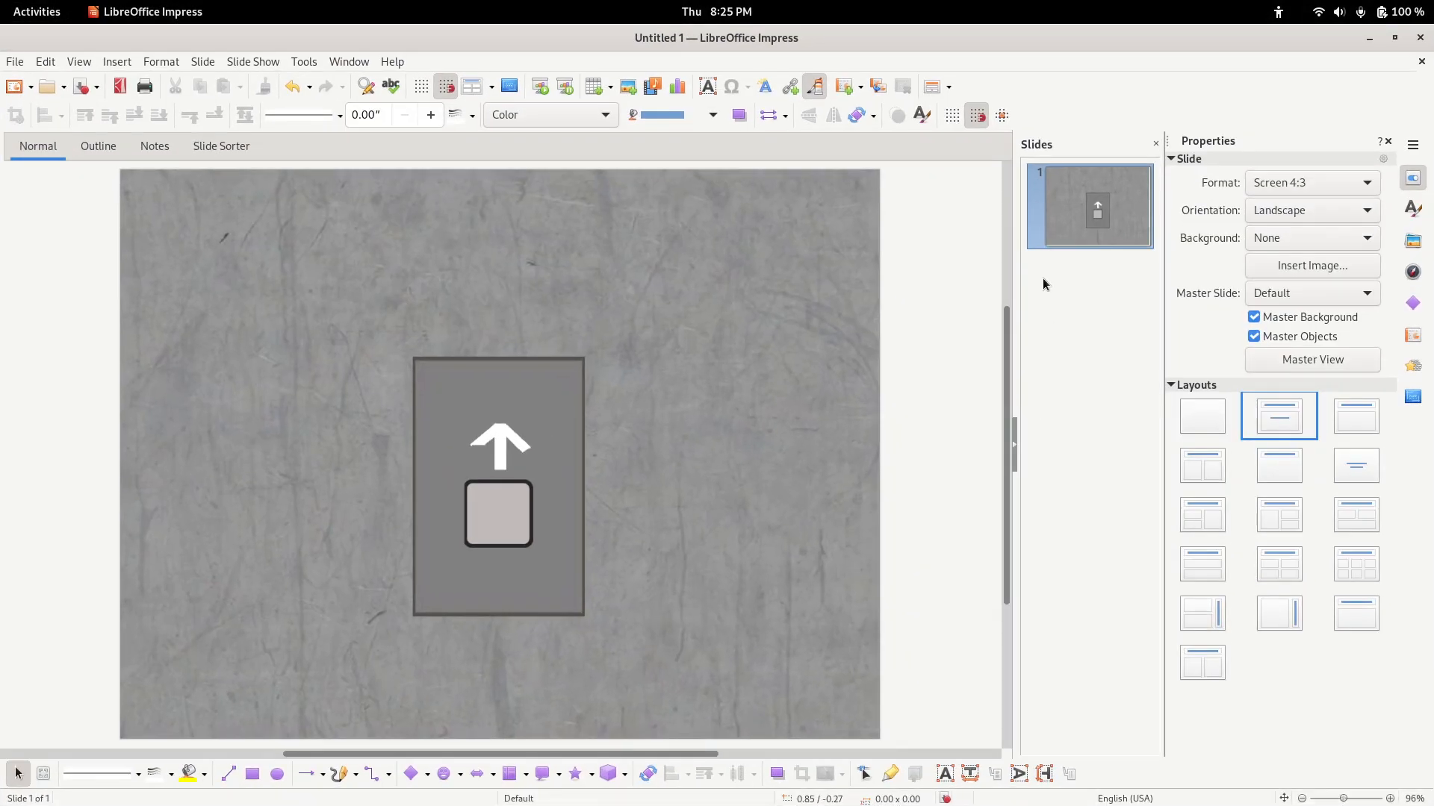
{"action": "right_click", "coordinate": [1101, 213]}
{"action": "left_click", "coordinate": [1135, 223]}
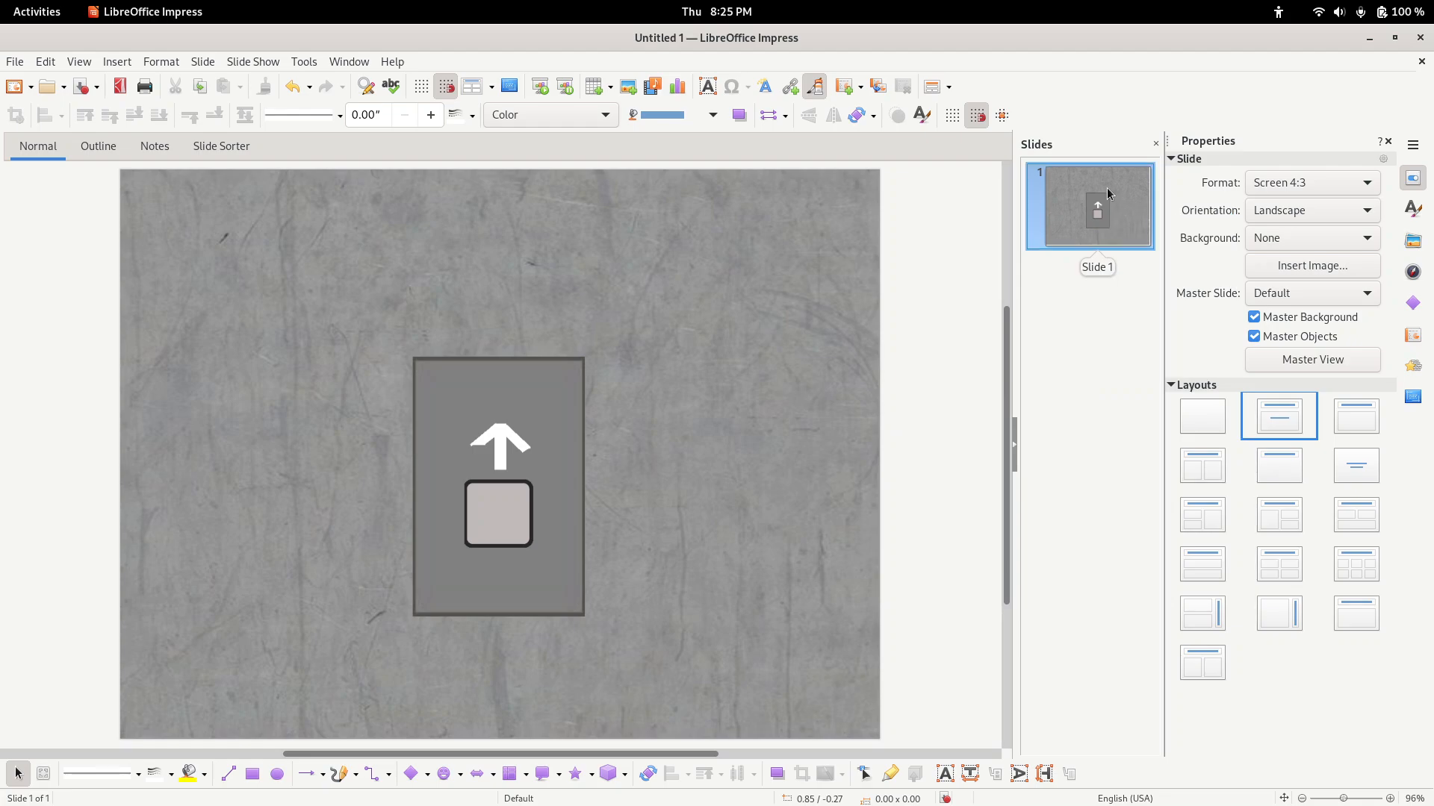
{"action": "right_click", "coordinate": [1099, 315]}
{"action": "left_click", "coordinate": [1131, 324]}
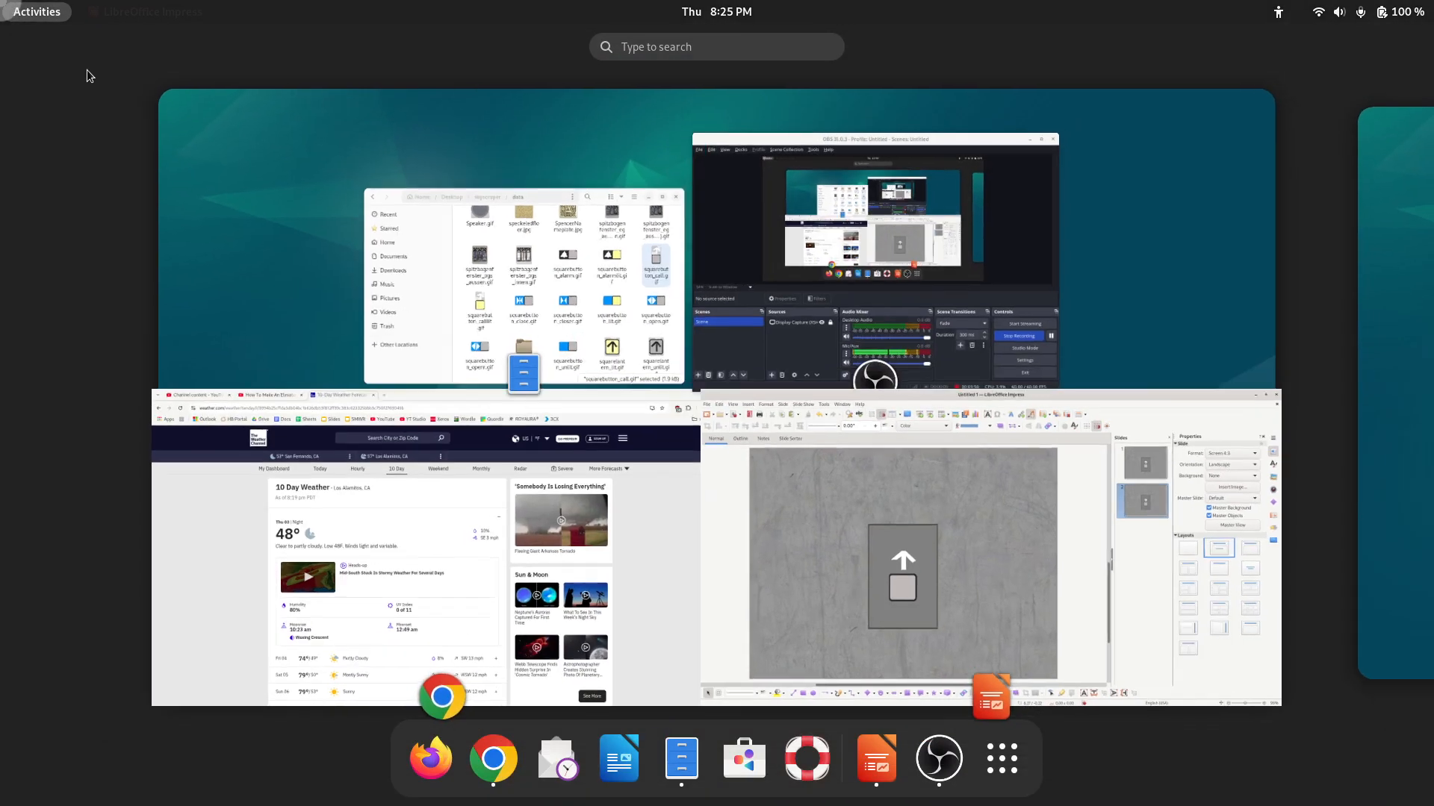
- Insert squarebutton_calllit.gif from Files on slide 2 and fit it exactly over the unlit button at about 1.00 × 2.00 in
{"action": "mouse_move", "coordinate": [3, 3]}
{"action": "left_click", "coordinate": [539, 345]}
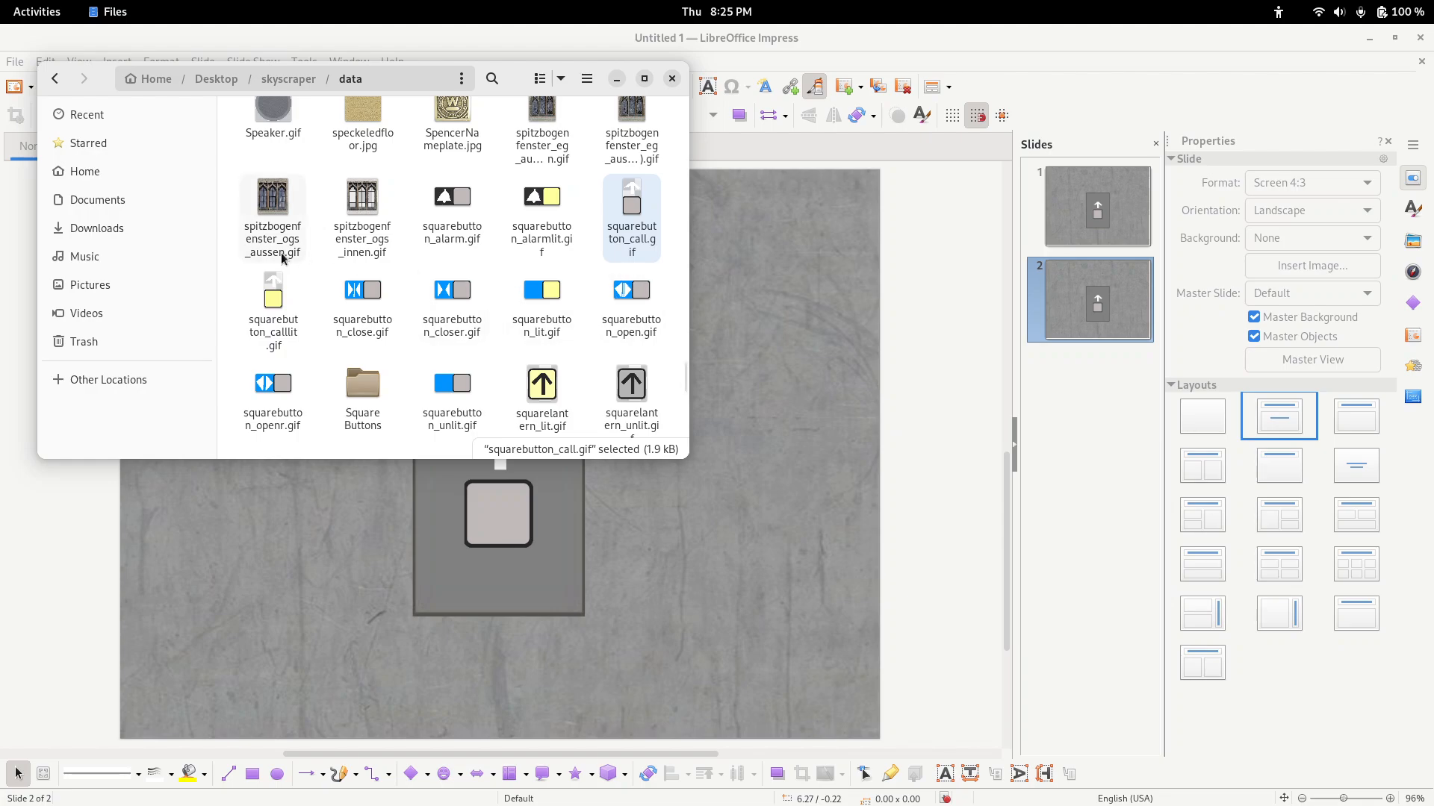
{"action": "left_click_drag", "start_coordinate": [267, 298], "coordinate": [510, 498]}
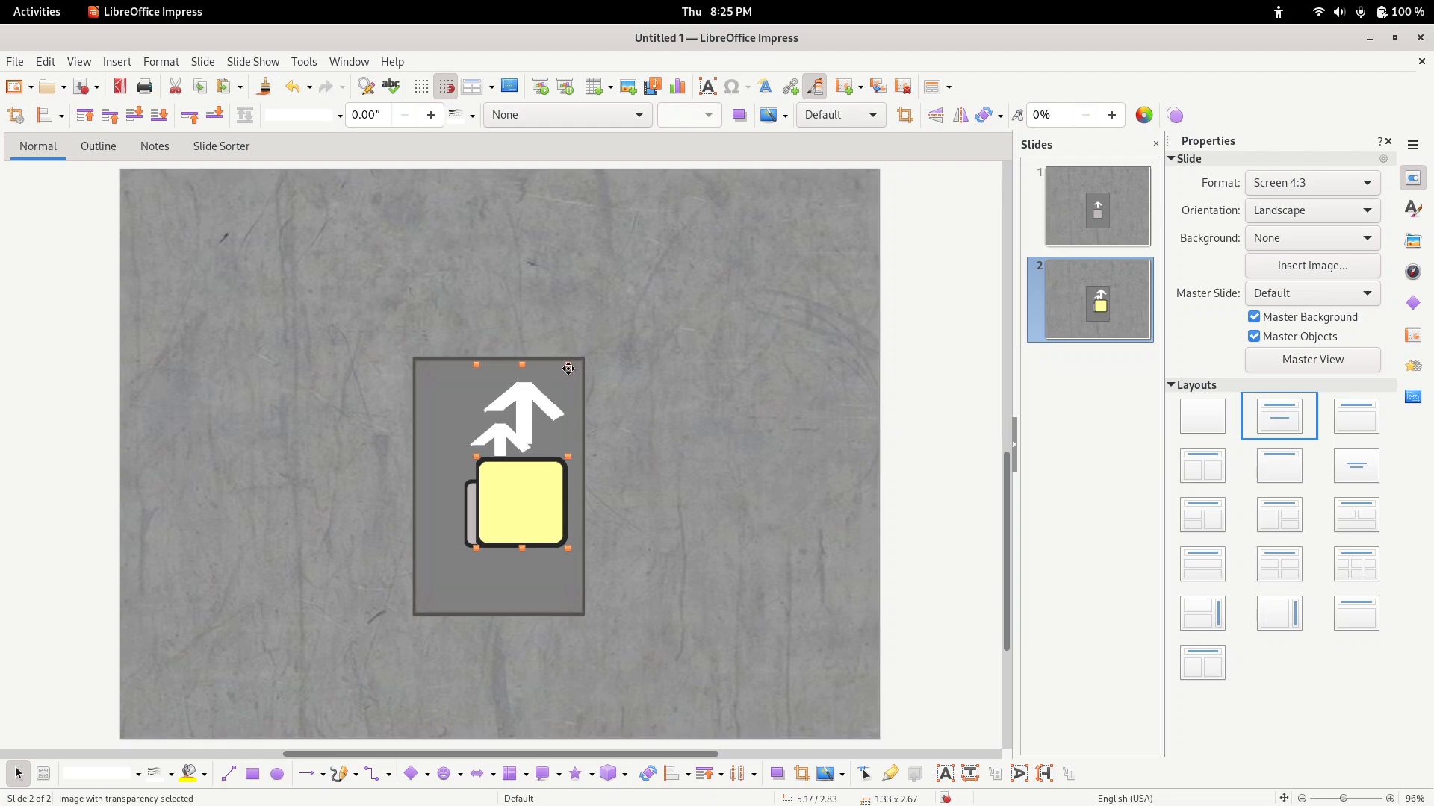
{"action": "left_click_drag", "start_coordinate": [564, 368], "coordinate": [536, 428]}
{"action": "left_click_drag", "start_coordinate": [506, 517], "coordinate": [495, 518]}
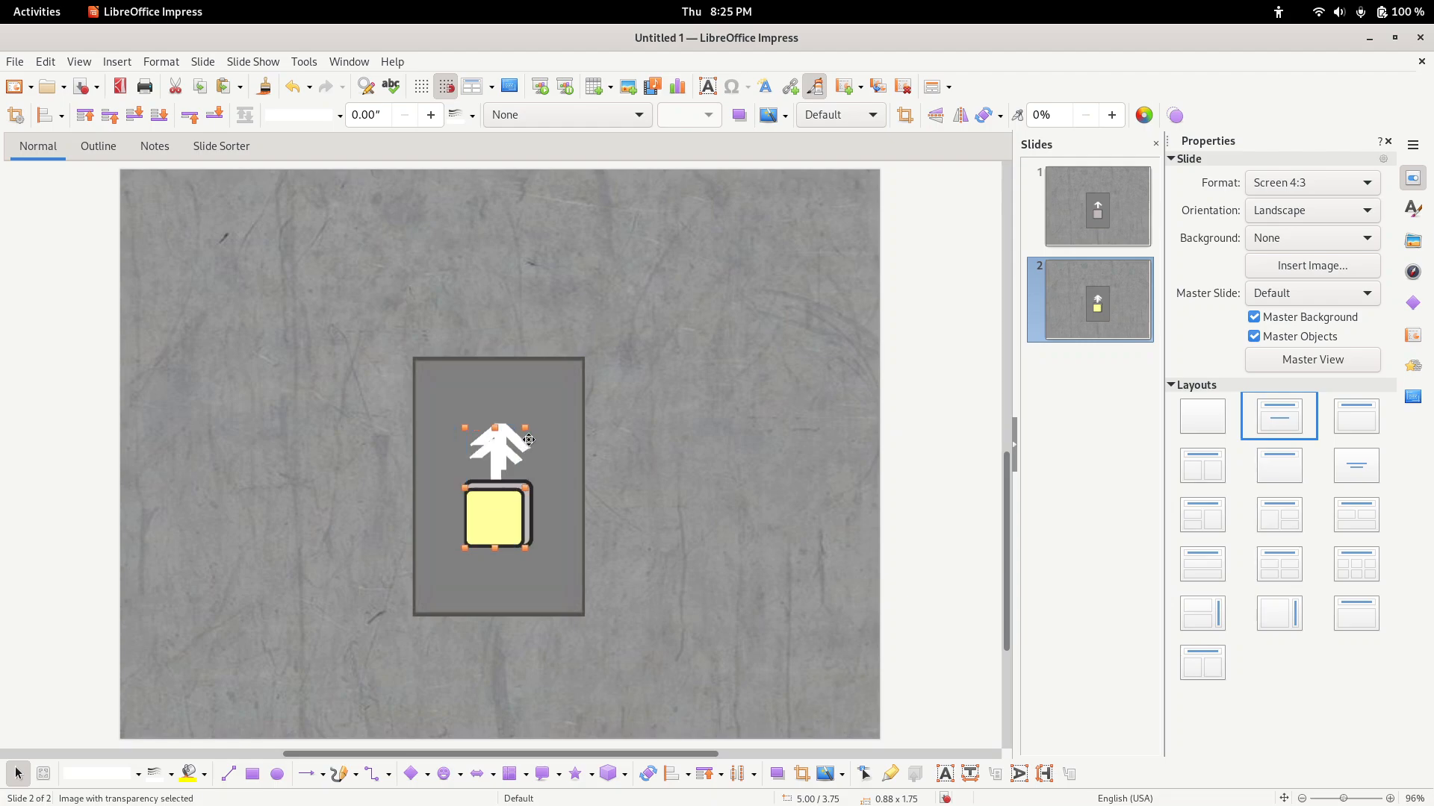
{"action": "left_click_drag", "start_coordinate": [523, 431], "coordinate": [534, 410]}
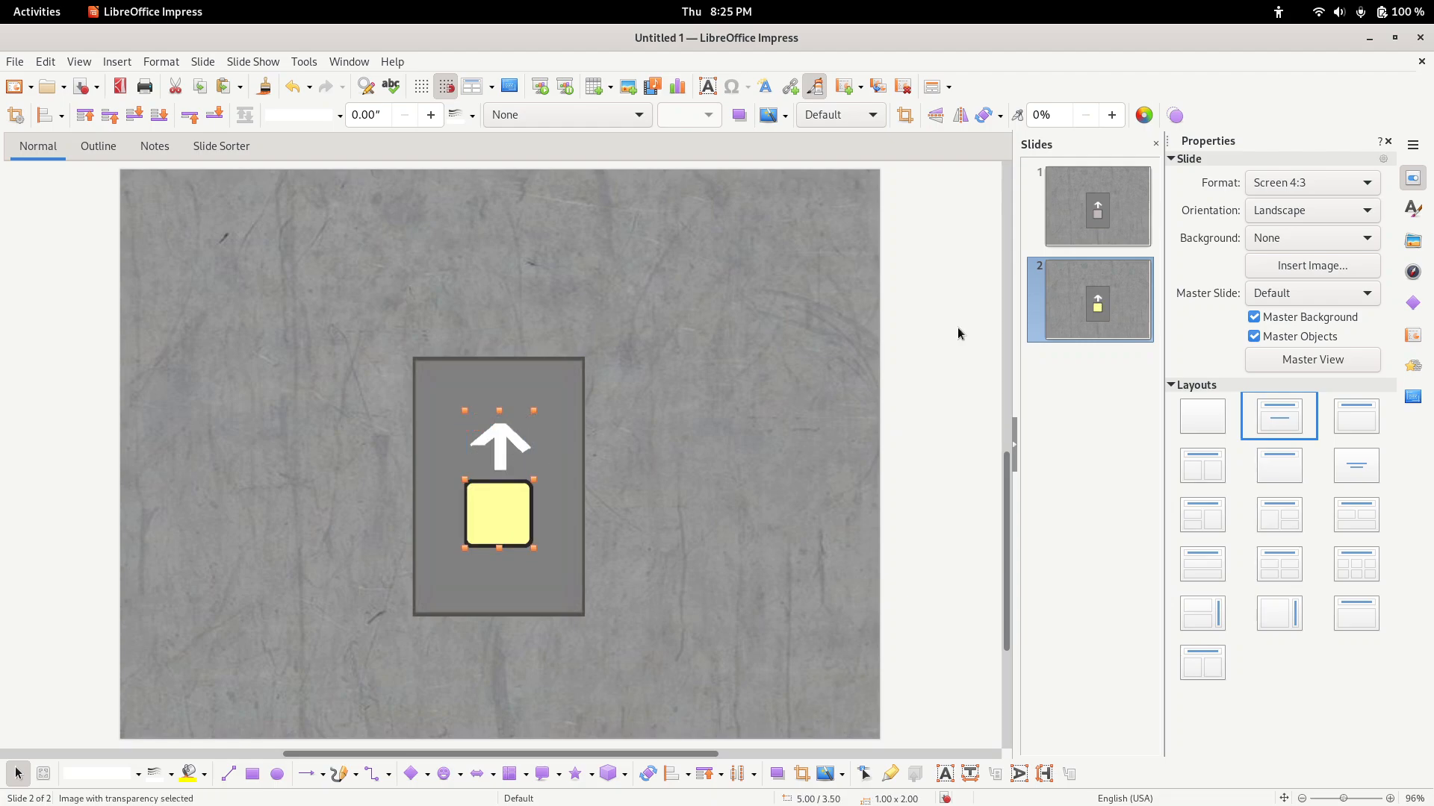
- Compare the button's position on slides 1 and 2 by switching between them
{"action": "left_click", "coordinate": [1102, 219]}
{"action": "left_click", "coordinate": [1085, 294]}
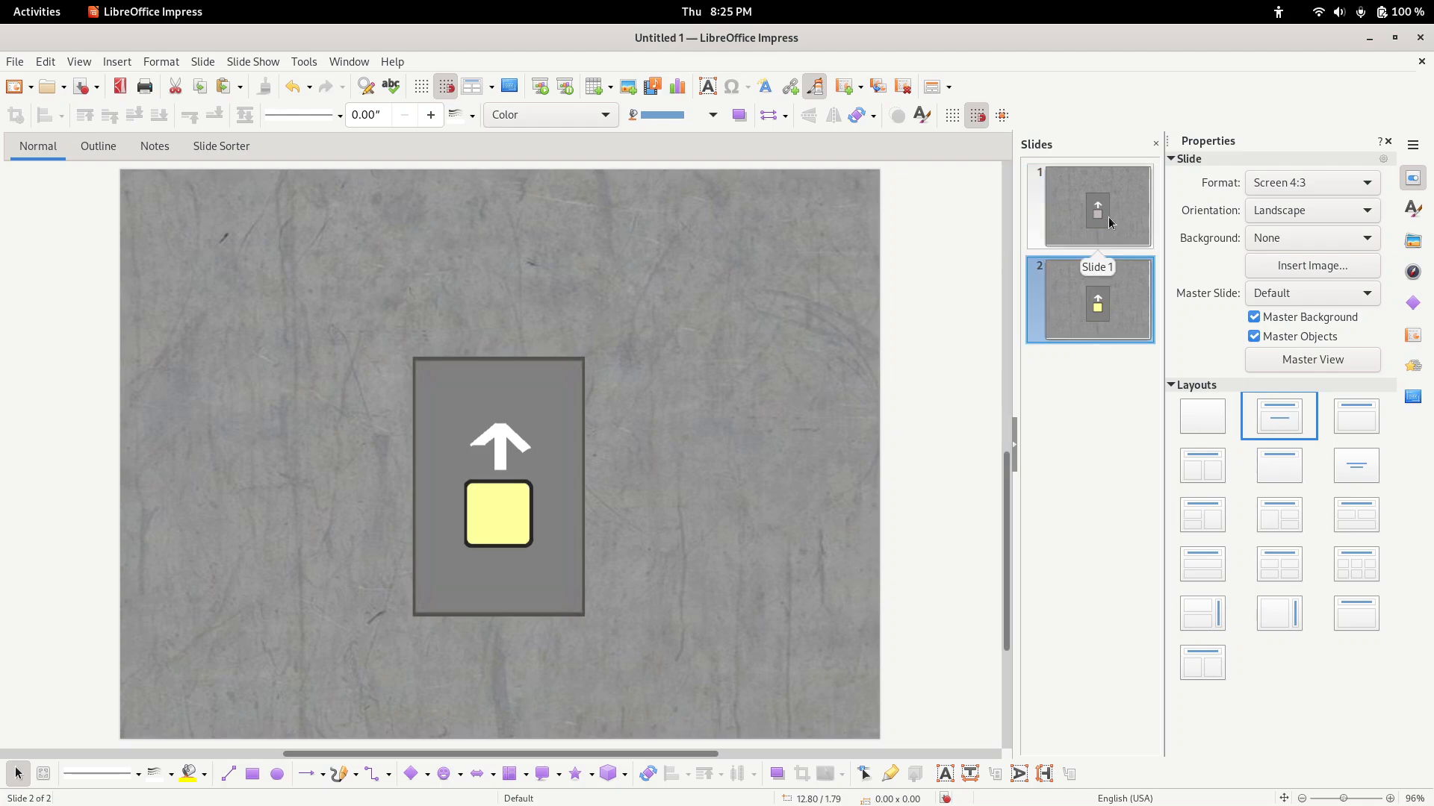
{"action": "left_click", "coordinate": [1095, 222]}
{"action": "left_click", "coordinate": [1095, 274]}
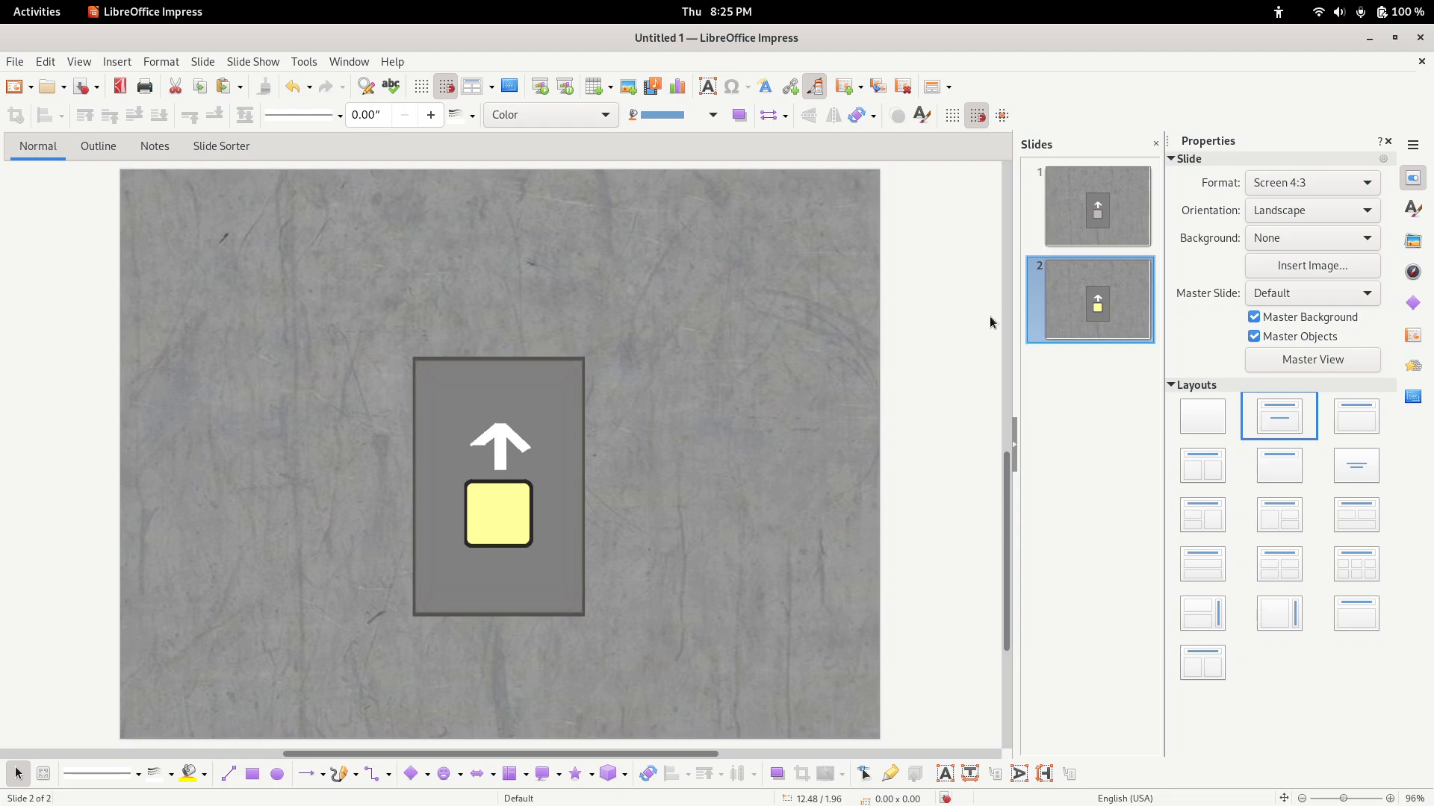
- Copy slide 2 and paste the copy as slide 3
{"action": "right_click", "coordinate": [1118, 296]}
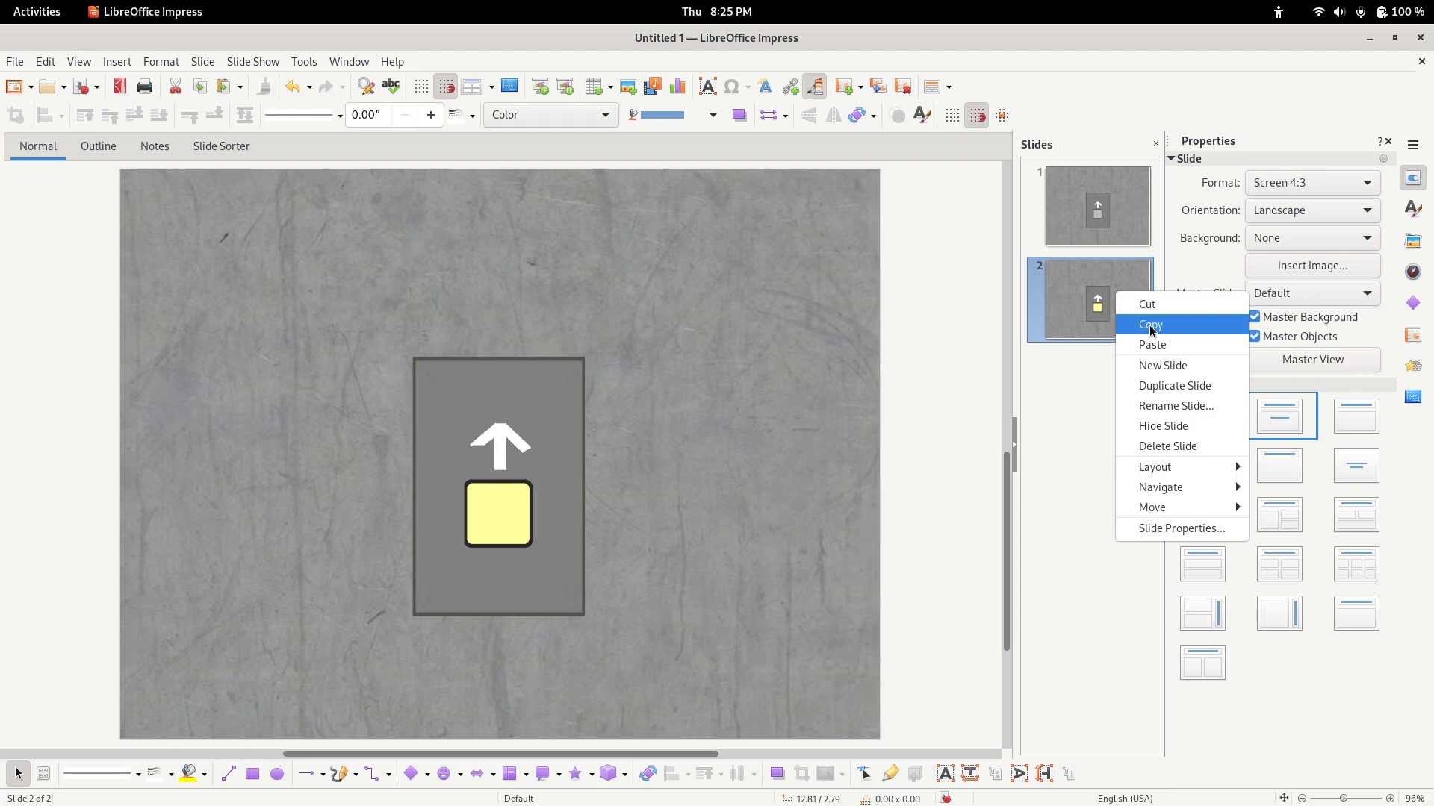
{"action": "left_click", "coordinate": [1150, 323]}
{"action": "right_click", "coordinate": [1101, 290]}
{"action": "left_click", "coordinate": [1150, 335]}
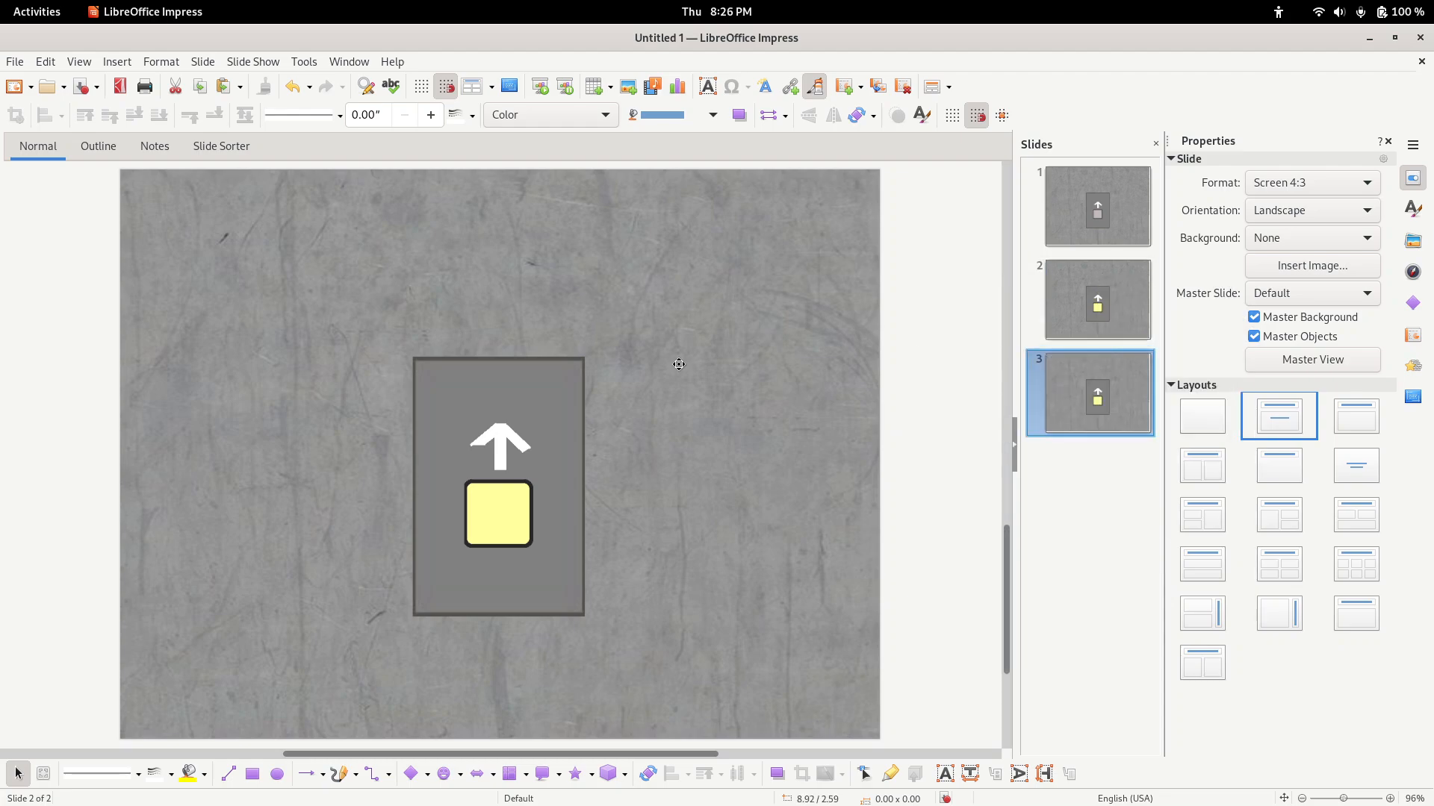
- Delete the lit and unlit call button images from the panel on slide 3
{"action": "left_click", "coordinate": [517, 513]}
{"action": "key", "text": "Delete"}
{"action": "left_click", "coordinate": [518, 511]}
{"action": "key", "text": "Delete"}
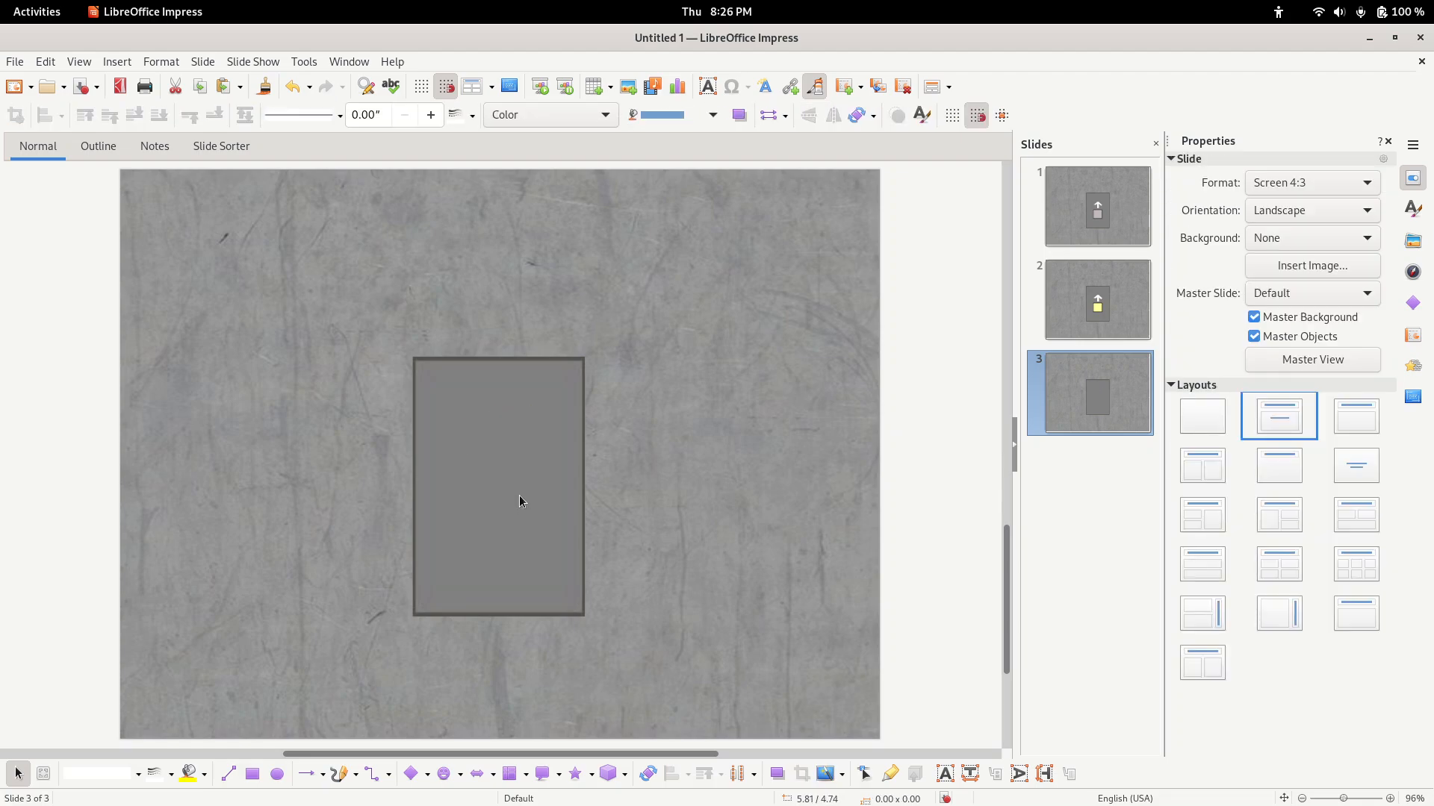
- Duplicate the panel on slide 3 and place the two panels side by side, the right one at about 6.00 / 2.00 in
{"action": "left_click_drag", "start_coordinate": [526, 482], "coordinate": [618, 427]}
{"action": "right_click", "coordinate": [385, 432]}
{"action": "left_click", "coordinate": [421, 447]}
{"action": "left_click", "coordinate": [969, 344]}
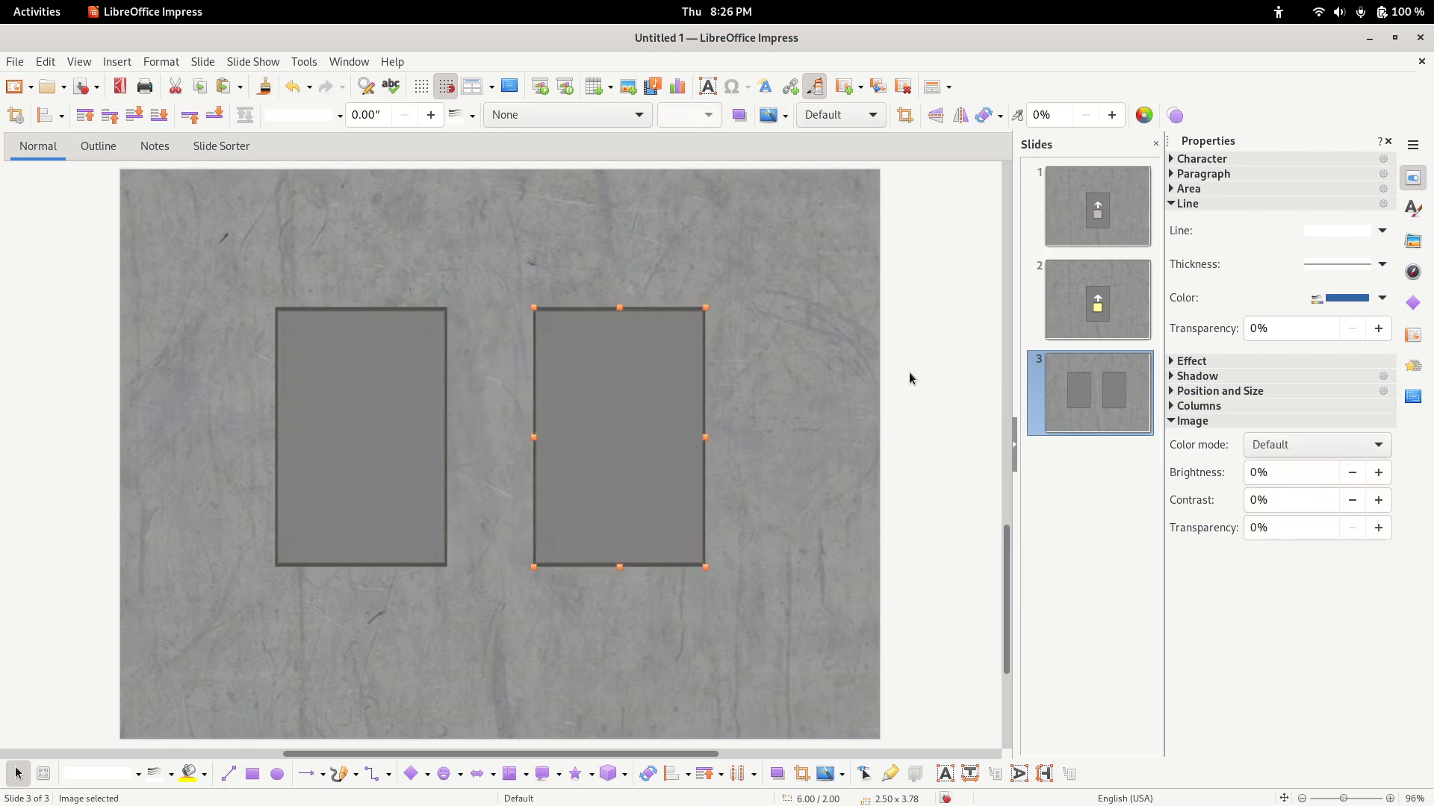
{"action": "left_click", "coordinate": [866, 367]}
- Insert squarelantern_unlit.gif from the data folder in Files onto the middle of the left panel on slide 3
{"action": "mouse_move", "coordinate": [0, 0]}
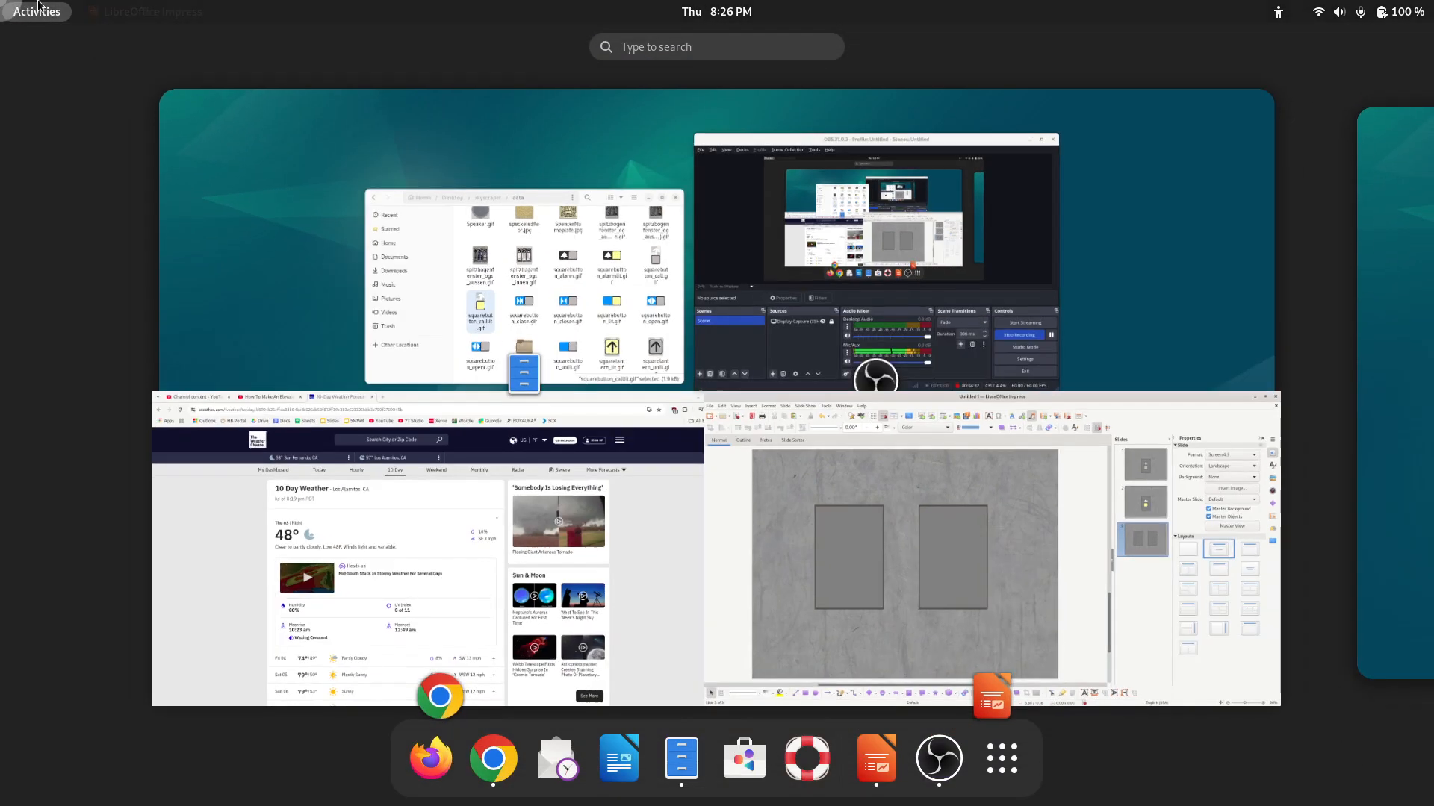
{"action": "left_click", "coordinate": [534, 315]}
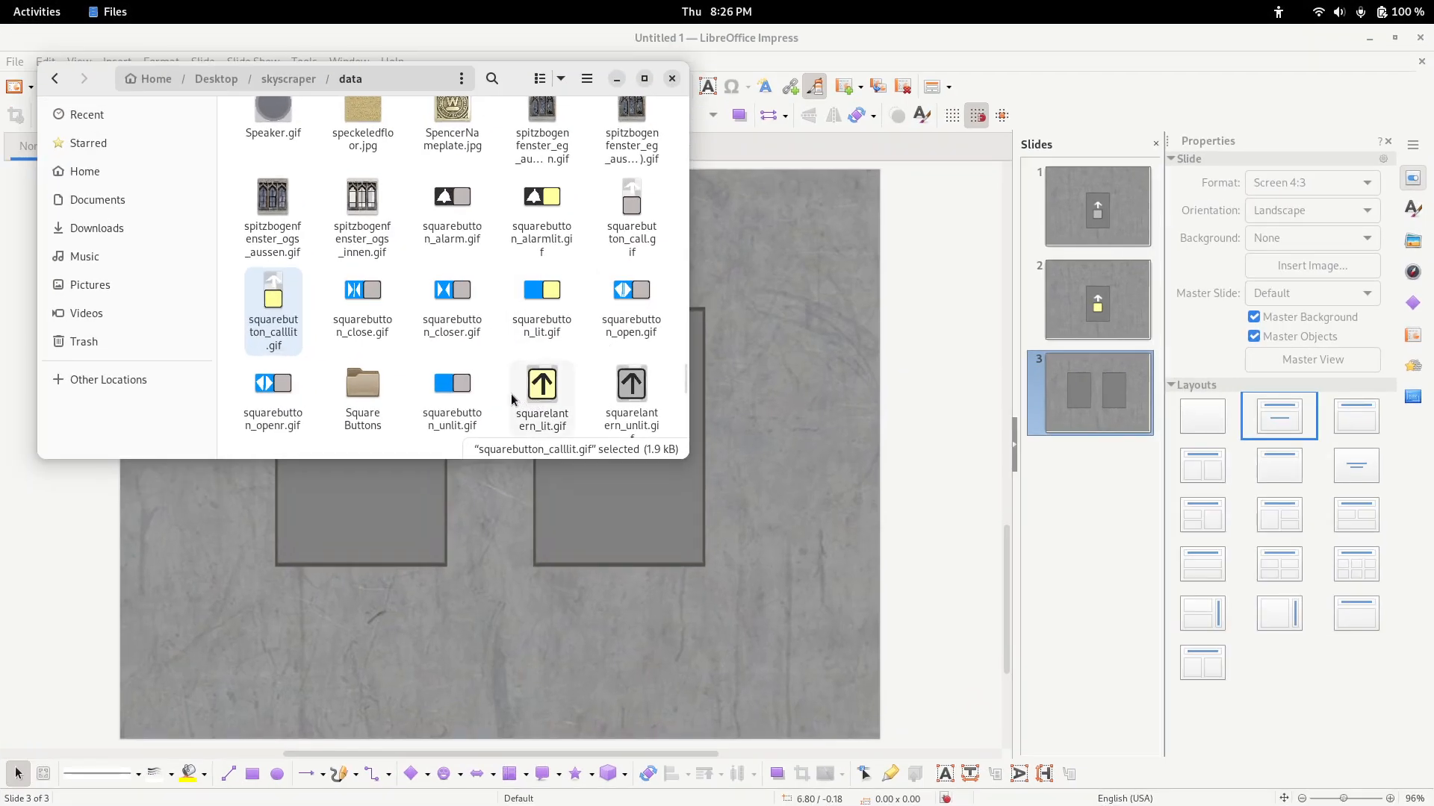
{"action": "left_click_drag", "start_coordinate": [514, 398], "coordinate": [664, 407]}
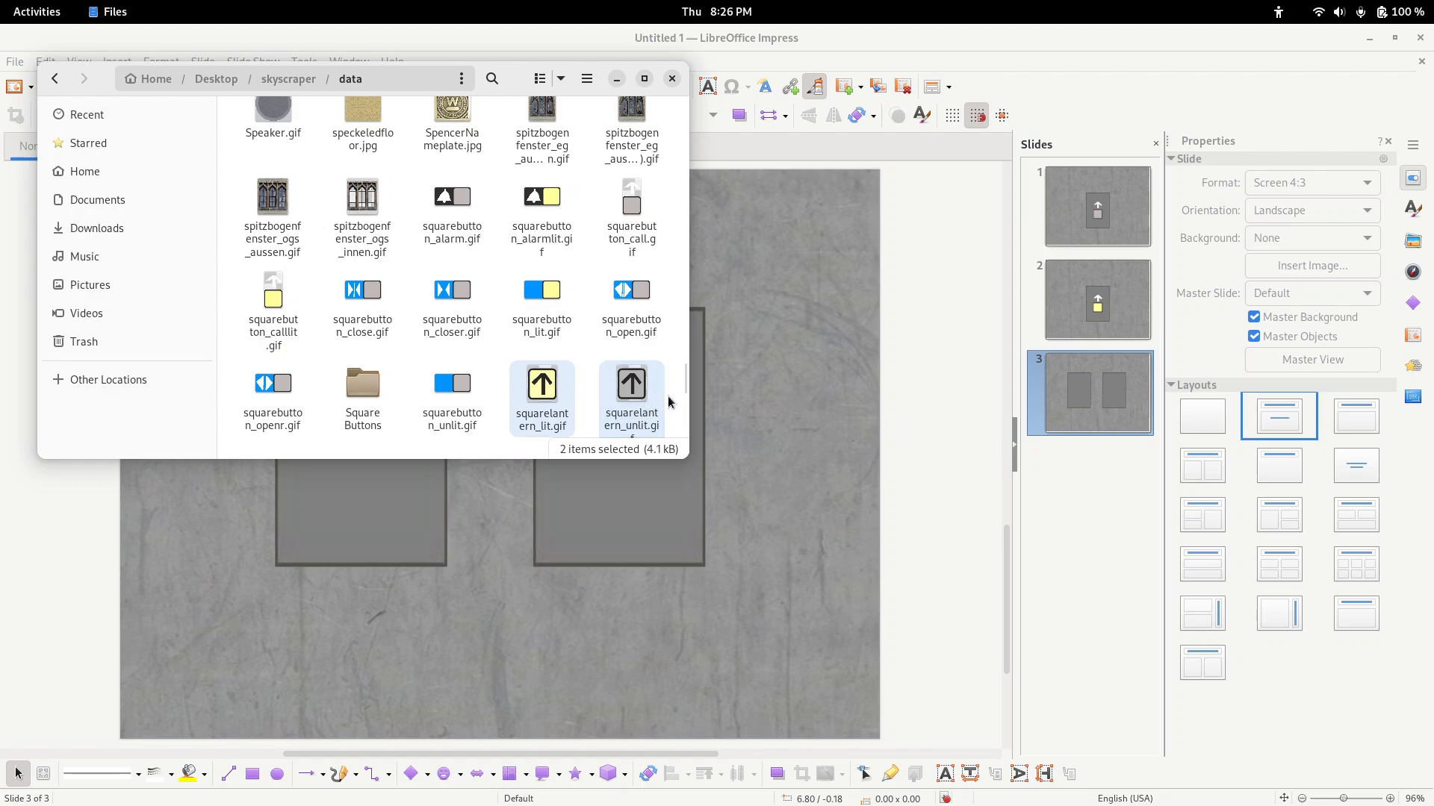
{"action": "left_click", "coordinate": [657, 402]}
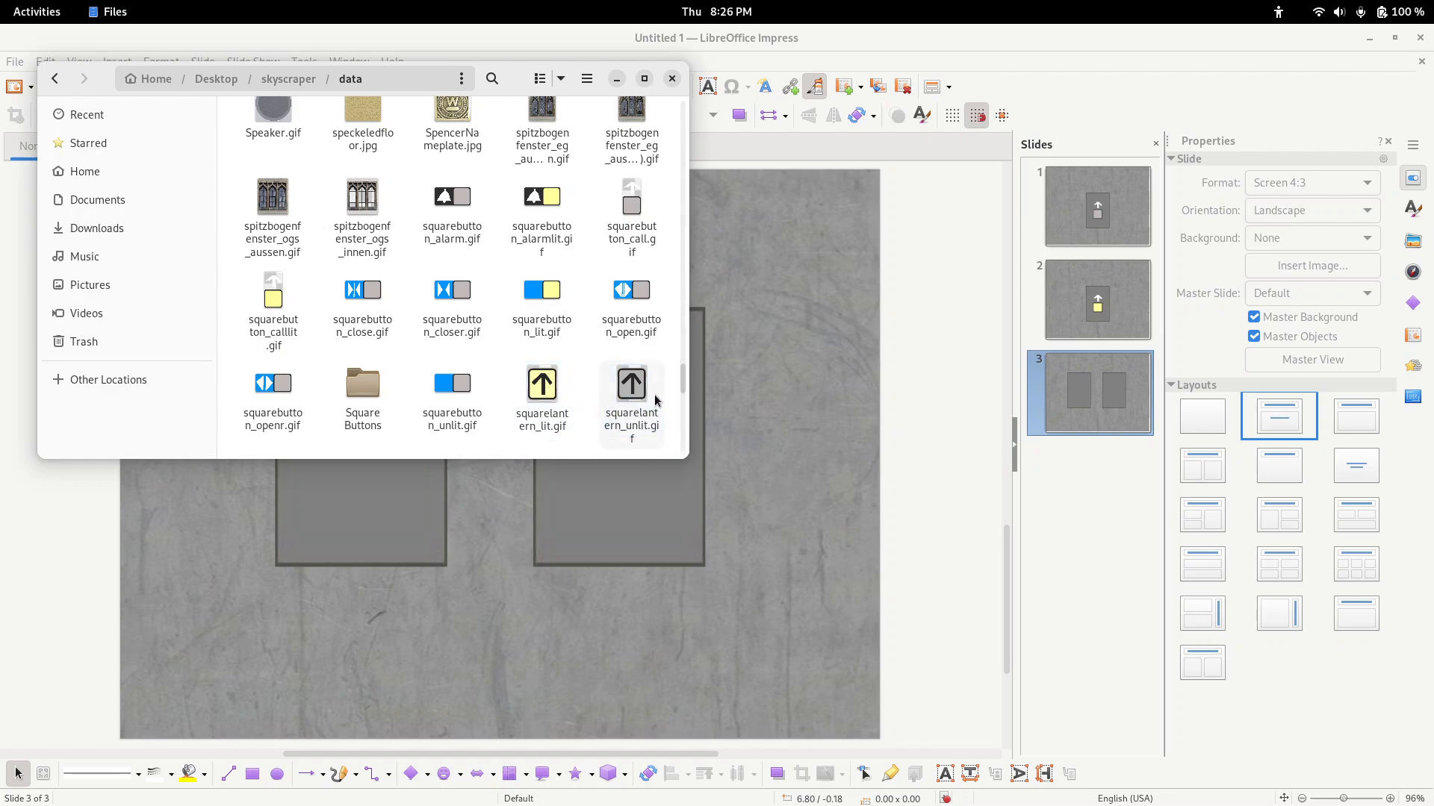
{"action": "left_click_drag", "start_coordinate": [657, 401], "coordinate": [344, 445]}
- Insert a second squarelantern_unlit.gif from Files onto the middle of slide 3's right panel, and deselect it
{"action": "key", "text": "super"}
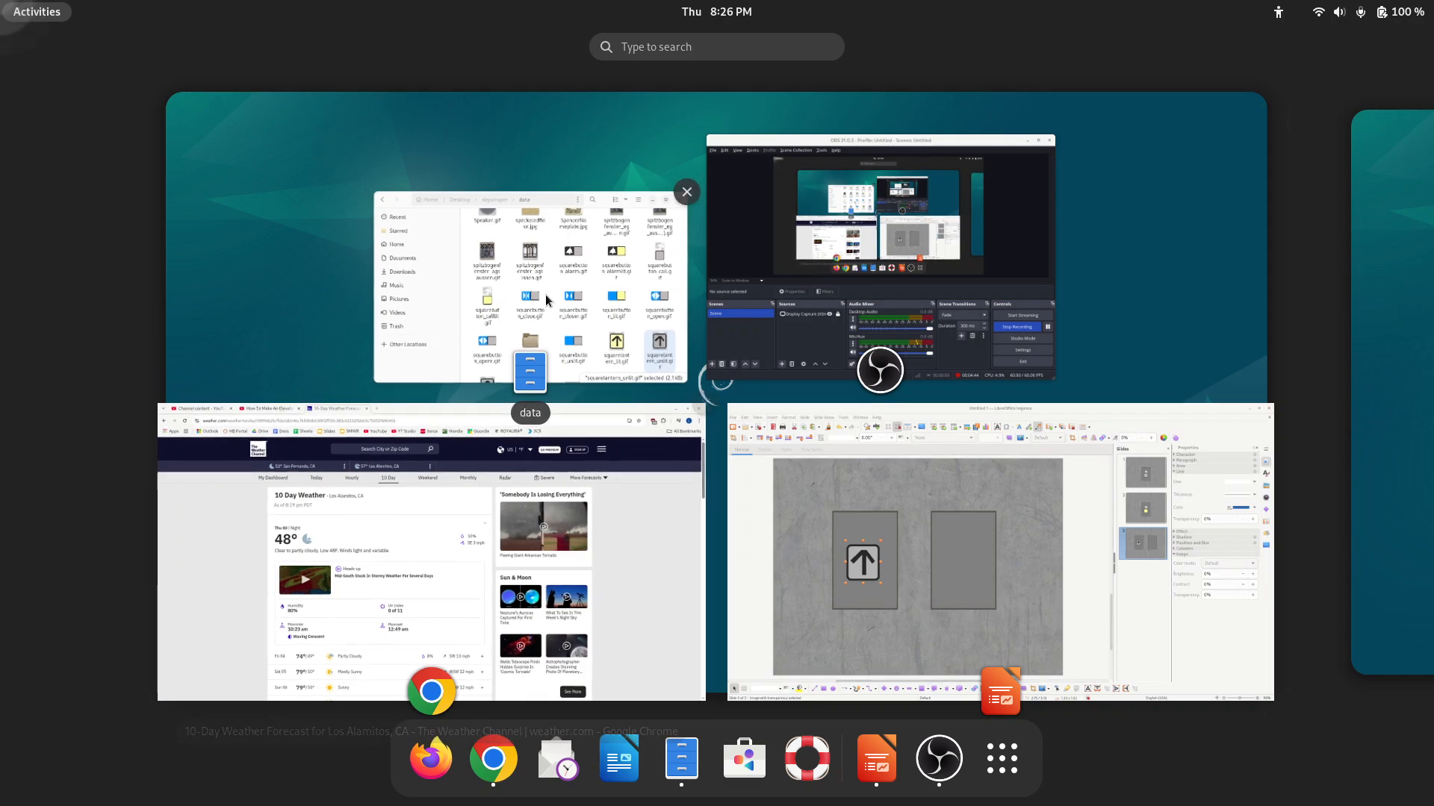
{"action": "left_click", "coordinate": [584, 371]}
{"action": "left_click_drag", "start_coordinate": [607, 374], "coordinate": [640, 457]}
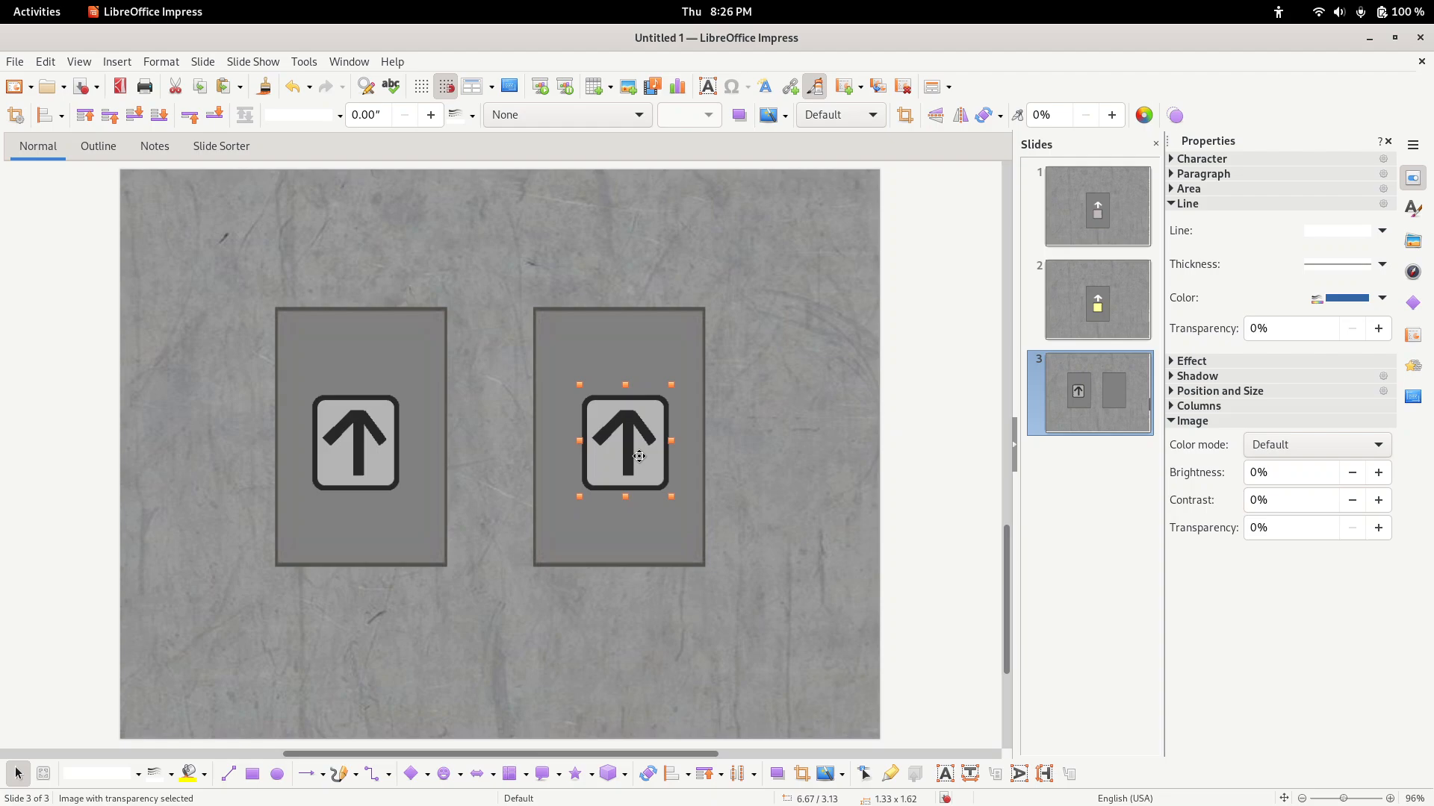
{"action": "left_click", "coordinate": [1001, 412]}
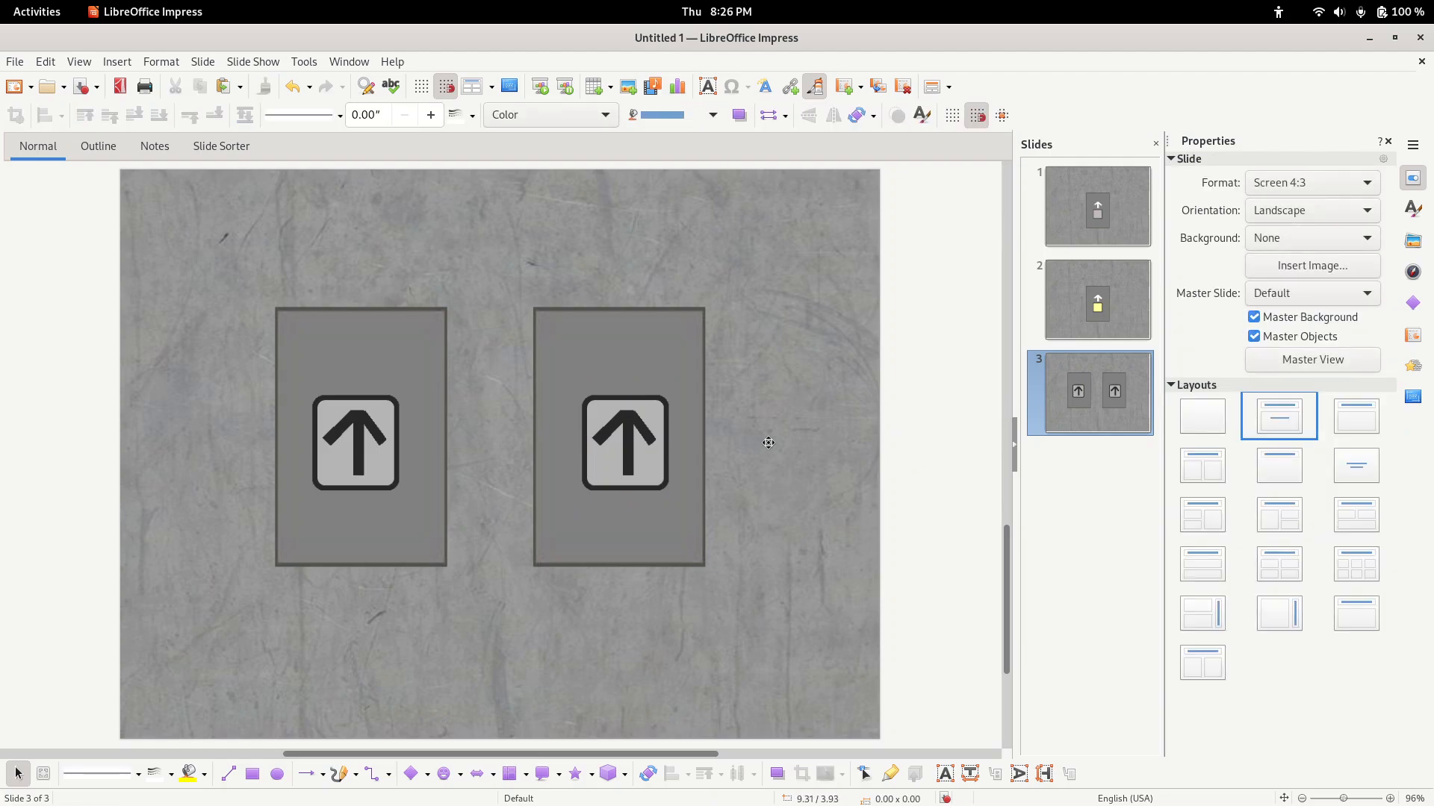
- Copy slide 3 and paste the copy directly after it as slide 4
{"action": "right_click", "coordinate": [1115, 393]}
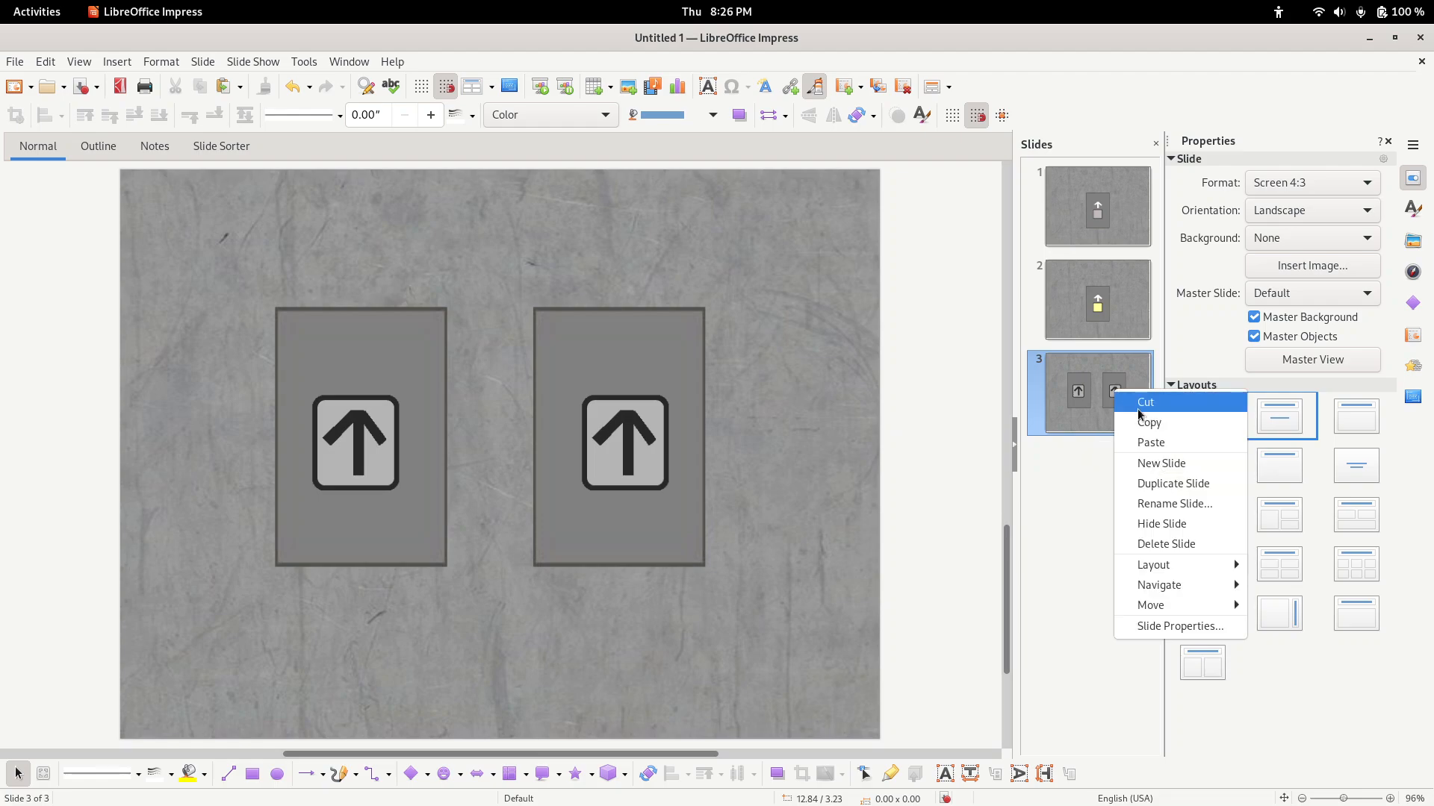
{"action": "left_click", "coordinate": [1128, 416]}
{"action": "right_click", "coordinate": [1075, 381]}
{"action": "left_click", "coordinate": [1103, 432]}
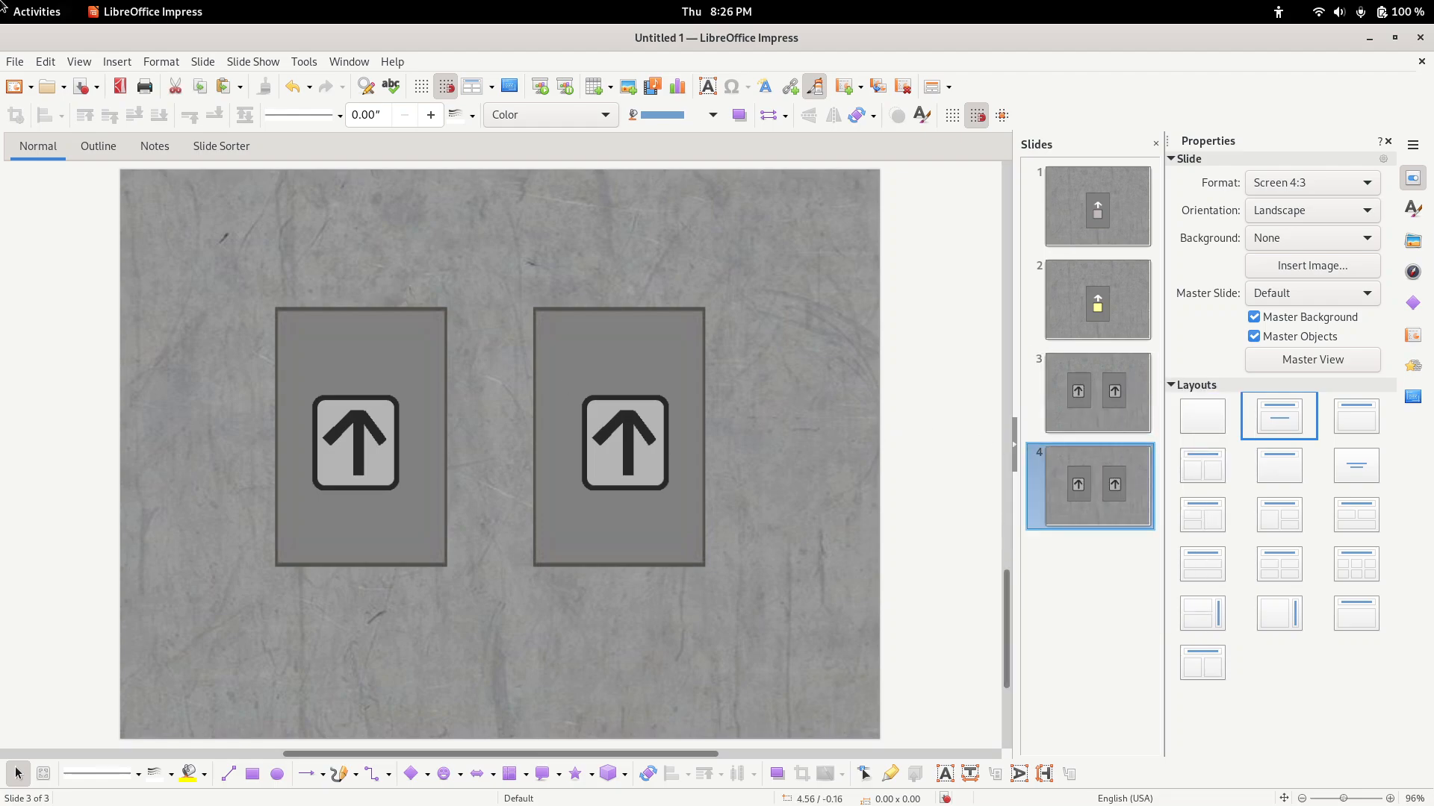
- Insert squarelantern_lit.gif from the data folder in Files over slide 4's left unlit lantern, and deselect it
{"action": "mouse_move", "coordinate": [2, 4]}
{"action": "left_click", "coordinate": [534, 351]}
{"action": "left_click_drag", "start_coordinate": [542, 374], "coordinate": [362, 465]}
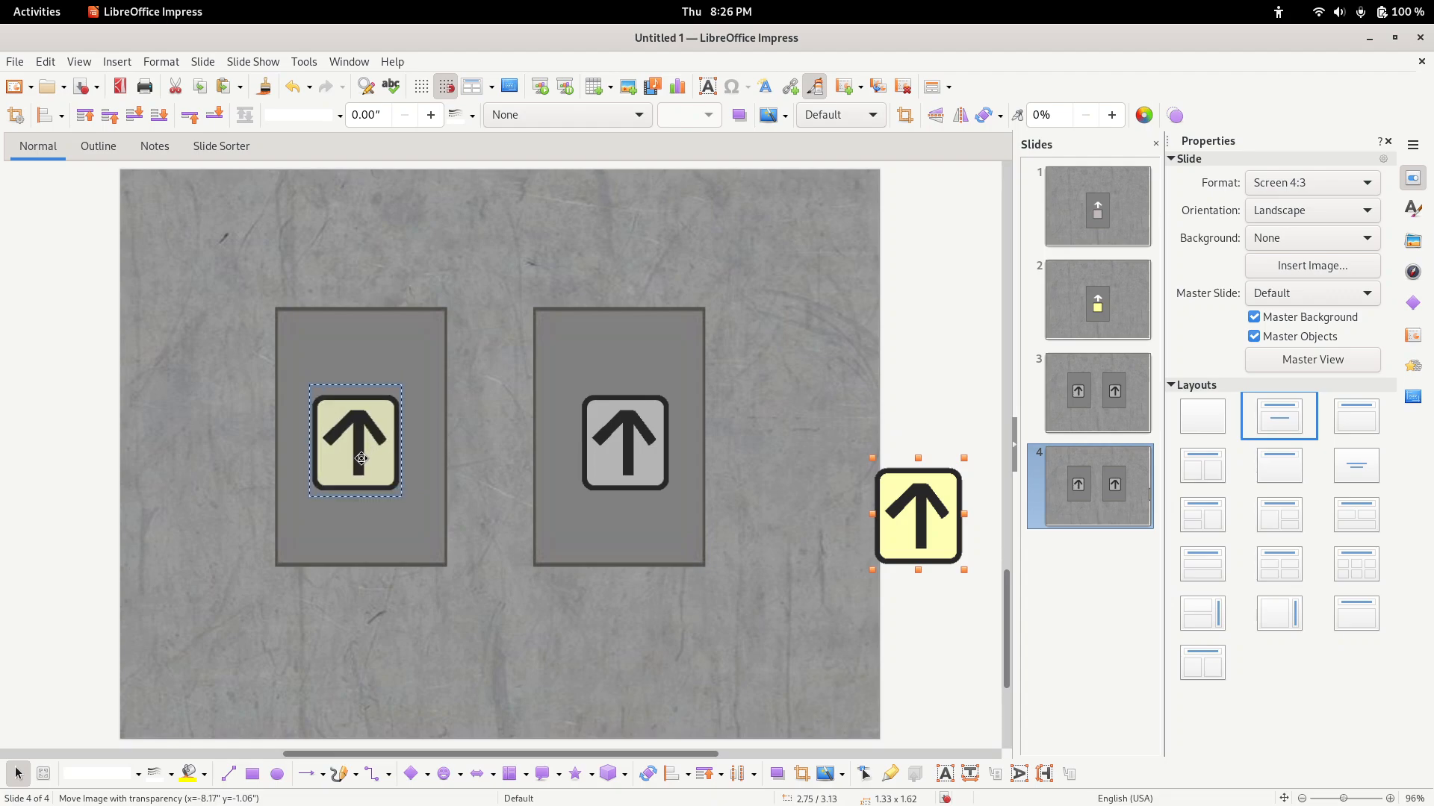
{"action": "left_click", "coordinate": [47, 369]}
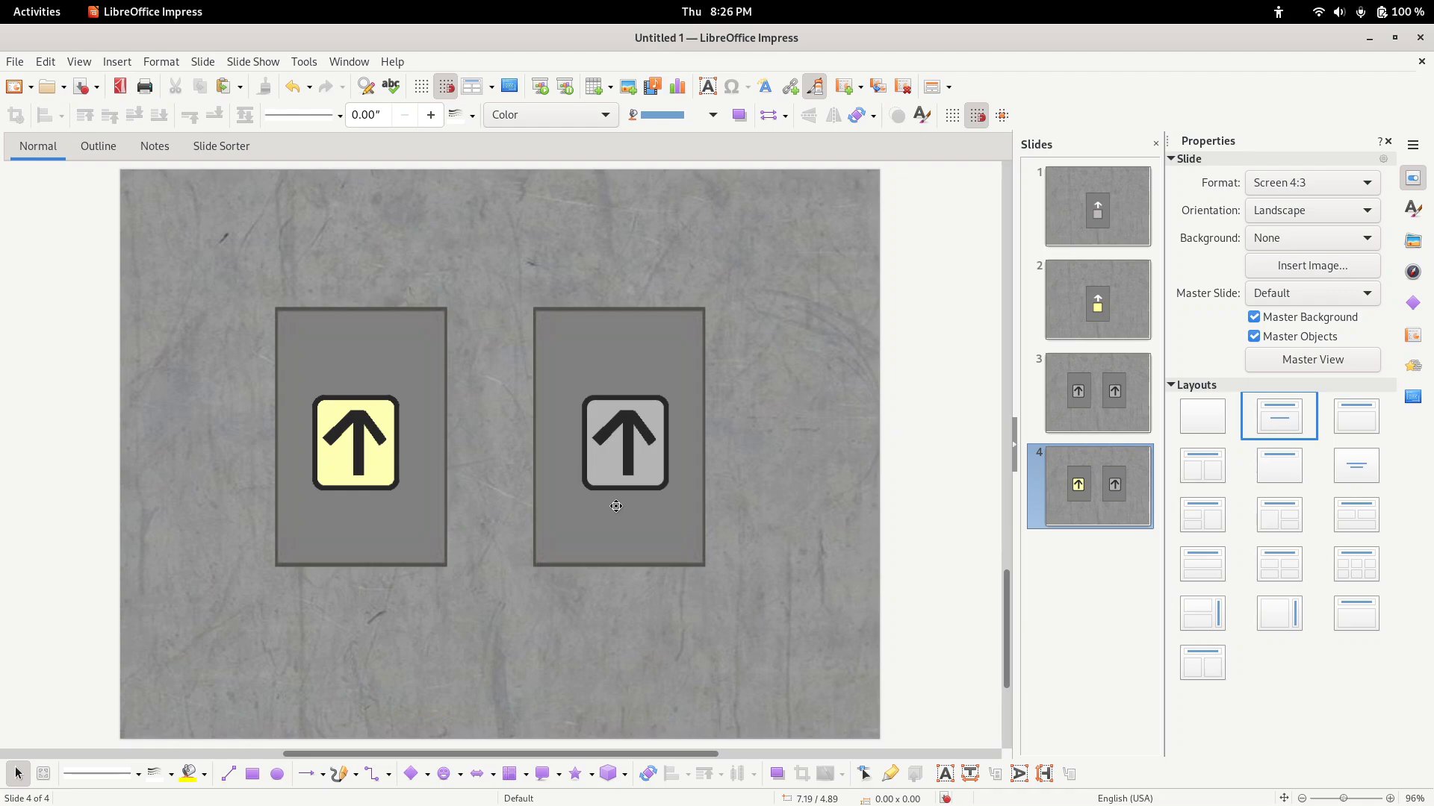
{"action": "left_click", "coordinate": [1096, 209]}
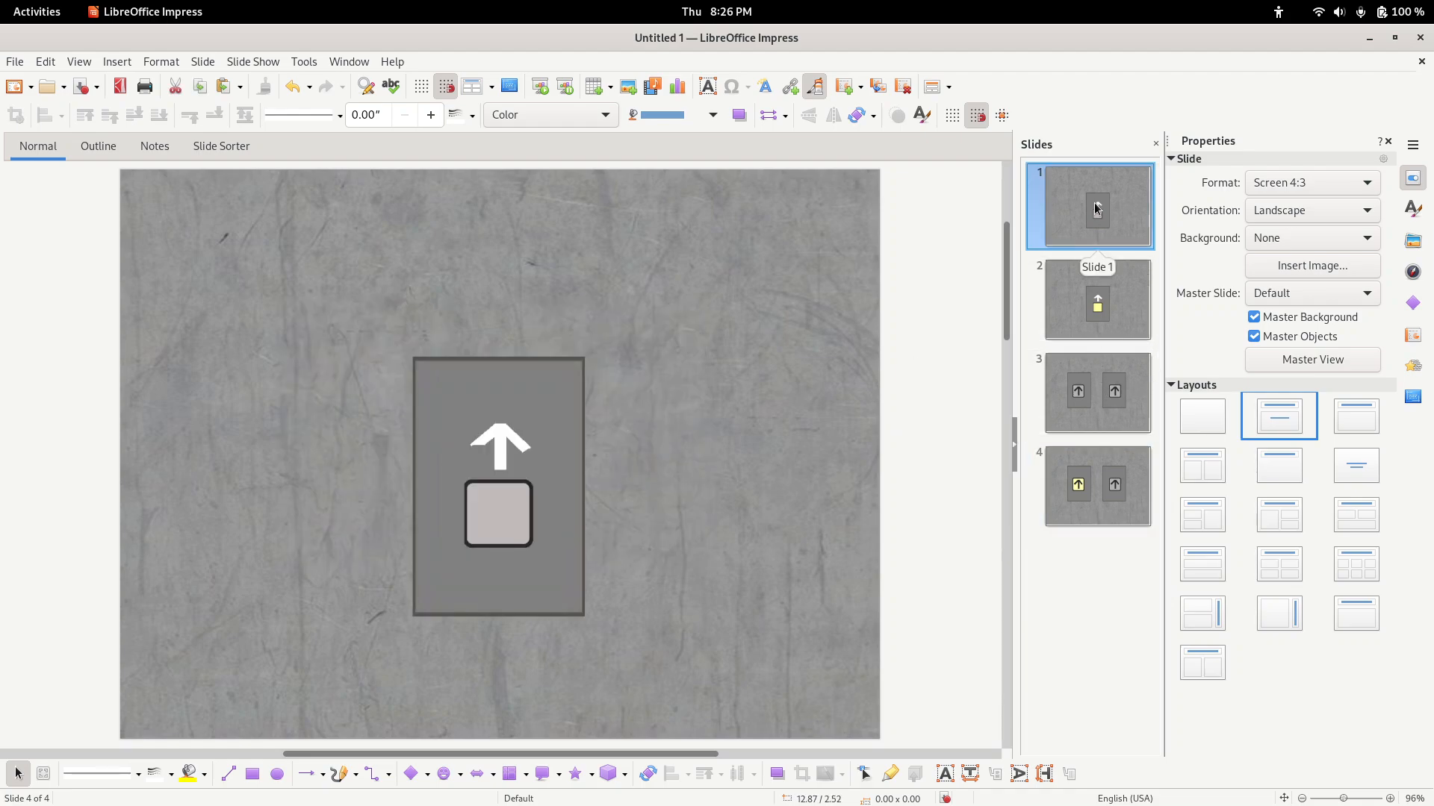
{"action": "right_click", "coordinate": [1096, 209]}
{"action": "left_click", "coordinate": [1120, 236]}
{"action": "left_click", "coordinate": [1118, 282]}
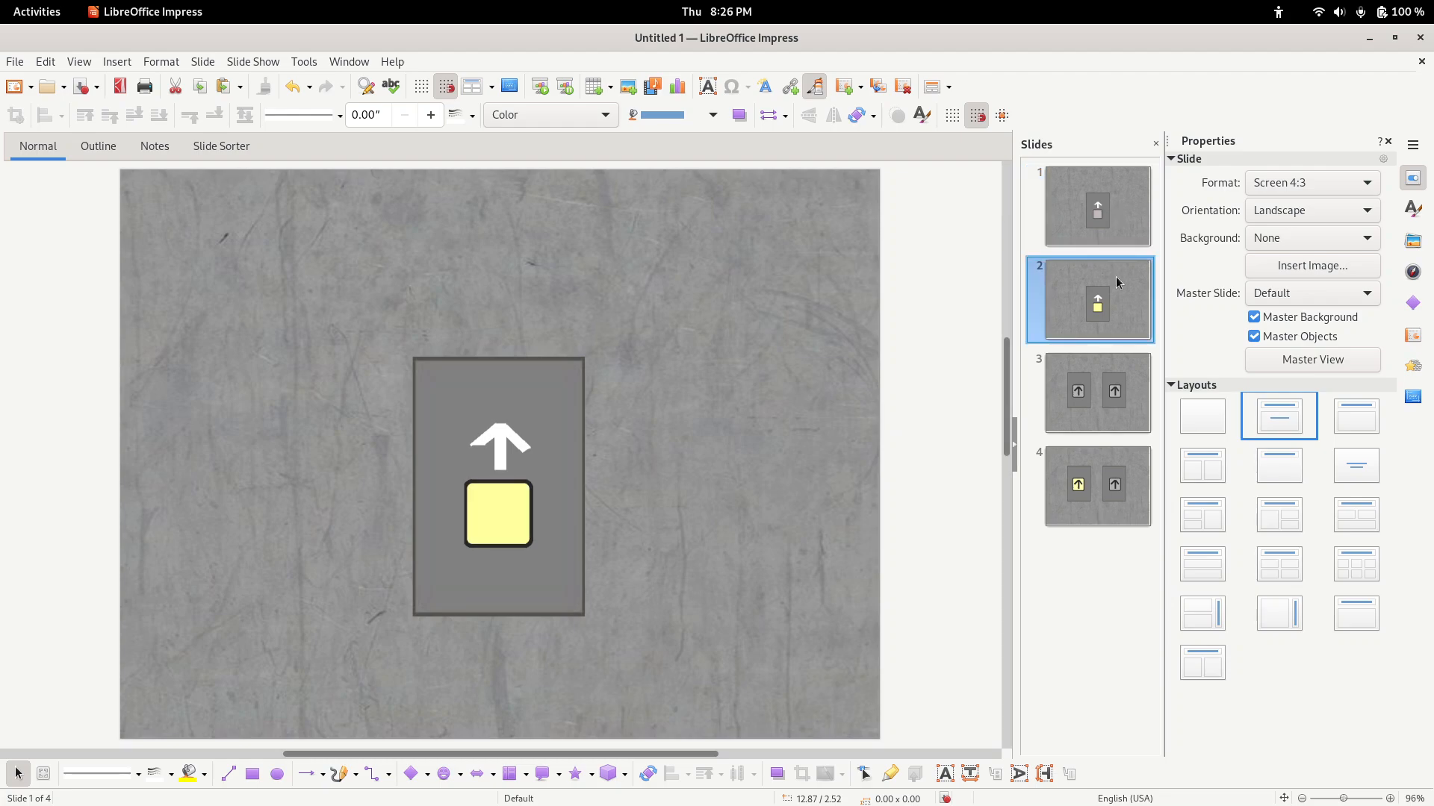
{"action": "key", "text": "ctrl+v"}
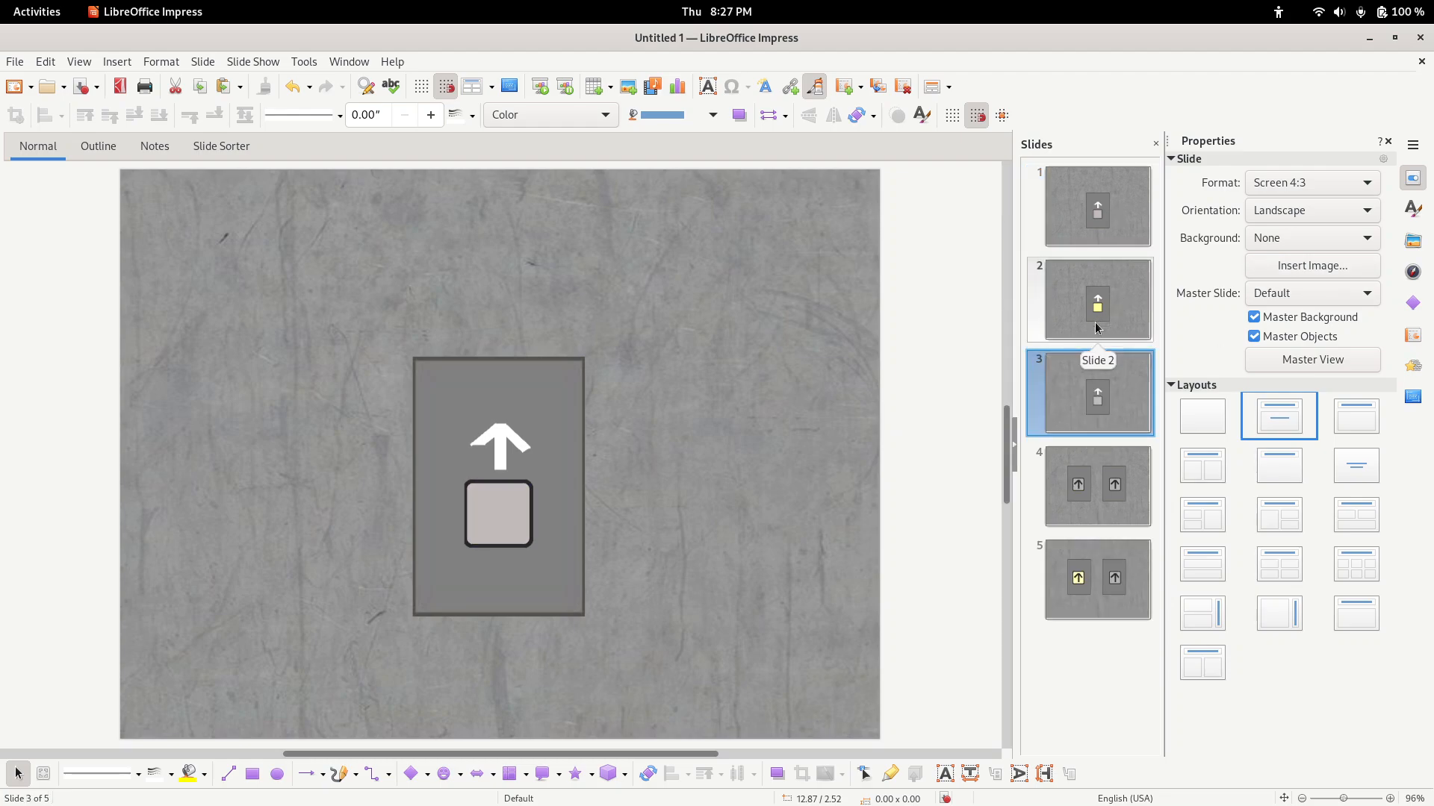
{"action": "key", "text": "Delete"}
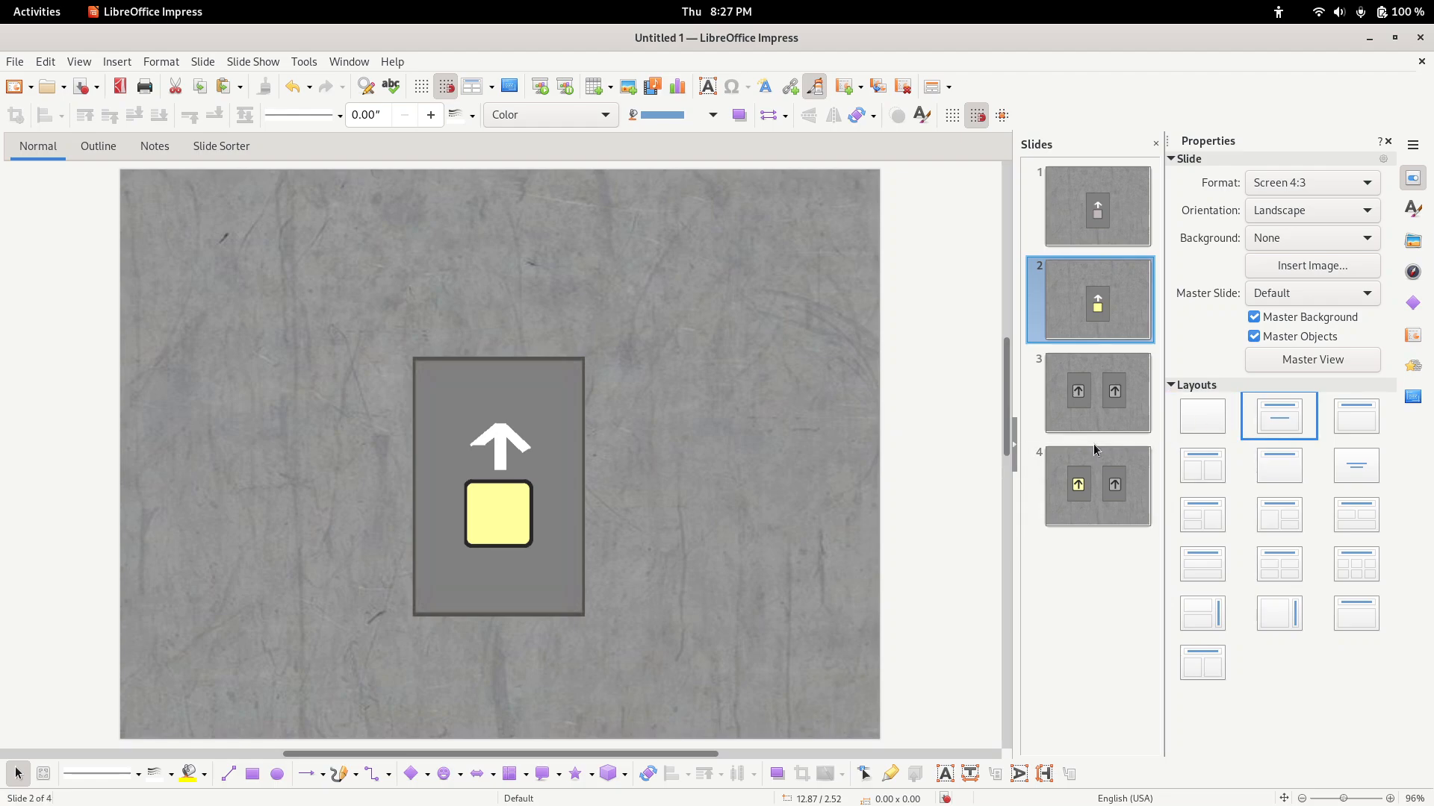
- Copy slide 4 and paste the copy directly after it as slide 5
{"action": "left_click", "coordinate": [1042, 489]}
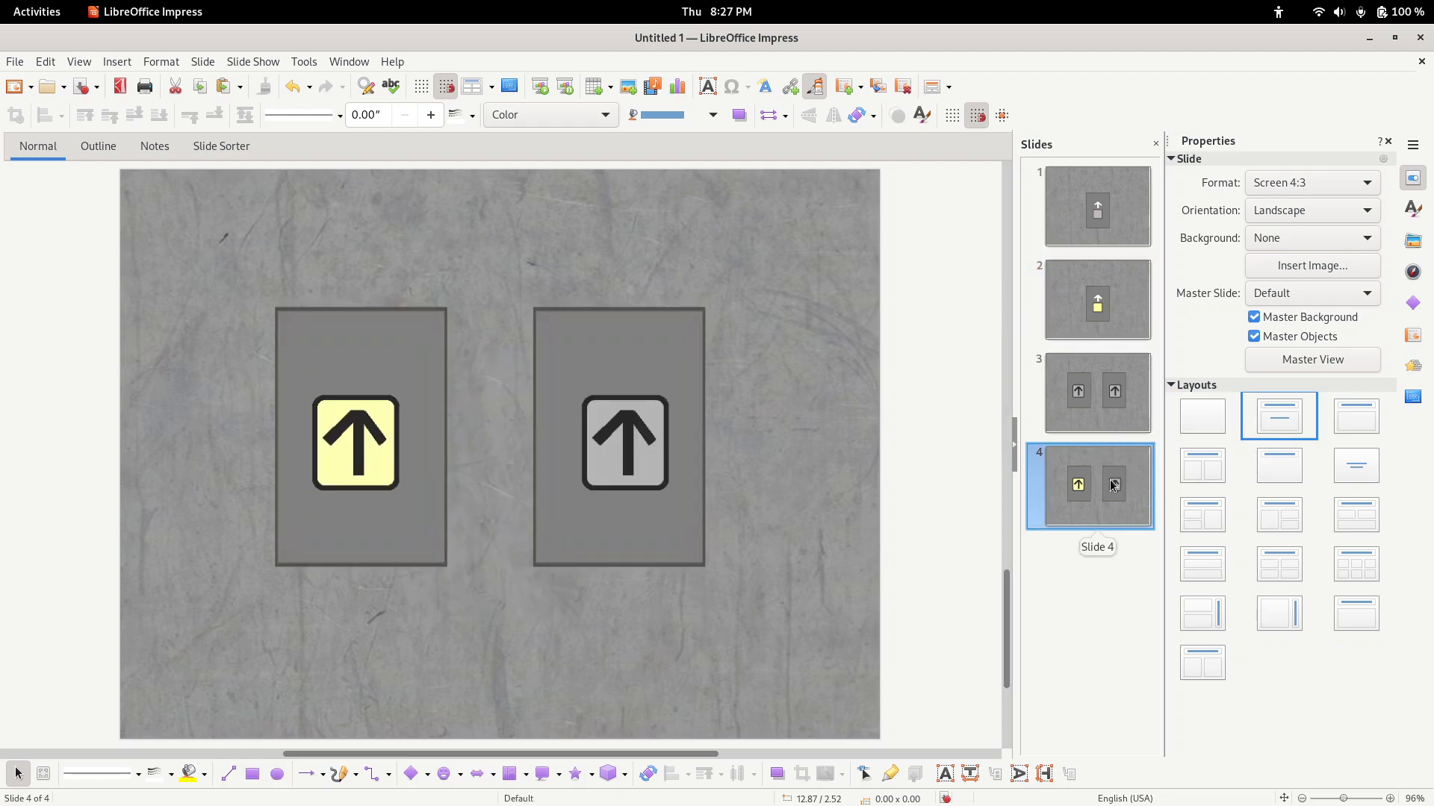
{"action": "right_click", "coordinate": [1110, 500]}
{"action": "left_click", "coordinate": [1128, 526]}
{"action": "right_click", "coordinate": [1096, 472]}
{"action": "left_click", "coordinate": [1124, 525]}
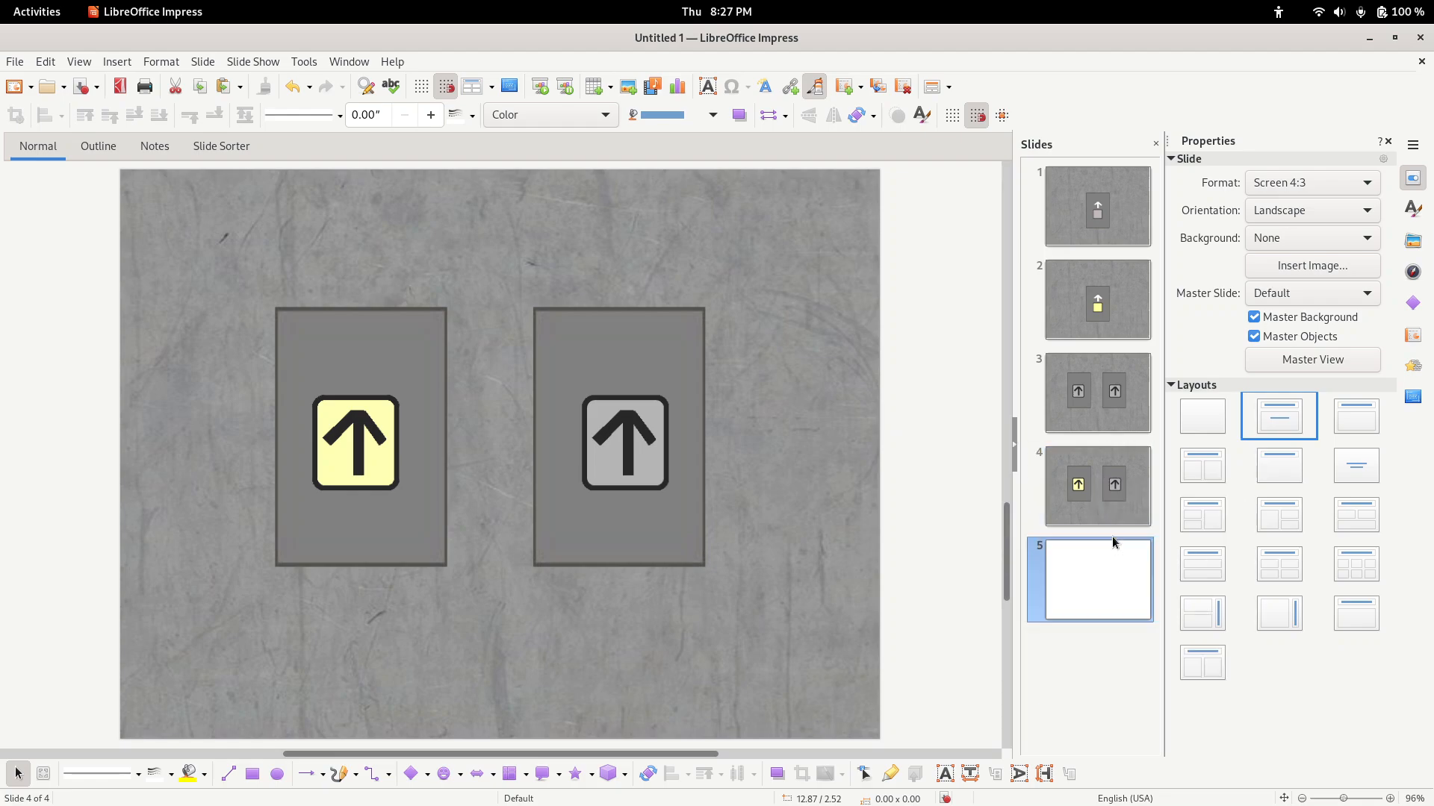
- Delete both lanterns and both panels from slide 5, leaving only the wall background
{"action": "left_click", "coordinate": [629, 432]}
{"action": "key", "text": "Delete"}
{"action": "left_click", "coordinate": [630, 432]}
{"action": "key", "text": "Delete"}
{"action": "left_click", "coordinate": [356, 424]}
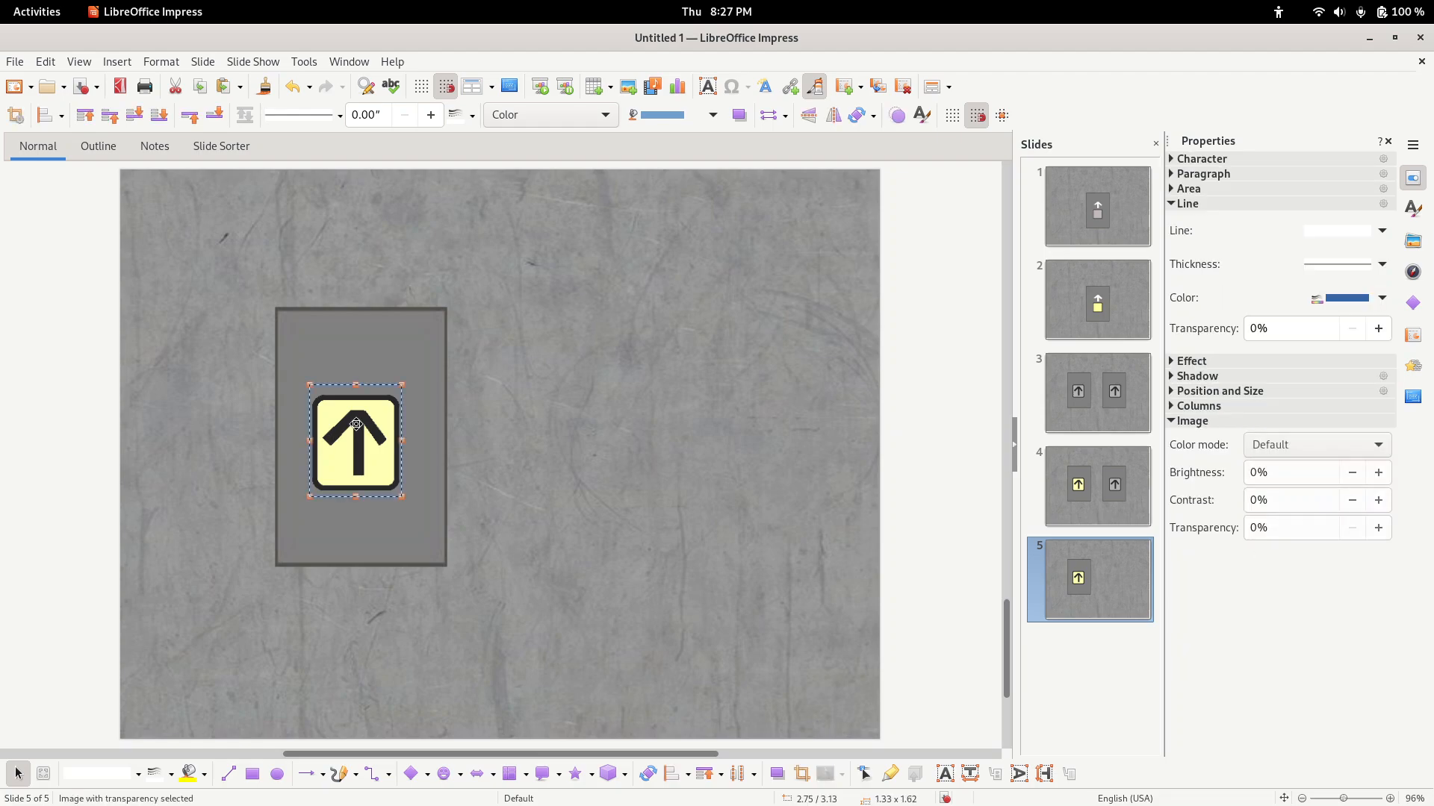
{"action": "key", "text": "Delete"}
{"action": "left_click", "coordinate": [356, 424]}
{"action": "key", "text": "Delete"}
- Search the data folder in Files for "door" and insert bluedoor.jpg just outside slide 5's left edge
{"action": "mouse_move", "coordinate": [0, 0]}
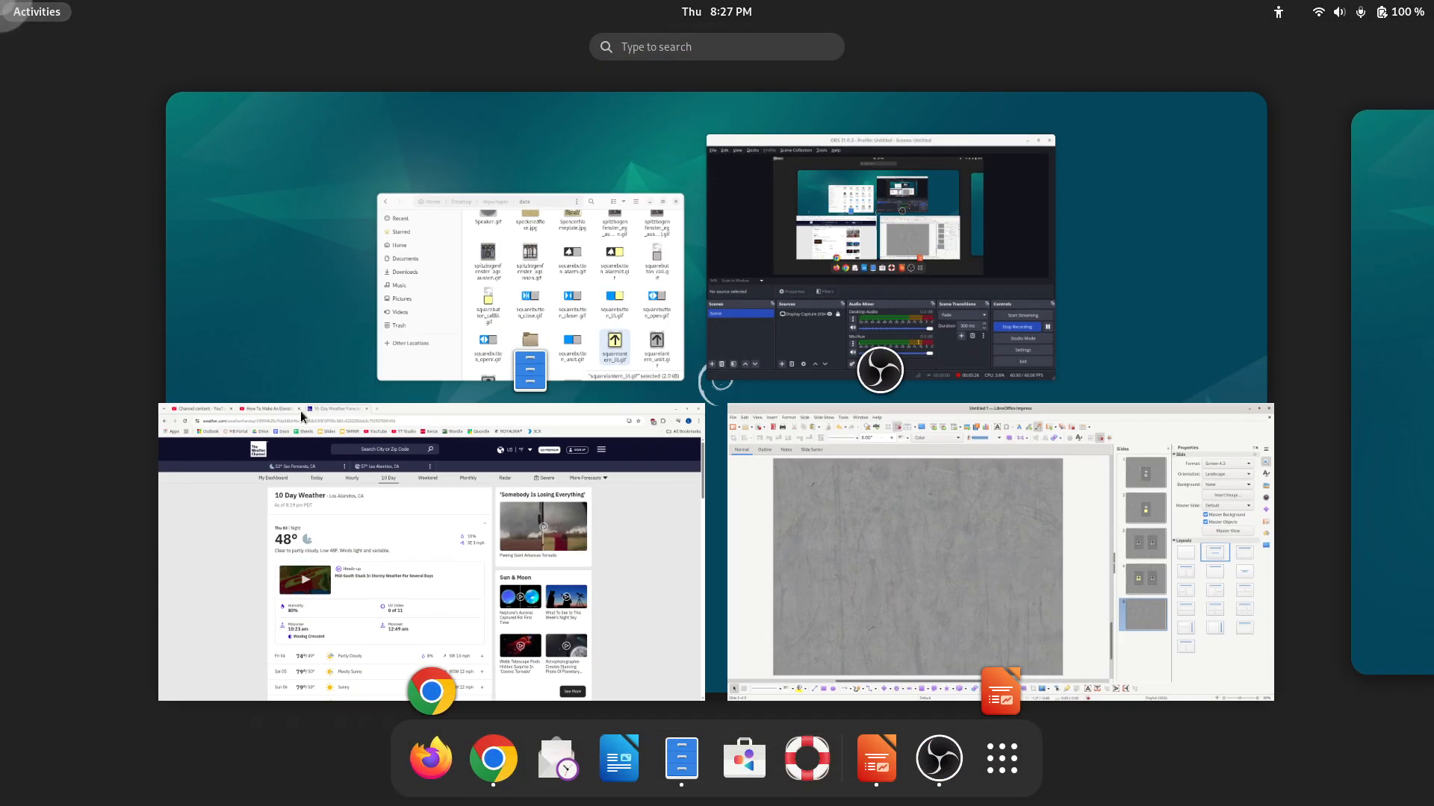
{"action": "left_click", "coordinate": [503, 324]}
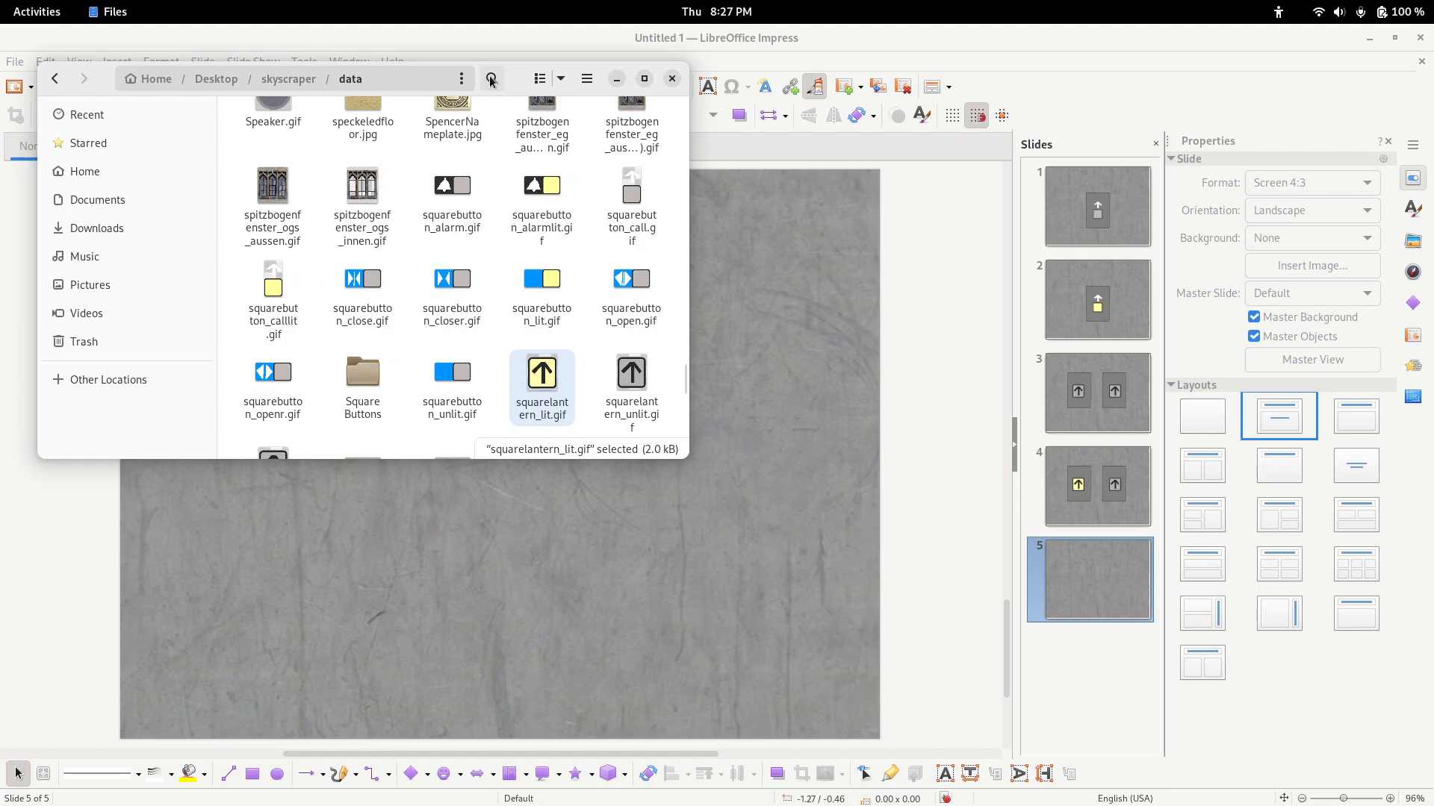
{"action": "left_click", "coordinate": [491, 80]}
{"action": "type", "text": "door"}
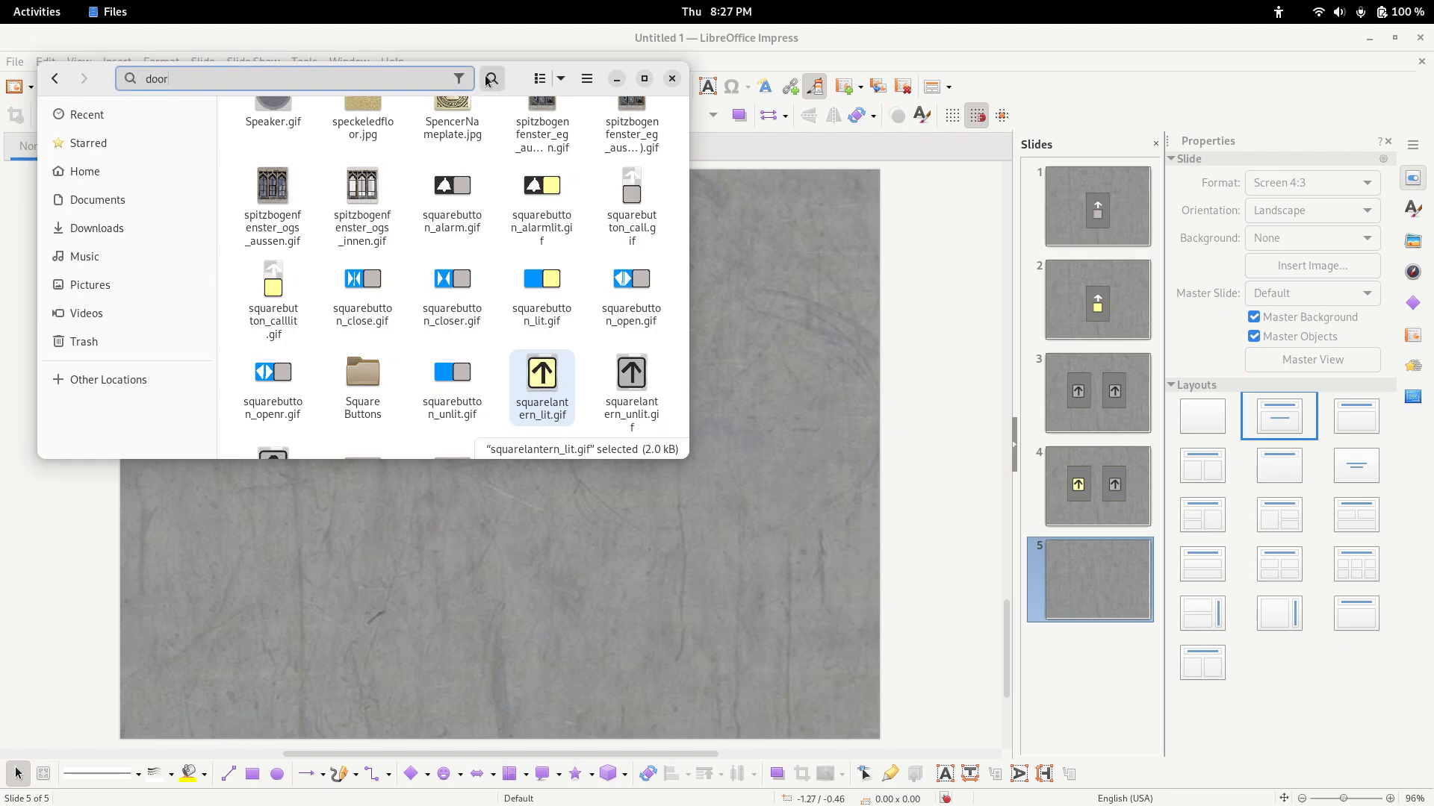
{"action": "scroll", "coordinate": [475, 256], "scroll_direction": "down", "scroll_amount": 5}
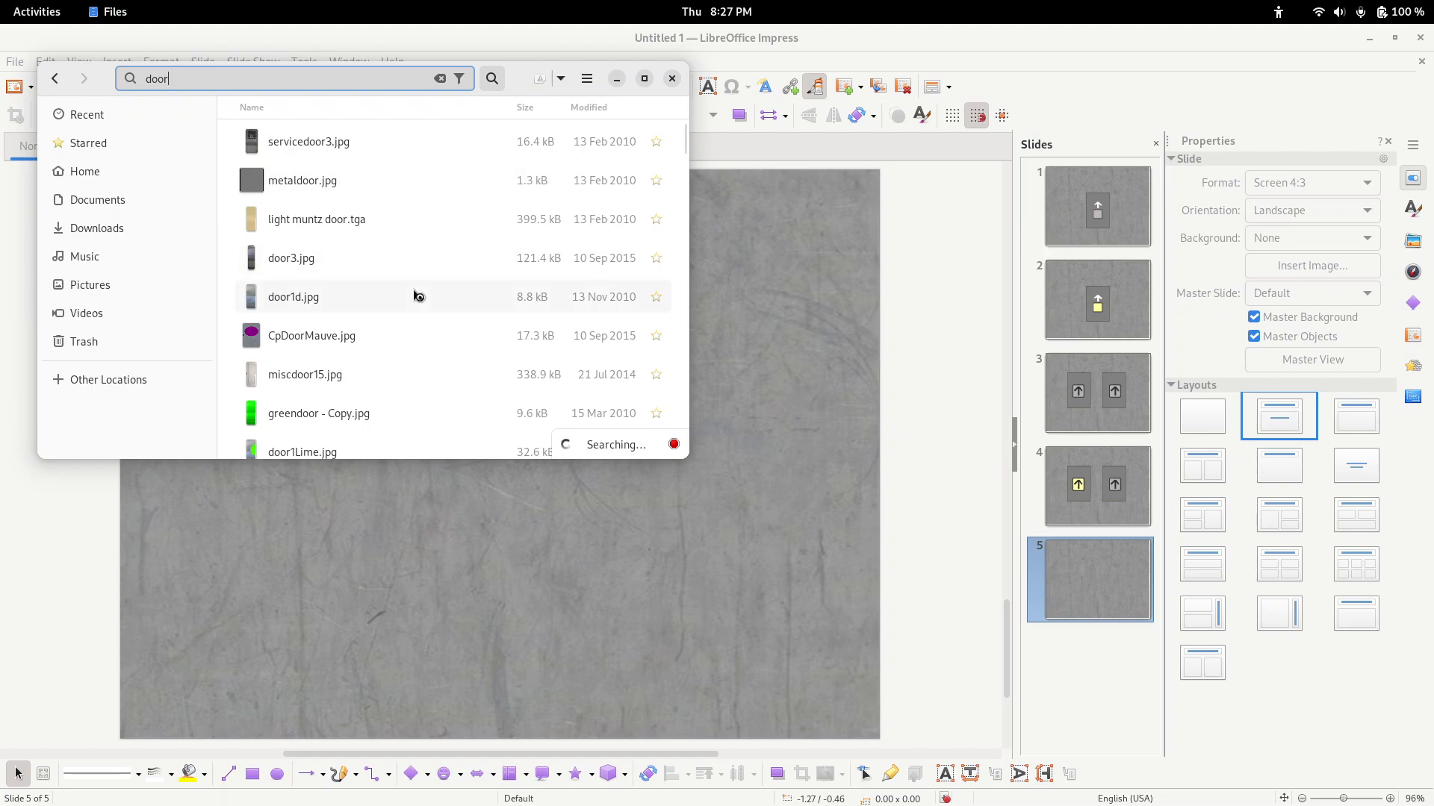
{"action": "scroll", "coordinate": [426, 316], "scroll_direction": "down", "scroll_amount": 15}
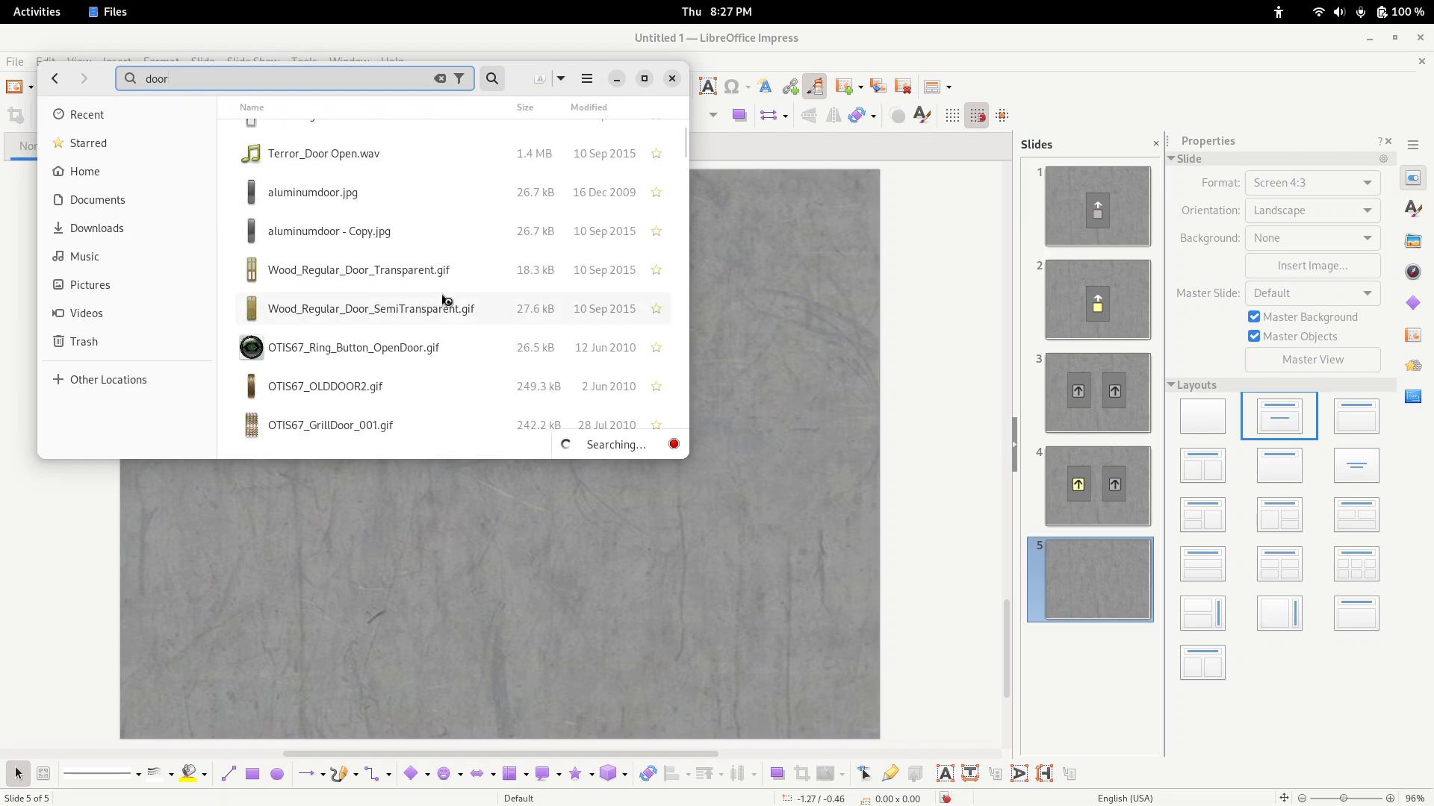
{"action": "scroll", "coordinate": [479, 267], "scroll_direction": "down", "scroll_amount": 6}
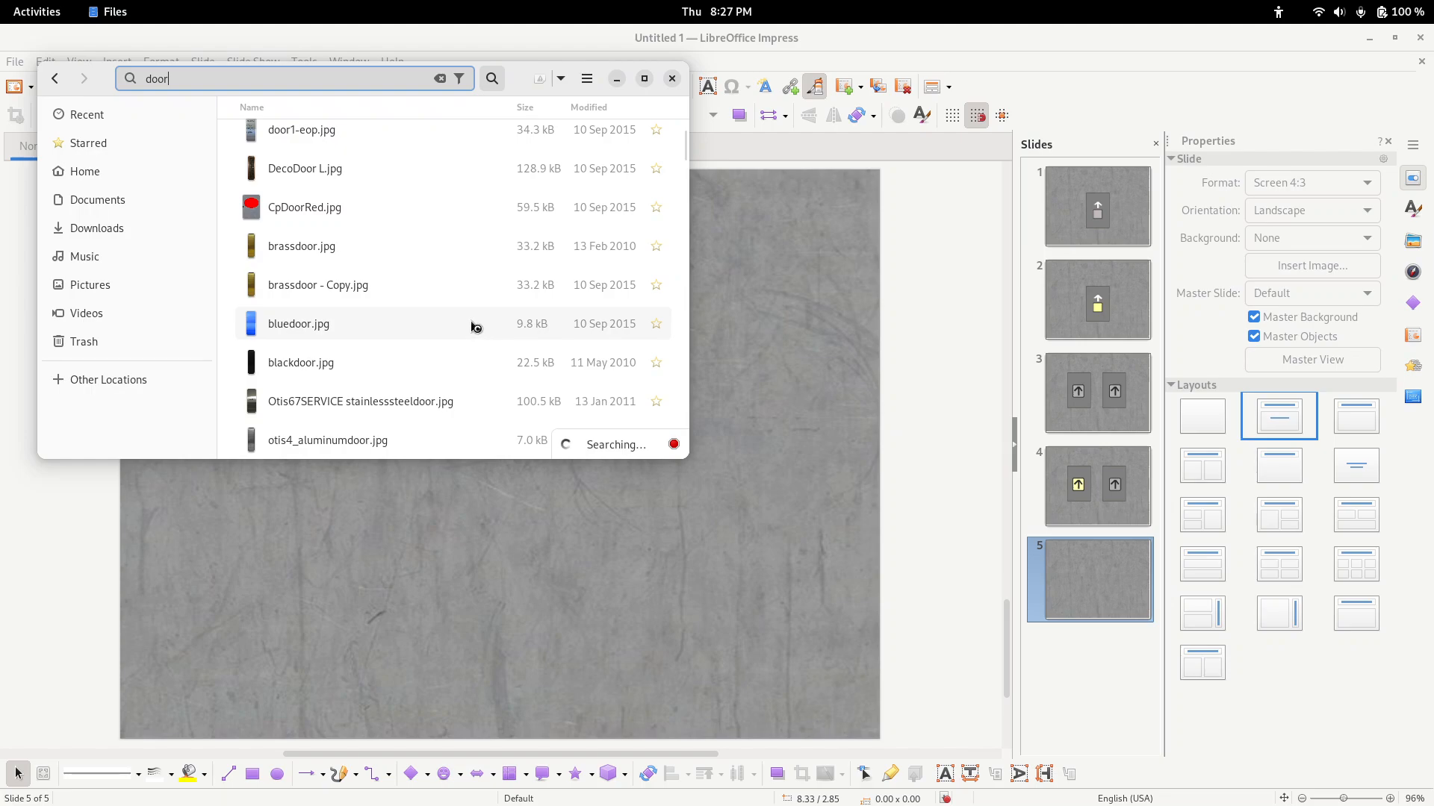
{"action": "left_click_drag", "start_coordinate": [475, 327], "coordinate": [433, 431]}
{"action": "left_click_drag", "start_coordinate": [448, 291], "coordinate": [22, 376]}
- Search the data folder in Files for "cab" and insert spcabsidewall.png at the top of slide 5
{"action": "key", "text": "super"}
{"action": "left_click", "coordinate": [442, 191]}
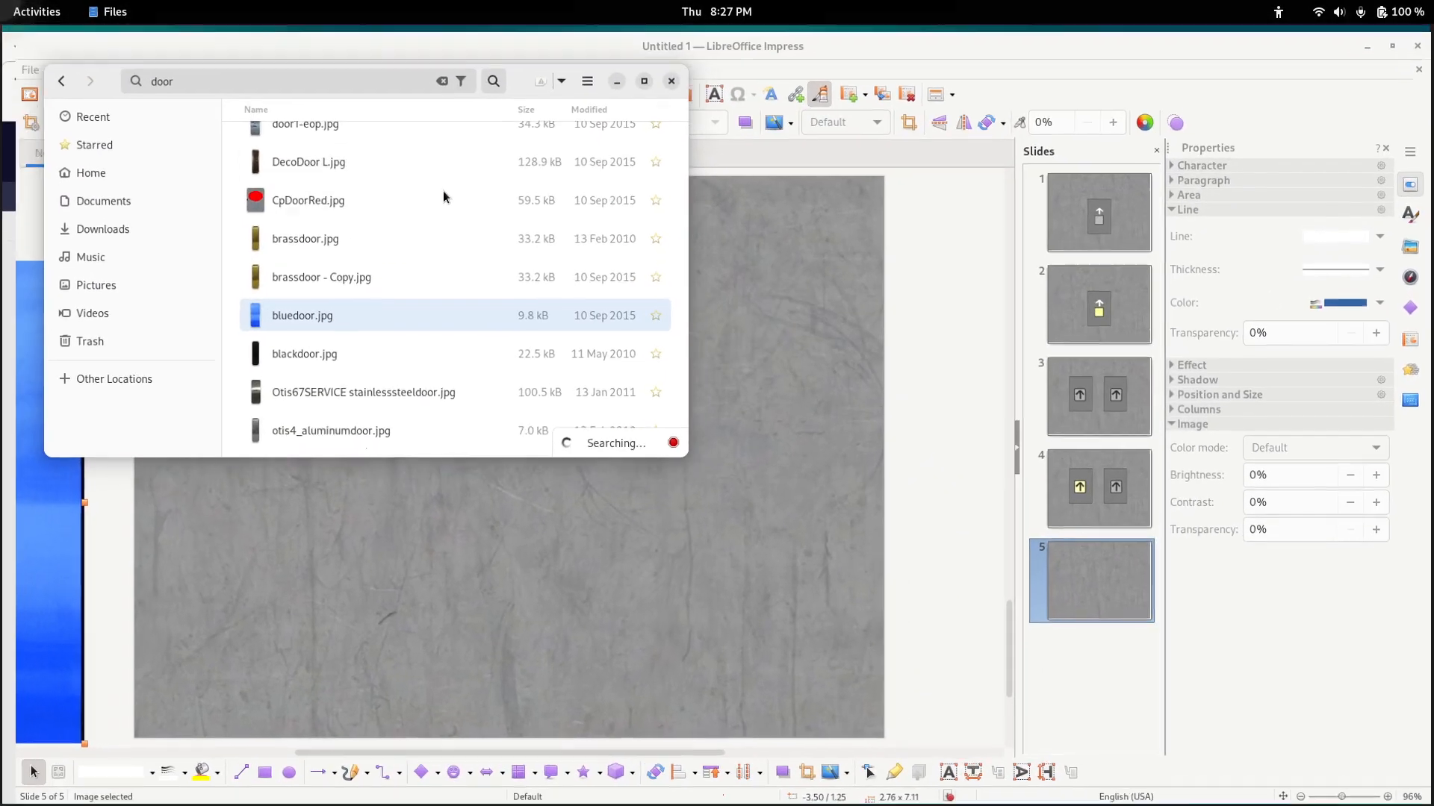
{"action": "left_click", "coordinate": [220, 85]}
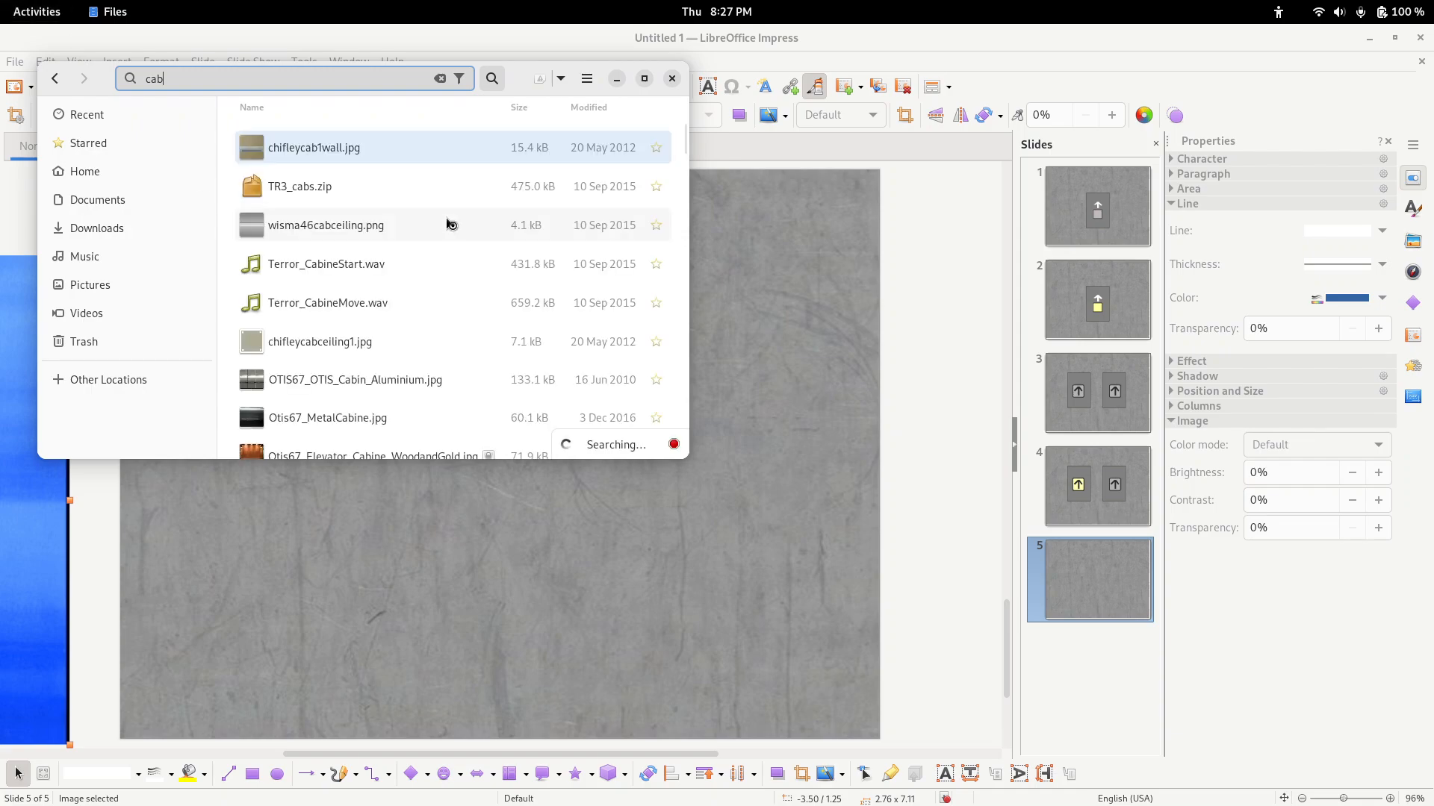
{"action": "scroll", "coordinate": [441, 246], "scroll_direction": "down", "scroll_amount": 5}
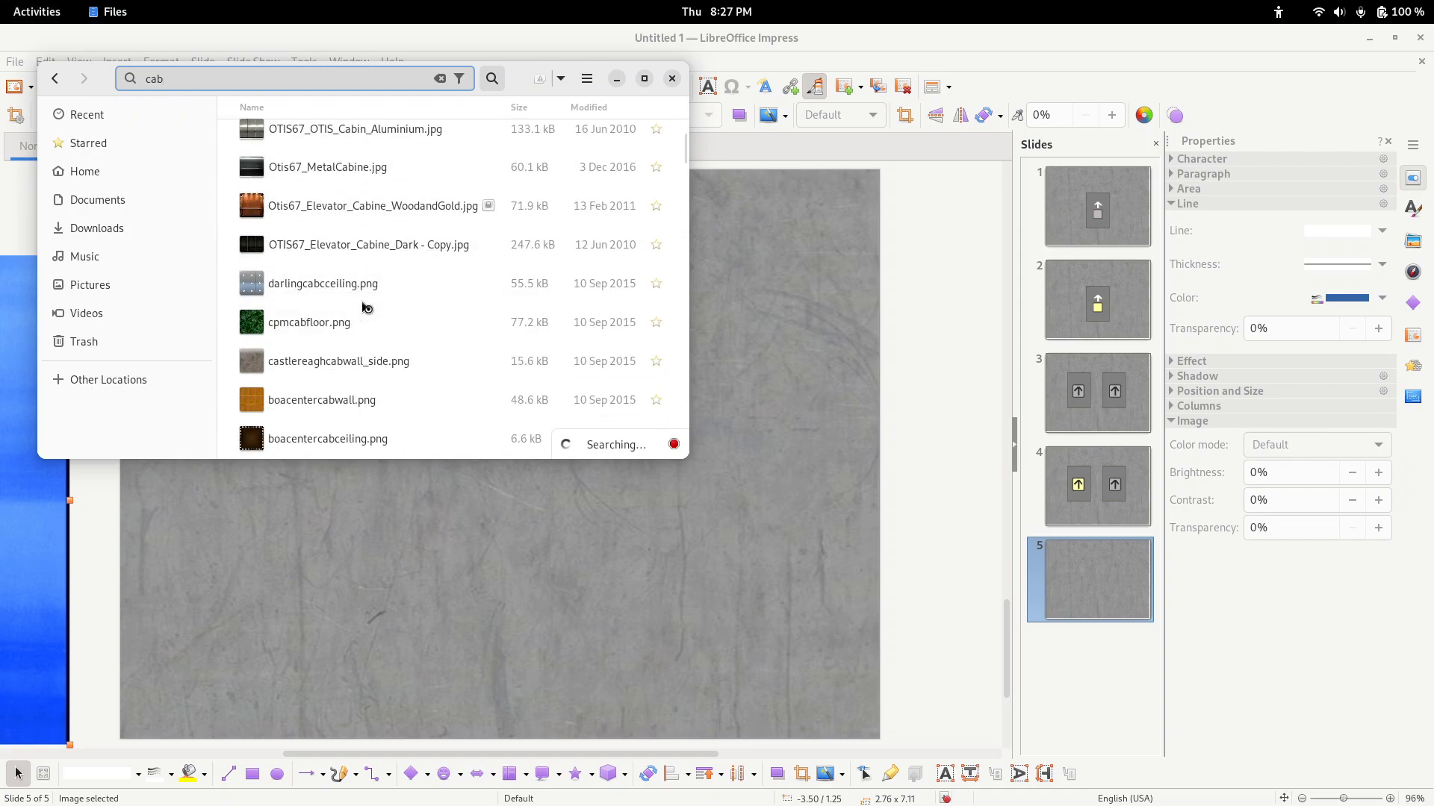
{"action": "scroll", "coordinate": [369, 350], "scroll_direction": "down", "scroll_amount": 6}
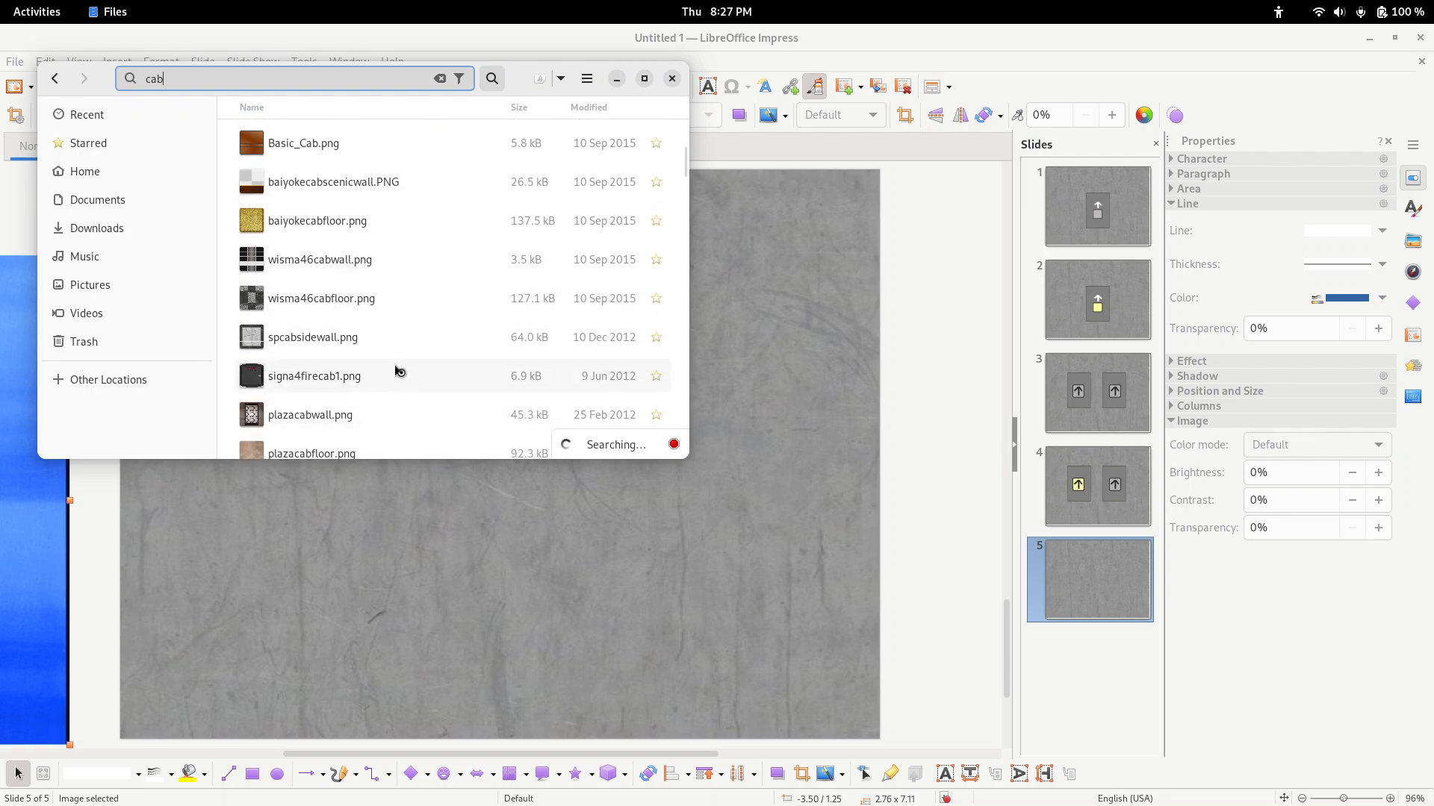
{"action": "left_click_drag", "start_coordinate": [404, 340], "coordinate": [428, 276]}
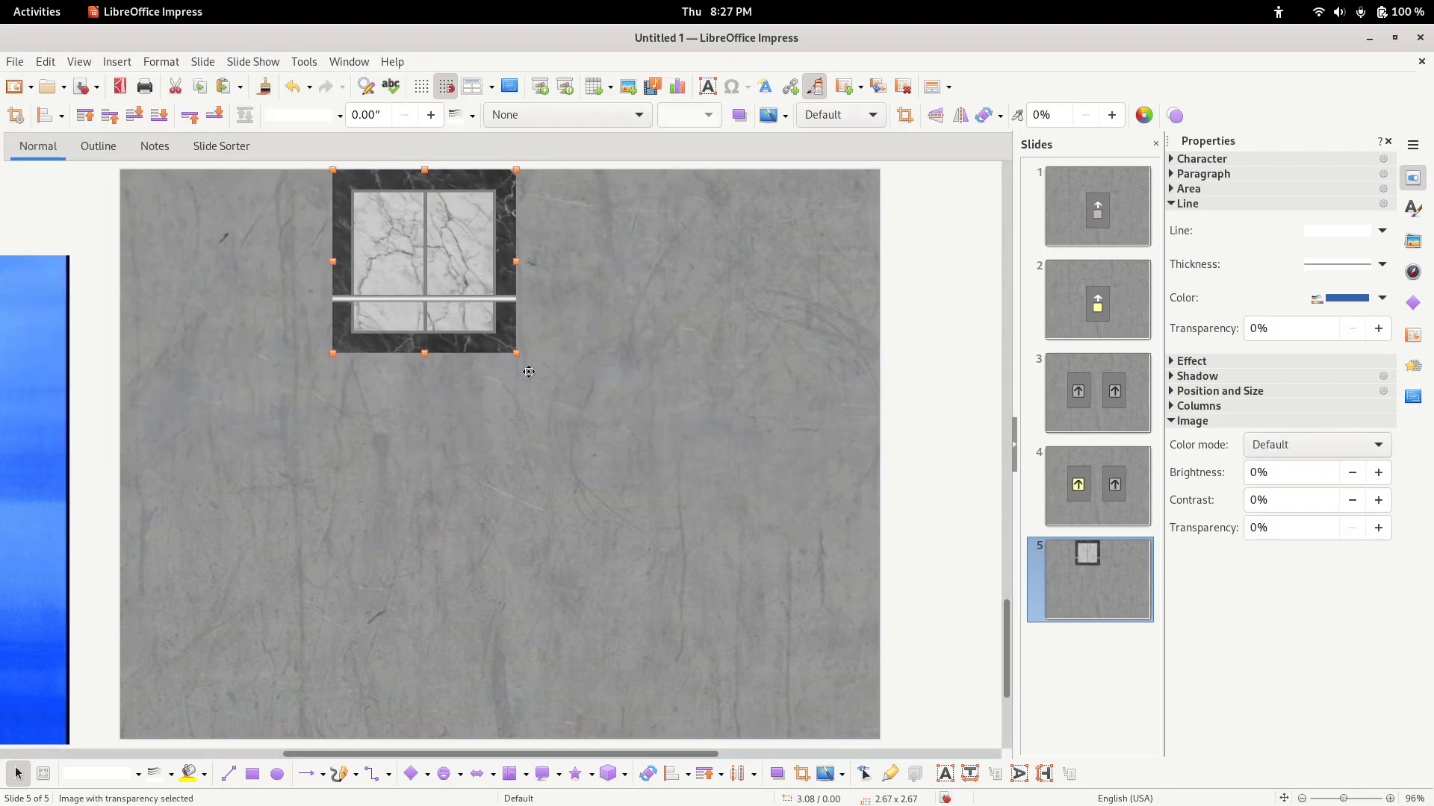
- Stretch the cab wall image to about 5.50 × 8.27 in and move the blue door over its left half at 3.00 / 0.00 in
{"action": "left_click_drag", "start_coordinate": [516, 353], "coordinate": [671, 739]}
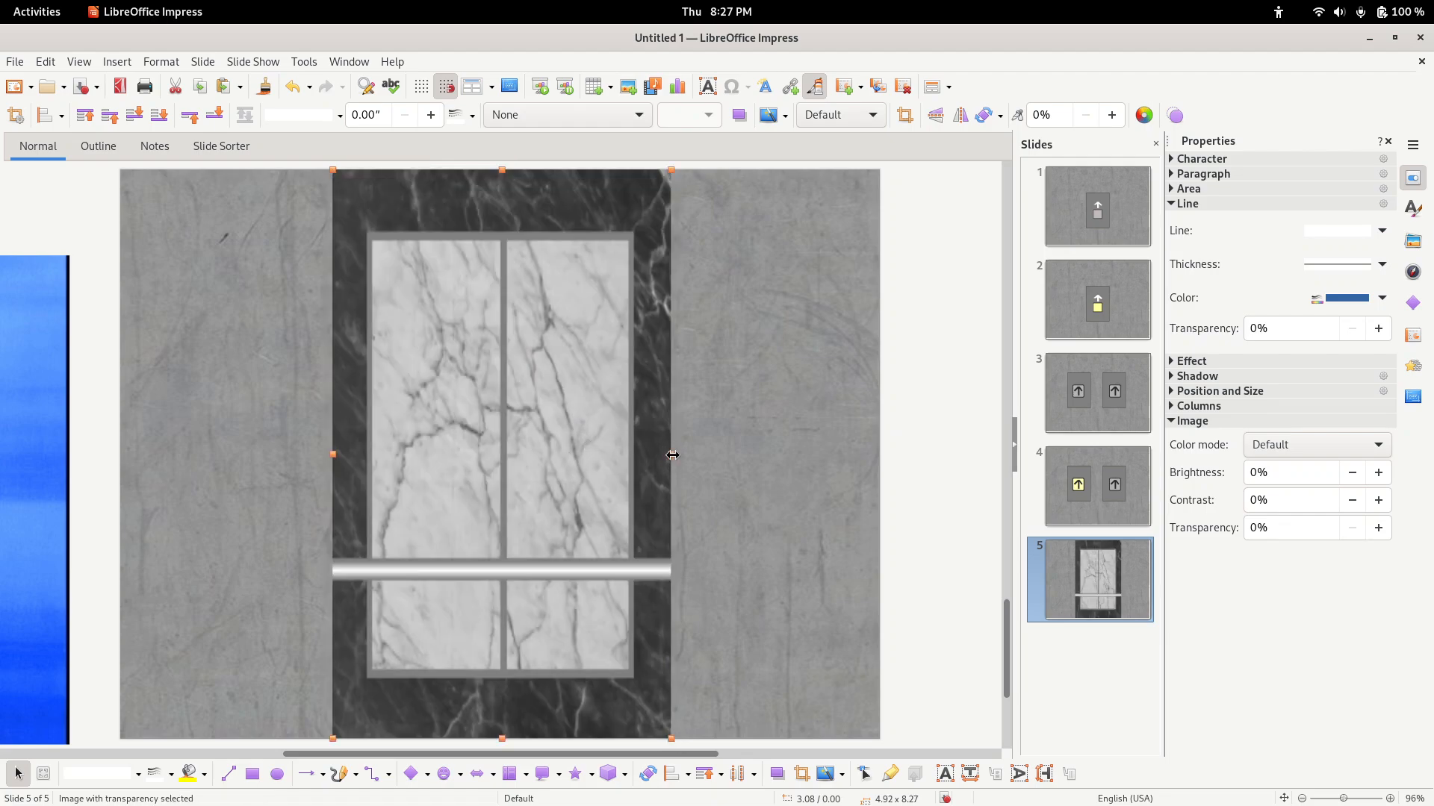
{"action": "mouse_move", "coordinate": [672, 454]}
{"action": "left_mouse_down"}
{"action": "mouse_move", "coordinate": [712, 460]}
{"action": "mouse_move", "coordinate": [685, 452]}
{"action": "left_mouse_up"}
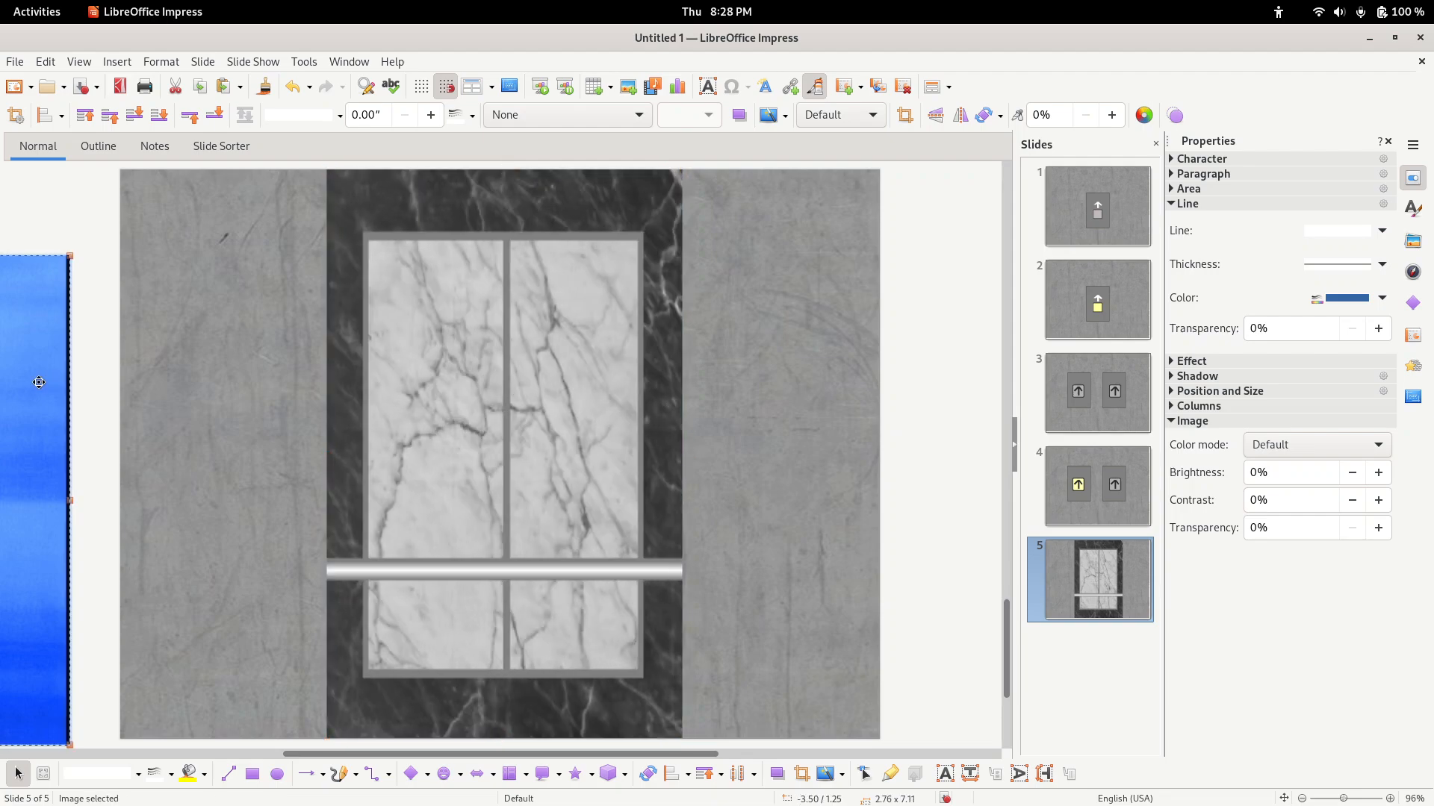
{"action": "left_click_drag", "start_coordinate": [40, 381], "coordinate": [490, 297]}
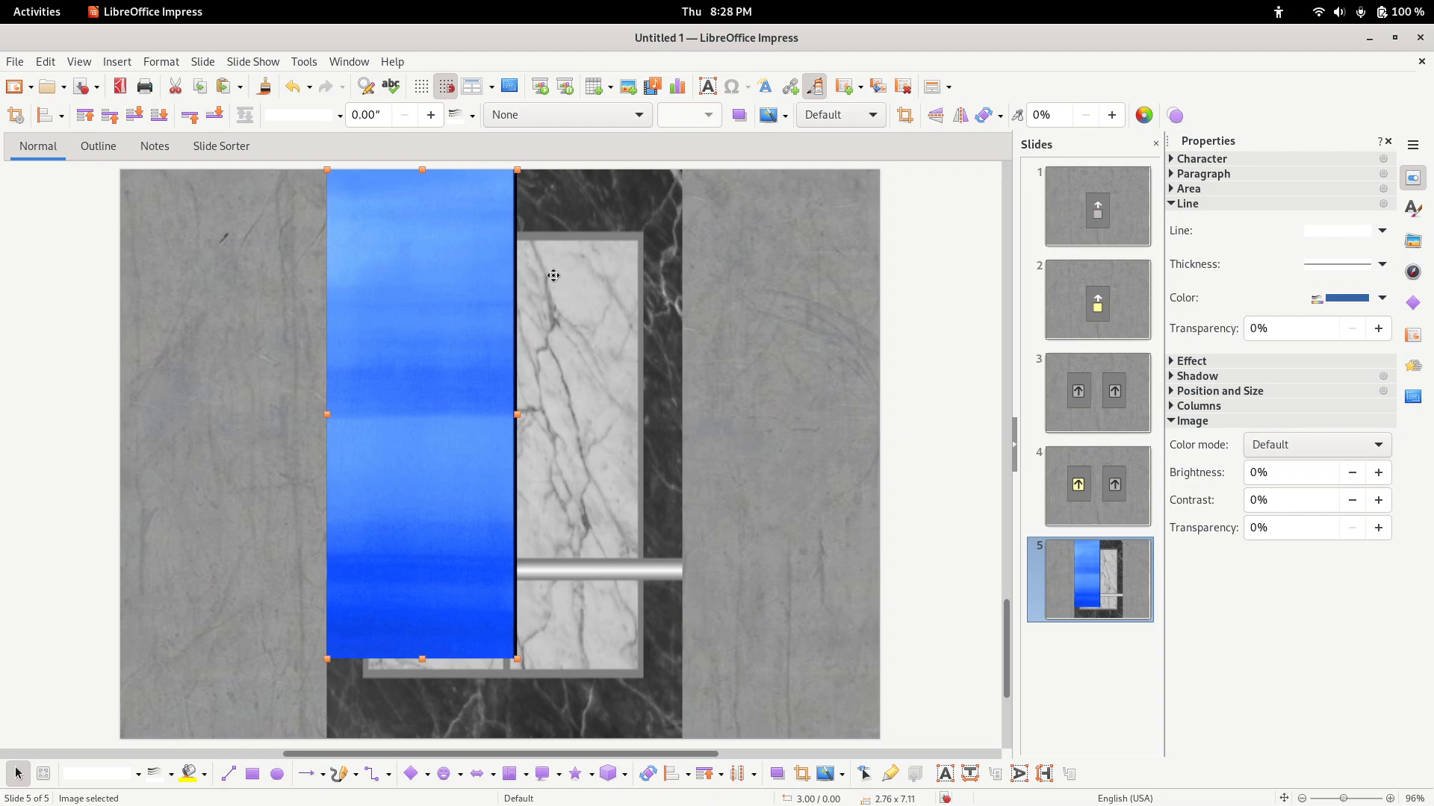
{"action": "left_click", "coordinate": [577, 272]}
{"action": "left_click_drag", "start_coordinate": [684, 457], "coordinate": [697, 455]}
- Stretch the blue door to about 8.25 in high and place a copy of it over the cab wall's right half
{"action": "left_click", "coordinate": [422, 663]}
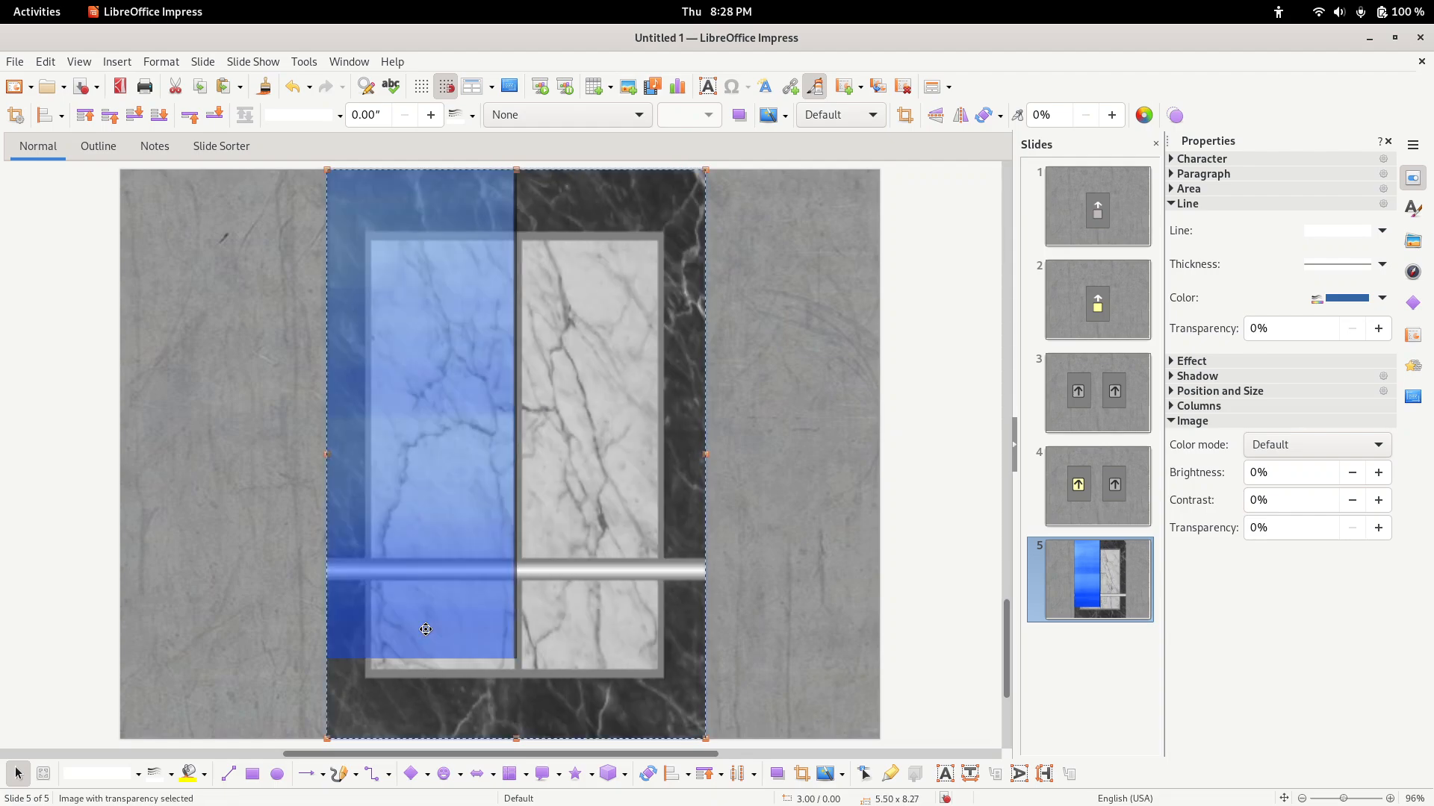
{"action": "left_click_drag", "start_coordinate": [422, 659], "coordinate": [425, 738]}
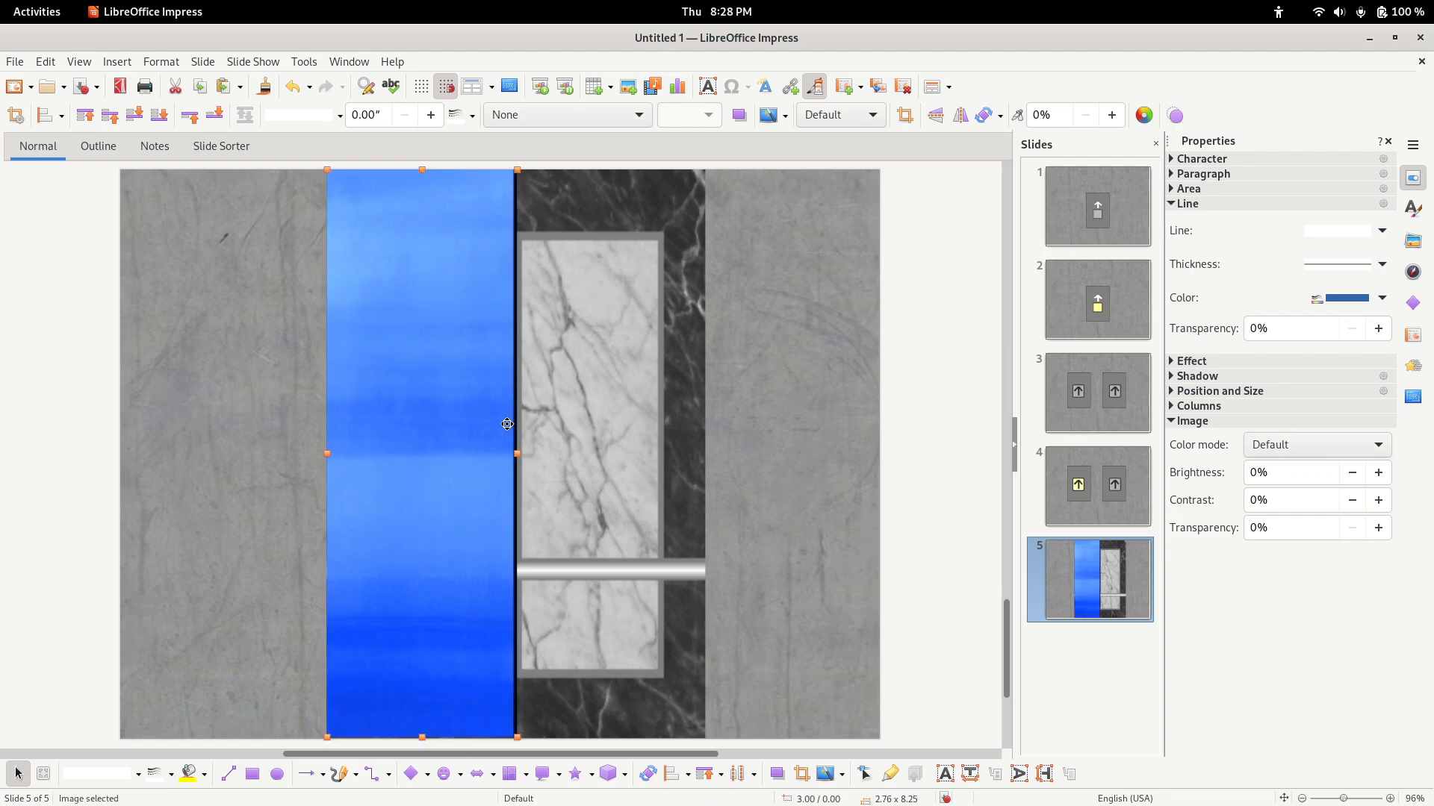
{"action": "right_click", "coordinate": [431, 394]}
{"action": "right_click", "coordinate": [420, 394]}
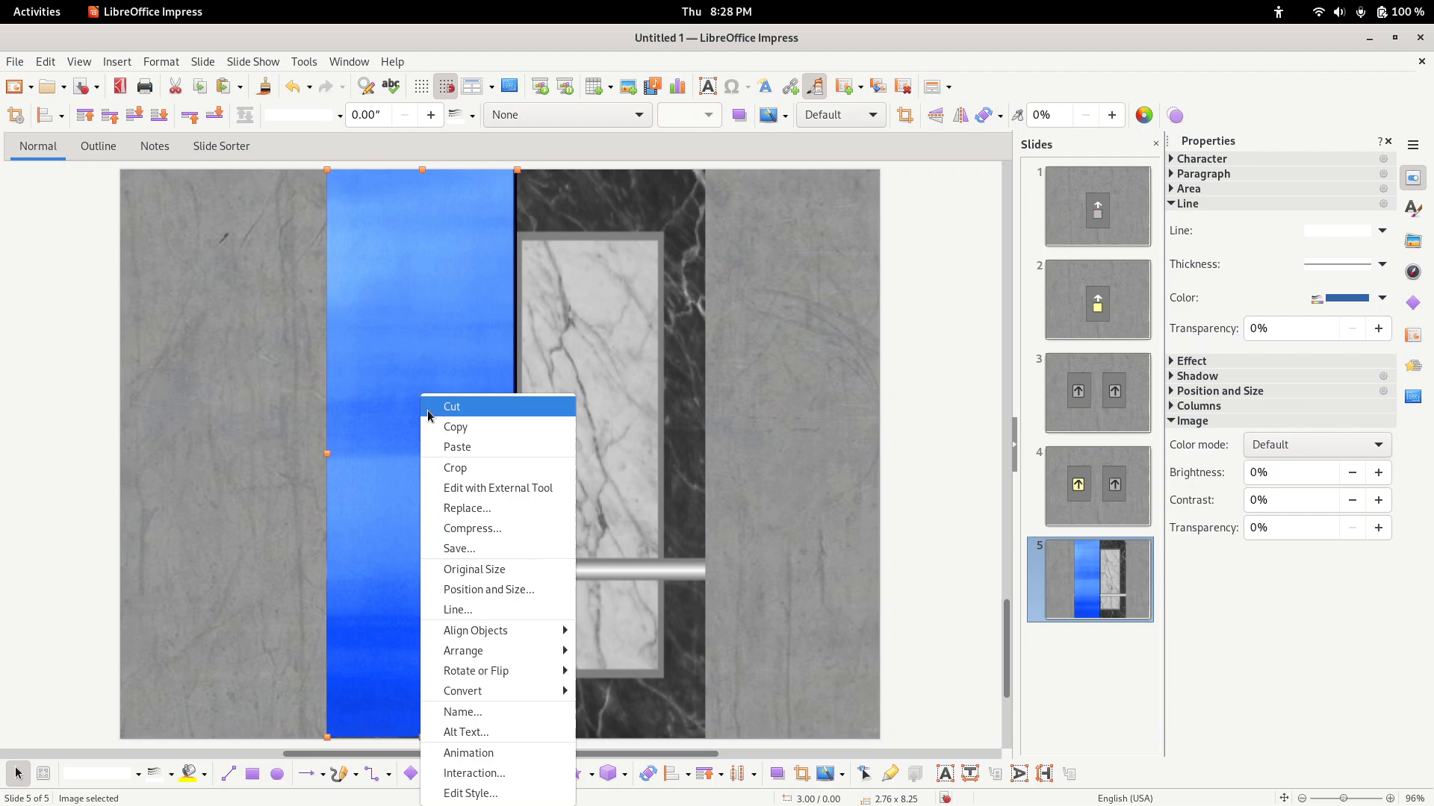
{"action": "left_click", "coordinate": [463, 446]}
{"action": "left_click_drag", "start_coordinate": [455, 415], "coordinate": [603, 417]}
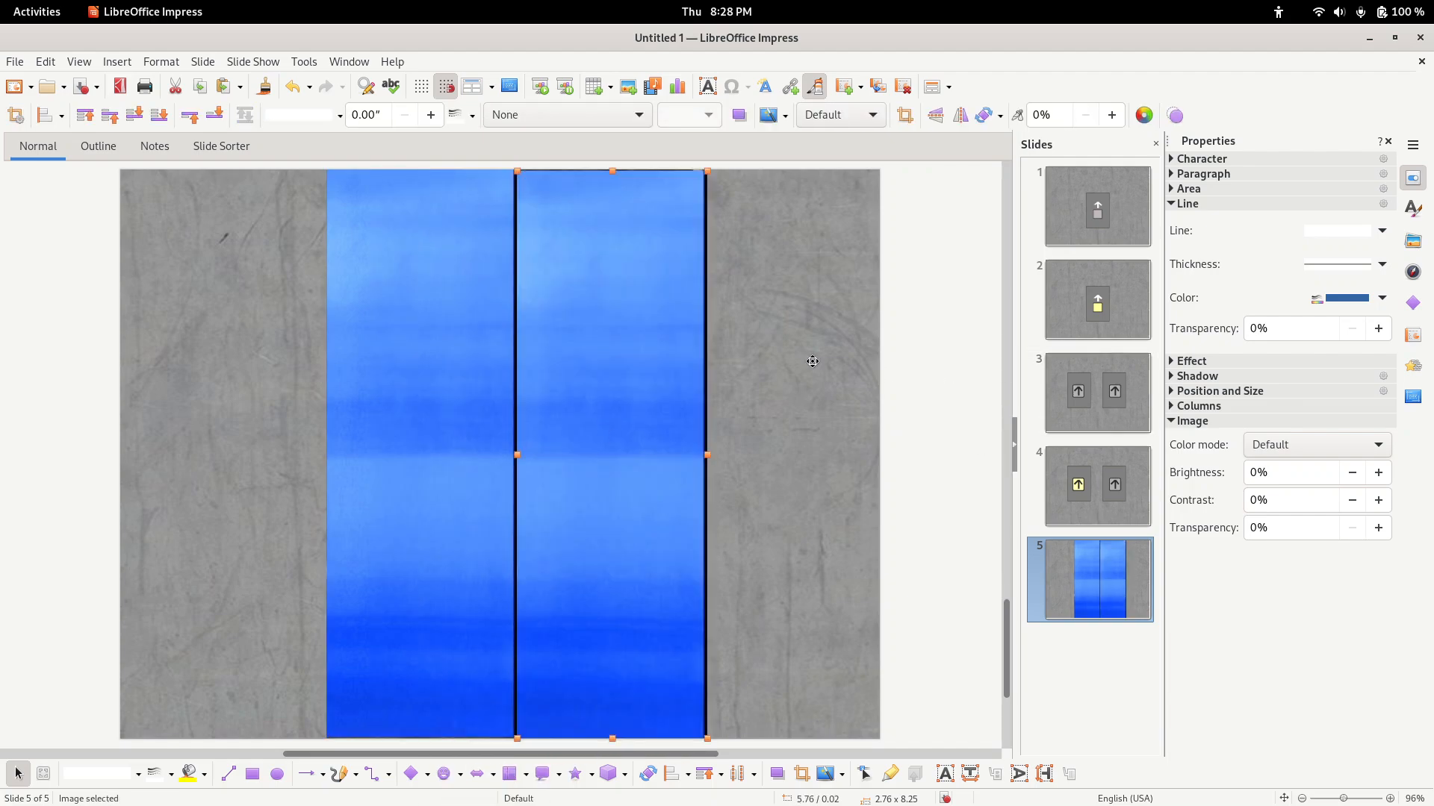
{"action": "left_click", "coordinate": [917, 270]}
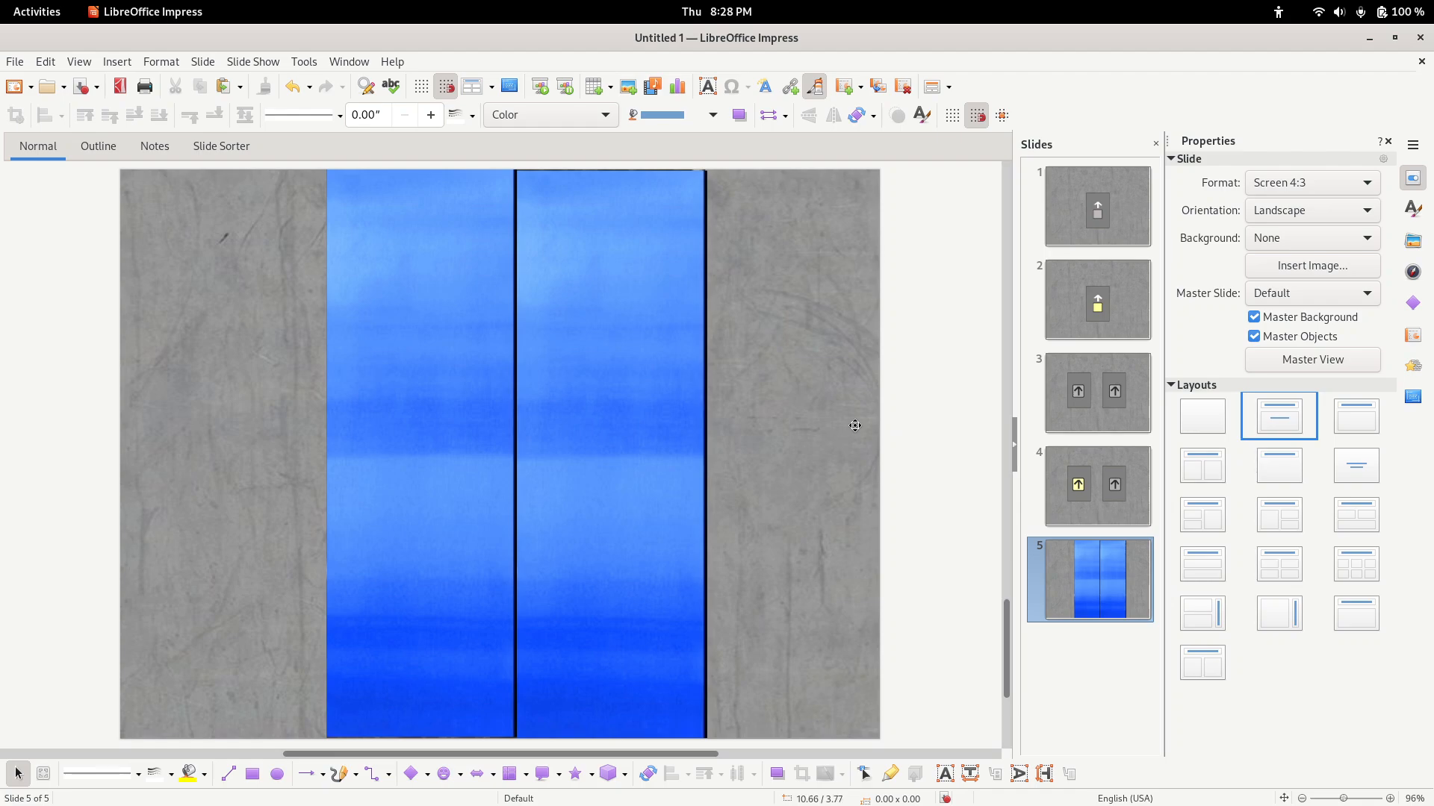
- Nudge the right blue door flush against the left one, at about 5.74 / 0.00 in, and deselect it
{"action": "left_click", "coordinate": [659, 356]}
{"action": "left_click", "coordinate": [944, 315]}
{"action": "left_click", "coordinate": [610, 352]}
{"action": "left_click_drag", "start_coordinate": [609, 353], "coordinate": [608, 351]}
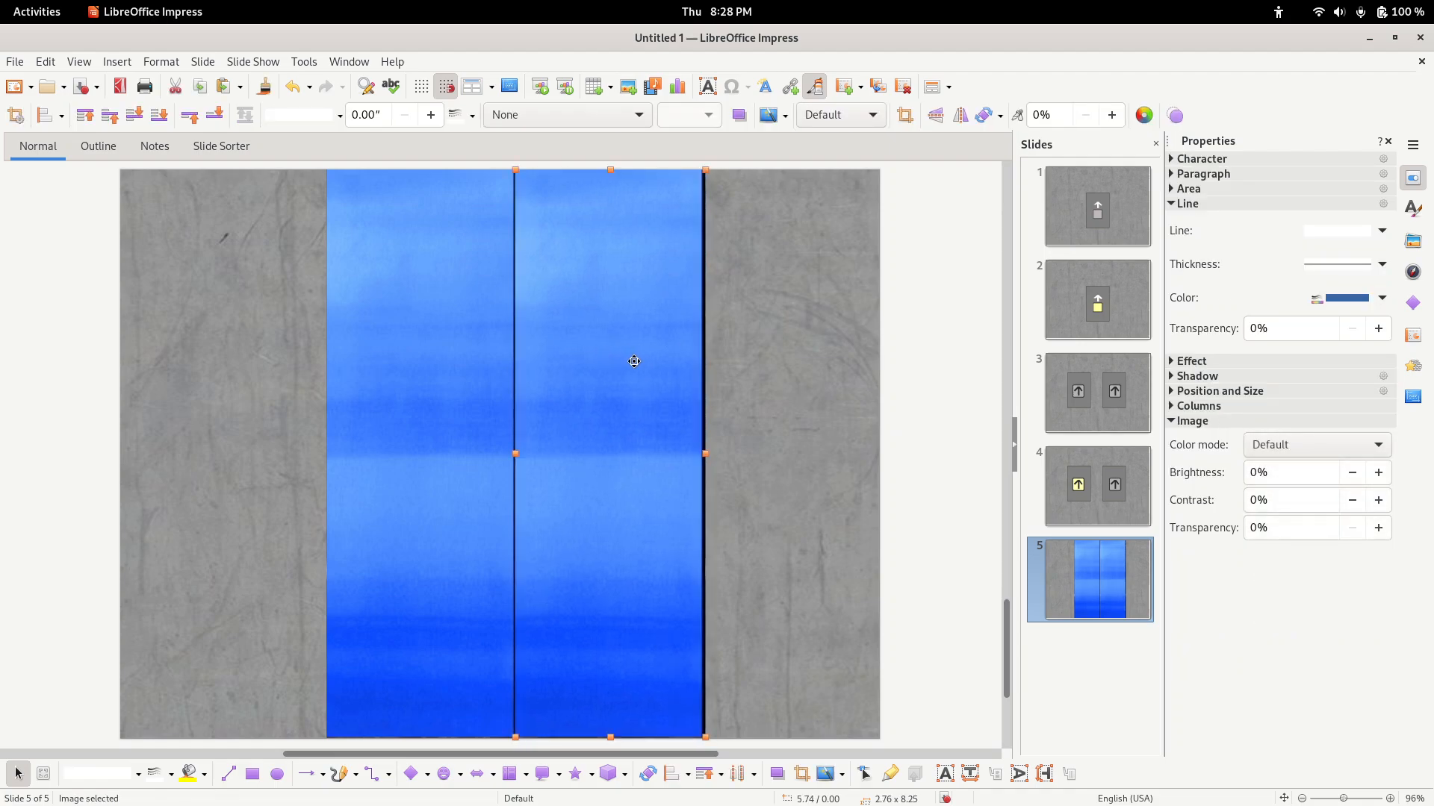
{"action": "left_click", "coordinate": [934, 401]}
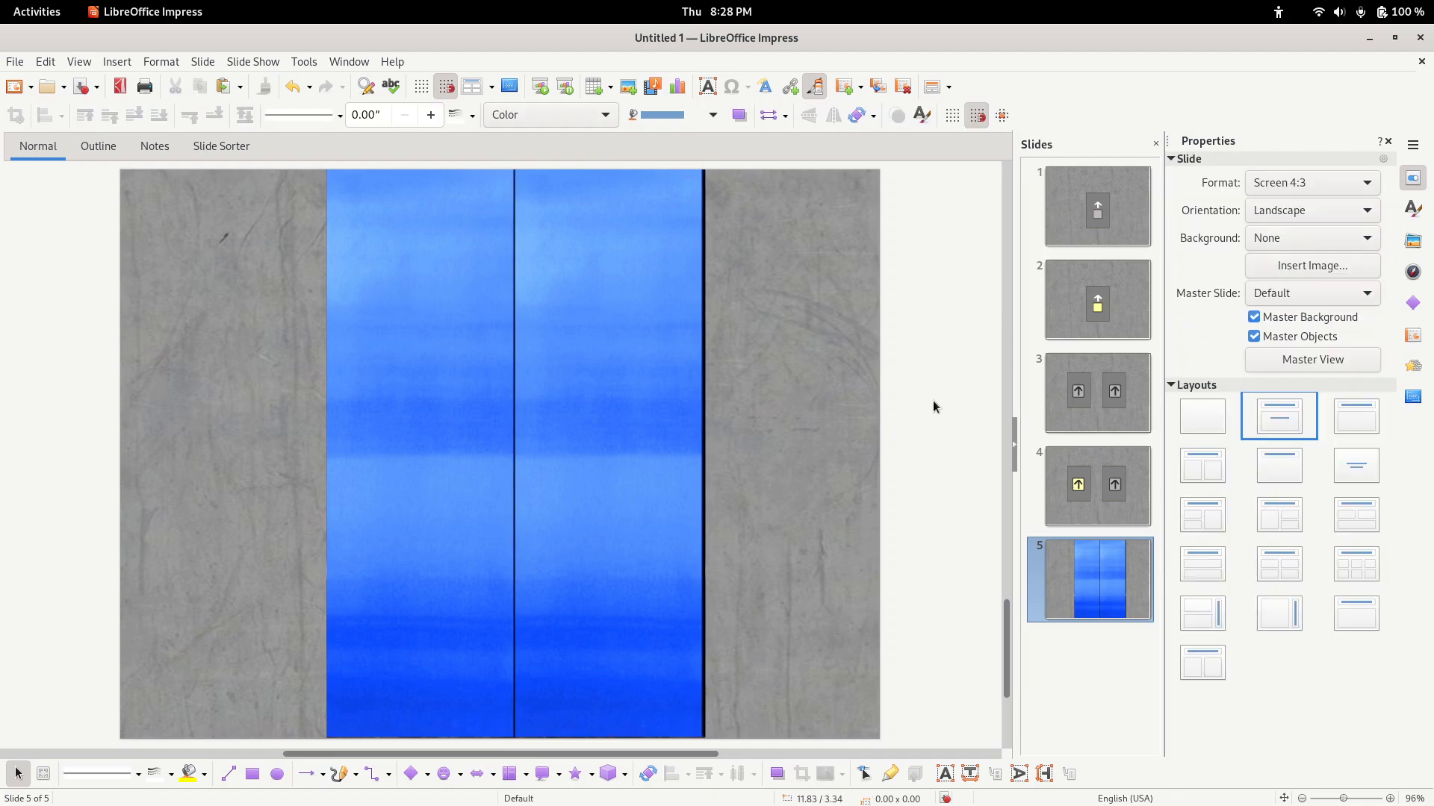
- Copy slide 5, paste the copy after it as slide 6, and select the right blue door there
{"action": "right_click", "coordinate": [1098, 598]}
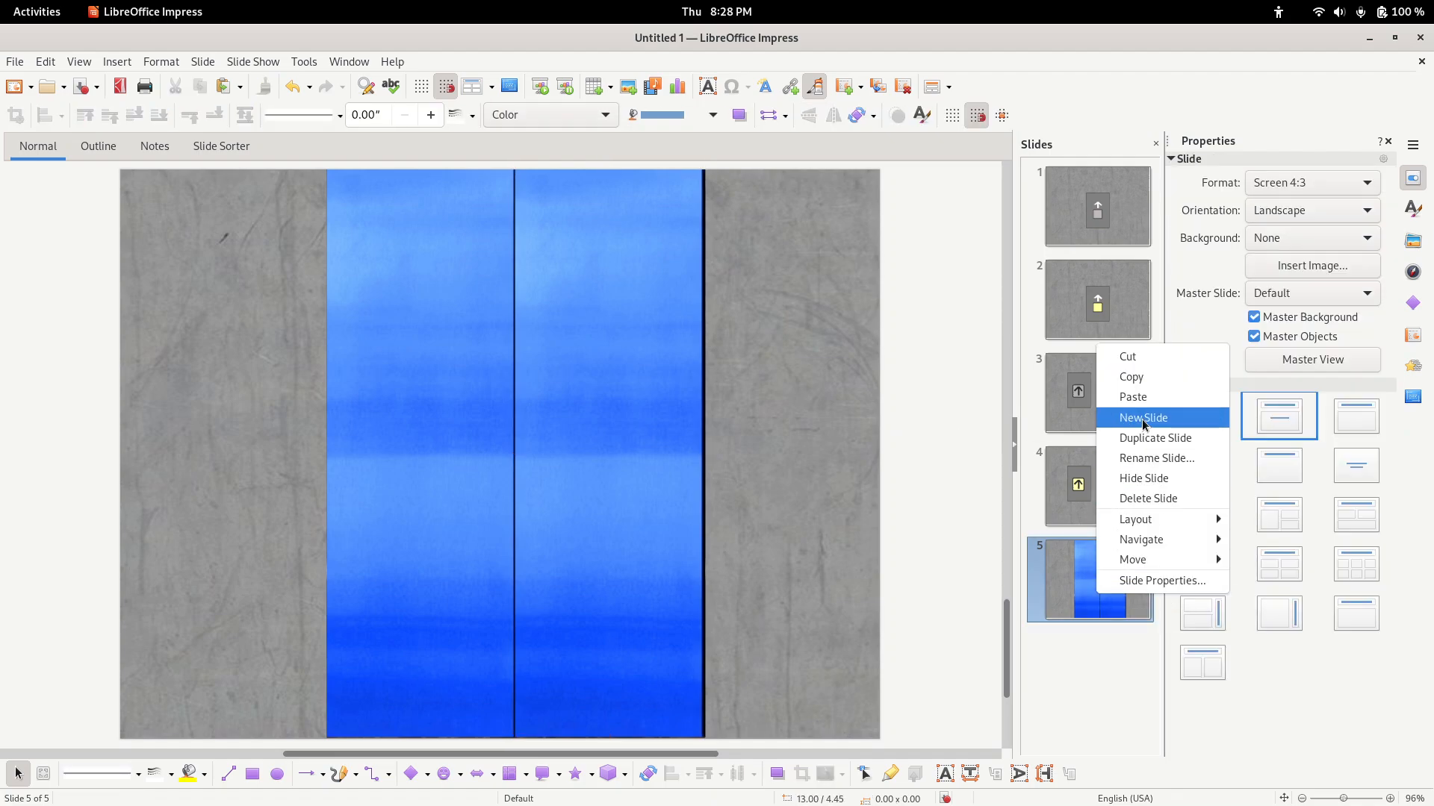
{"action": "left_click", "coordinate": [1111, 376]}
{"action": "right_click", "coordinate": [1085, 582]}
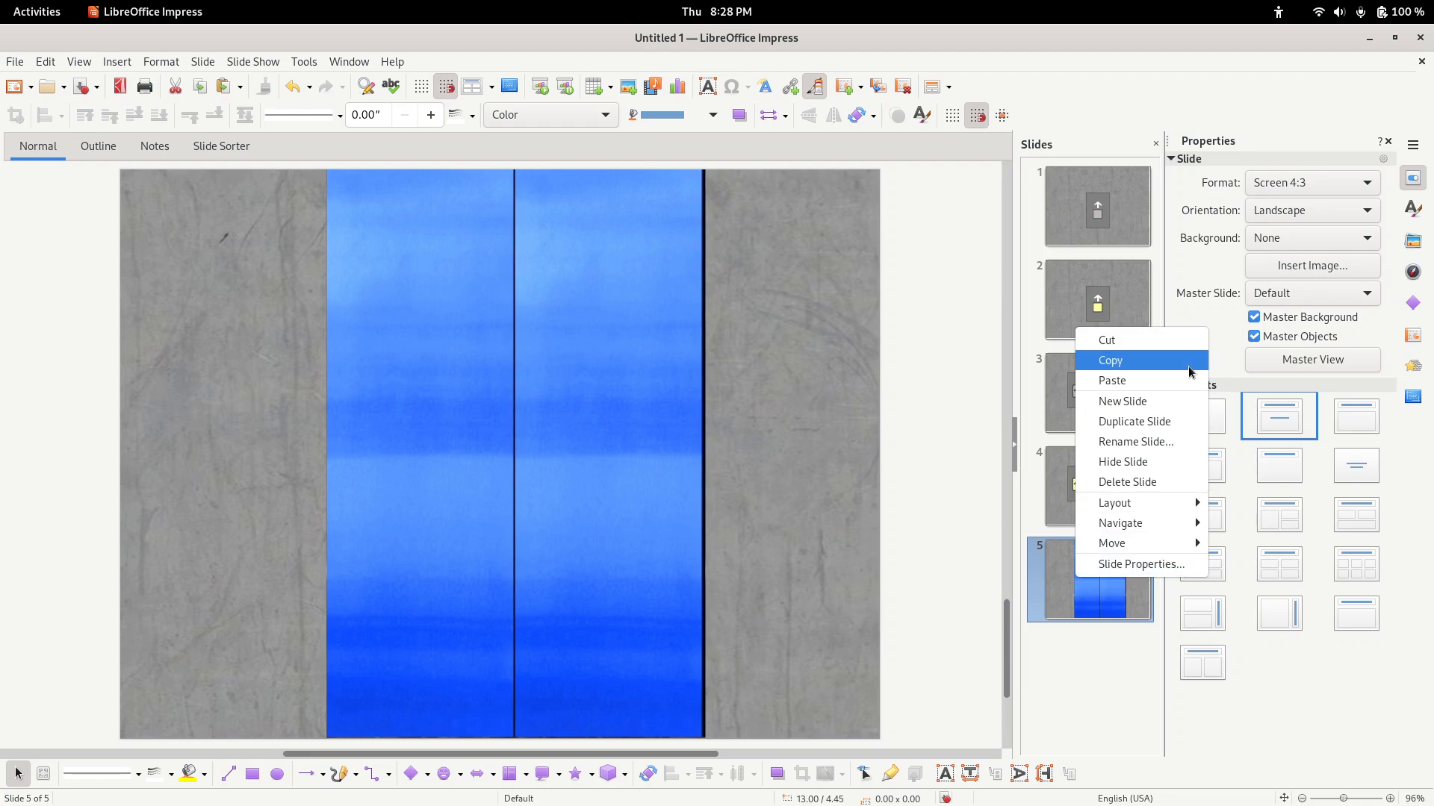
{"action": "left_click", "coordinate": [1112, 380]}
{"action": "left_click", "coordinate": [563, 449]}
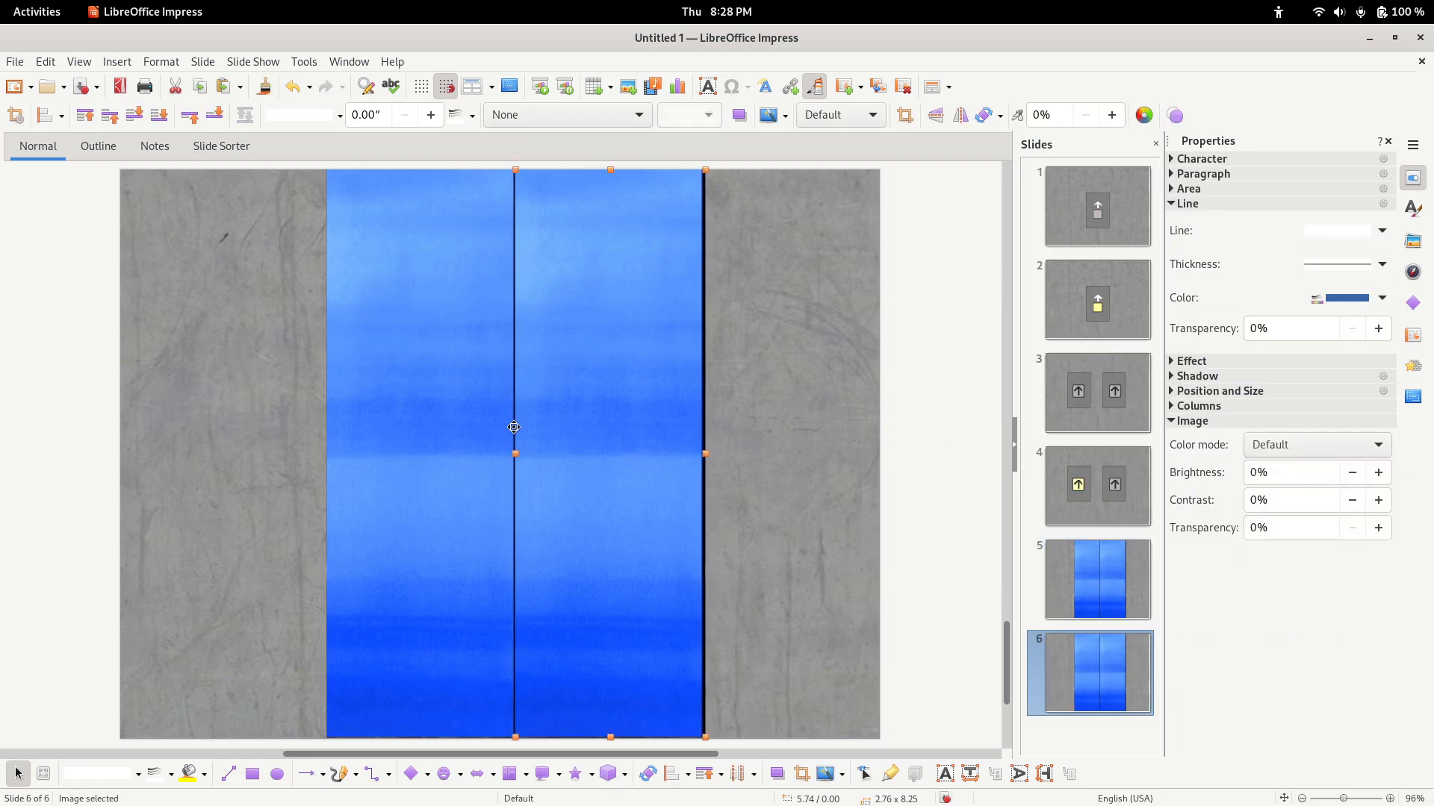
- Narrow both blue doors on slide 6 to about 2.50 in wide, opening a central gap, and paste a copy of the slide as slide 7
{"action": "mouse_move", "coordinate": [515, 455]}
{"action": "left_mouse_down"}
{"action": "mouse_move", "coordinate": [533, 457]}
{"action": "mouse_move", "coordinate": [499, 453]}
{"action": "left_mouse_up"}
{"action": "left_click", "coordinate": [481, 445]}
{"action": "right_click", "coordinate": [1057, 635]}
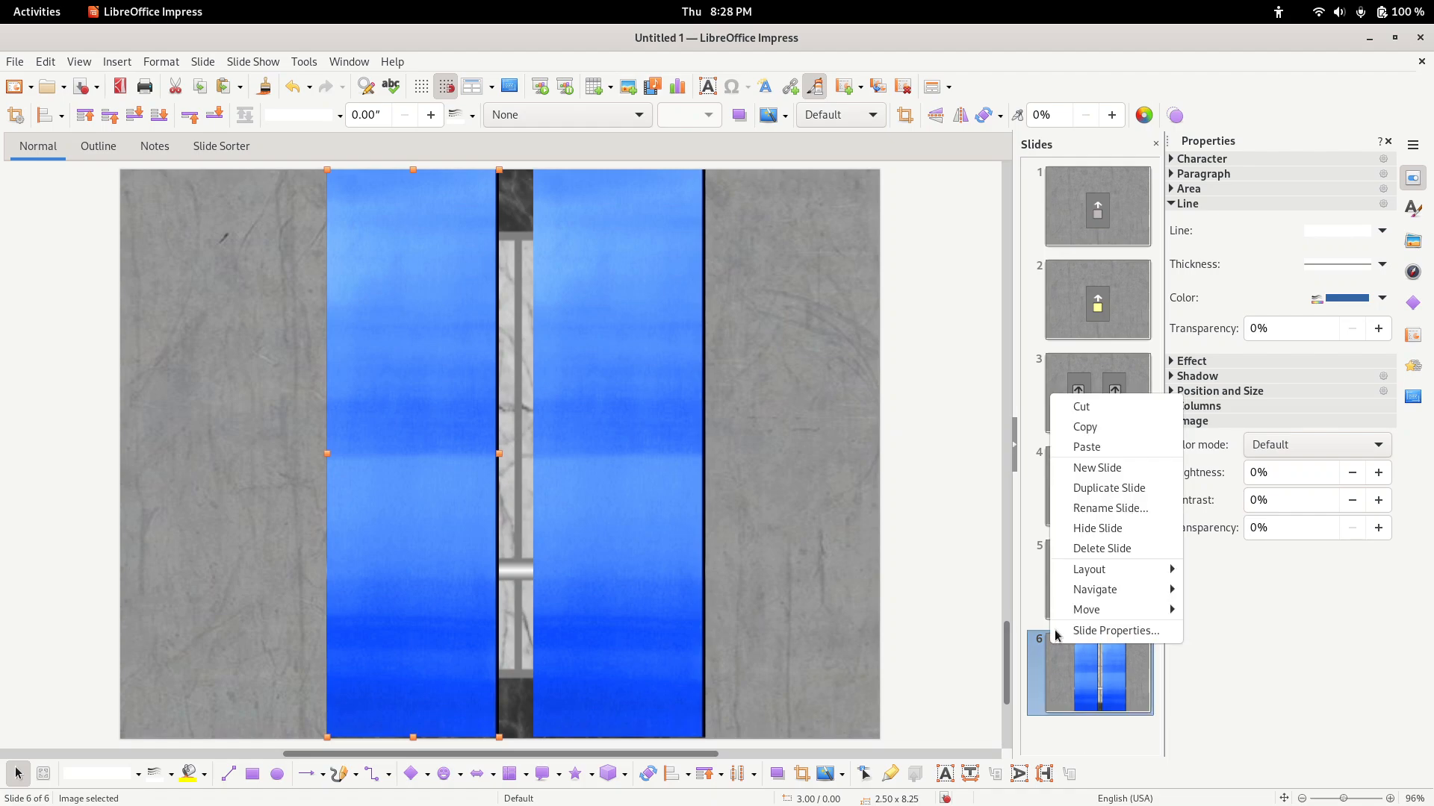
{"action": "left_click", "coordinate": [1111, 428]}
{"action": "right_click", "coordinate": [1064, 680]}
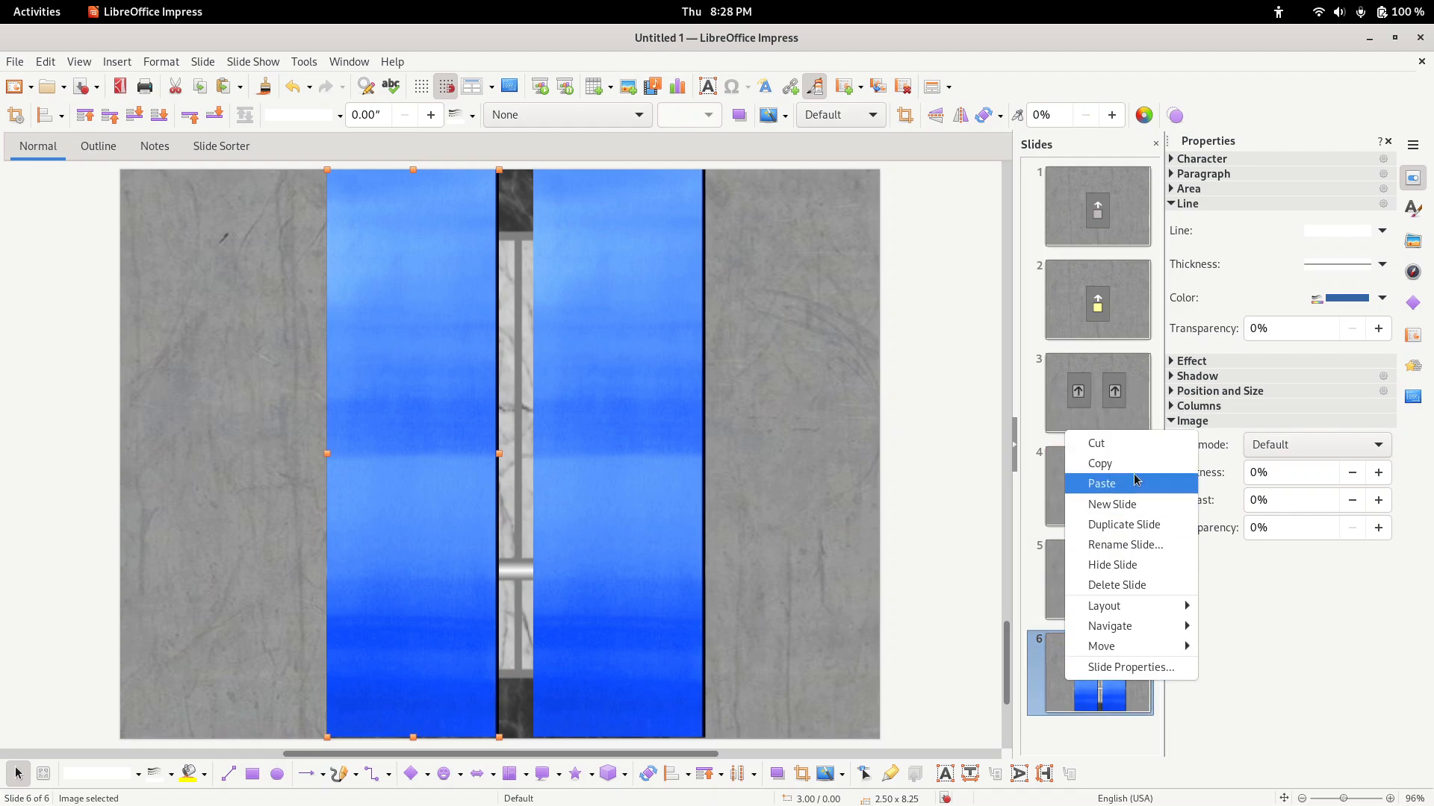
{"action": "left_click", "coordinate": [1135, 481]}
{"action": "left_click", "coordinate": [561, 441]}
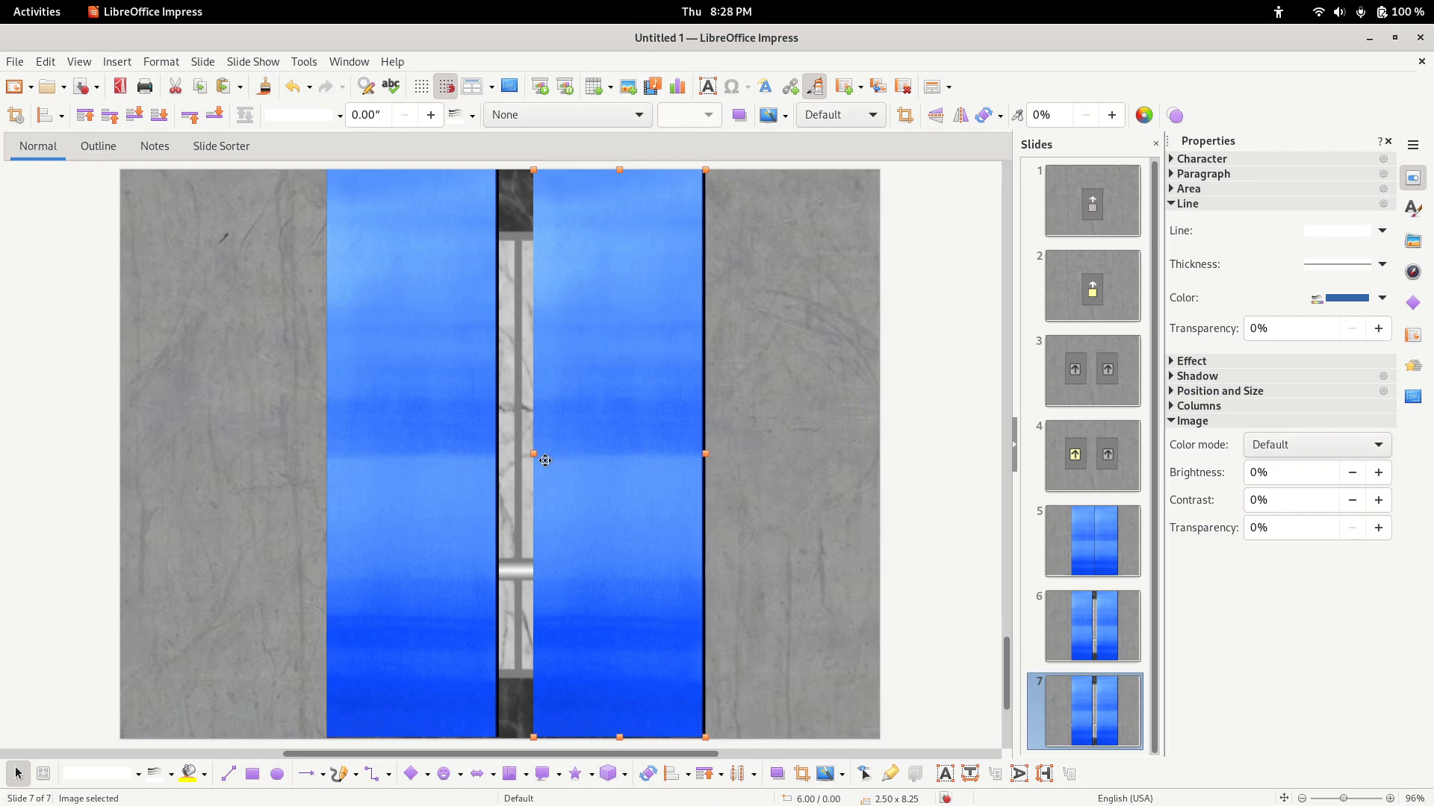
{"action": "left_click_drag", "start_coordinate": [534, 457], "coordinate": [498, 448]}
{"action": "left_click", "coordinate": [440, 450]}
{"action": "key", "text": "ctrl+z"}
{"action": "left_click", "coordinate": [485, 457]}
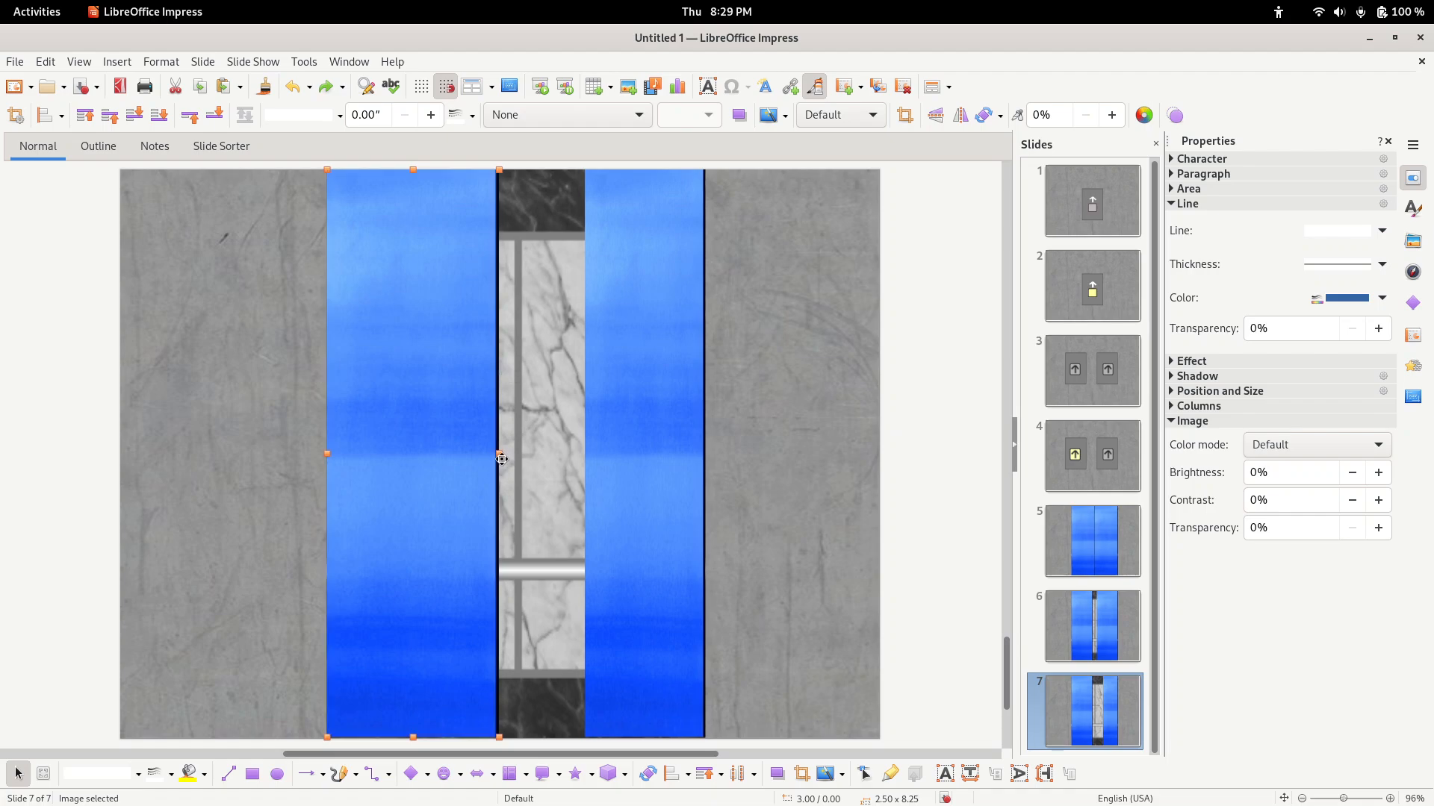
{"action": "key", "text": "ctrl+z"}
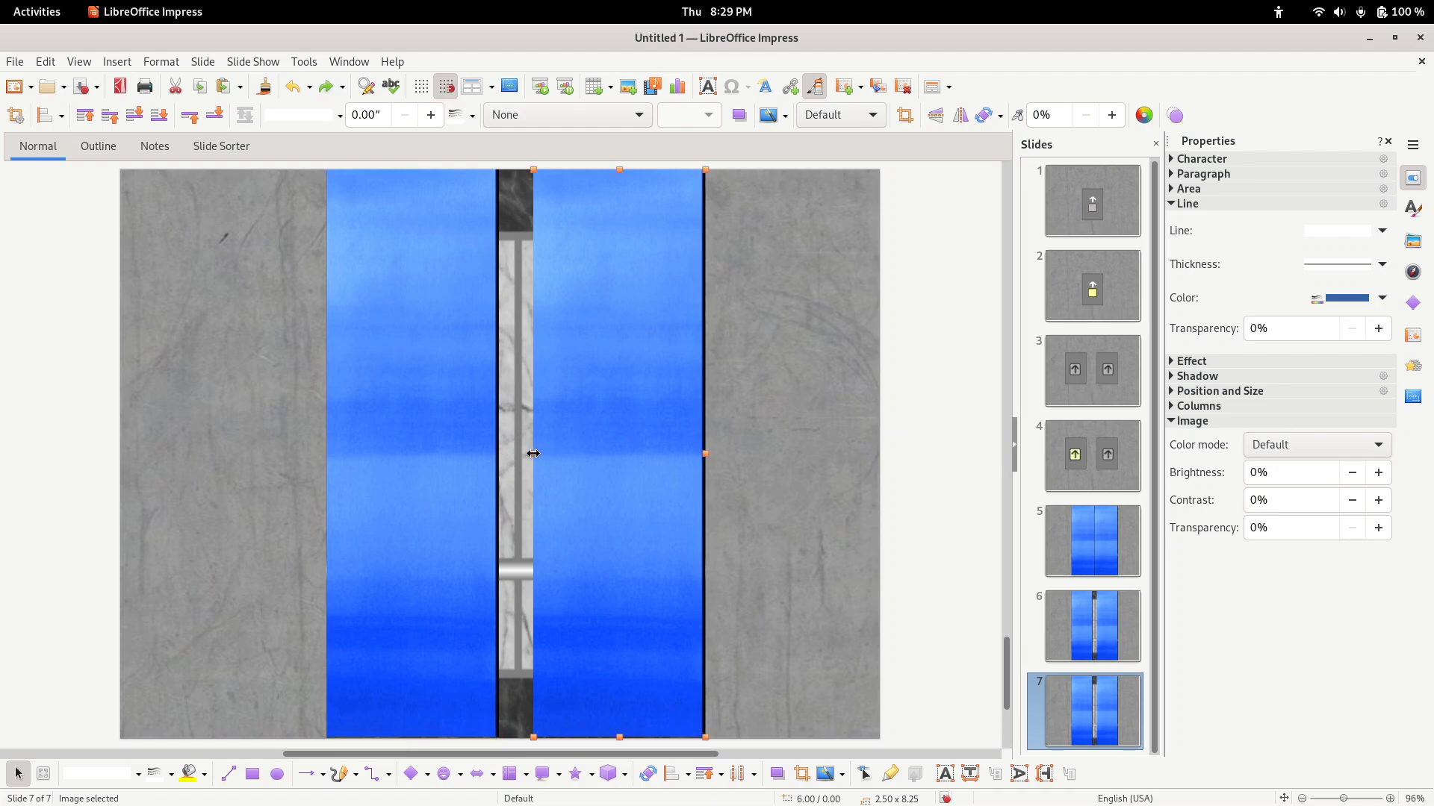
- Narrow both blue doors on slide 7 to about 1.75 in wide, keeping their outer edges in place
{"action": "left_click_drag", "start_coordinate": [533, 454], "coordinate": [551, 453]}
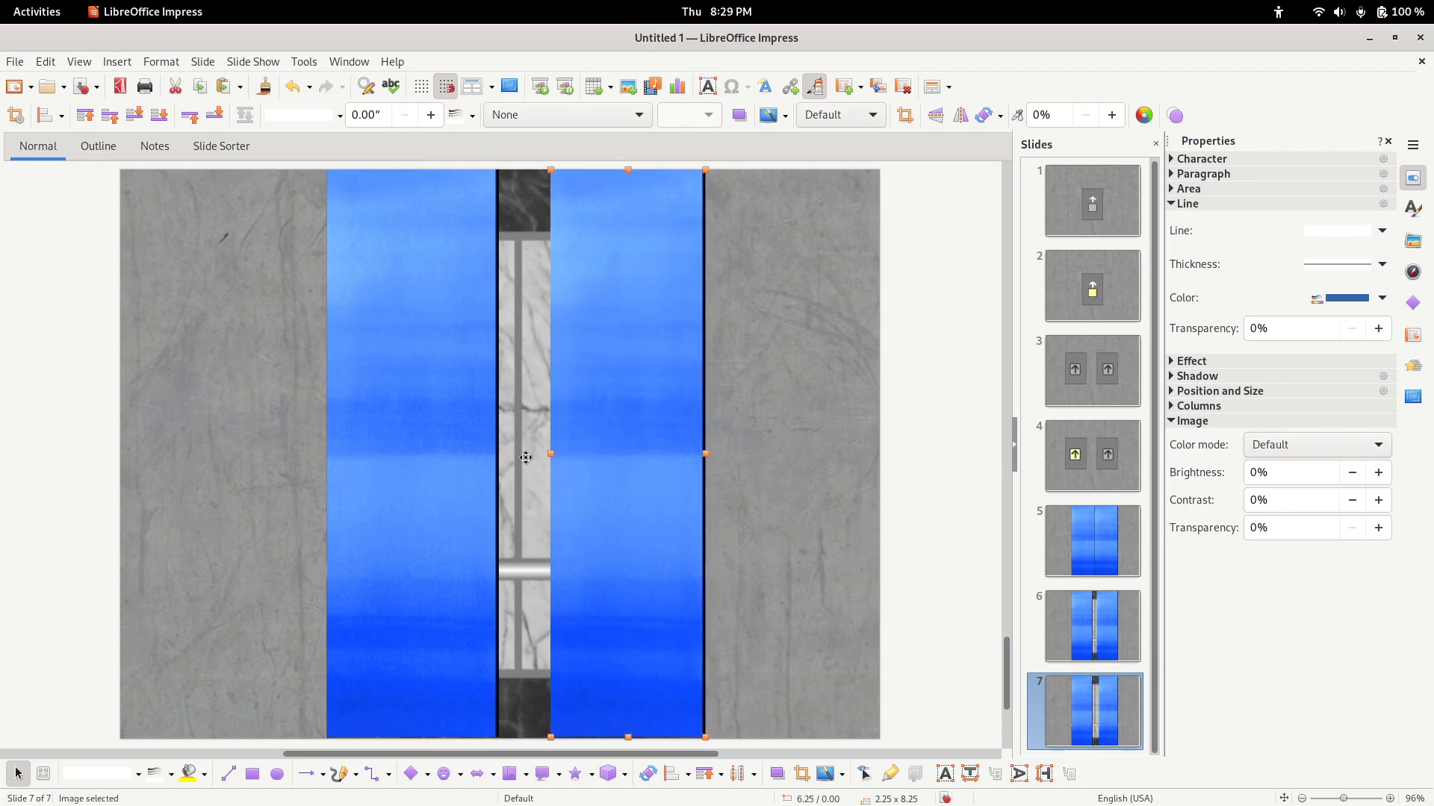
{"action": "left_click", "coordinate": [475, 466]}
{"action": "left_click_drag", "start_coordinate": [499, 452], "coordinate": [446, 451]}
{"action": "left_click", "coordinate": [550, 450]}
{"action": "left_click_drag", "start_coordinate": [550, 453], "coordinate": [585, 452]}
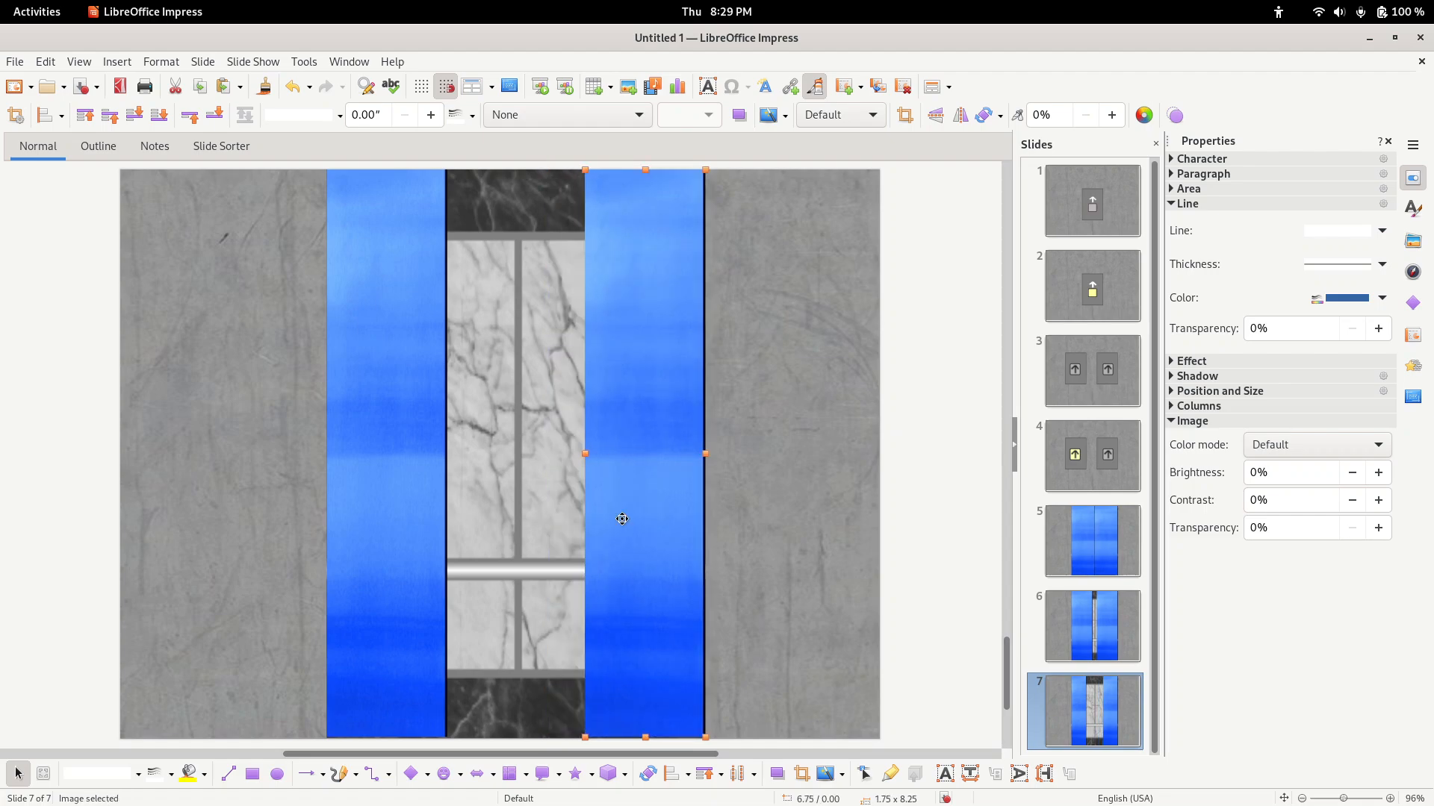
- Add a copy of slide 7 as slide 8 and narrow both blue doors there to about 0.75 in wide
{"action": "right_click", "coordinate": [1058, 678]}
{"action": "key", "text": "Escape"}
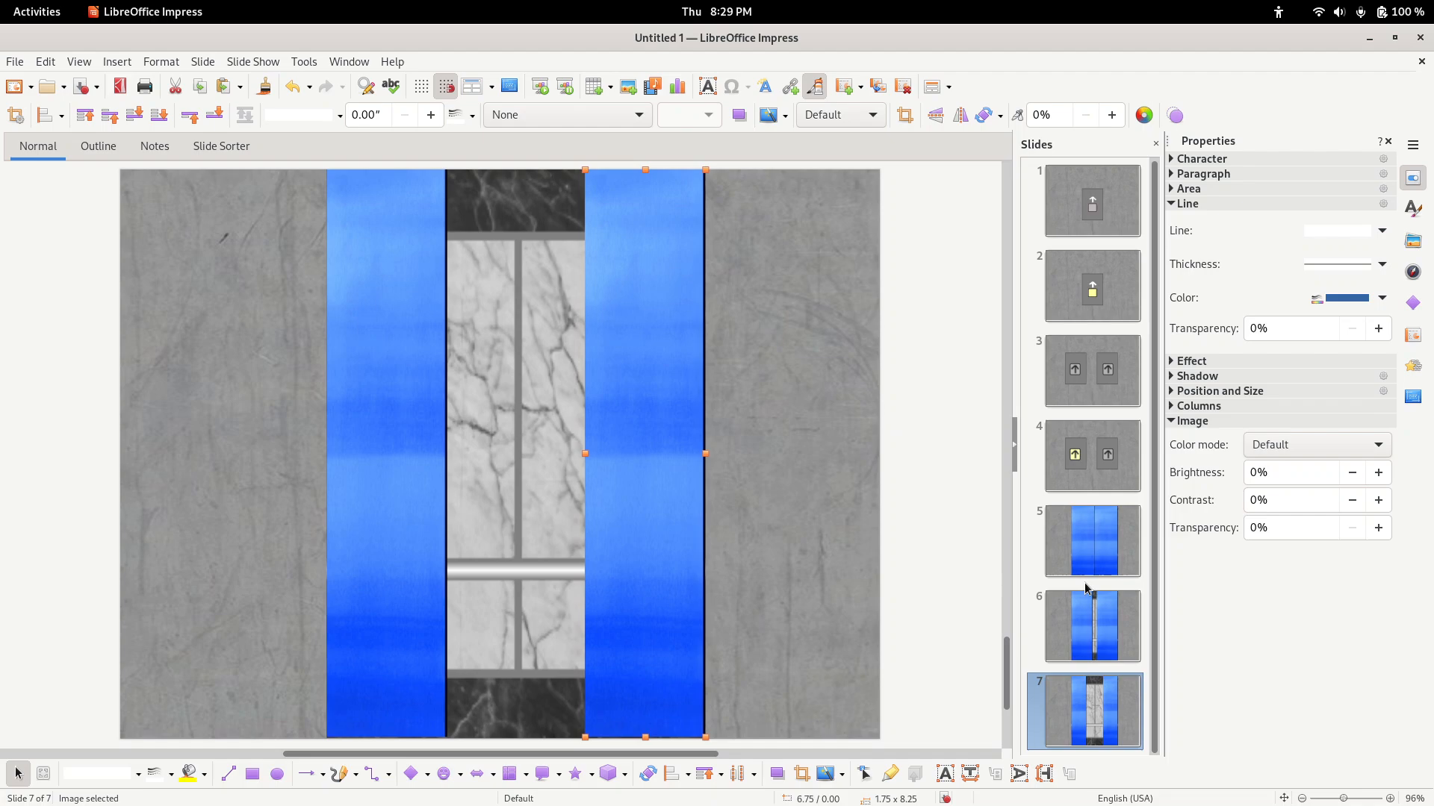
{"action": "right_click", "coordinate": [1077, 723]}
{"action": "left_click", "coordinate": [1105, 553]}
{"action": "left_click", "coordinate": [600, 467]}
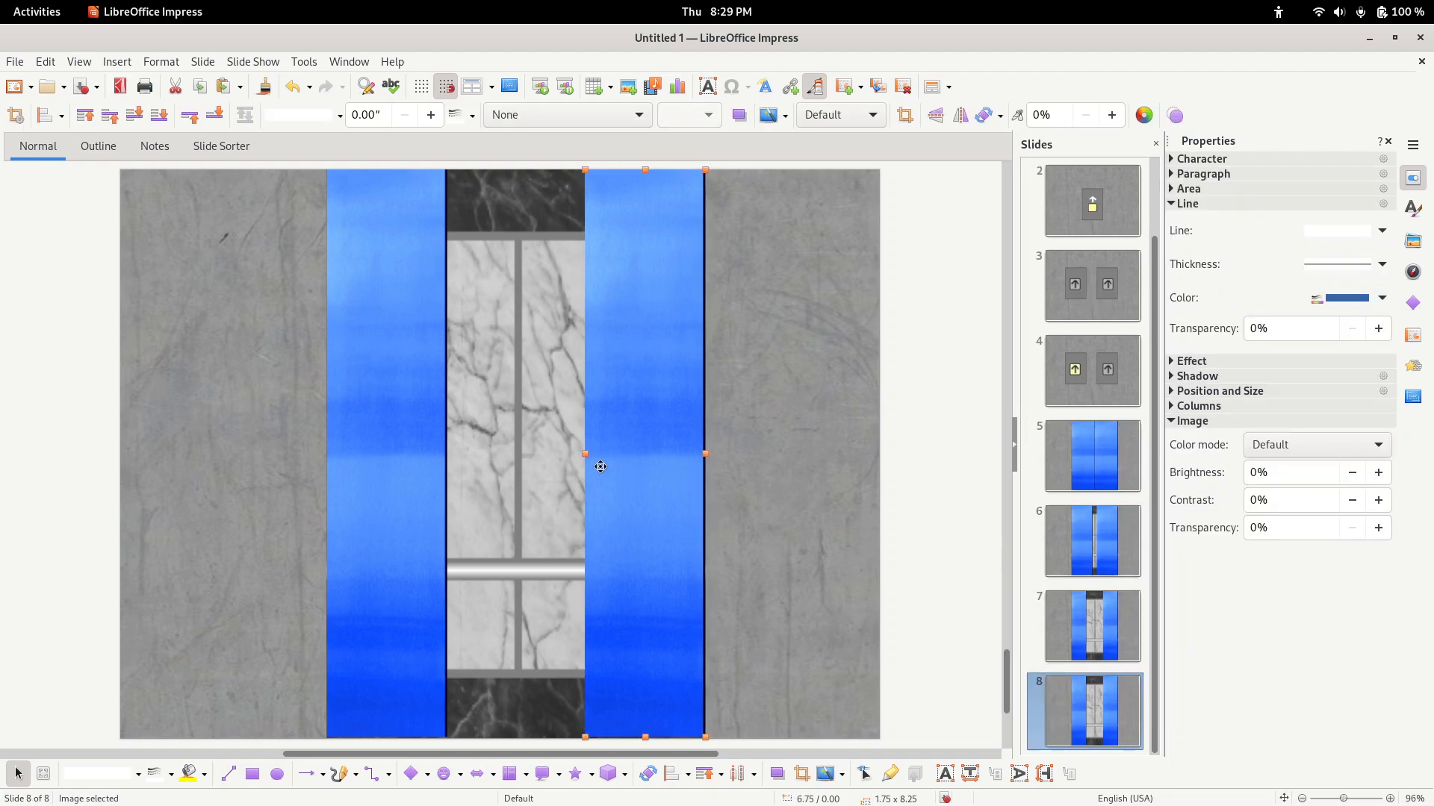
{"action": "left_click_drag", "start_coordinate": [582, 453], "coordinate": [637, 457]}
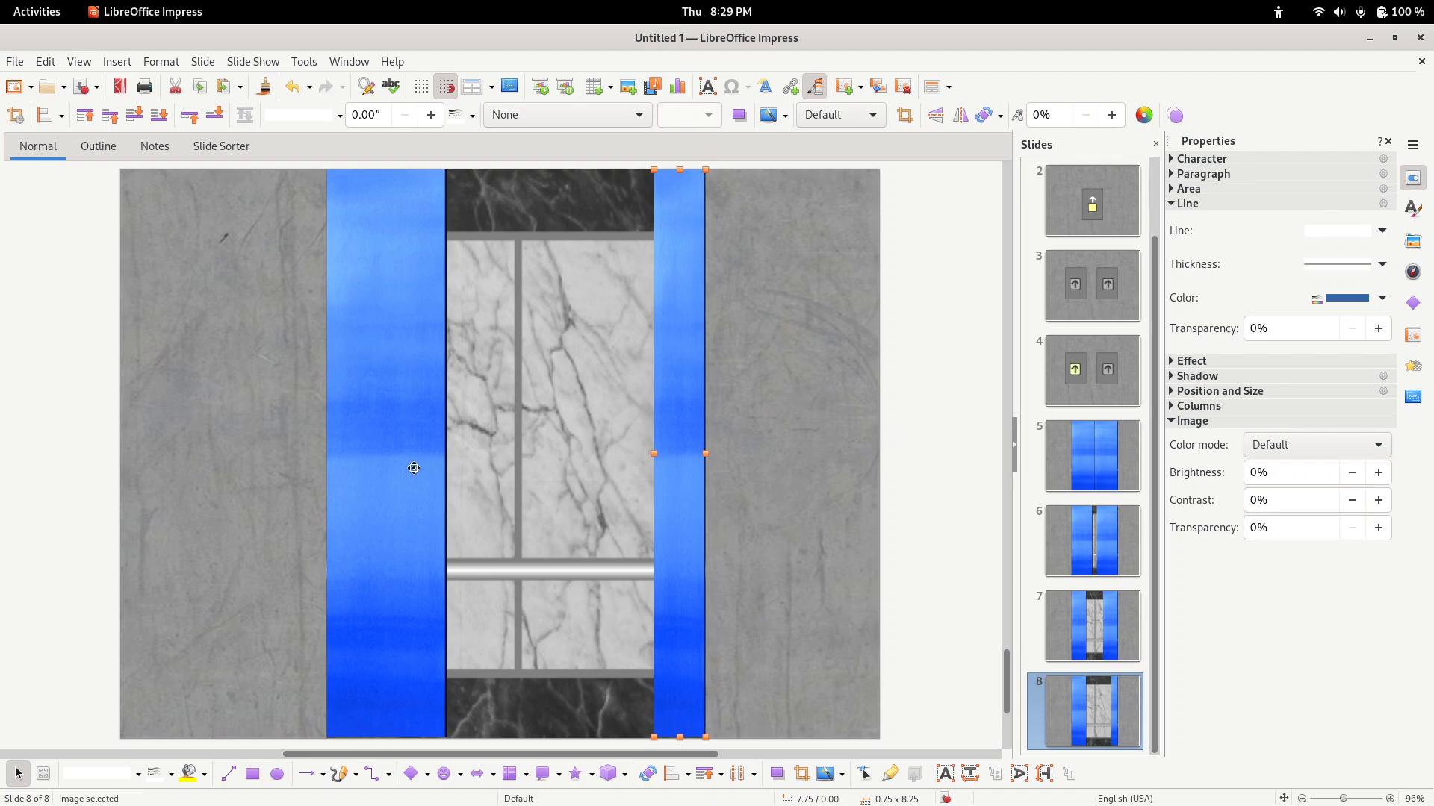
{"action": "left_click", "coordinate": [448, 457]}
{"action": "left_click_drag", "start_coordinate": [444, 453], "coordinate": [379, 457]}
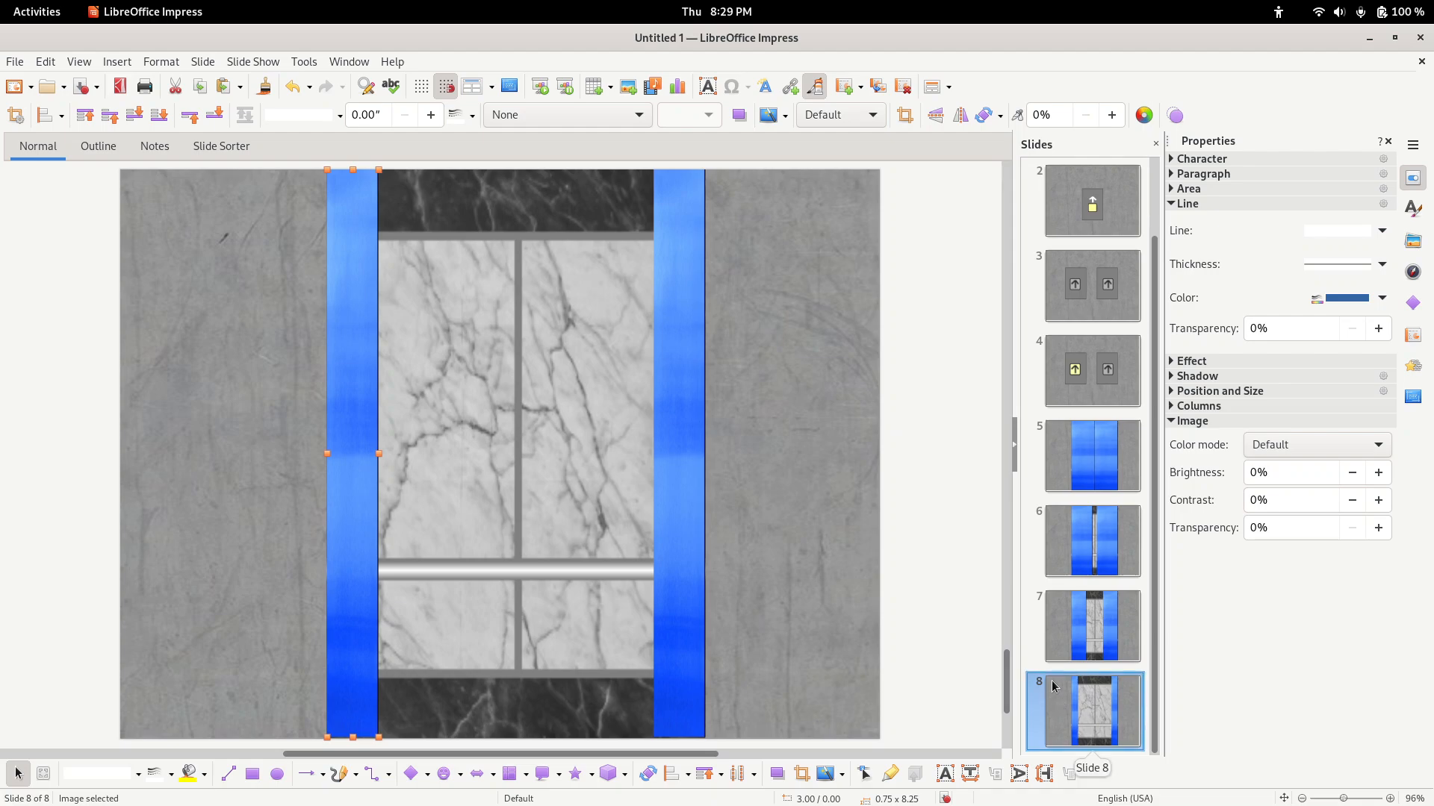
- Paste a copy of slide 8 as slide 9 and narrow both blue doors there to about 0.25 in wide
{"action": "key", "text": "ctrl+v"}
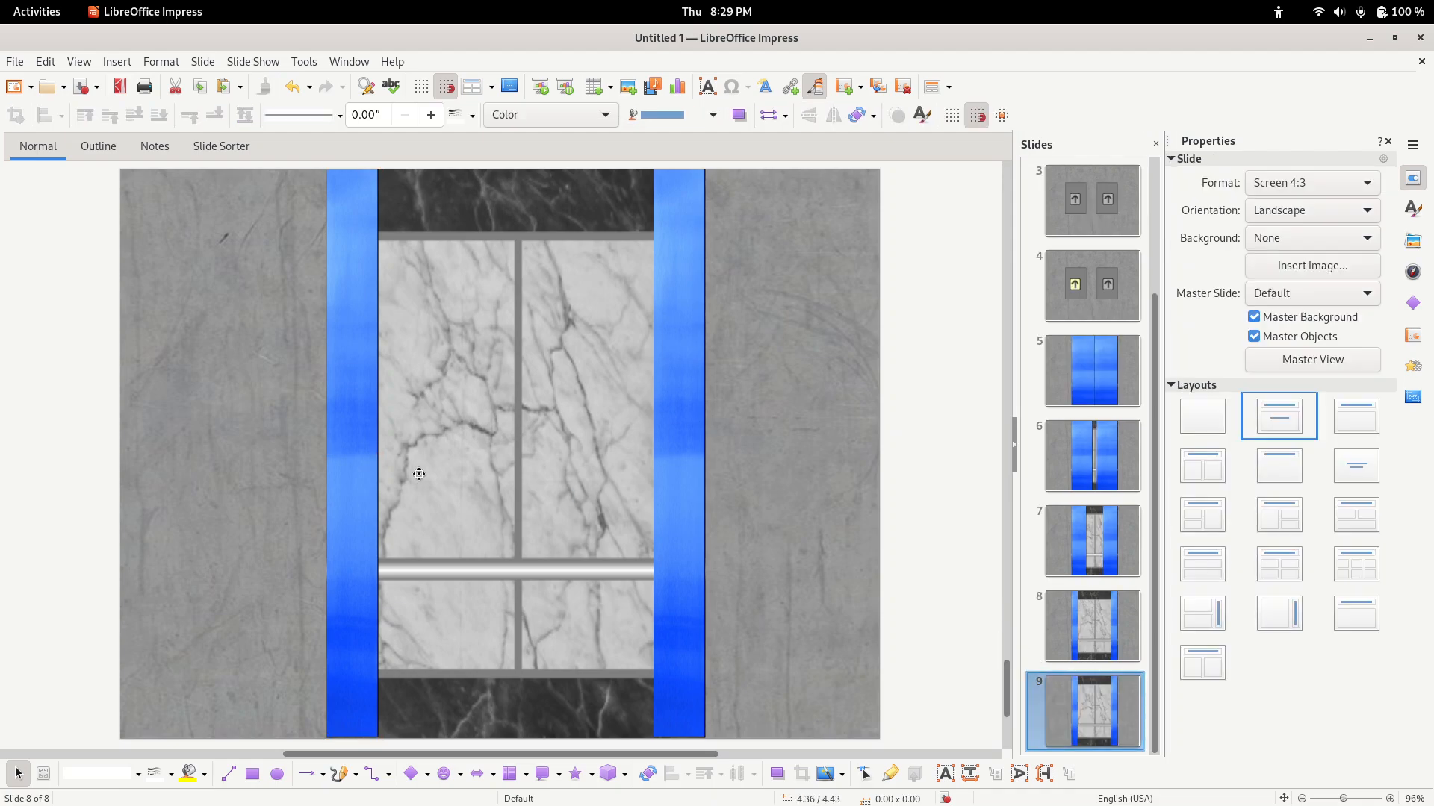
{"action": "left_click", "coordinate": [371, 468]}
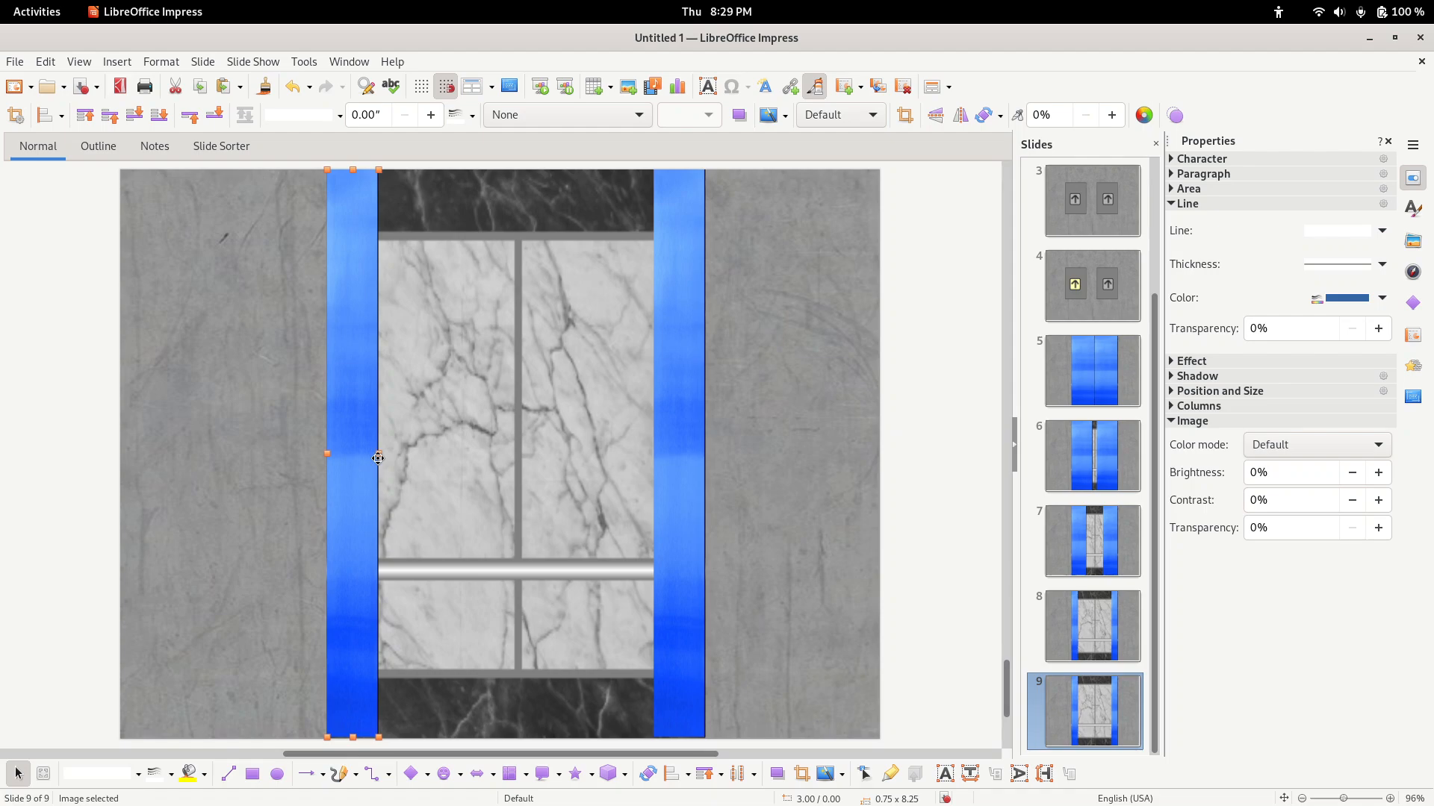
{"action": "left_click_drag", "start_coordinate": [378, 455], "coordinate": [345, 467]}
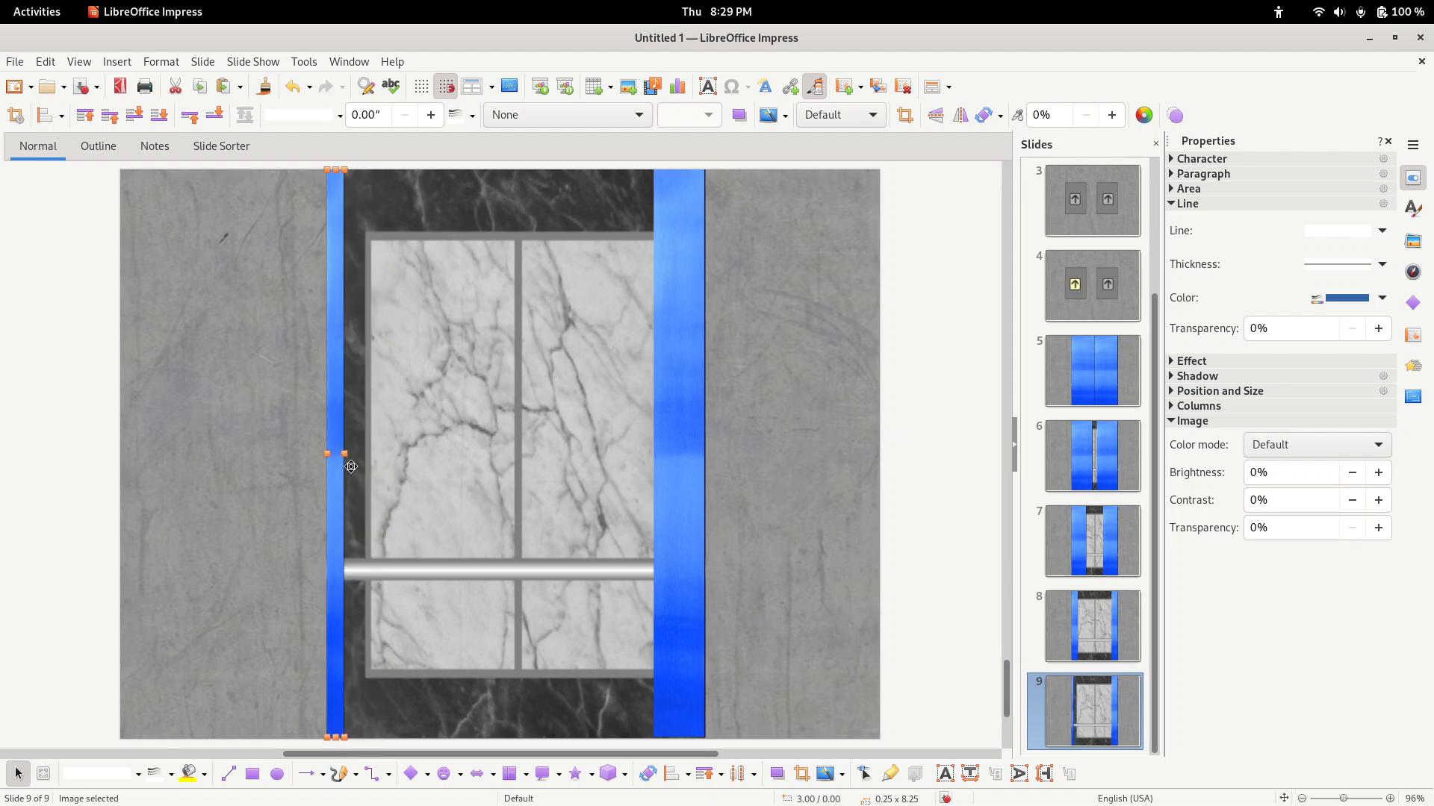
{"action": "left_click", "coordinate": [686, 457]}
{"action": "left_click_drag", "start_coordinate": [655, 452], "coordinate": [688, 457]}
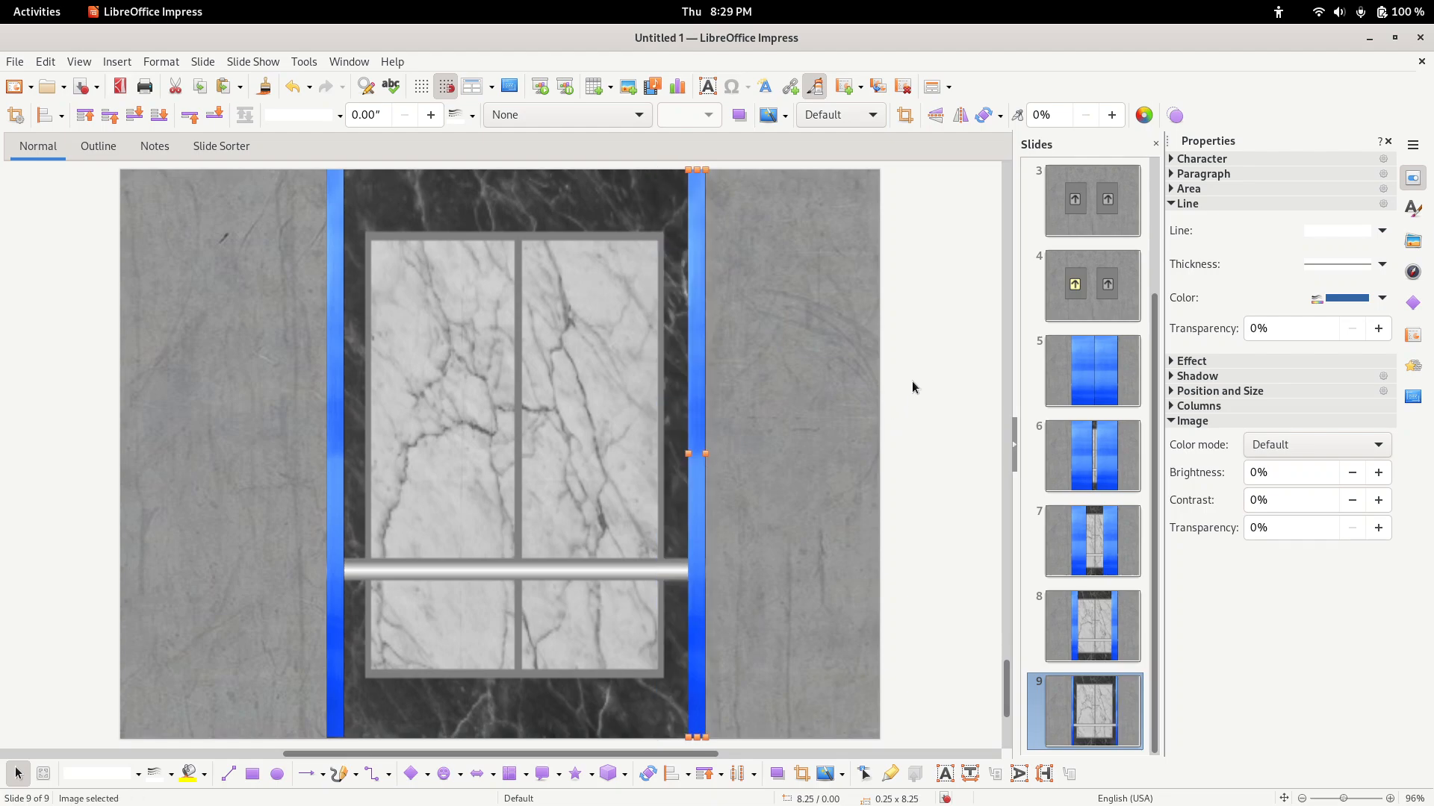
{"action": "left_click", "coordinate": [908, 410]}
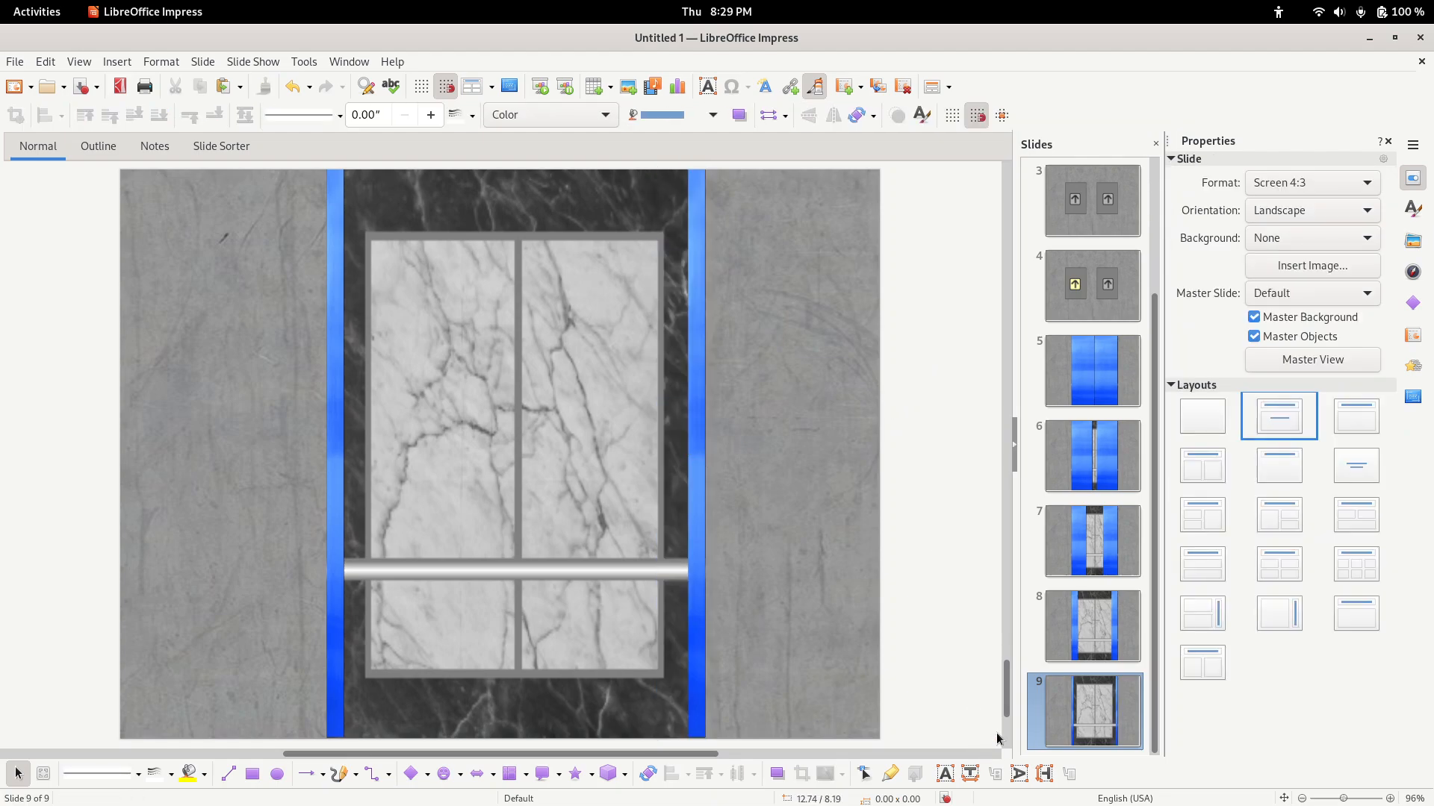
- Copy the call button slide 1 and paste it after slide 9 as slide 10
{"action": "left_click", "coordinate": [1085, 711]}
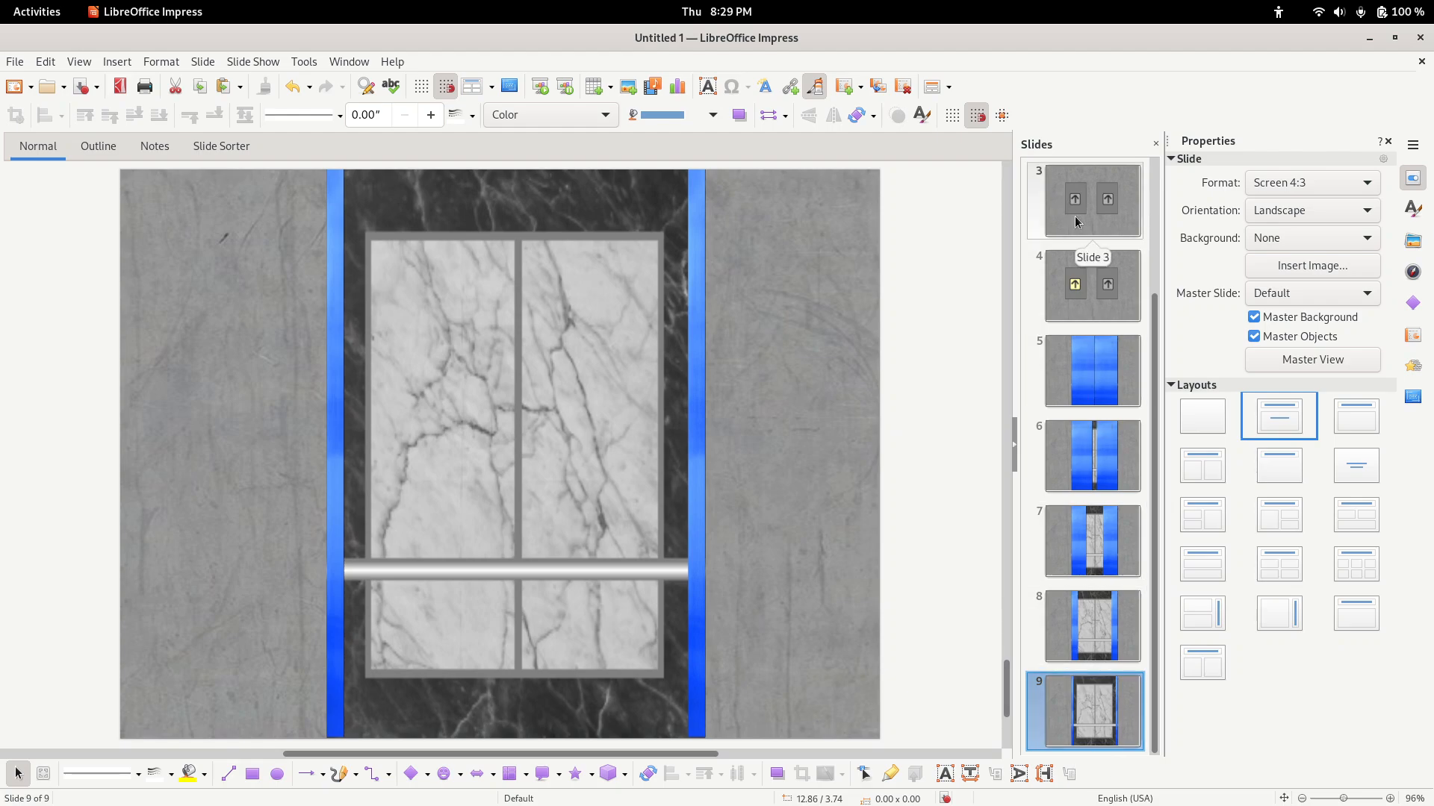
{"action": "left_click", "coordinate": [1095, 292]}
{"action": "scroll", "coordinate": [1077, 240], "scroll_direction": "up", "scroll_amount": 3}
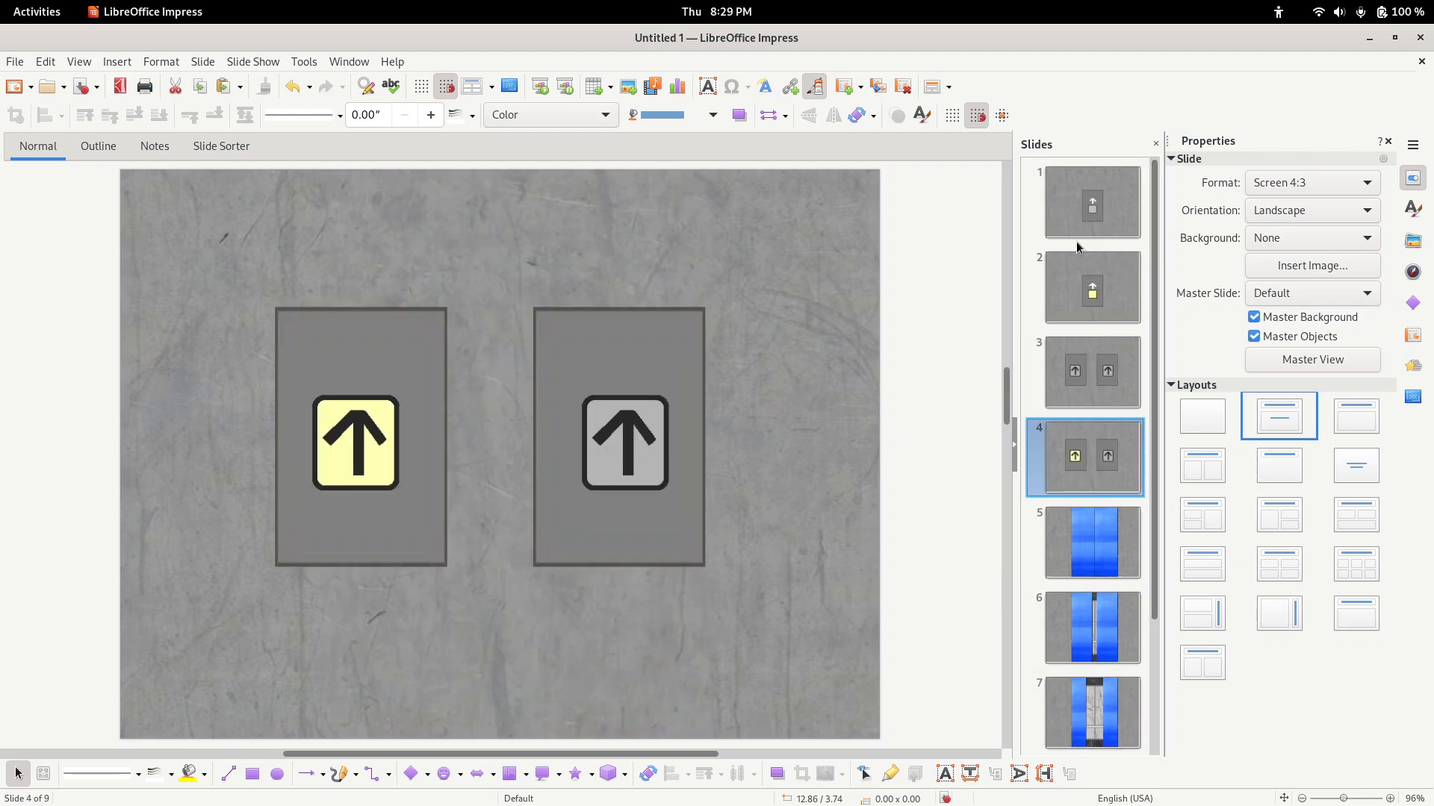
{"action": "left_click", "coordinate": [1078, 215]}
{"action": "right_click", "coordinate": [1078, 215]}
{"action": "left_click", "coordinate": [1115, 251]}
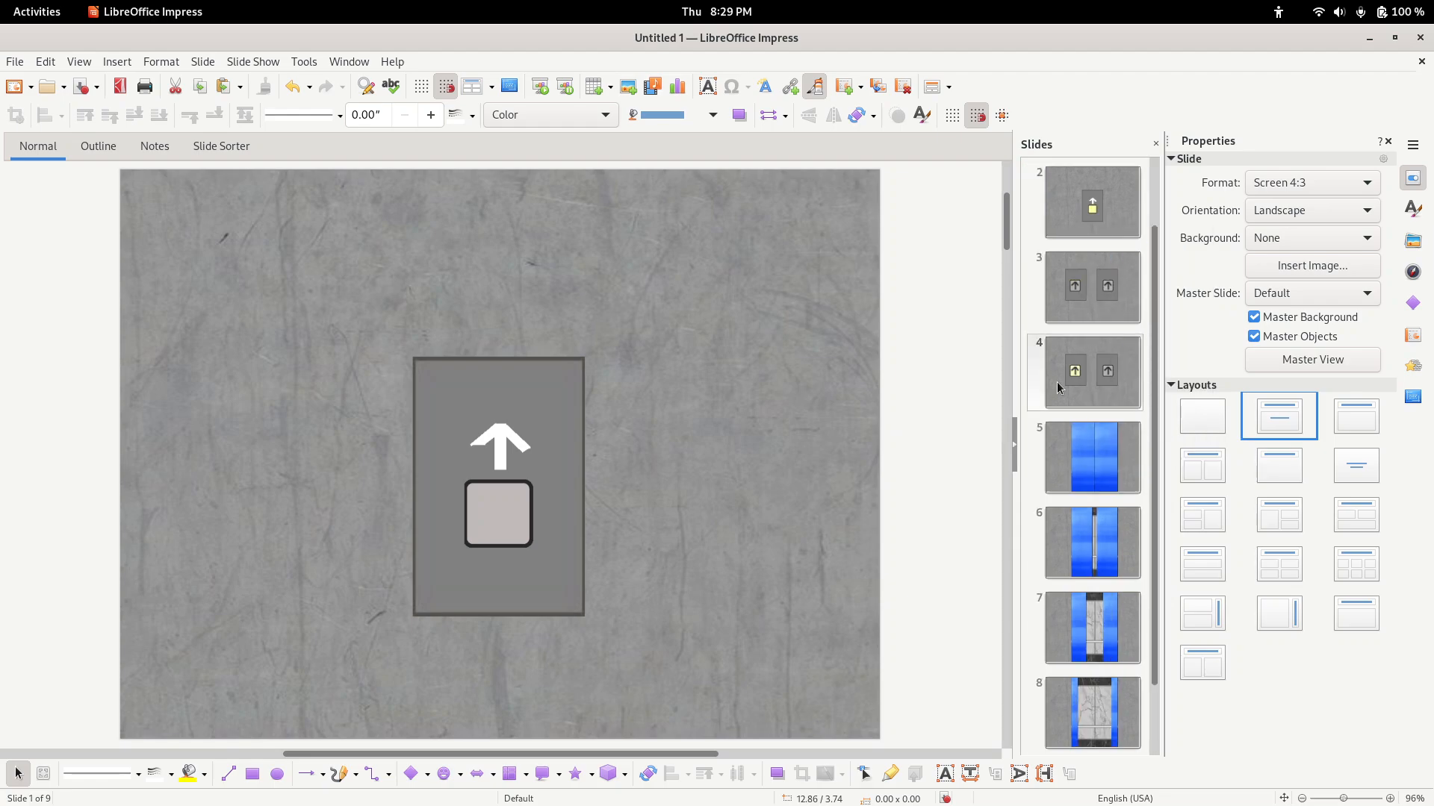
{"action": "scroll", "coordinate": [1078, 522], "scroll_direction": "down", "scroll_amount": 5}
{"action": "left_click", "coordinate": [1089, 718]}
{"action": "right_click", "coordinate": [1088, 718]}
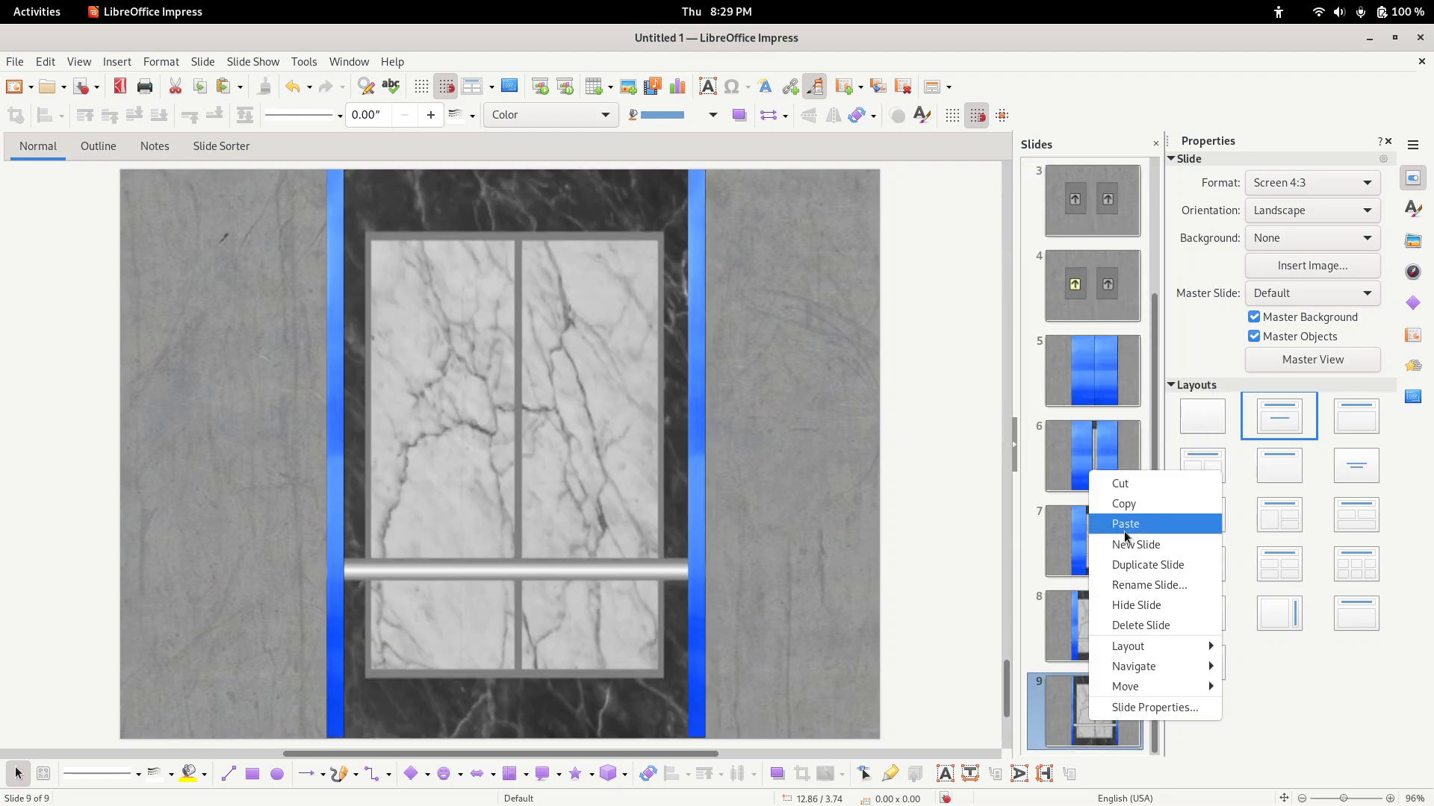
{"action": "left_click", "coordinate": [1124, 523]}
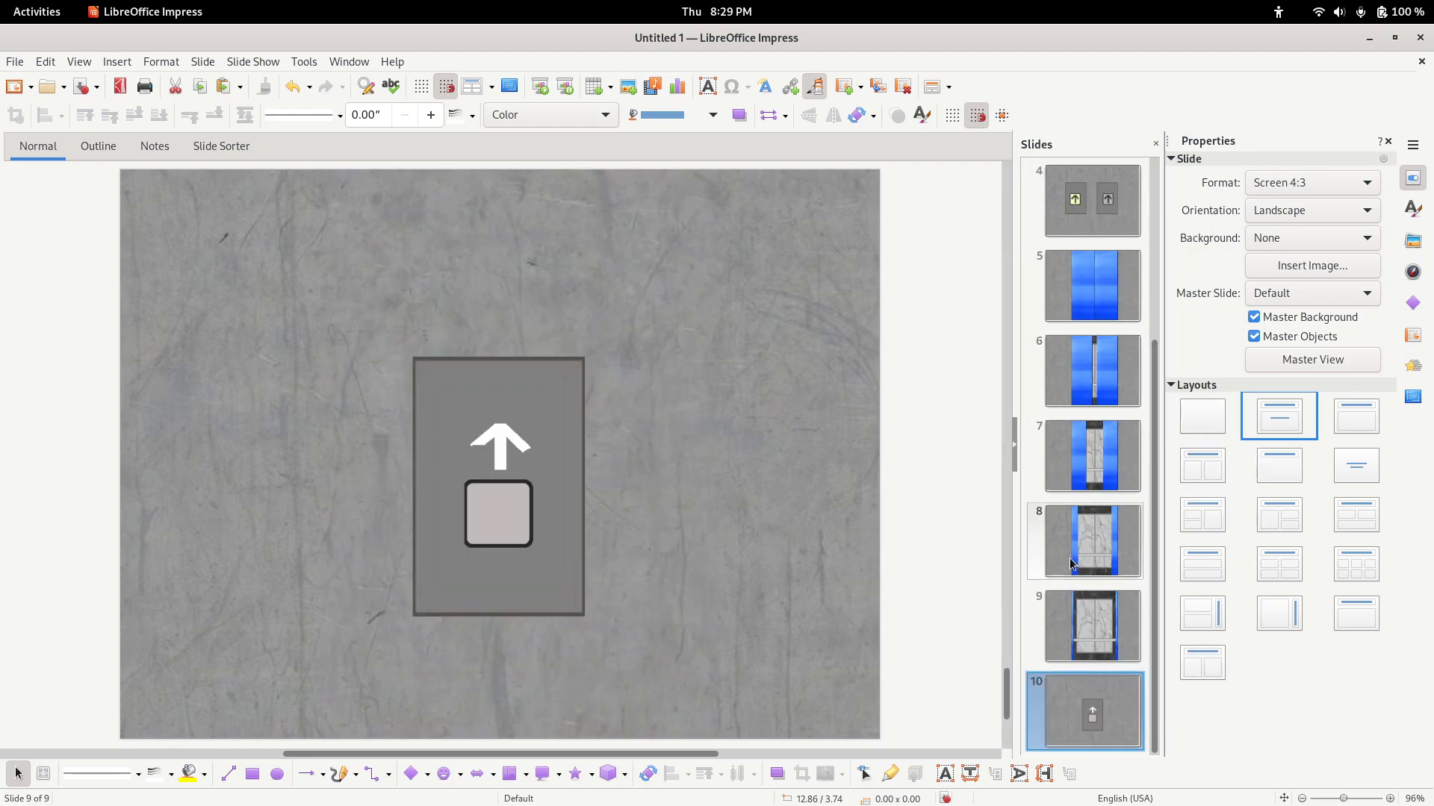
- Delete the arrow, the call button and the concrete wall image from slide 10, keeping only the grey plate
{"action": "left_click", "coordinate": [530, 530]}
{"action": "key", "text": "Delete"}
{"action": "left_click", "coordinate": [545, 509]}
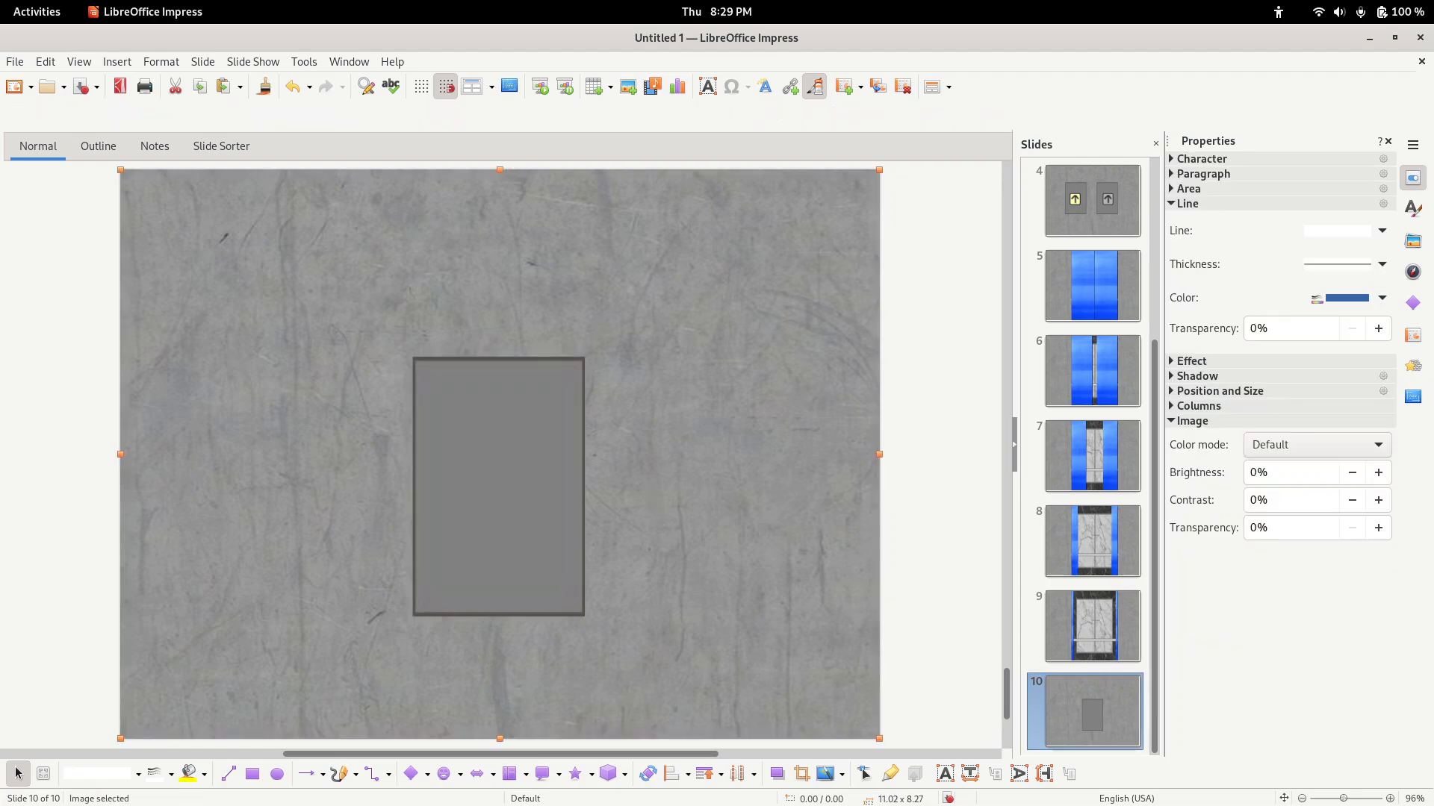
{"action": "key", "text": "Delete"}
- Move the grey plate to 0.00 / 0.00 in and stretch it to 11.02 × 8.27 in, covering the whole slide
{"action": "left_click", "coordinate": [508, 495]}
{"action": "left_click_drag", "start_coordinate": [553, 443], "coordinate": [173, 243]}
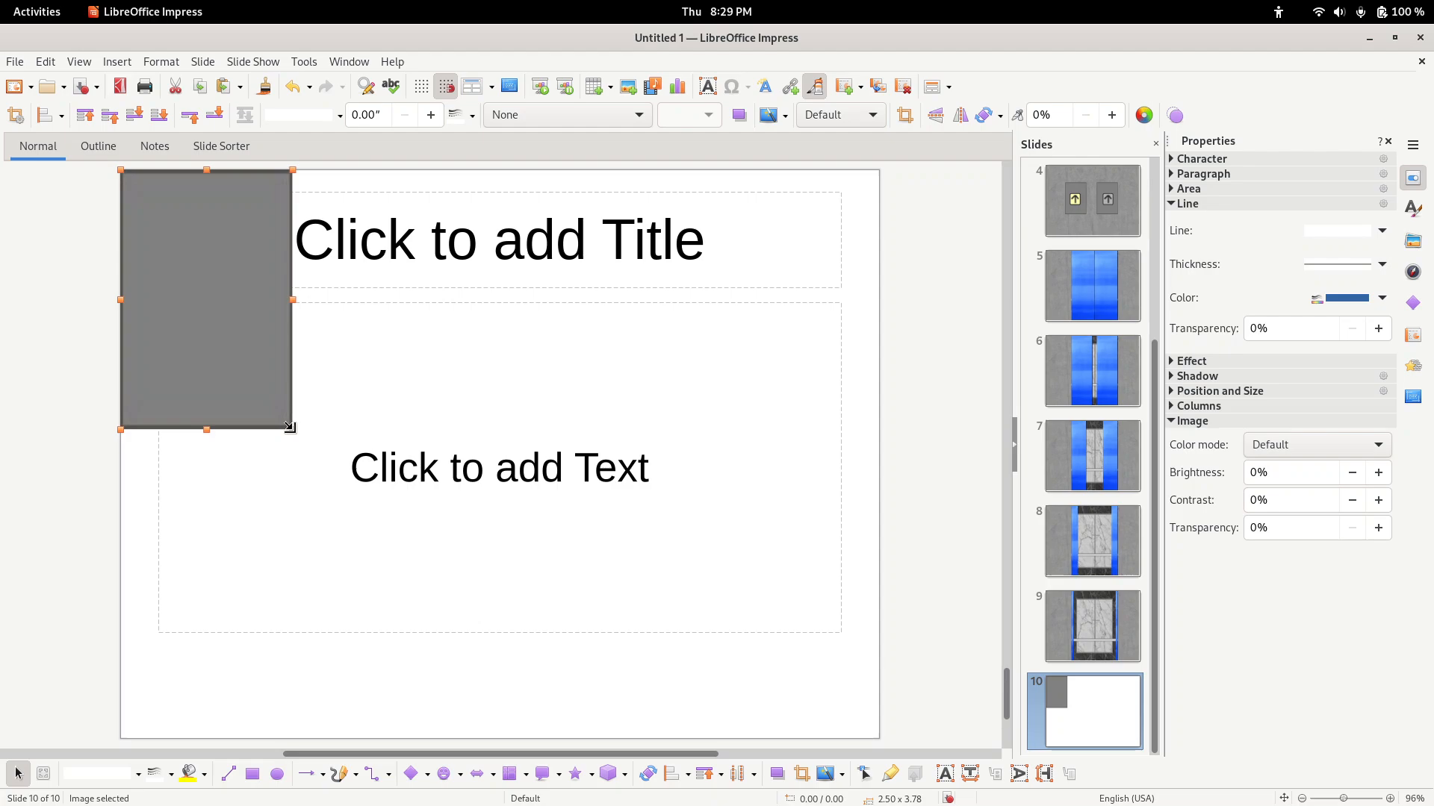
{"action": "left_click_drag", "start_coordinate": [290, 427], "coordinate": [878, 738]}
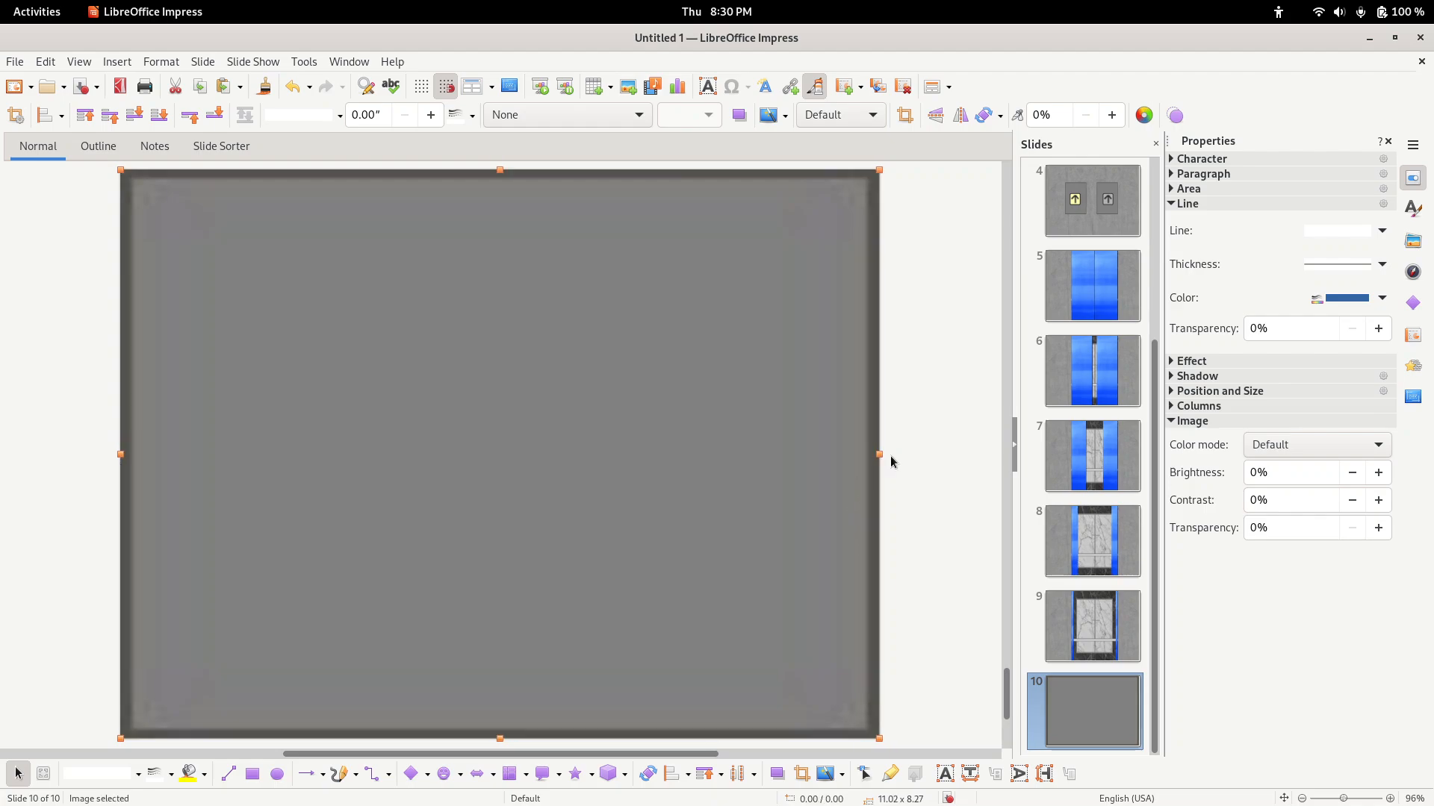
{"action": "left_click", "coordinate": [924, 470]}
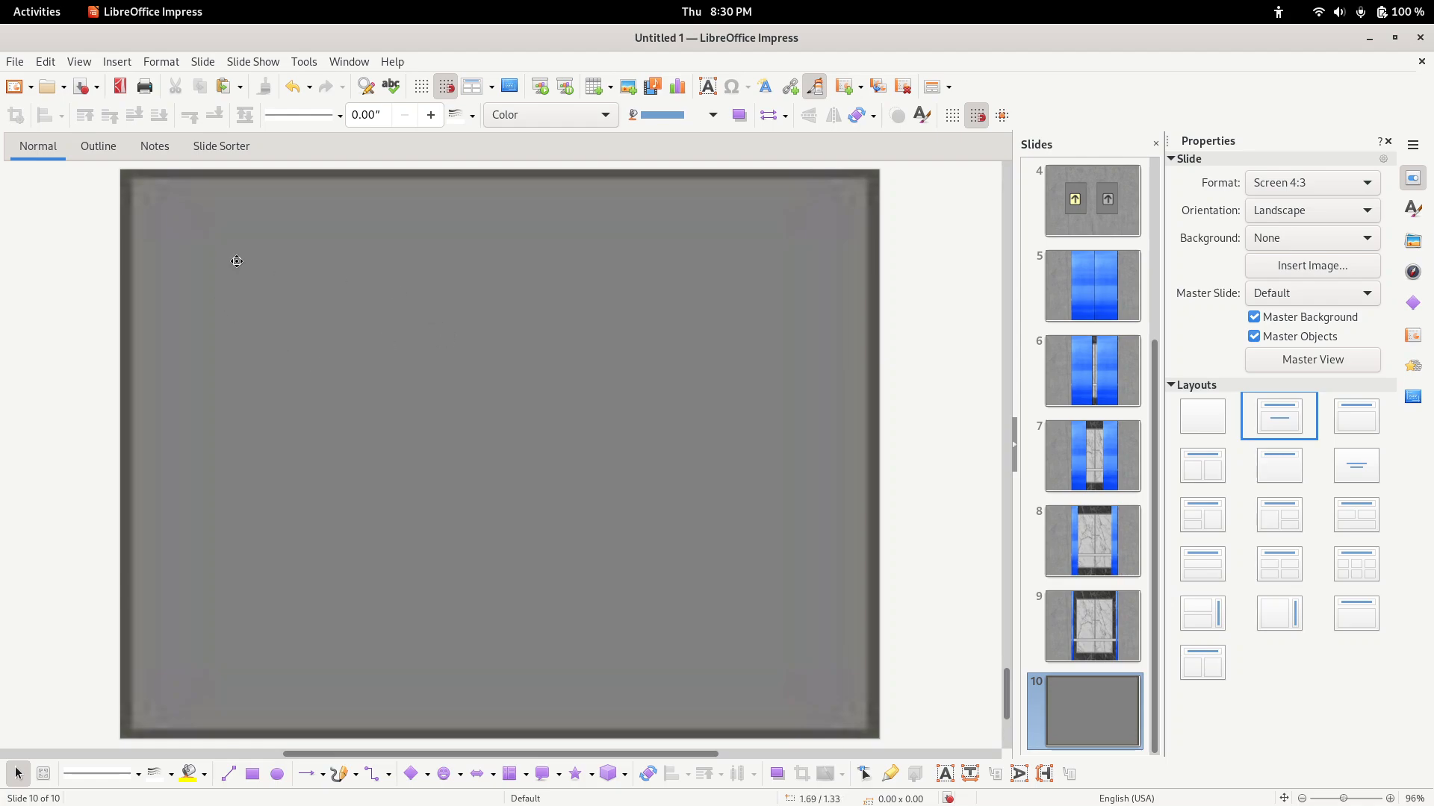
- Switch to the Files window and leave the cab search results for the skyscraper data folder
{"action": "left_click", "coordinate": [54, 4]}
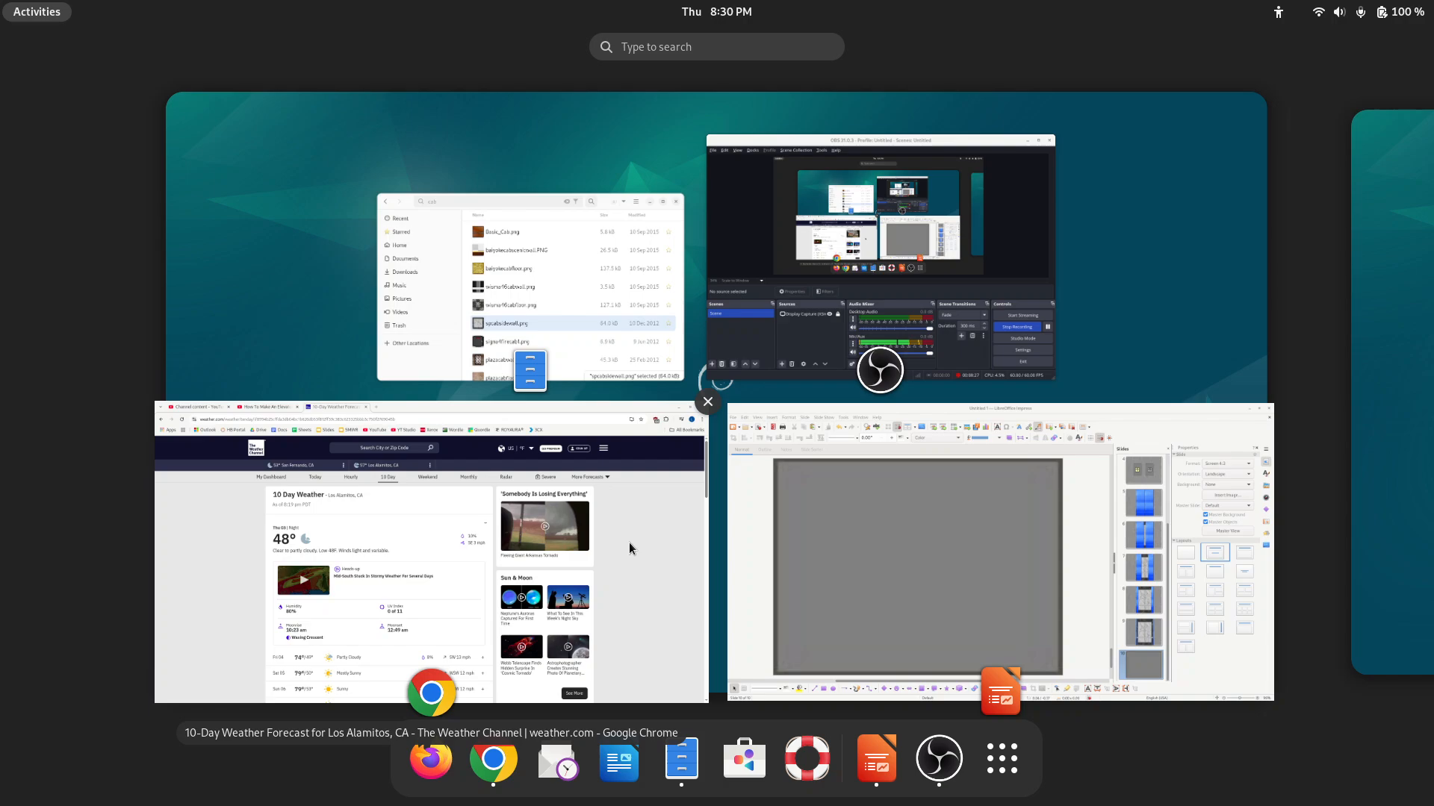
{"action": "left_click", "coordinate": [515, 297]}
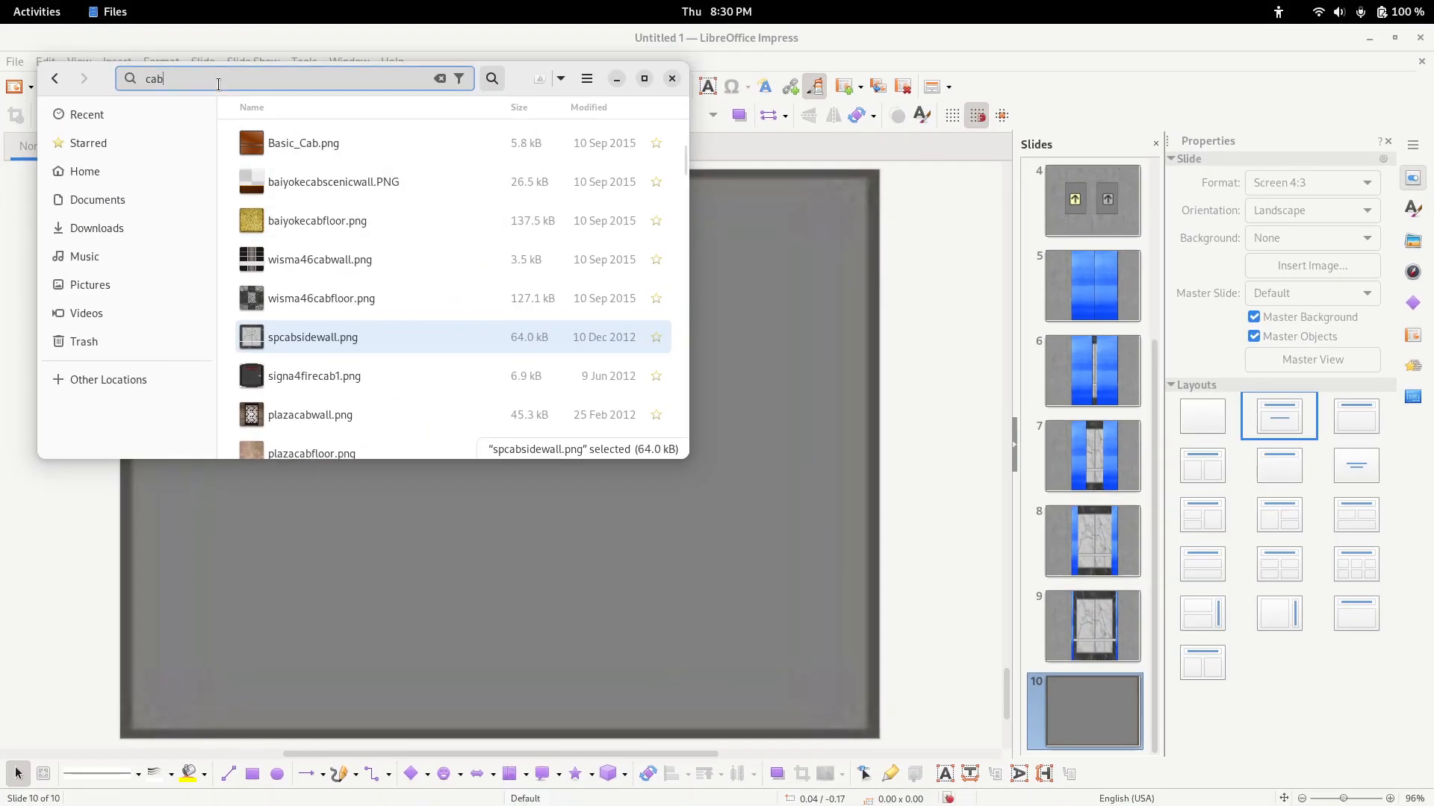
{"action": "left_click", "coordinate": [60, 82]}
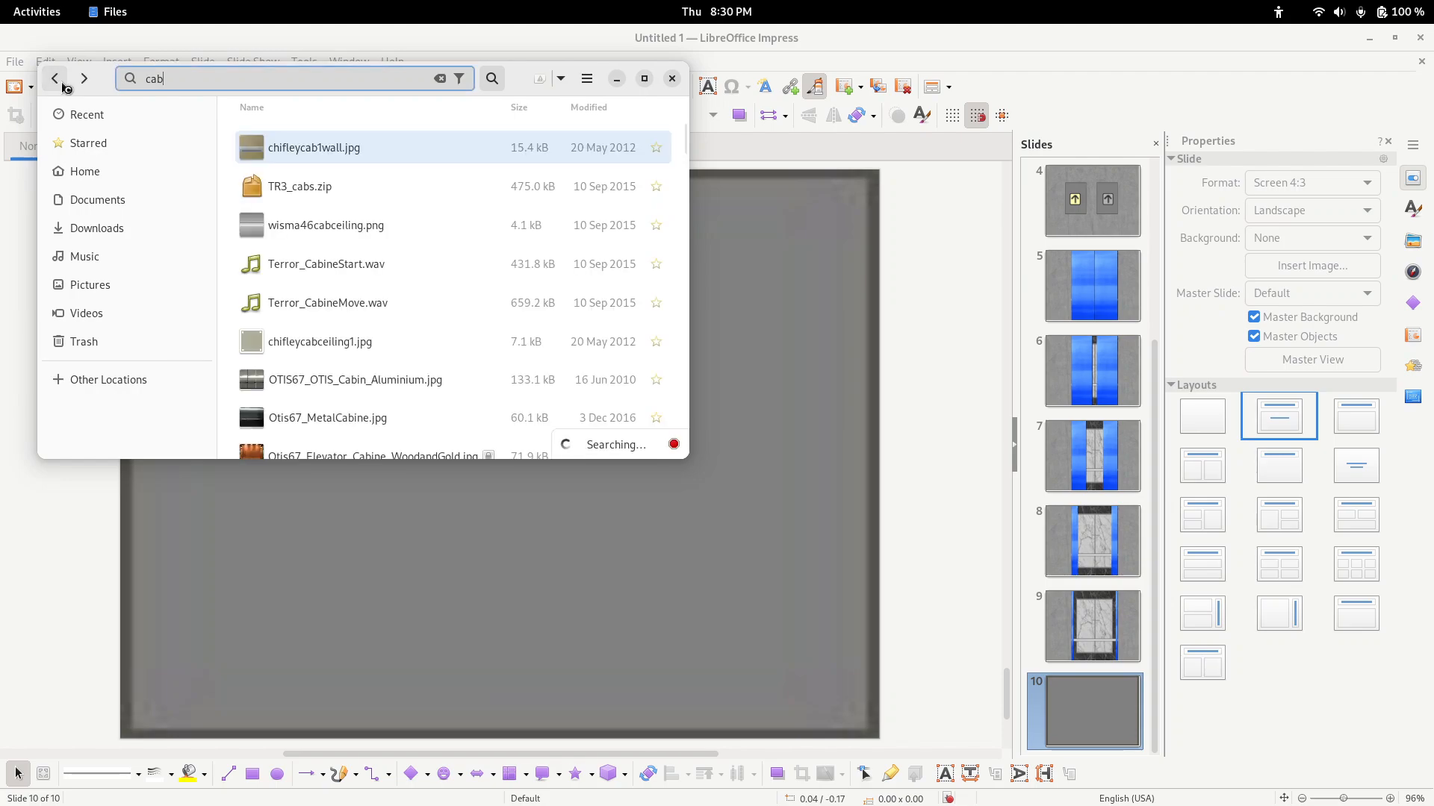
{"action": "left_click", "coordinate": [46, 87]}
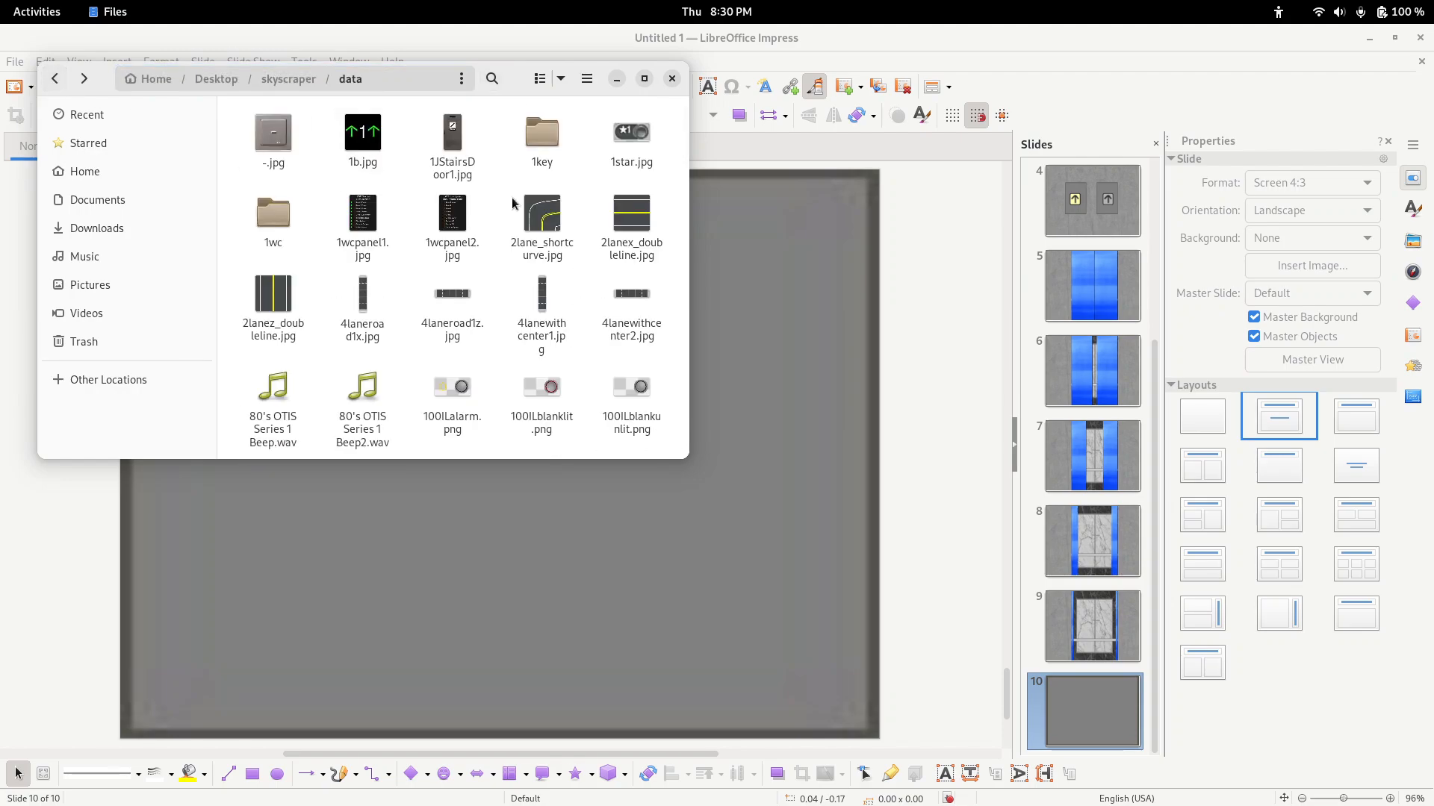
- Browse the skyscraper data folder for the square elevator button images
{"action": "left_click_drag", "start_coordinate": [681, 118], "coordinate": [672, 321]}
{"action": "scroll", "coordinate": [611, 316], "scroll_direction": "down", "scroll_amount": 10}
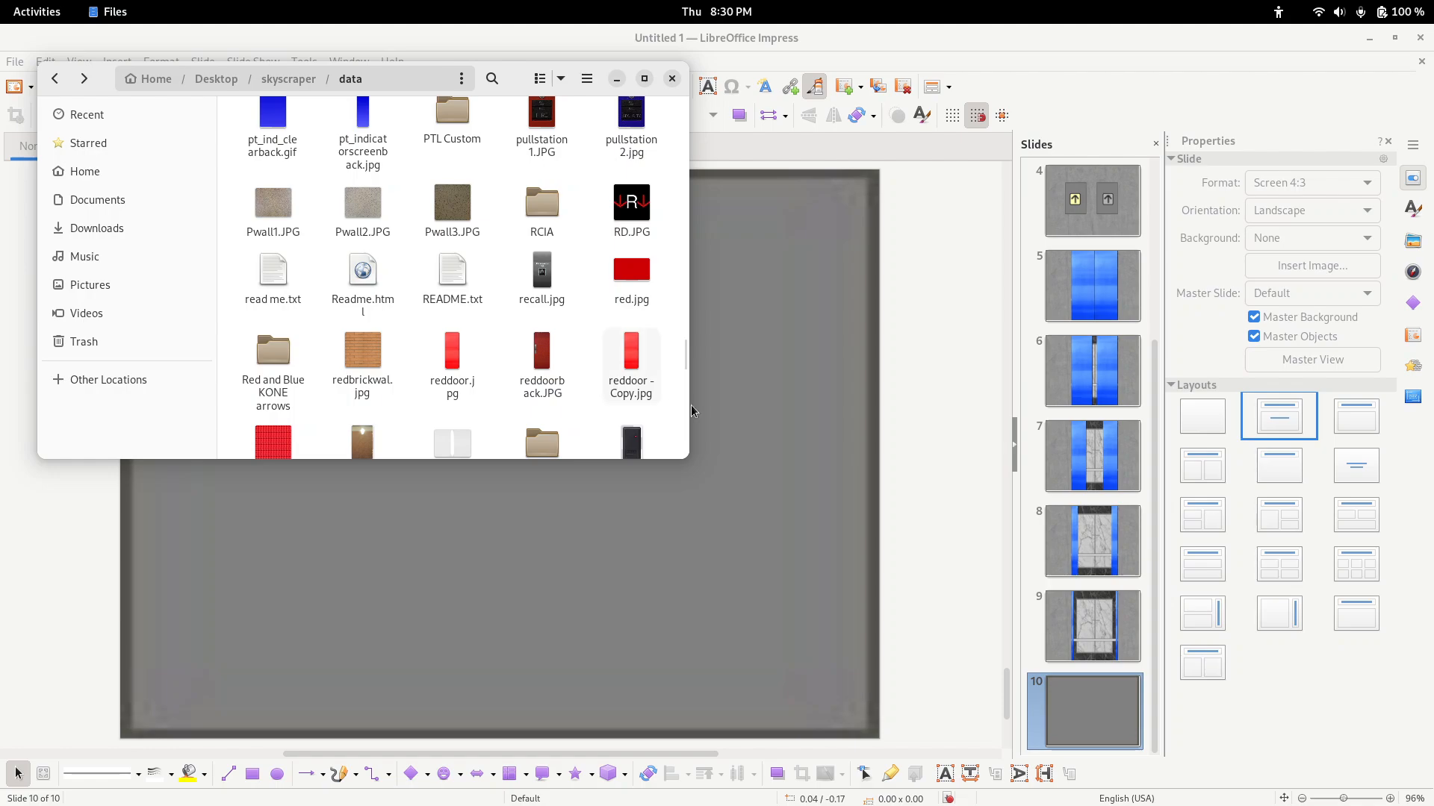
{"action": "scroll", "coordinate": [680, 371], "scroll_direction": "down", "scroll_amount": 10}
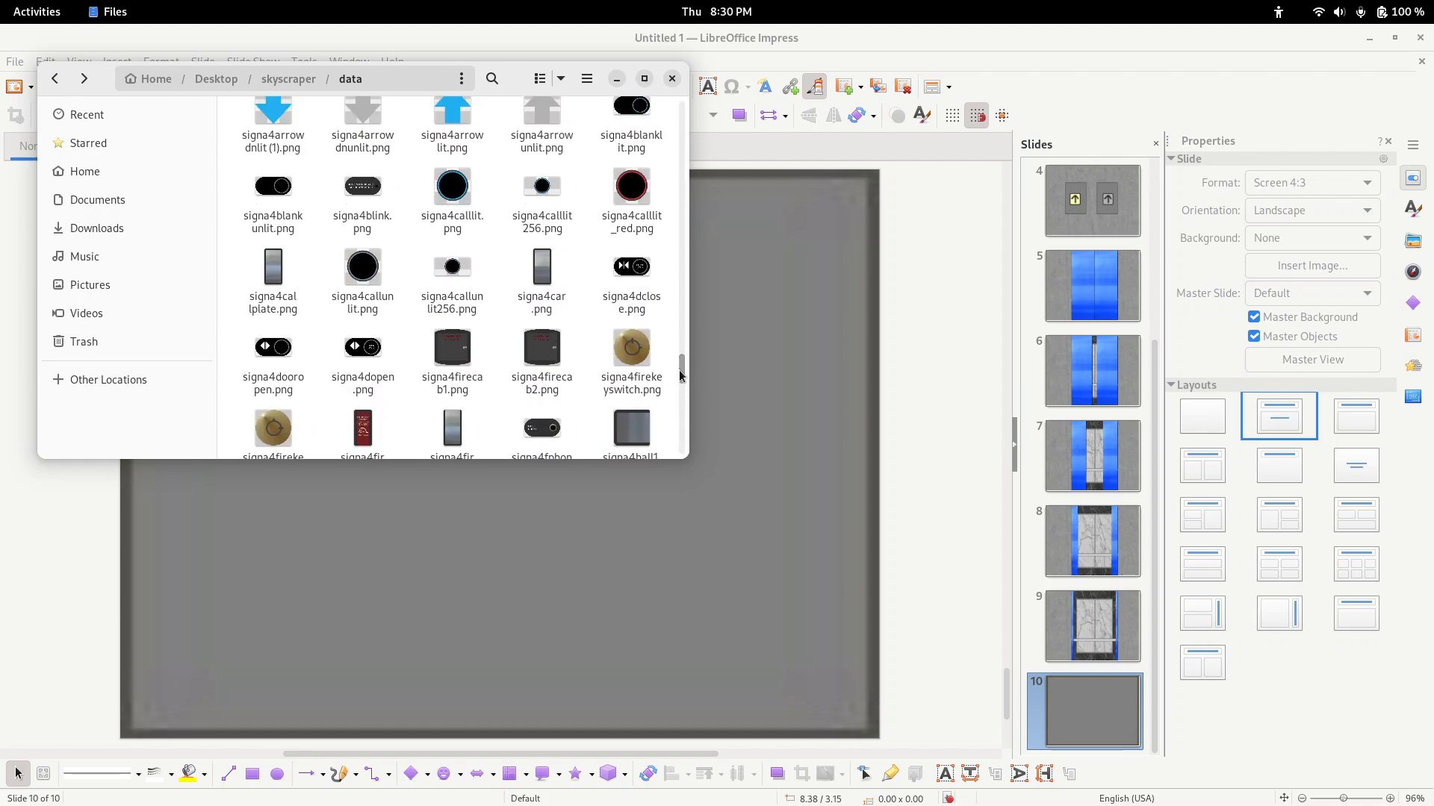
{"action": "scroll", "coordinate": [584, 359], "scroll_direction": "down", "scroll_amount": 10}
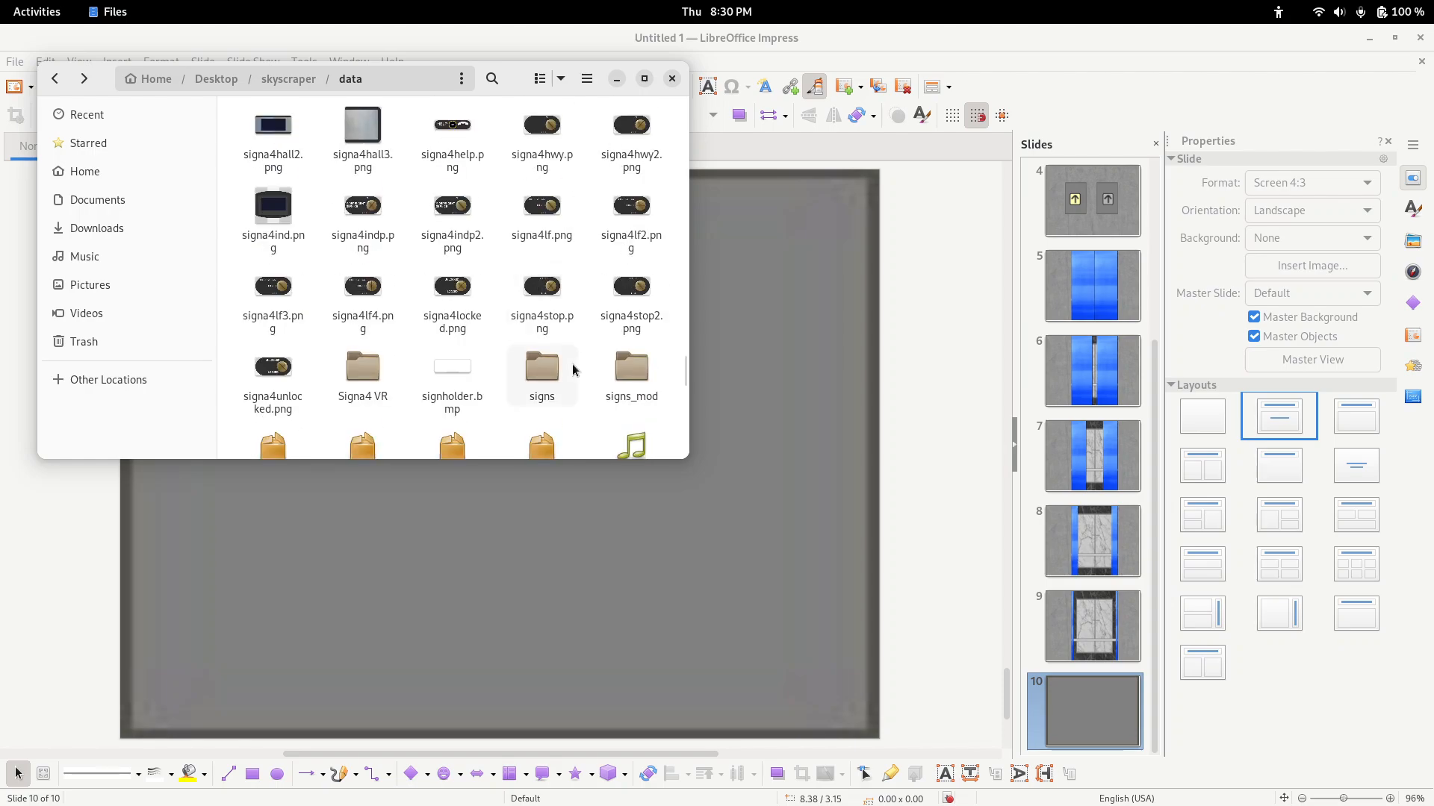
{"action": "scroll", "coordinate": [560, 373], "scroll_direction": "down", "scroll_amount": 3}
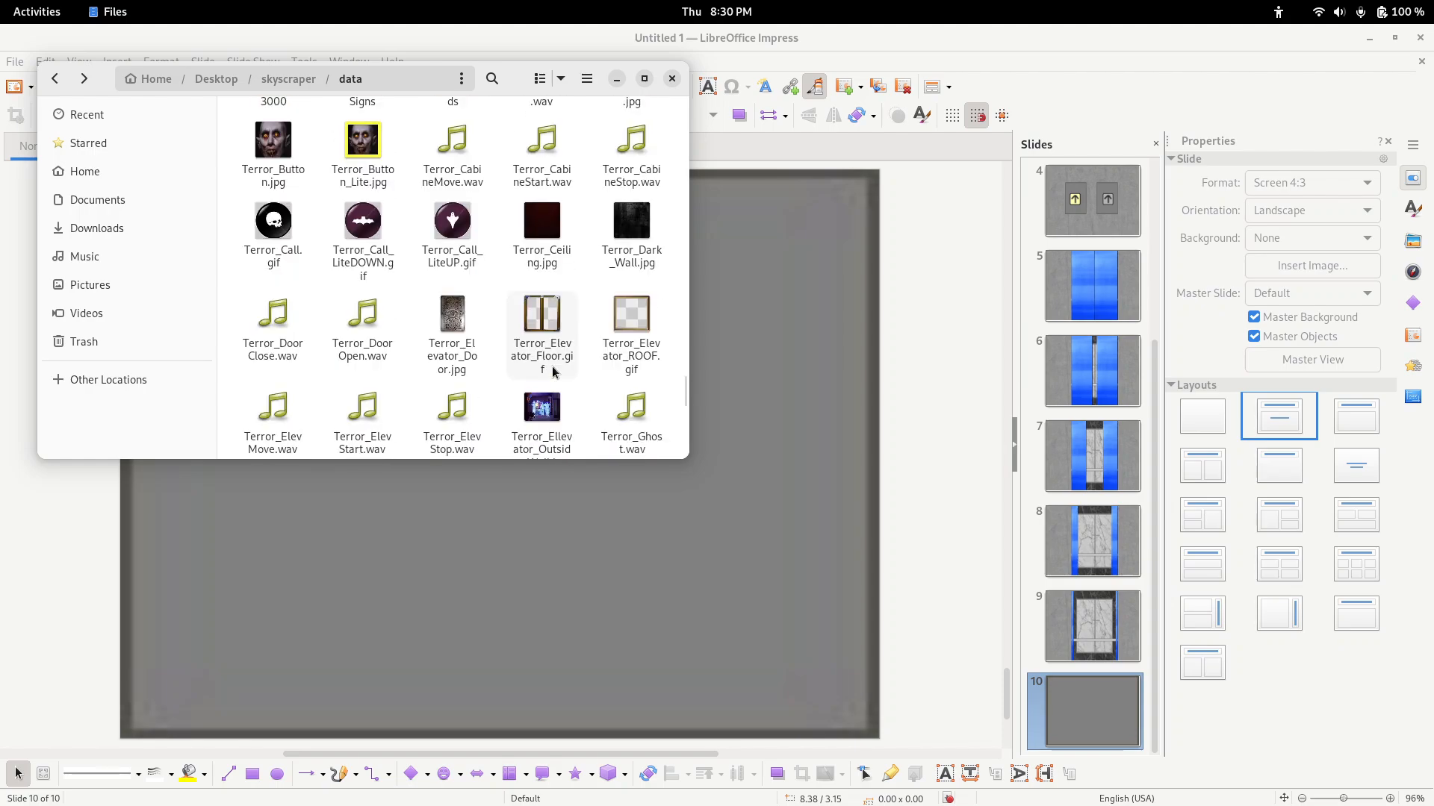
{"action": "scroll", "coordinate": [552, 371], "scroll_direction": "up", "scroll_amount": 8}
{"action": "scroll", "coordinate": [577, 384], "scroll_direction": "down", "scroll_amount": 3}
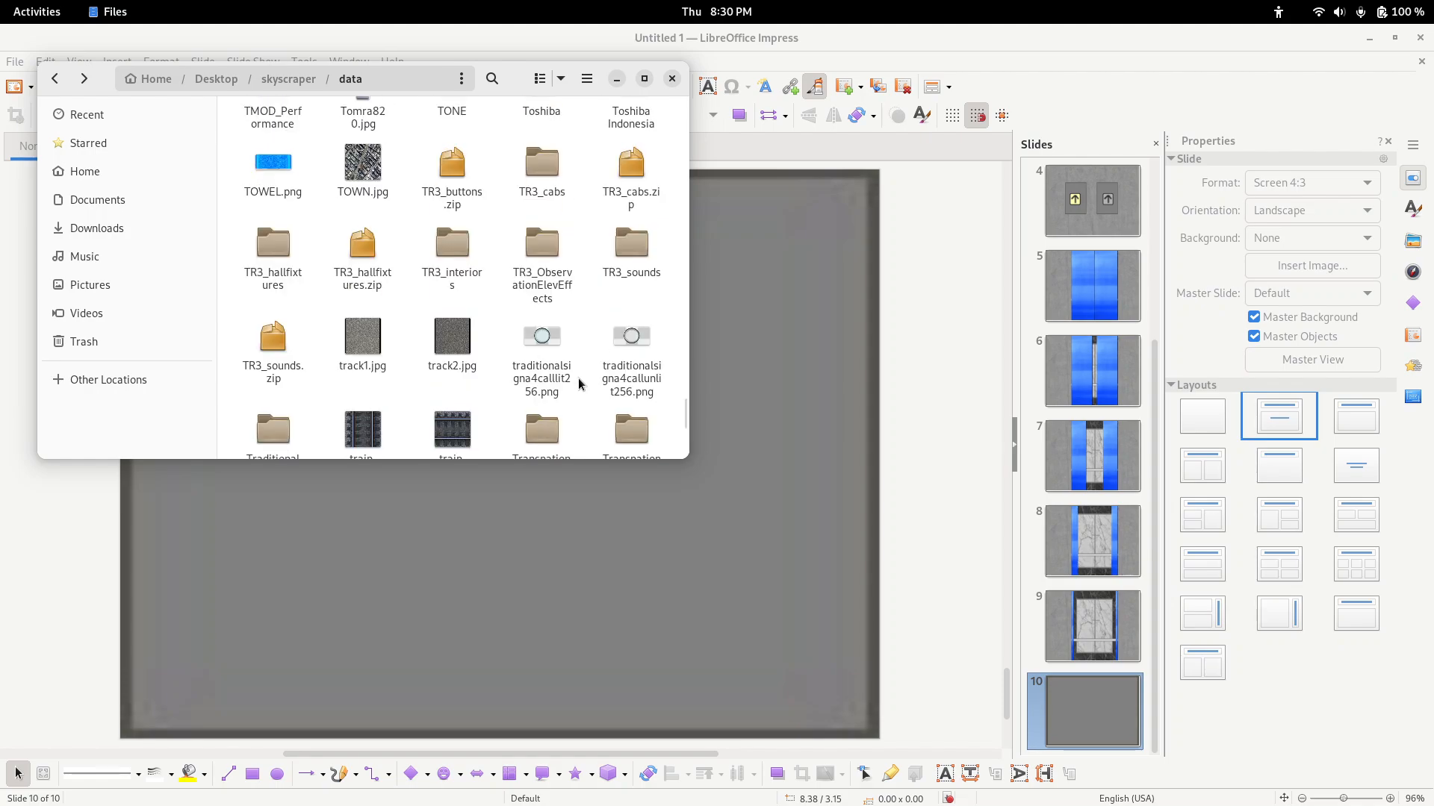
{"action": "scroll", "coordinate": [686, 410], "scroll_direction": "down", "scroll_amount": 5}
{"action": "scroll", "coordinate": [685, 409], "scroll_direction": "up", "scroll_amount": 5}
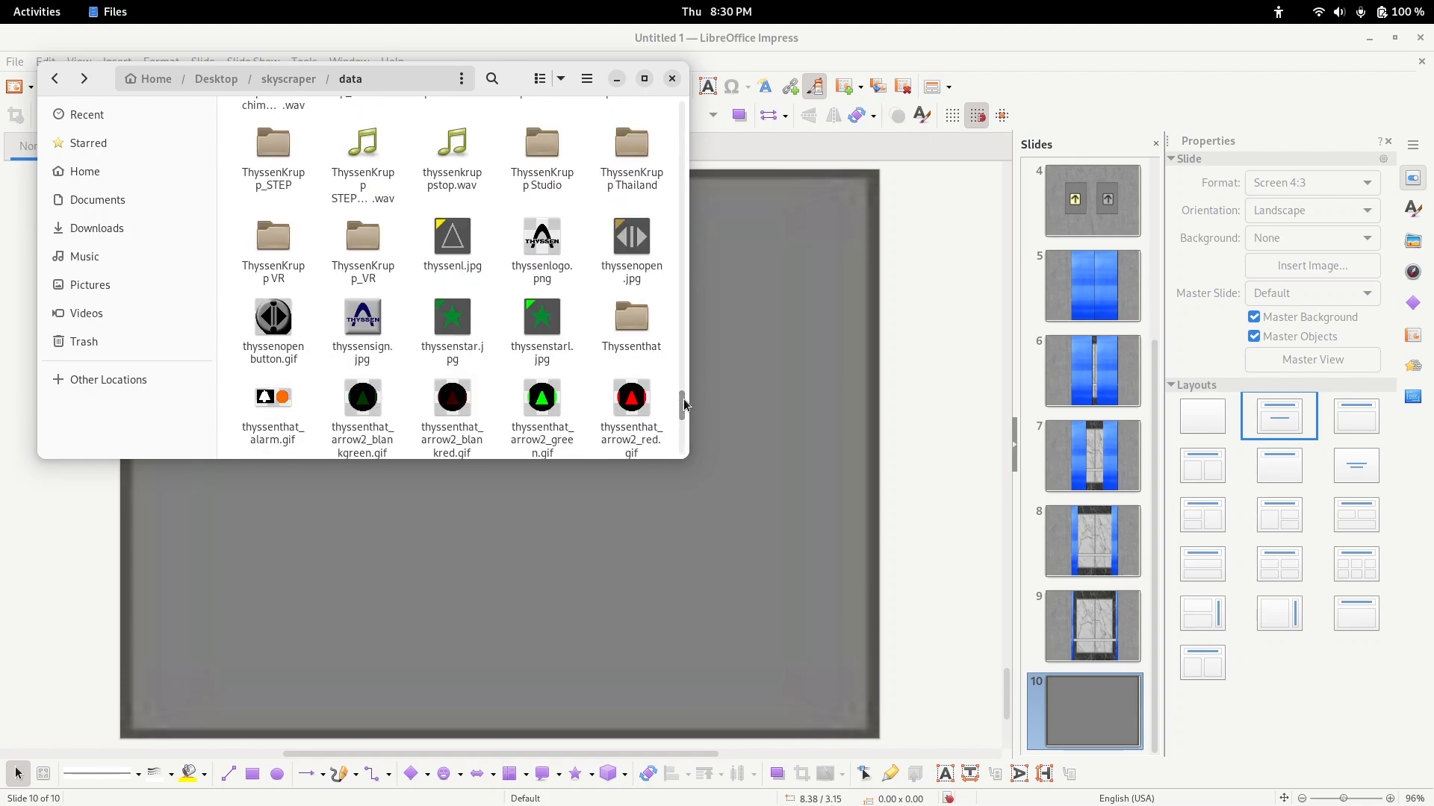
{"action": "scroll", "coordinate": [685, 396], "scroll_direction": "up", "scroll_amount": 6}
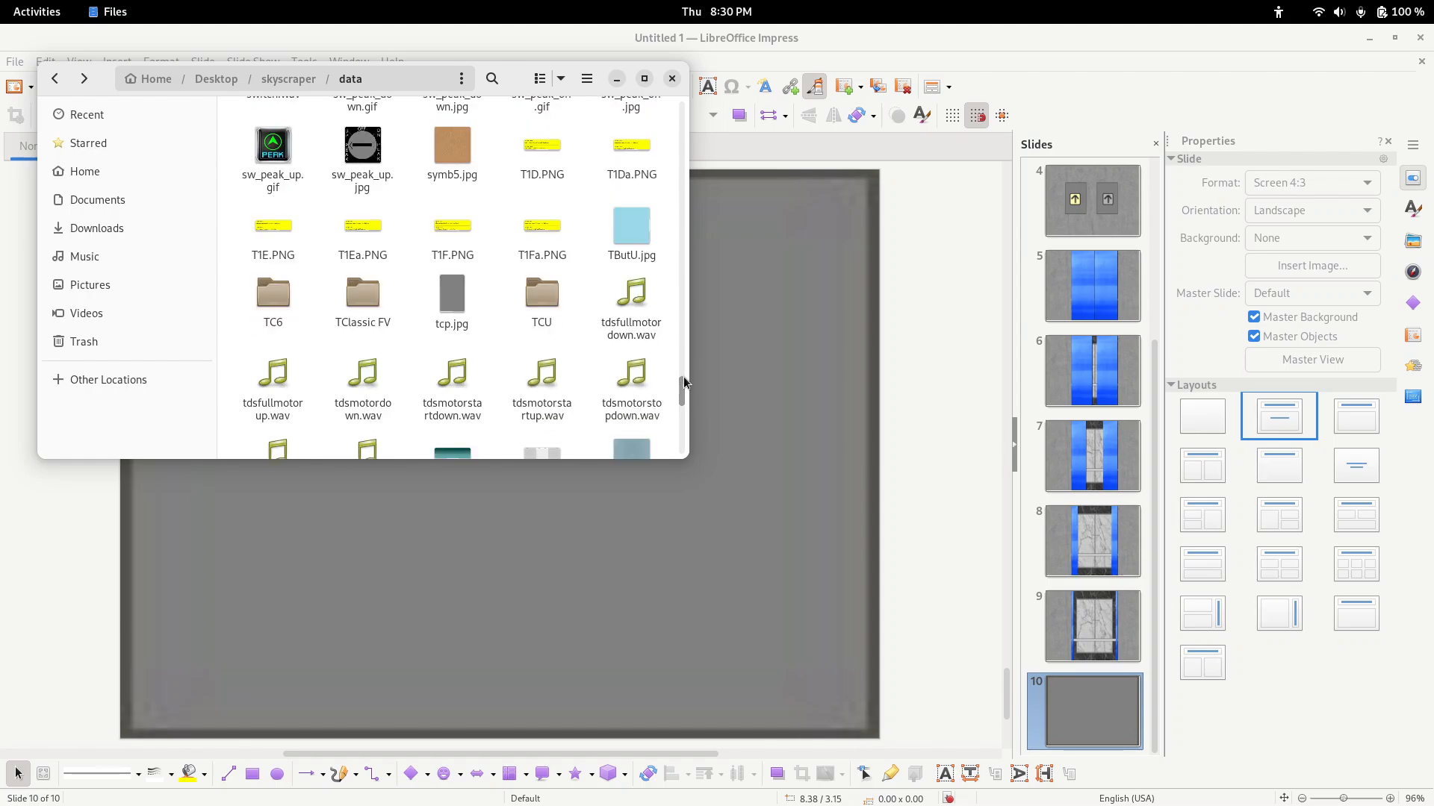
{"action": "scroll", "coordinate": [685, 385], "scroll_direction": "up", "scroll_amount": 4}
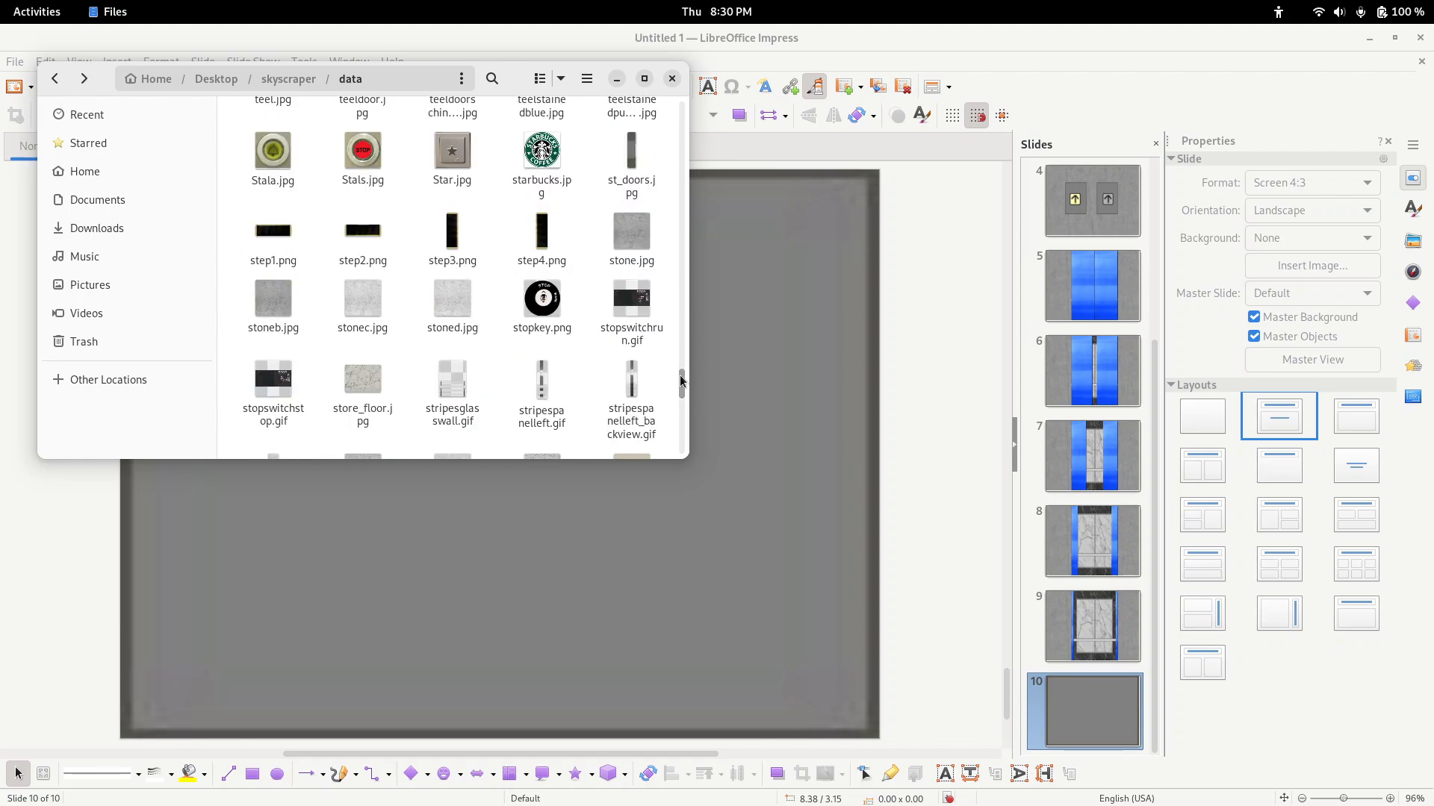
{"action": "scroll", "coordinate": [498, 269], "scroll_direction": "down", "scroll_amount": 2}
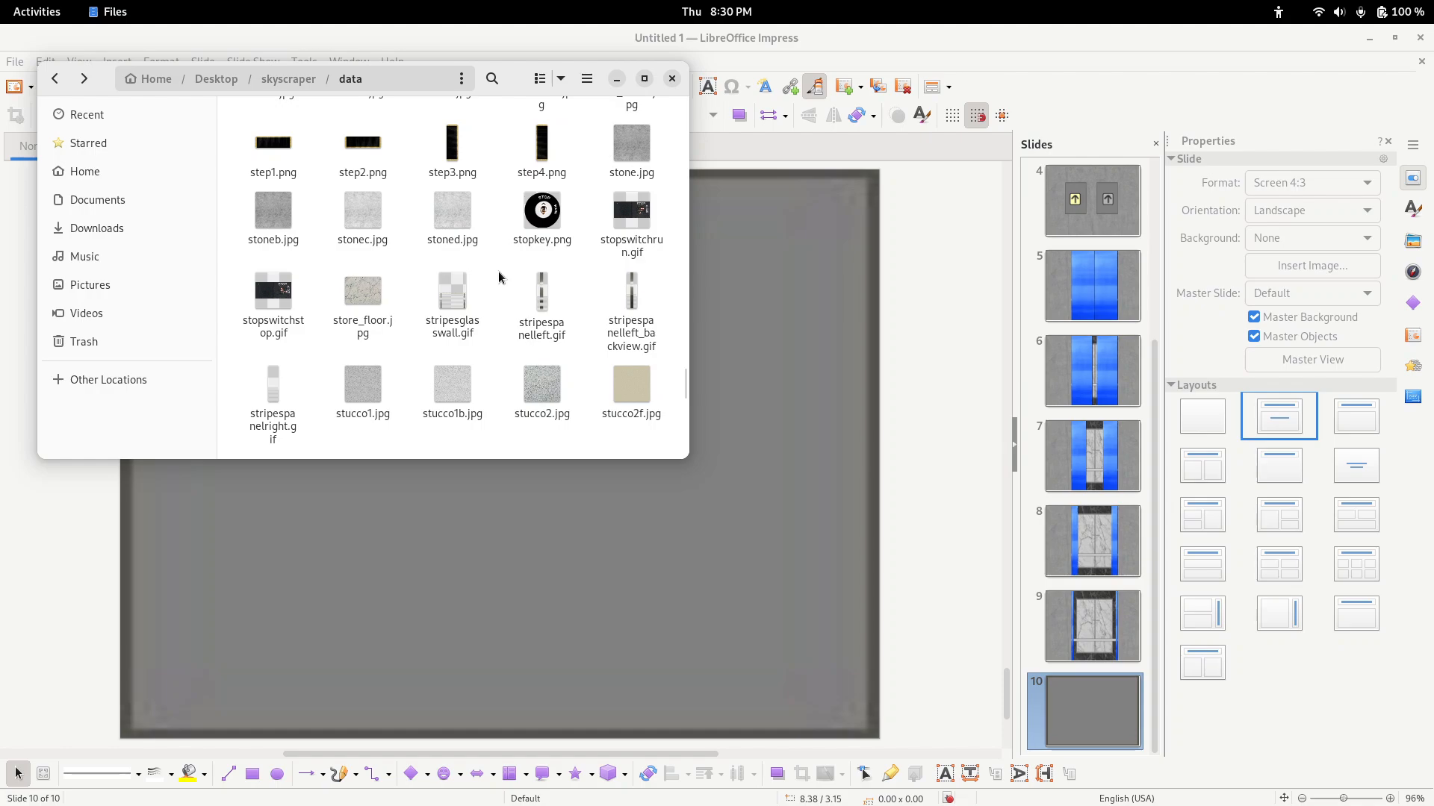
{"action": "scroll", "coordinate": [499, 271], "scroll_direction": "up", "scroll_amount": 8}
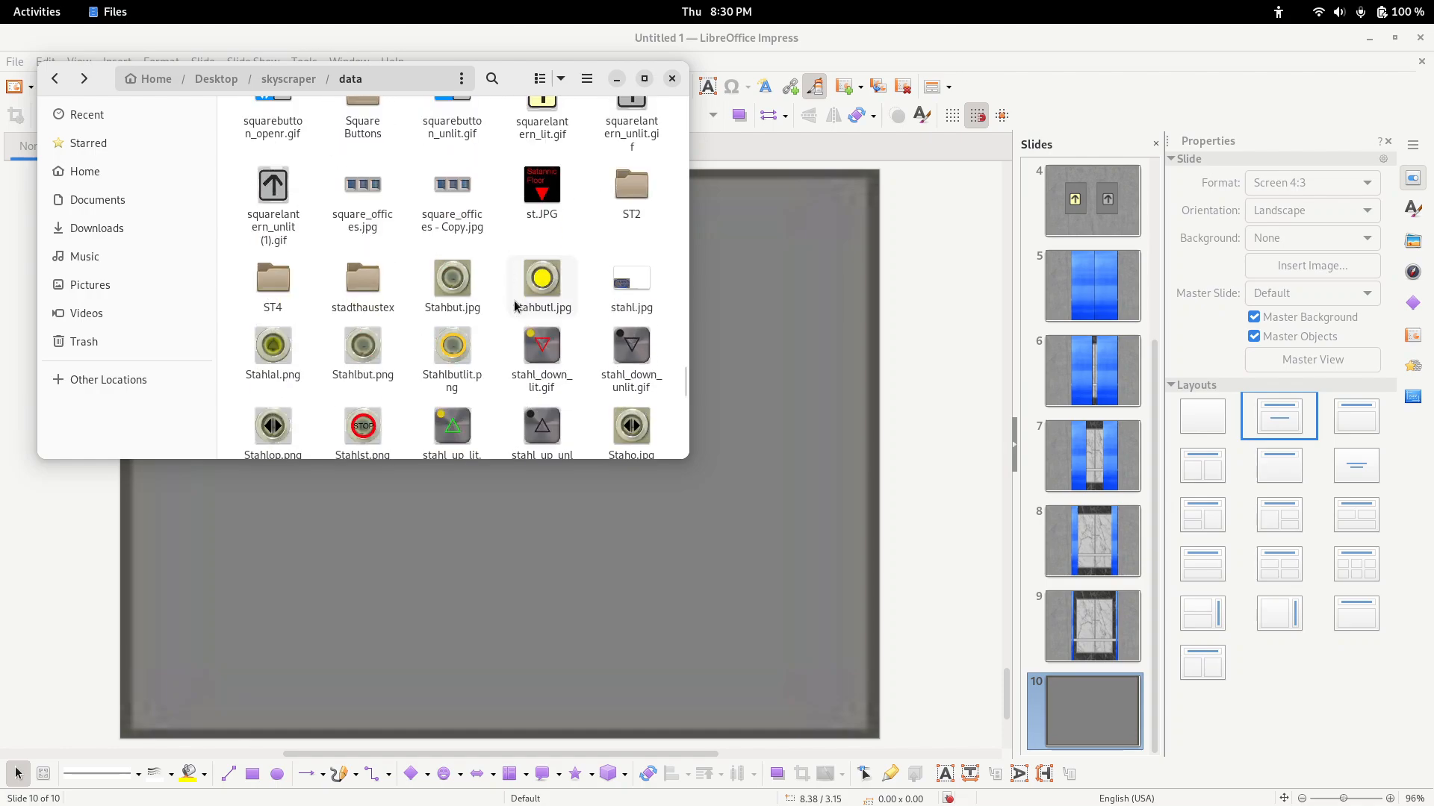
{"action": "scroll", "coordinate": [513, 306], "scroll_direction": "up", "scroll_amount": 6}
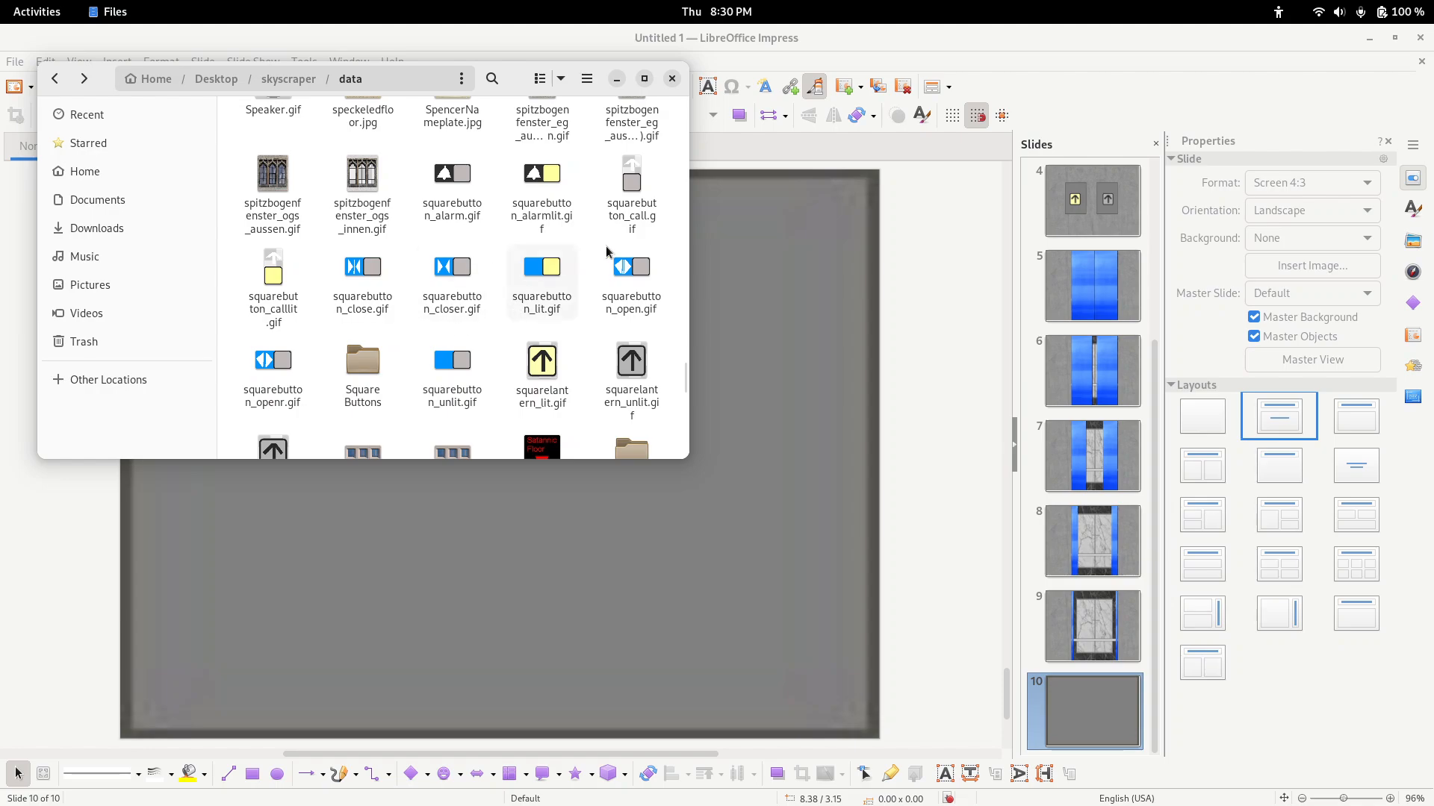
- Insert squarebutton_open.gif at 2.58 / 6.17 in and squarebutton_close.gif at 5.58 / 6.17 in on slide 10
{"action": "left_click", "coordinate": [647, 271]}
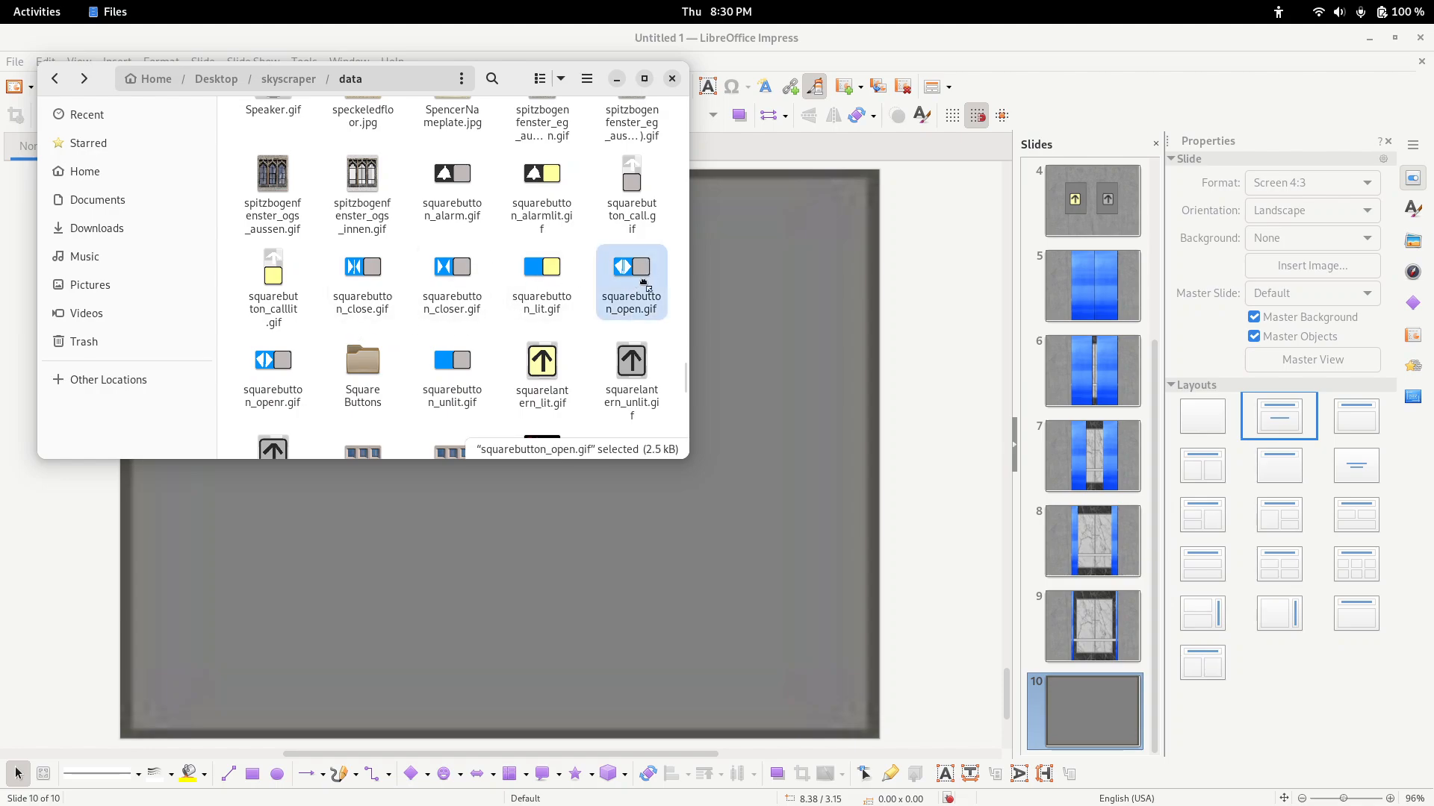
{"action": "left_click_drag", "start_coordinate": [643, 284], "coordinate": [389, 641]}
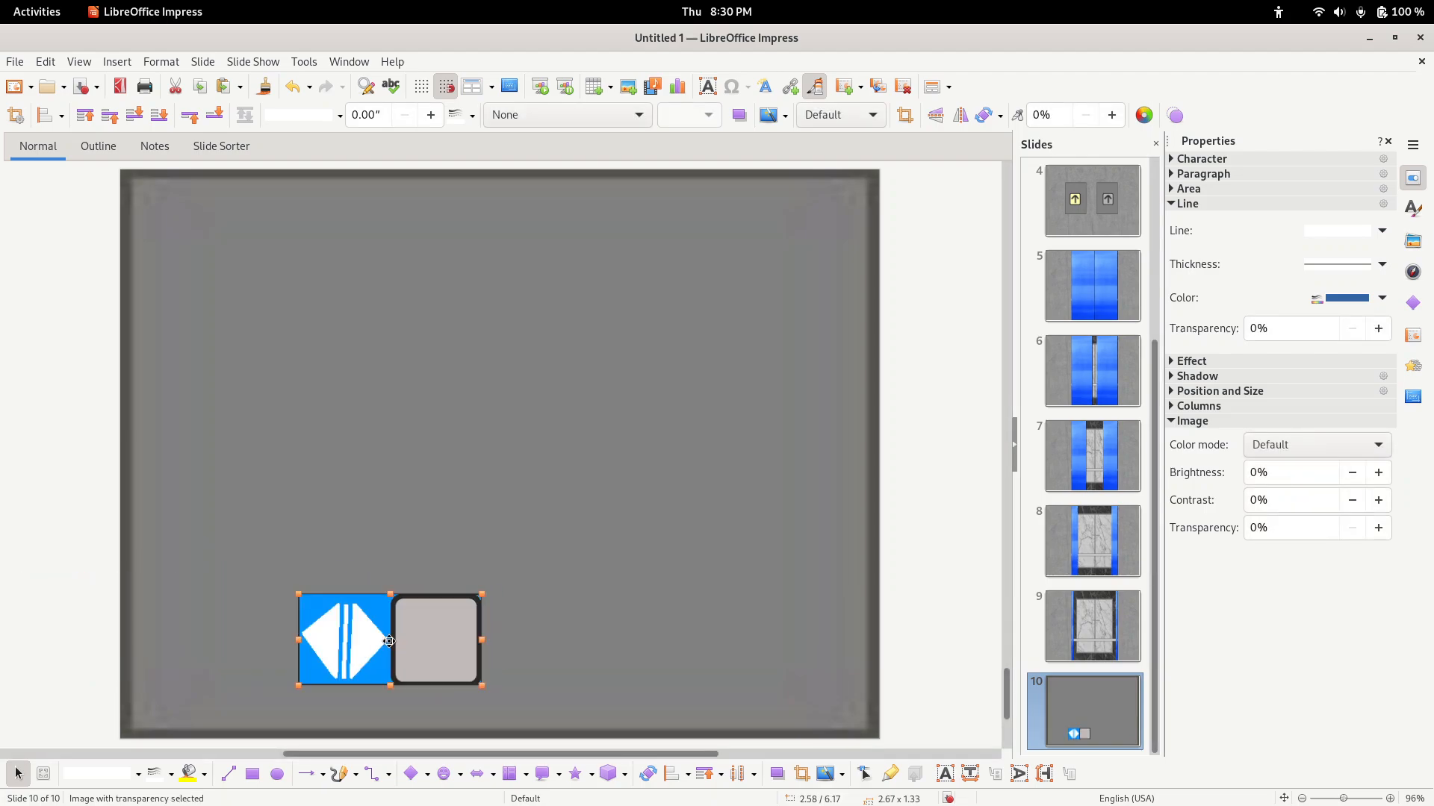
{"action": "key", "text": "super"}
{"action": "left_click", "coordinate": [418, 314]}
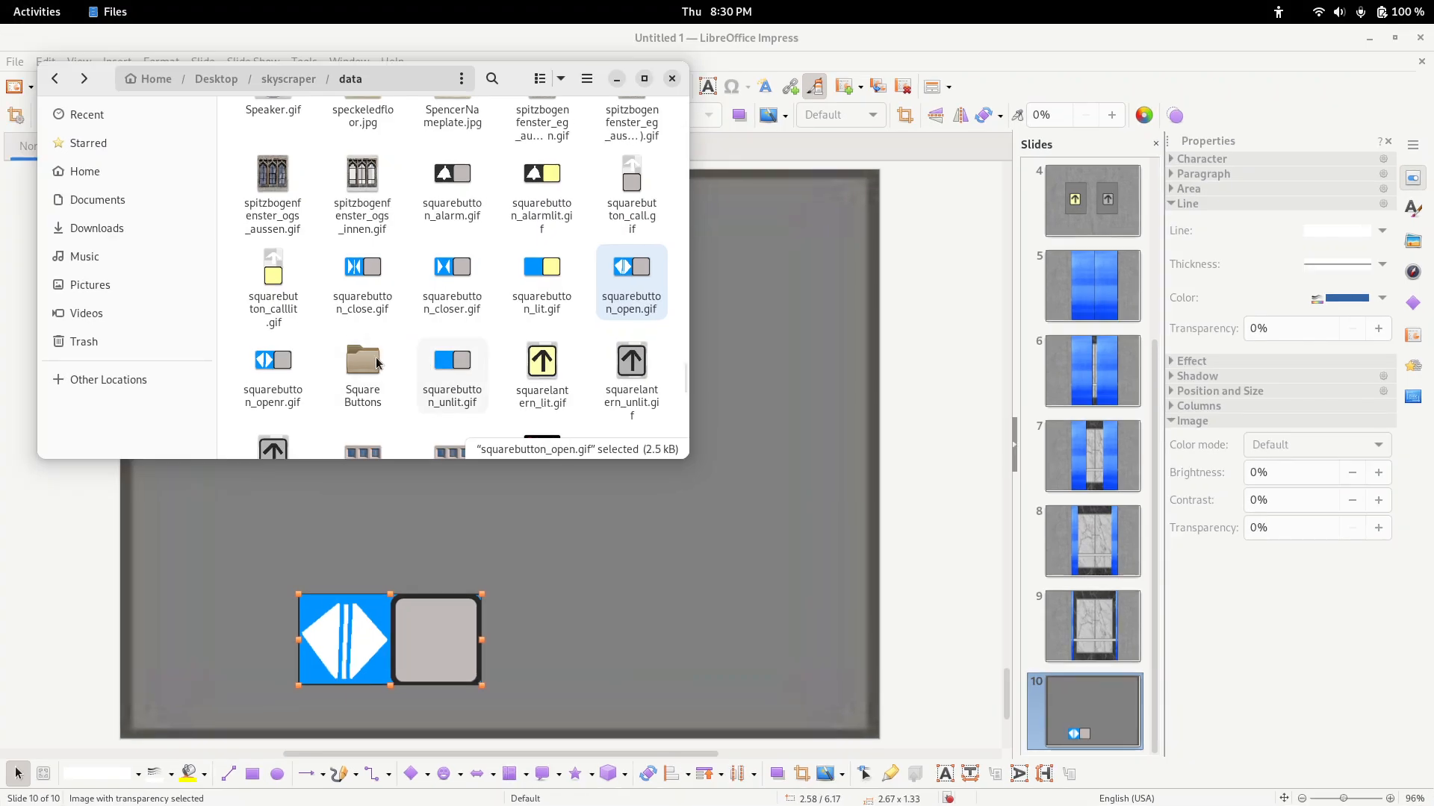
{"action": "left_click_drag", "start_coordinate": [362, 272], "coordinate": [575, 632]}
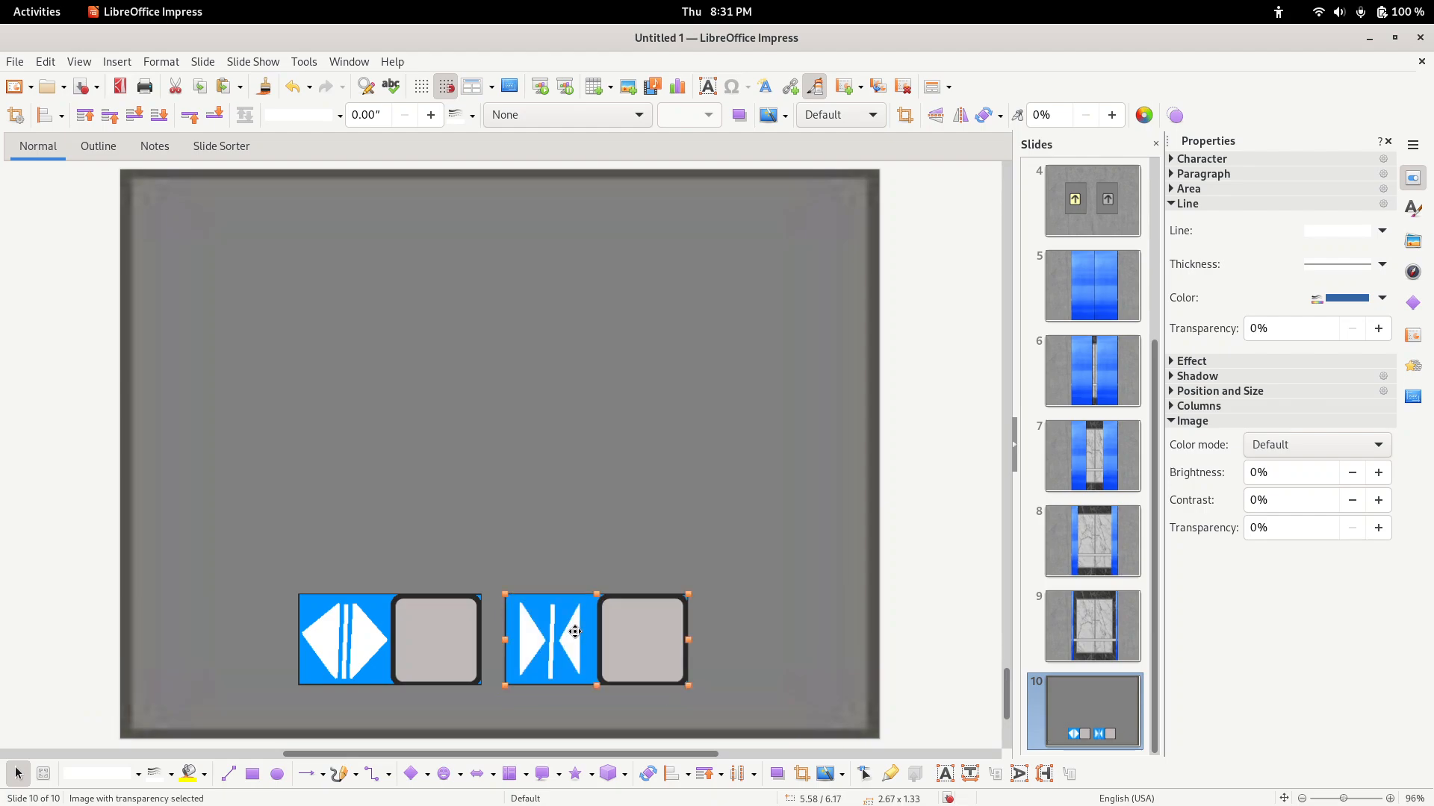
- Insert squarebutton_unlit.gif on slide 10 above the door-open button, positioned at 2.58 / 4.42 in
{"action": "key", "text": "super"}
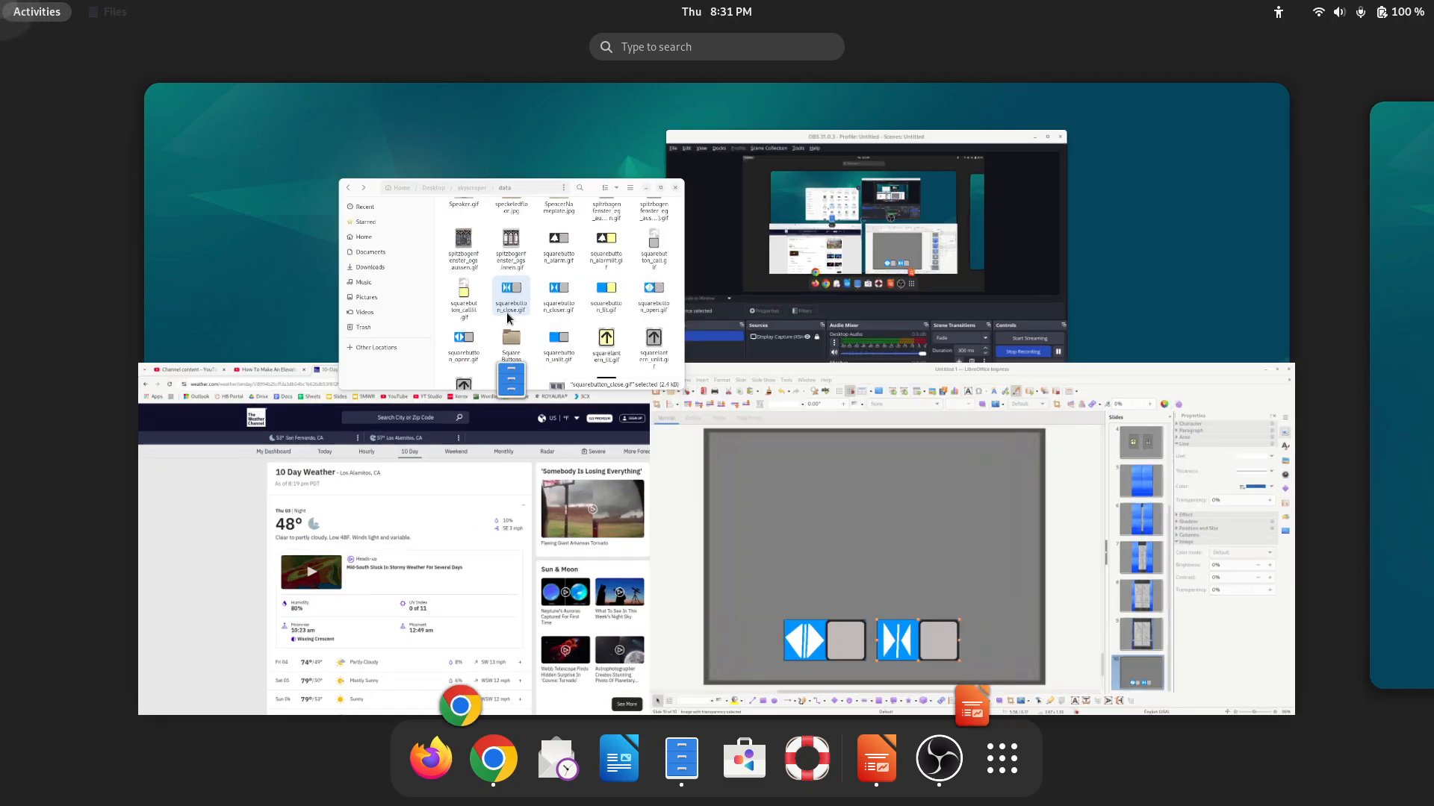
{"action": "left_click", "coordinate": [500, 282]}
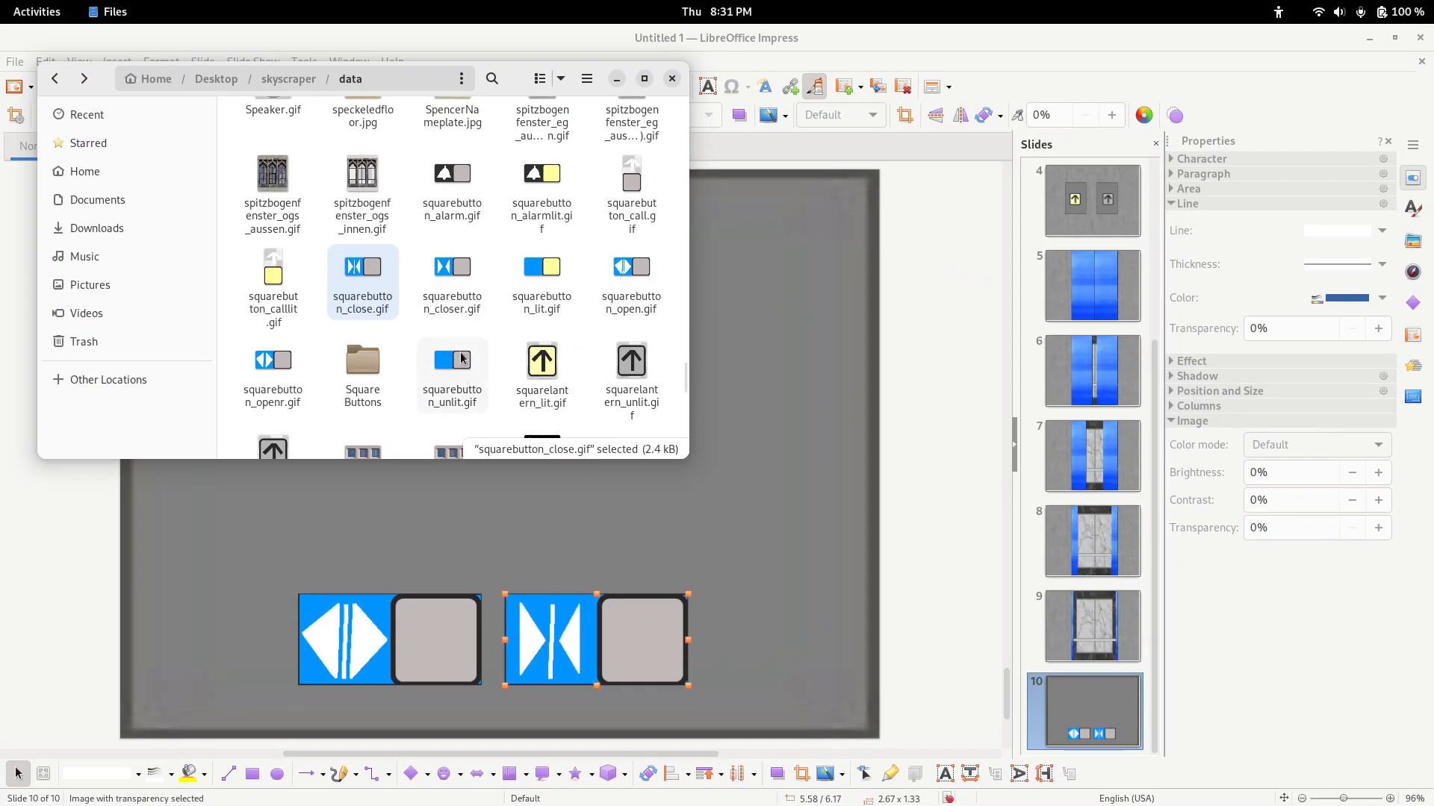
{"action": "left_click_drag", "start_coordinate": [462, 359], "coordinate": [386, 502]}
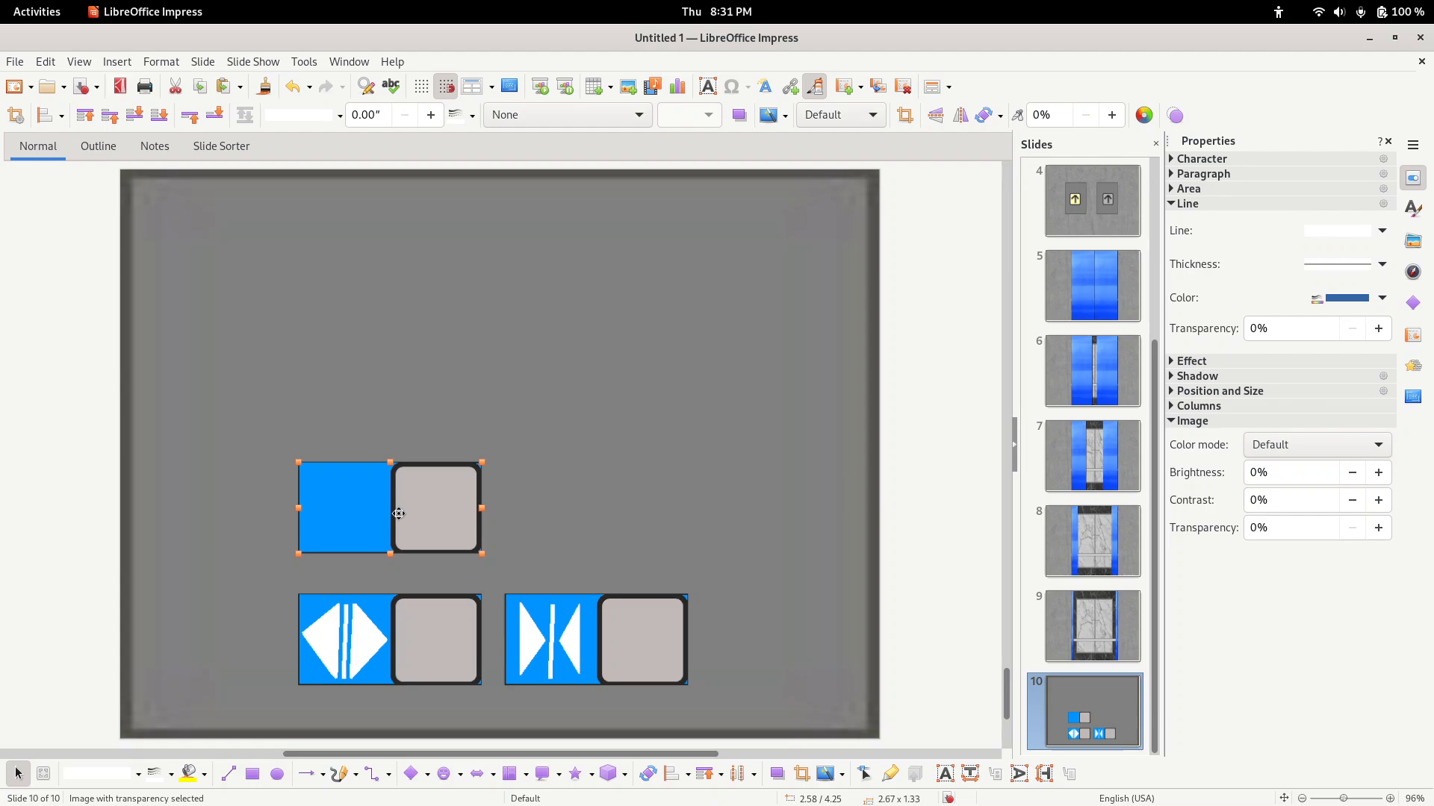
{"action": "left_click_drag", "start_coordinate": [398, 505], "coordinate": [397, 515]}
- Copy the blank unlit button image and paste five duplicates of it on slide 10
{"action": "right_click", "coordinate": [401, 518]}
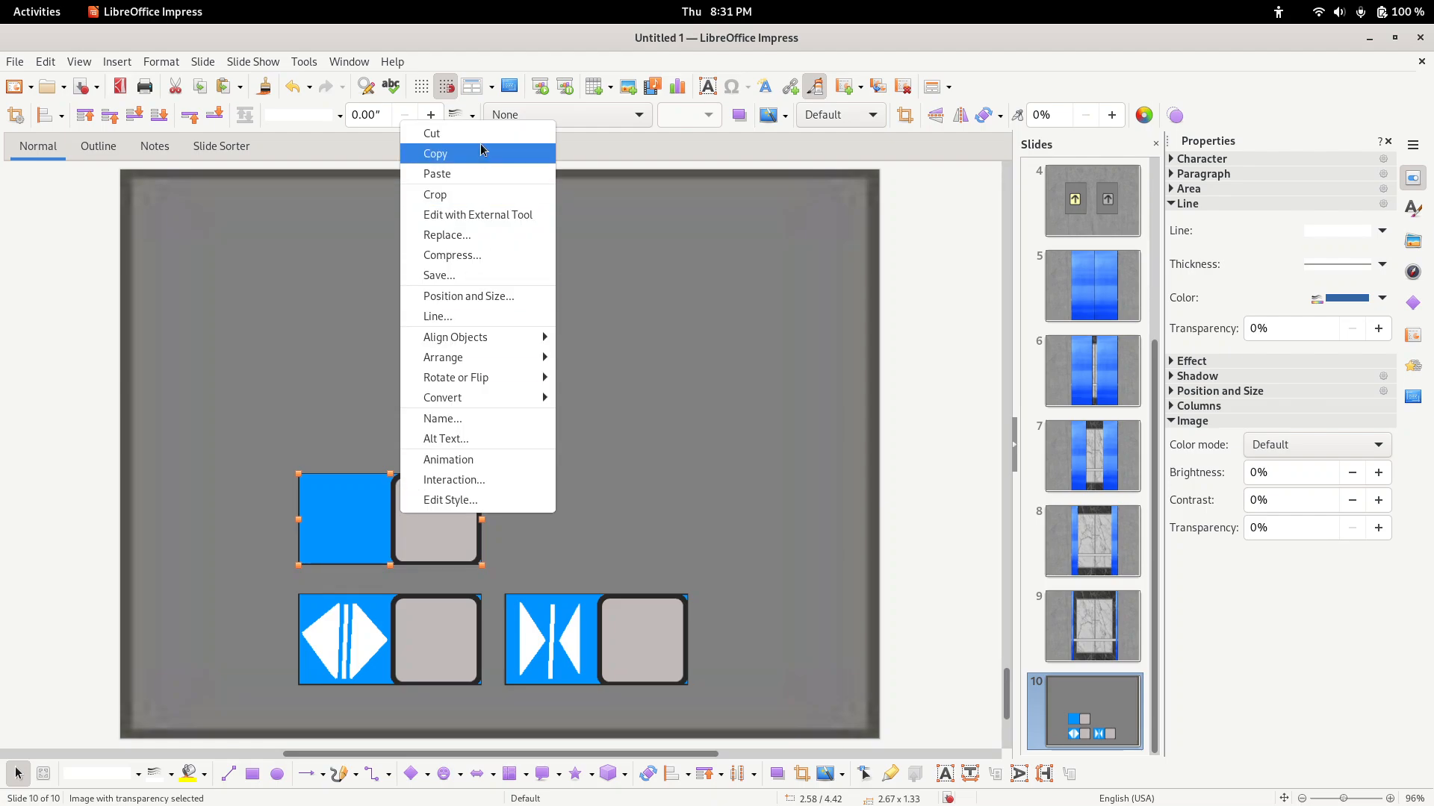
{"action": "left_click", "coordinate": [475, 153]}
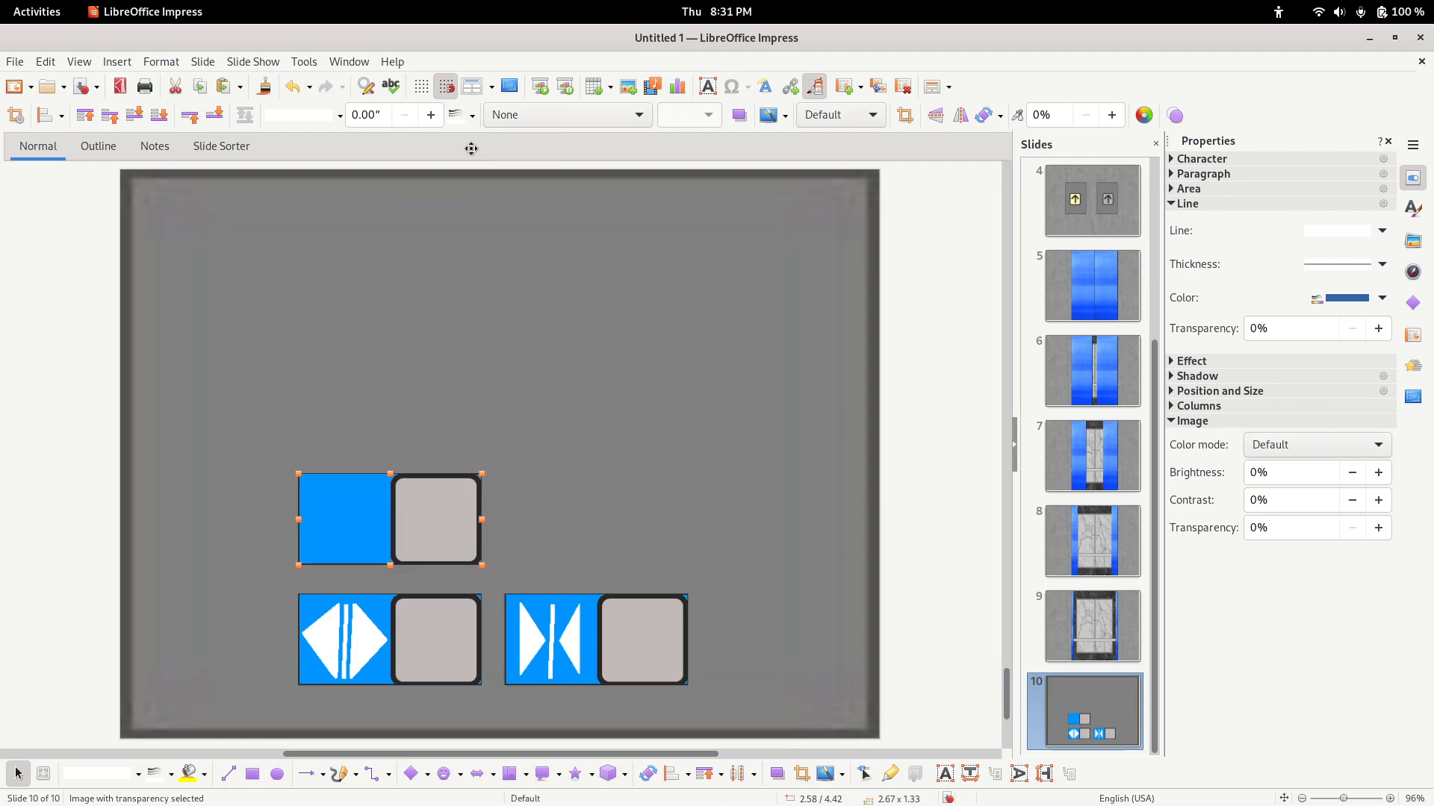
{"action": "right_click", "coordinate": [397, 516]}
{"action": "left_click", "coordinate": [453, 180]}
{"action": "right_click", "coordinate": [401, 520]}
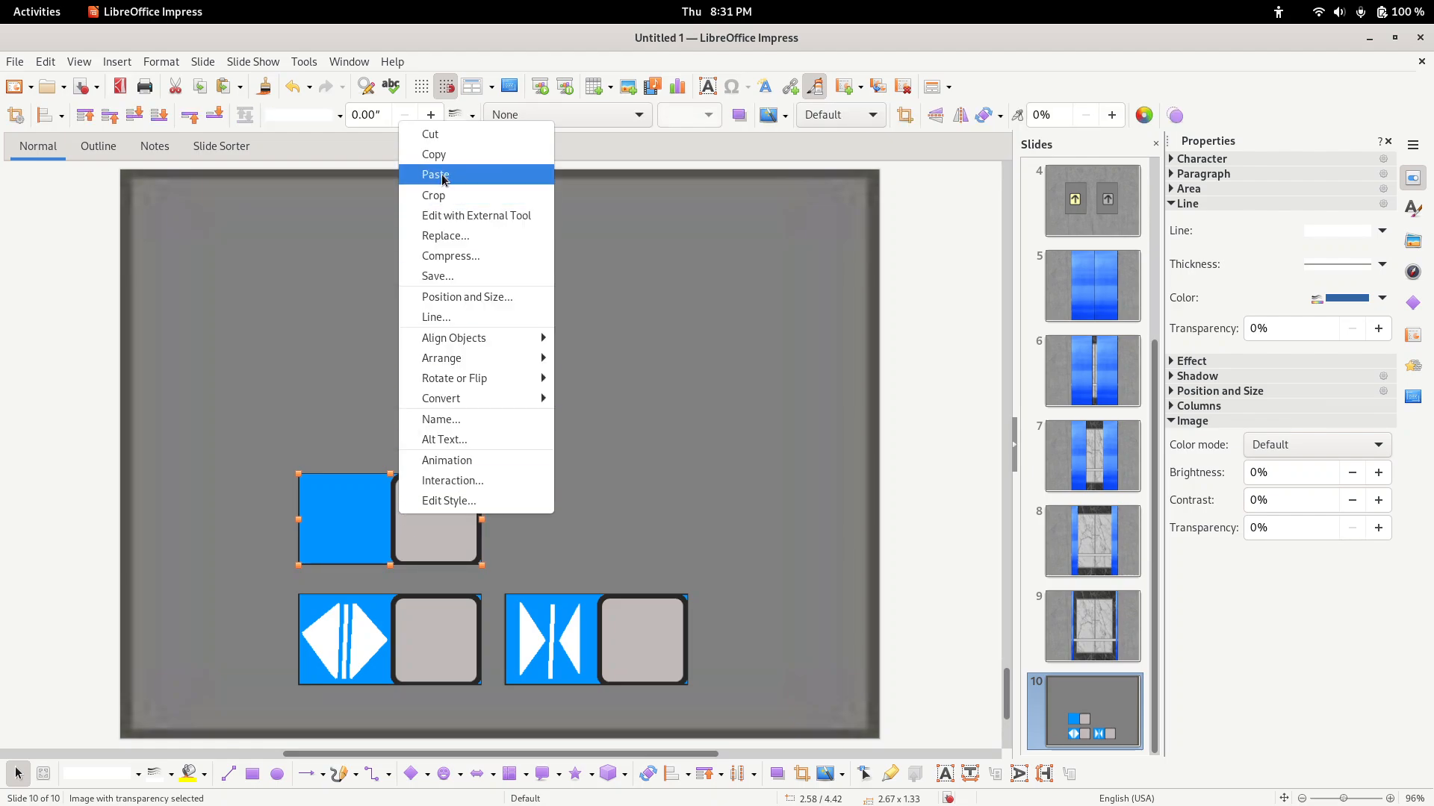
{"action": "left_click", "coordinate": [442, 174]}
{"action": "right_click", "coordinate": [425, 533]}
{"action": "left_click", "coordinate": [479, 187]}
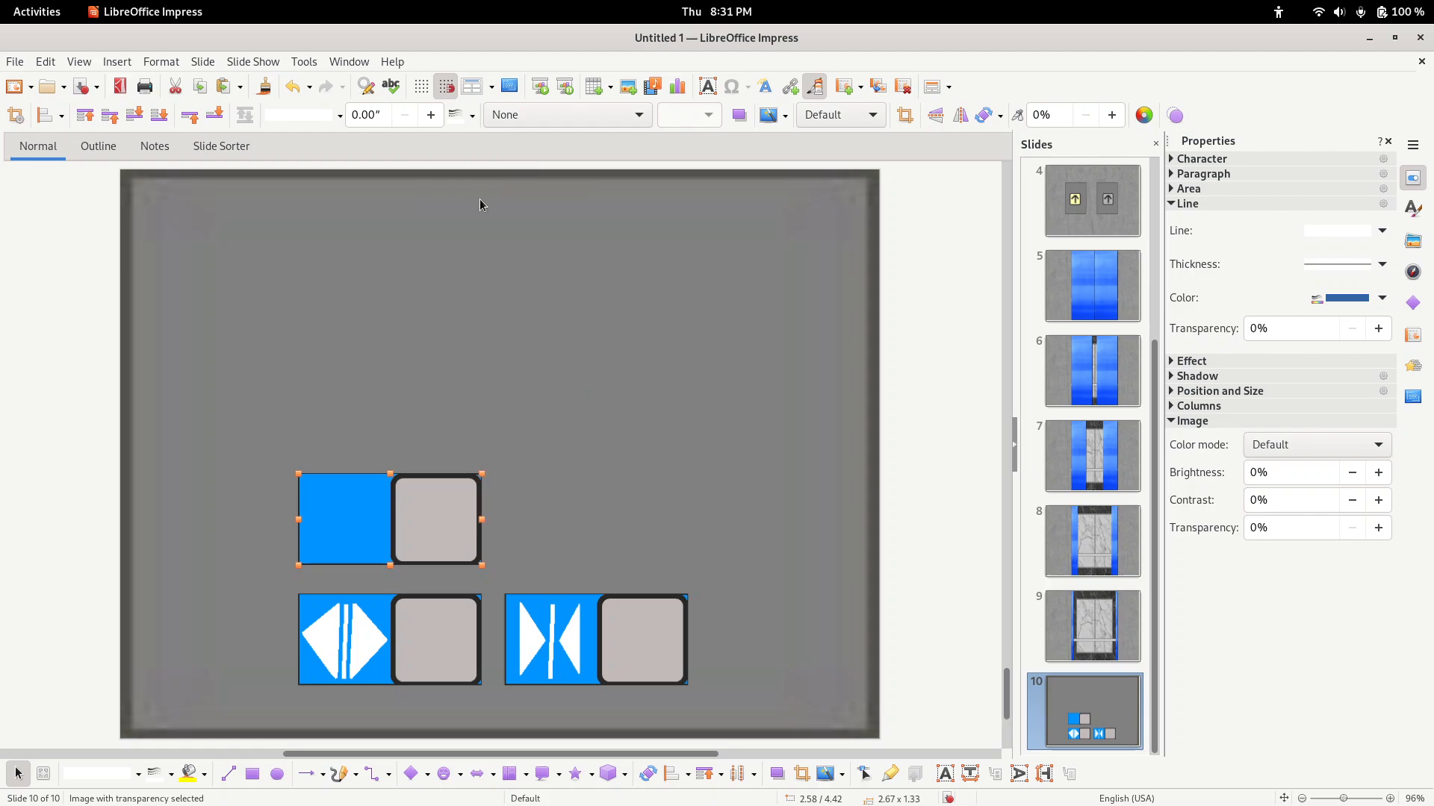
{"action": "right_click", "coordinate": [446, 521]}
{"action": "left_click", "coordinate": [478, 177]}
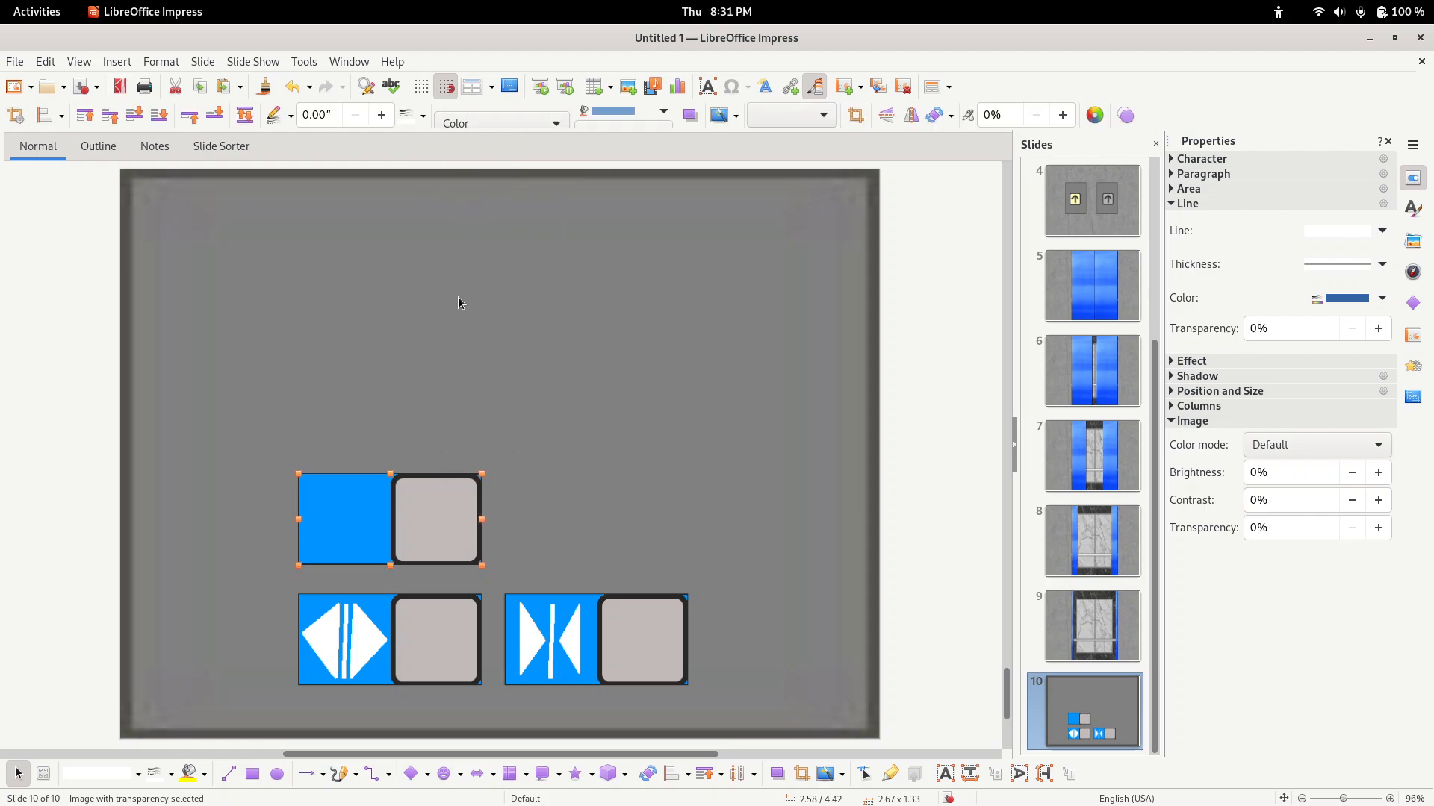
{"action": "right_click", "coordinate": [438, 499]}
{"action": "left_click", "coordinate": [493, 158]}
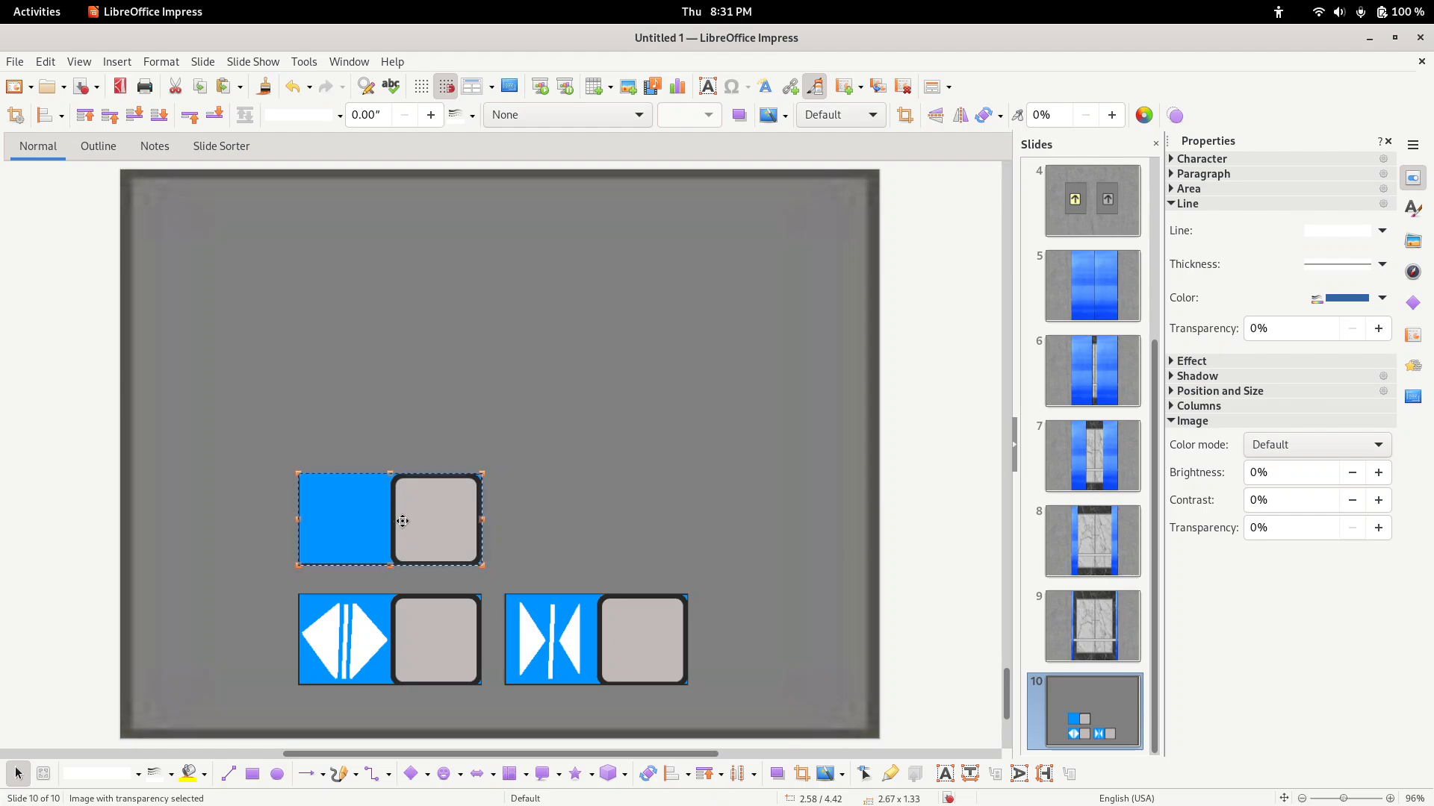
- Spread the pasted blank buttons into a grid of three rows and two columns above the door-open and door-close buttons
{"action": "left_click_drag", "start_coordinate": [400, 518], "coordinate": [597, 389]}
{"action": "mouse_move", "coordinate": [396, 424]}
{"action": "left_mouse_down"}
{"action": "mouse_move", "coordinate": [400, 314]}
{"action": "mouse_move", "coordinate": [398, 424]}
{"action": "left_mouse_up"}
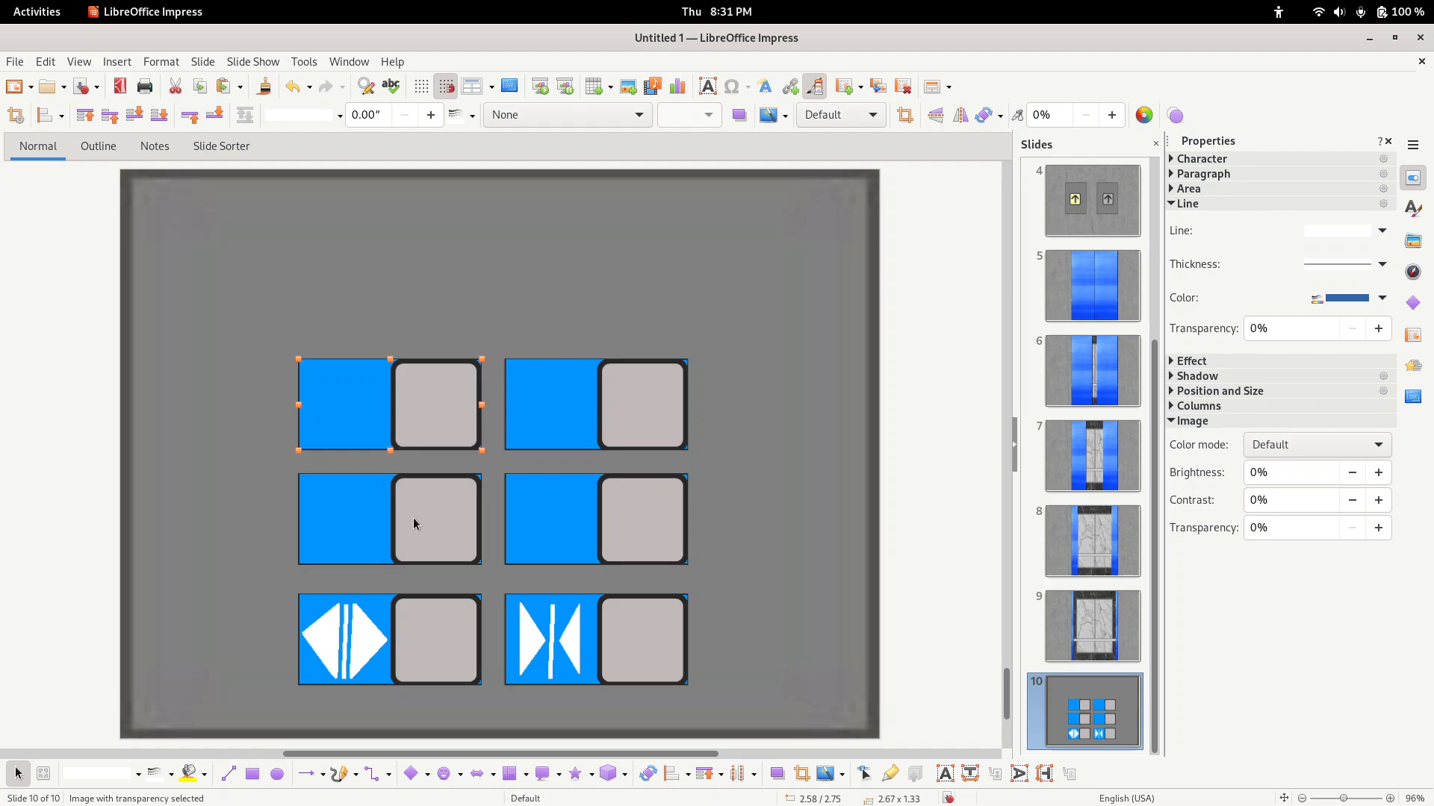
{"action": "left_click_drag", "start_coordinate": [413, 517], "coordinate": [410, 291]}
{"action": "left_click_drag", "start_coordinate": [413, 514], "coordinate": [616, 293]}
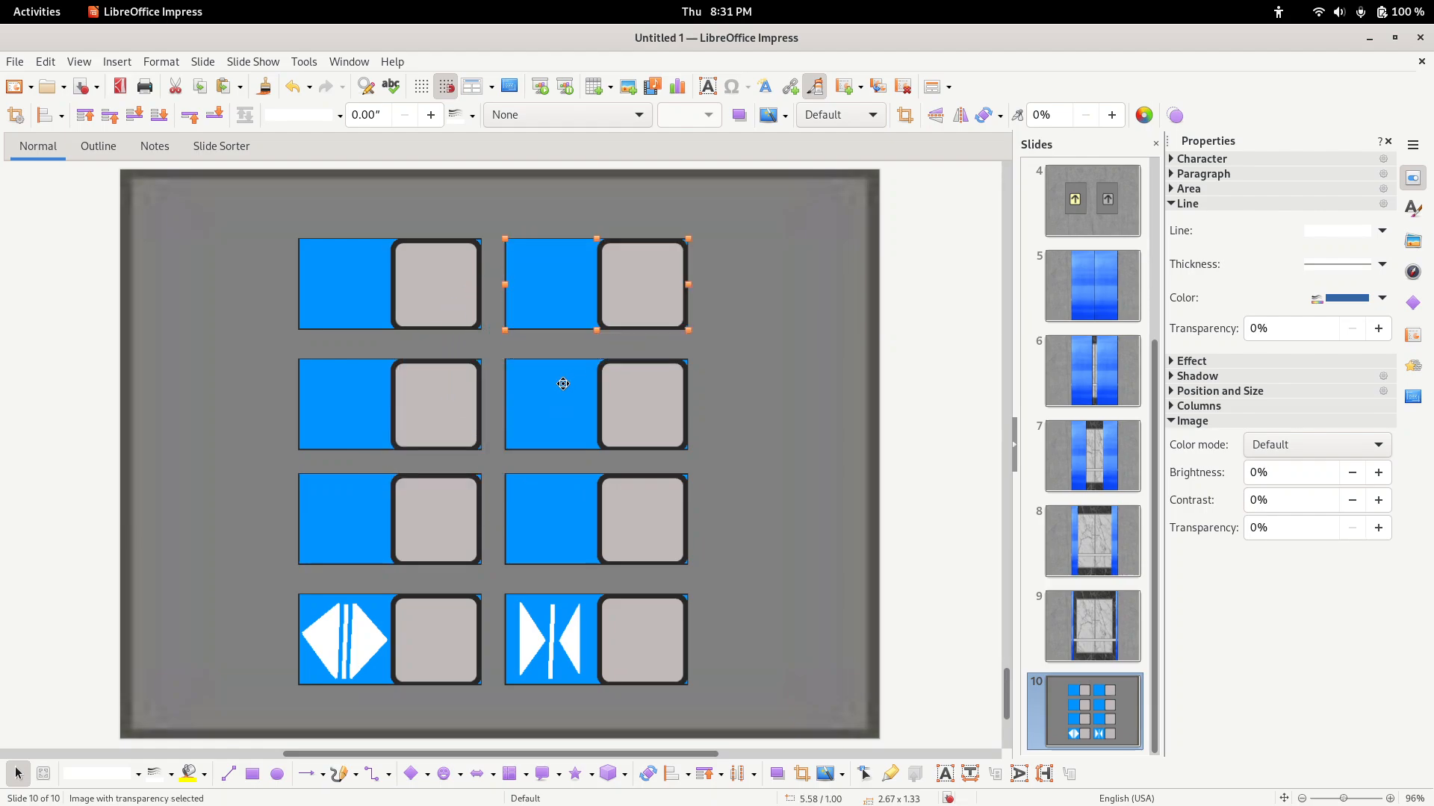
- Insert a Fontwork object in the Simple style on slide 10 and replace its text with *1
{"action": "left_click", "coordinate": [158, 397]}
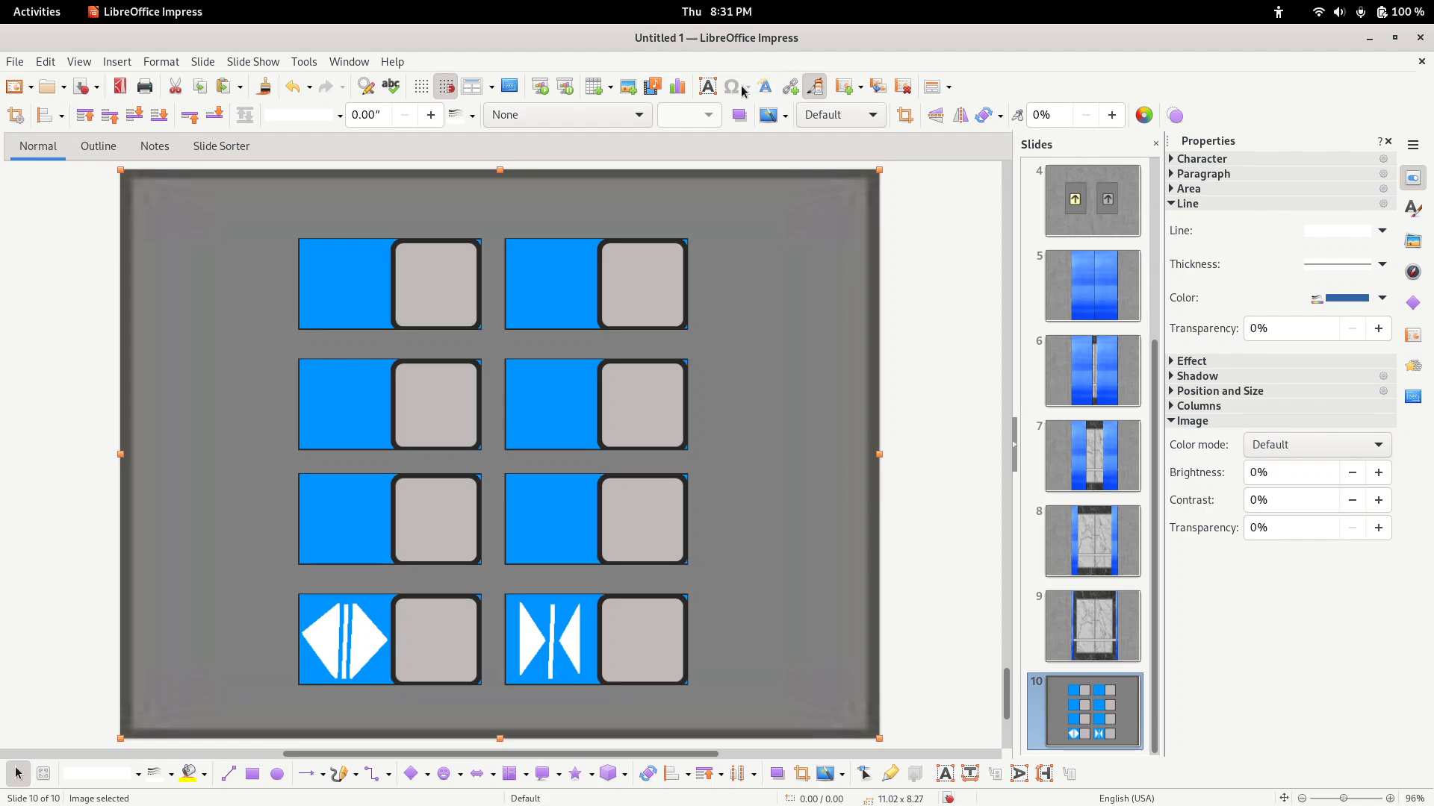
{"action": "left_click", "coordinate": [766, 88]}
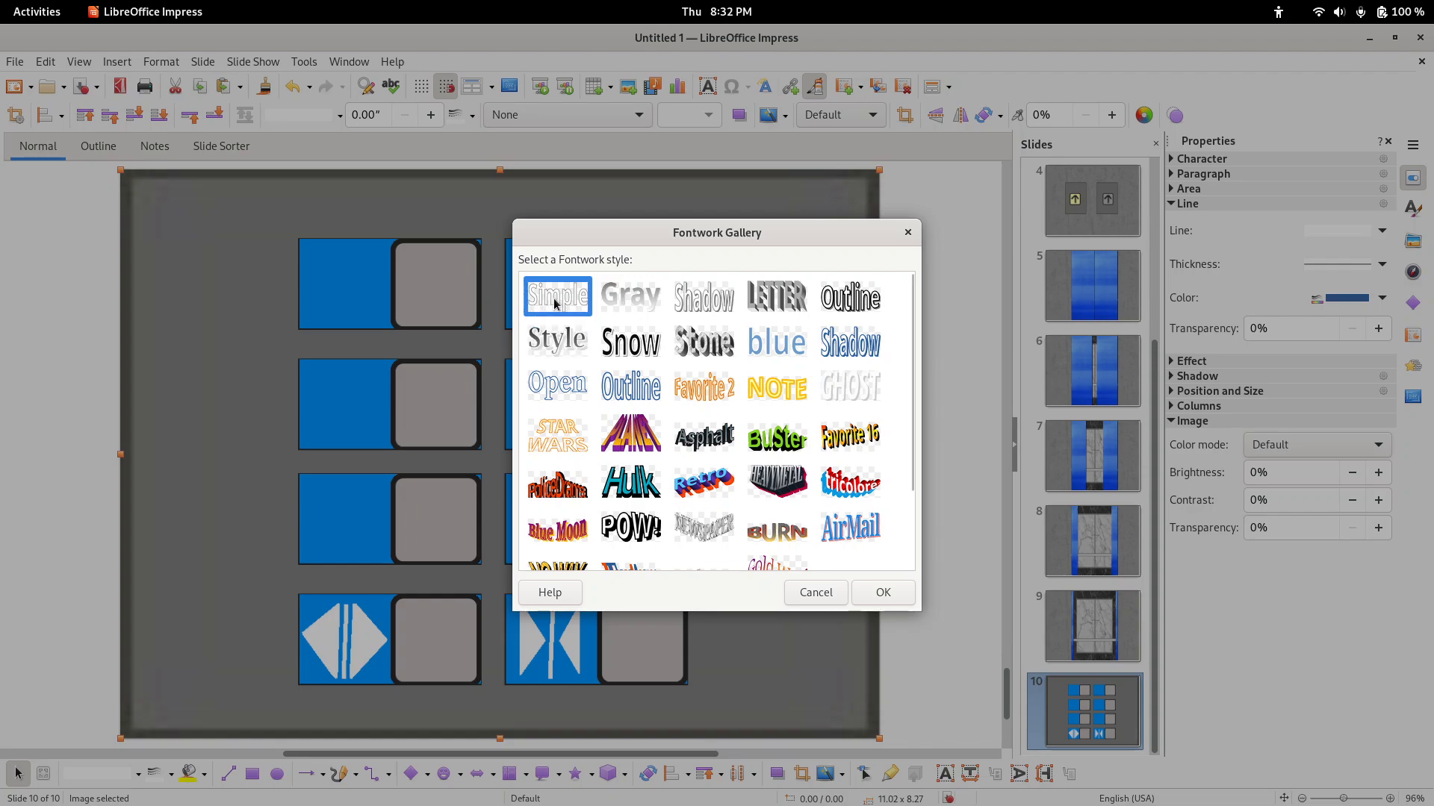
{"action": "double_click", "coordinate": [554, 301]}
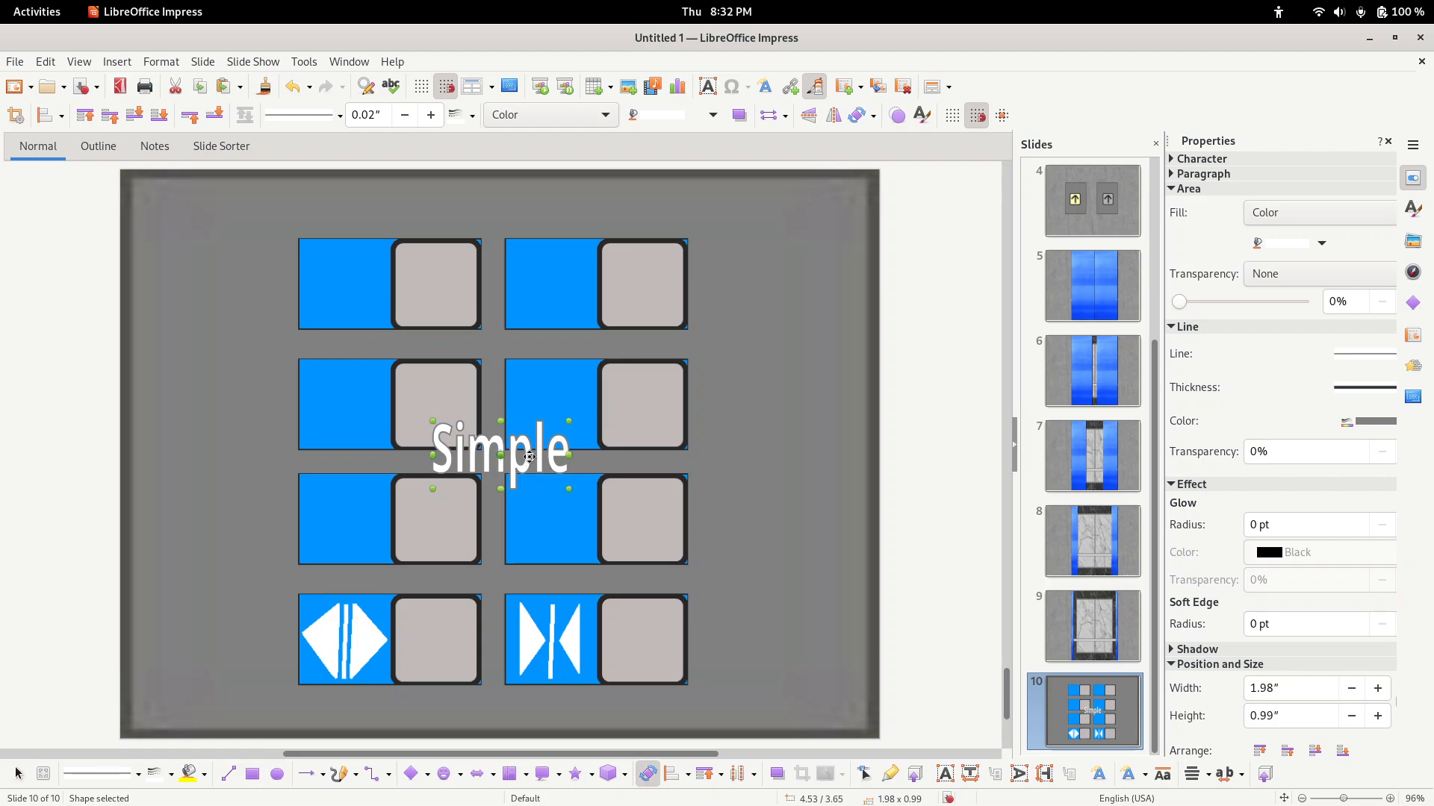
{"action": "double_click", "coordinate": [548, 456]}
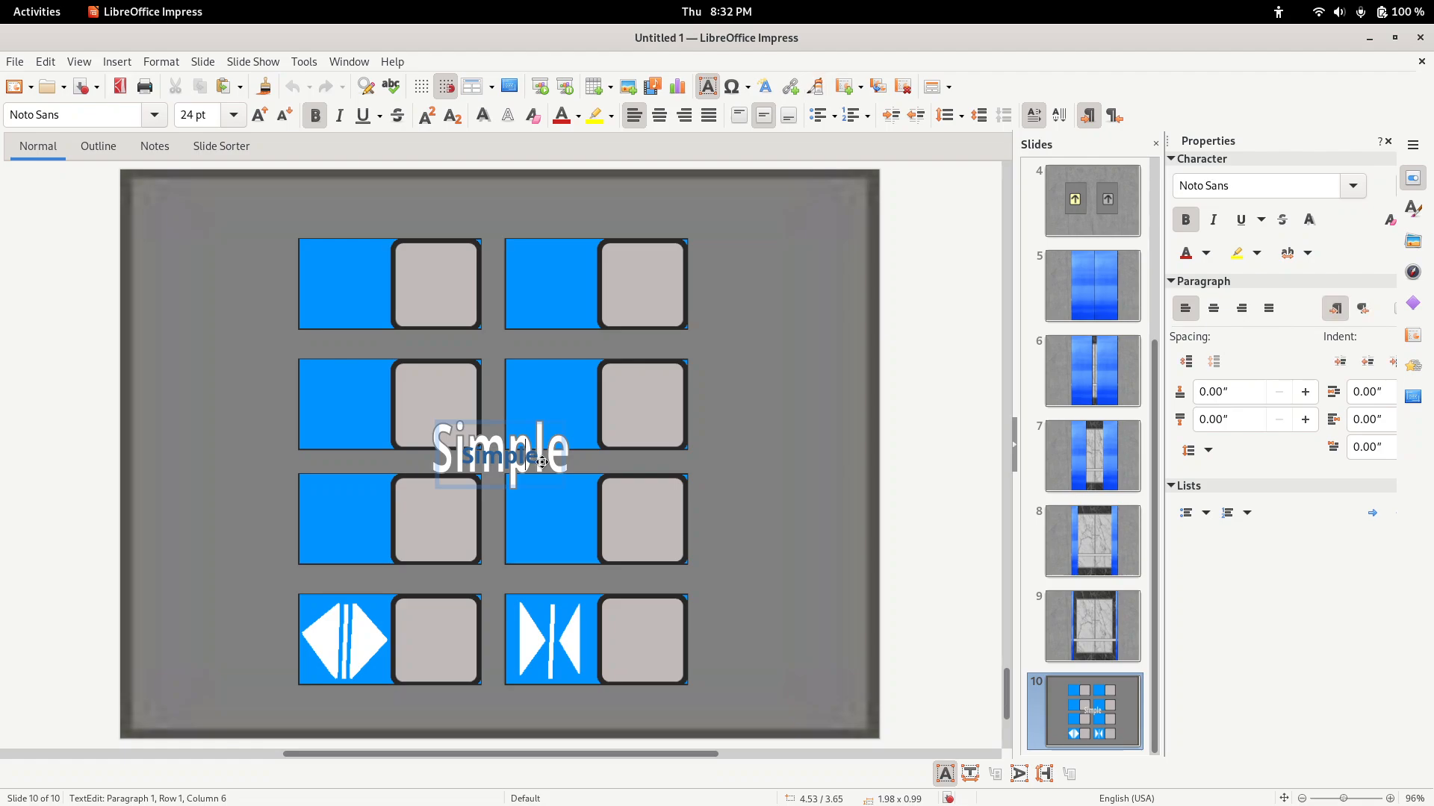
{"action": "key", "text": "Right"}
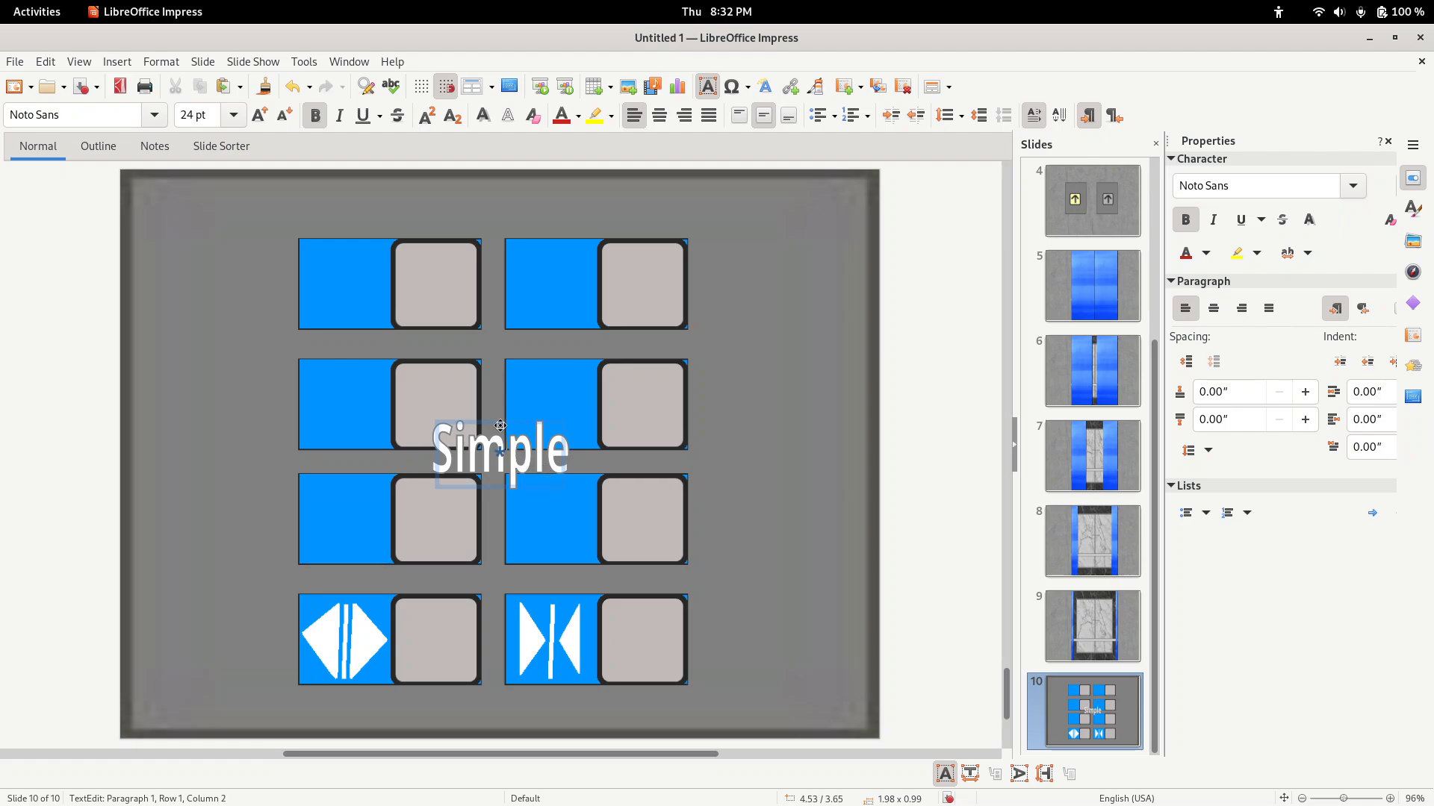
{"action": "key", "text": "Right"}
{"action": "left_click", "coordinate": [950, 325]}
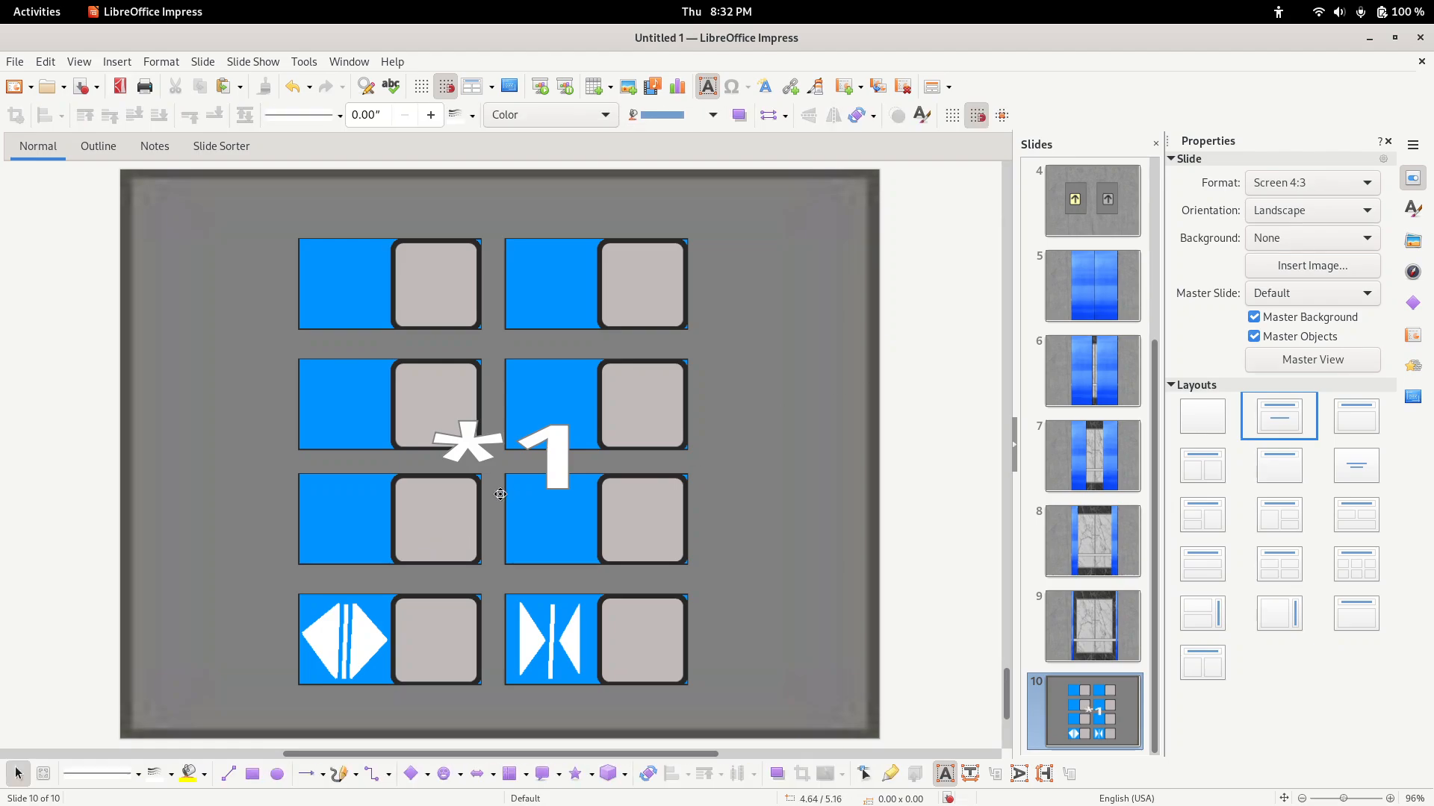
- Shrink the *1 Fontwork to 0.97 × 0.85 in on the blue area above the door-open symbol, at 2.75 / 4.65 in, and copy it
{"action": "left_click", "coordinate": [555, 473]}
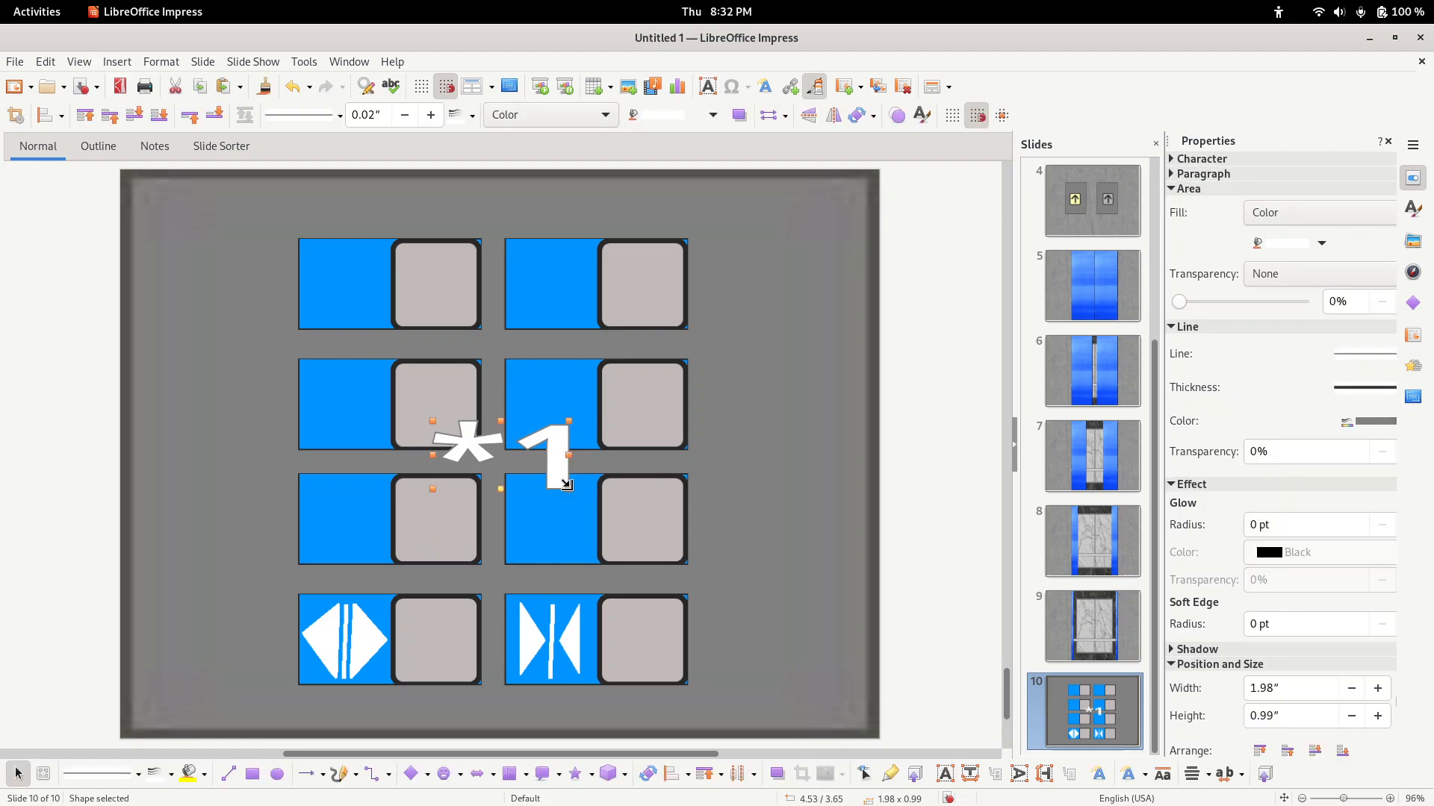
{"action": "left_click_drag", "start_coordinate": [566, 485], "coordinate": [366, 535]}
{"action": "right_click", "coordinate": [368, 533]}
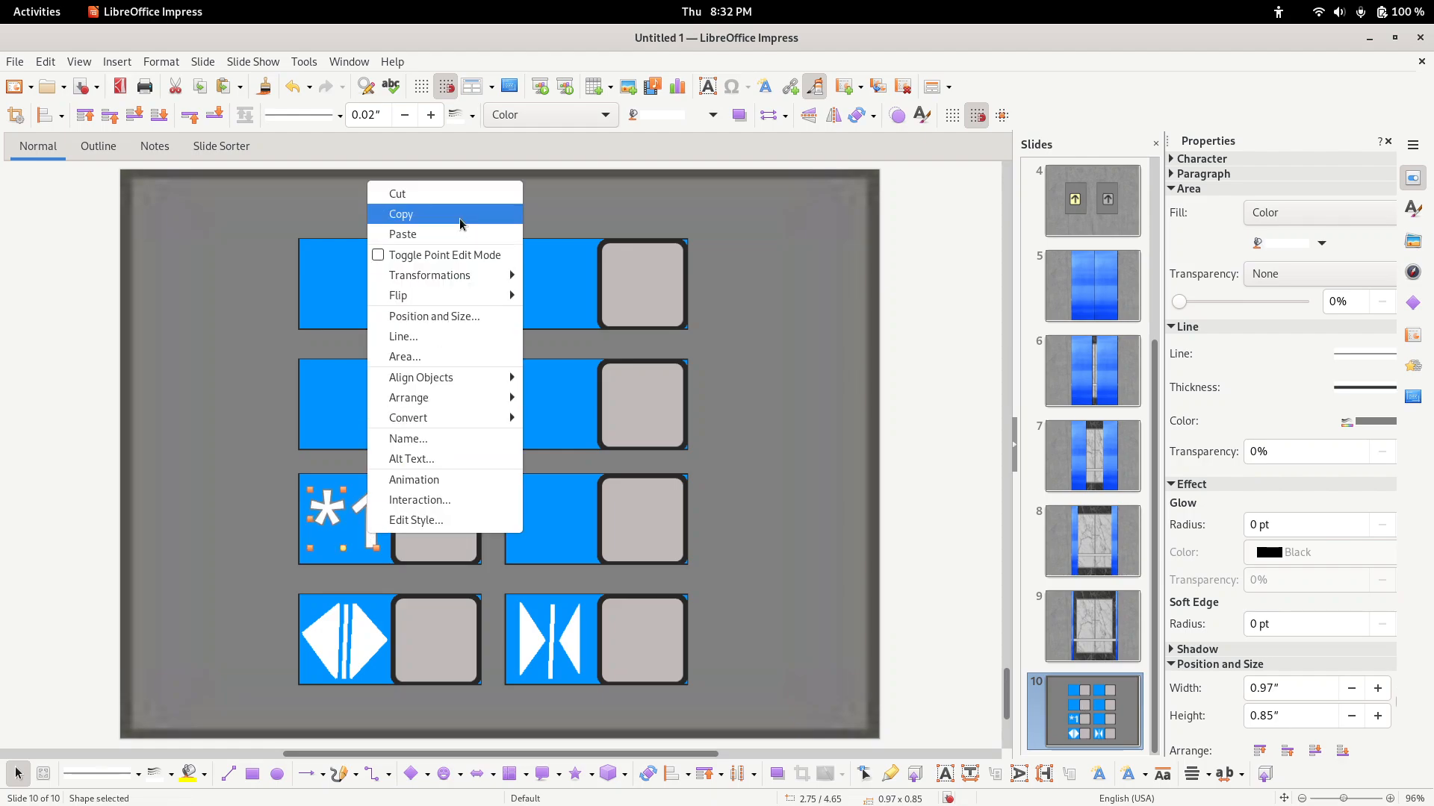
{"action": "left_click", "coordinate": [460, 216]}
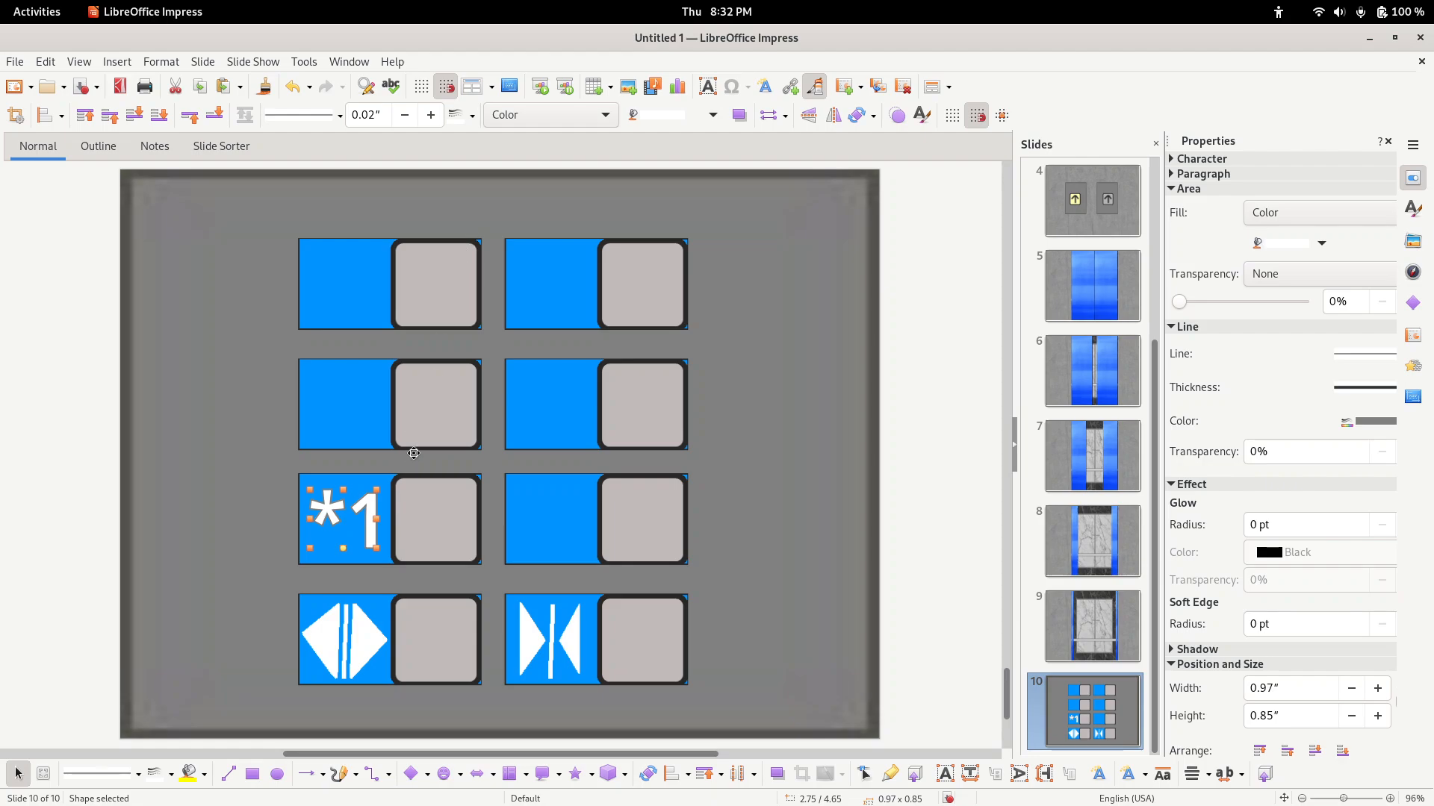
- Place a copy of the *1 Fontwork on the blue area above the door-close symbol and change its text to 2
{"action": "left_click_drag", "start_coordinate": [371, 537], "coordinate": [577, 533]}
{"action": "left_click", "coordinate": [579, 532]}
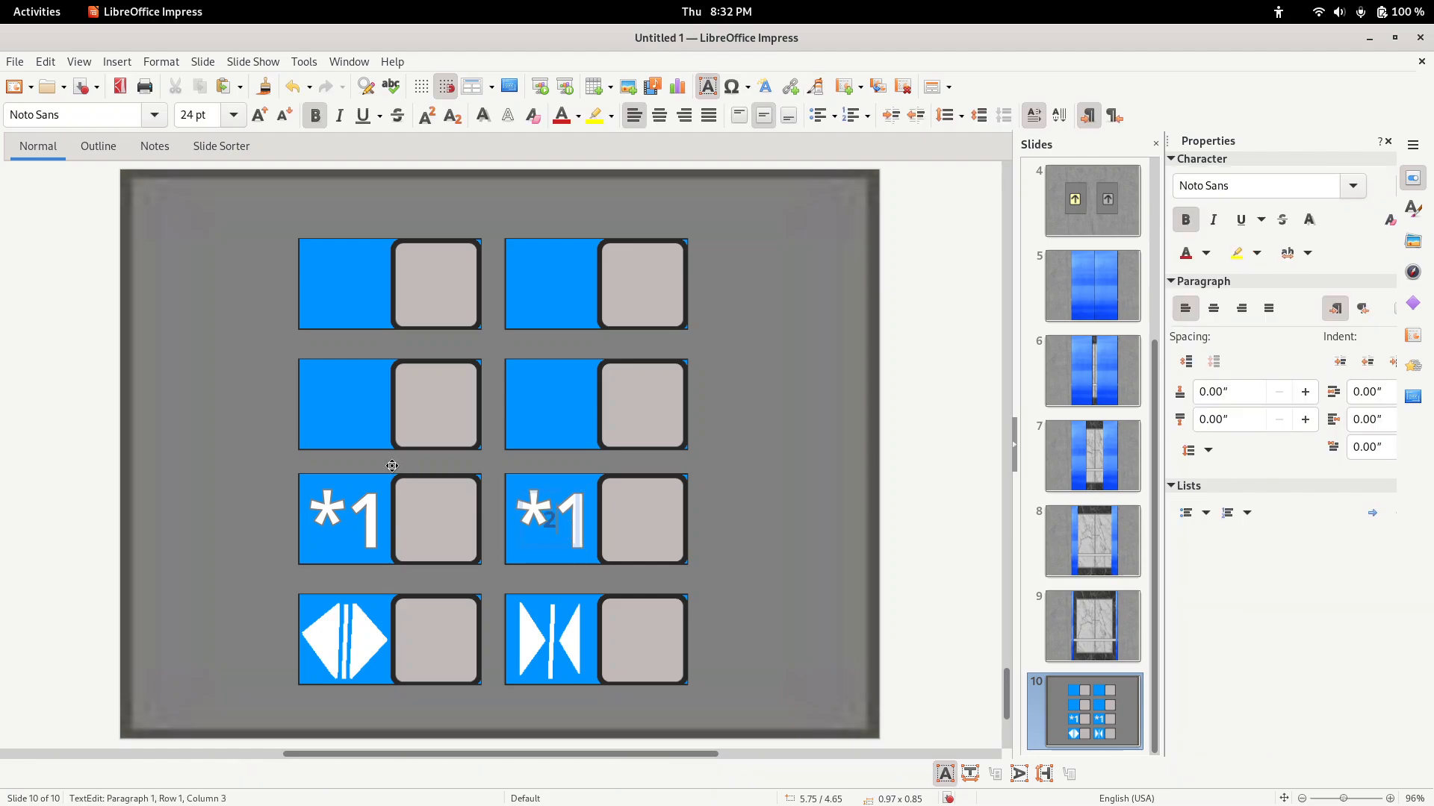
{"action": "left_click", "coordinate": [750, 467]}
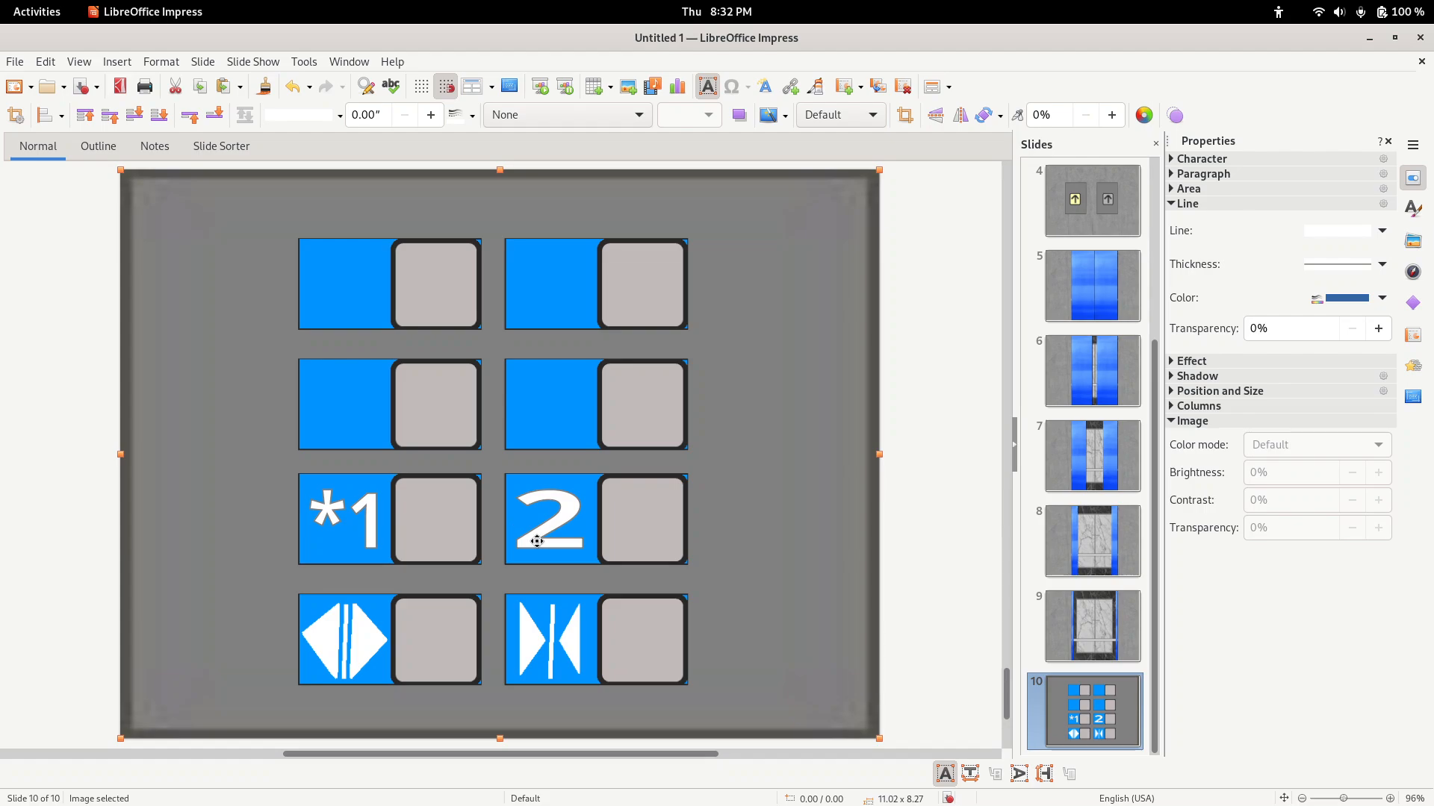
- Narrow the 2 Fontwork to 0.72 in and nudge it left to 5.92 / 4.65 in
{"action": "left_click", "coordinate": [537, 541]}
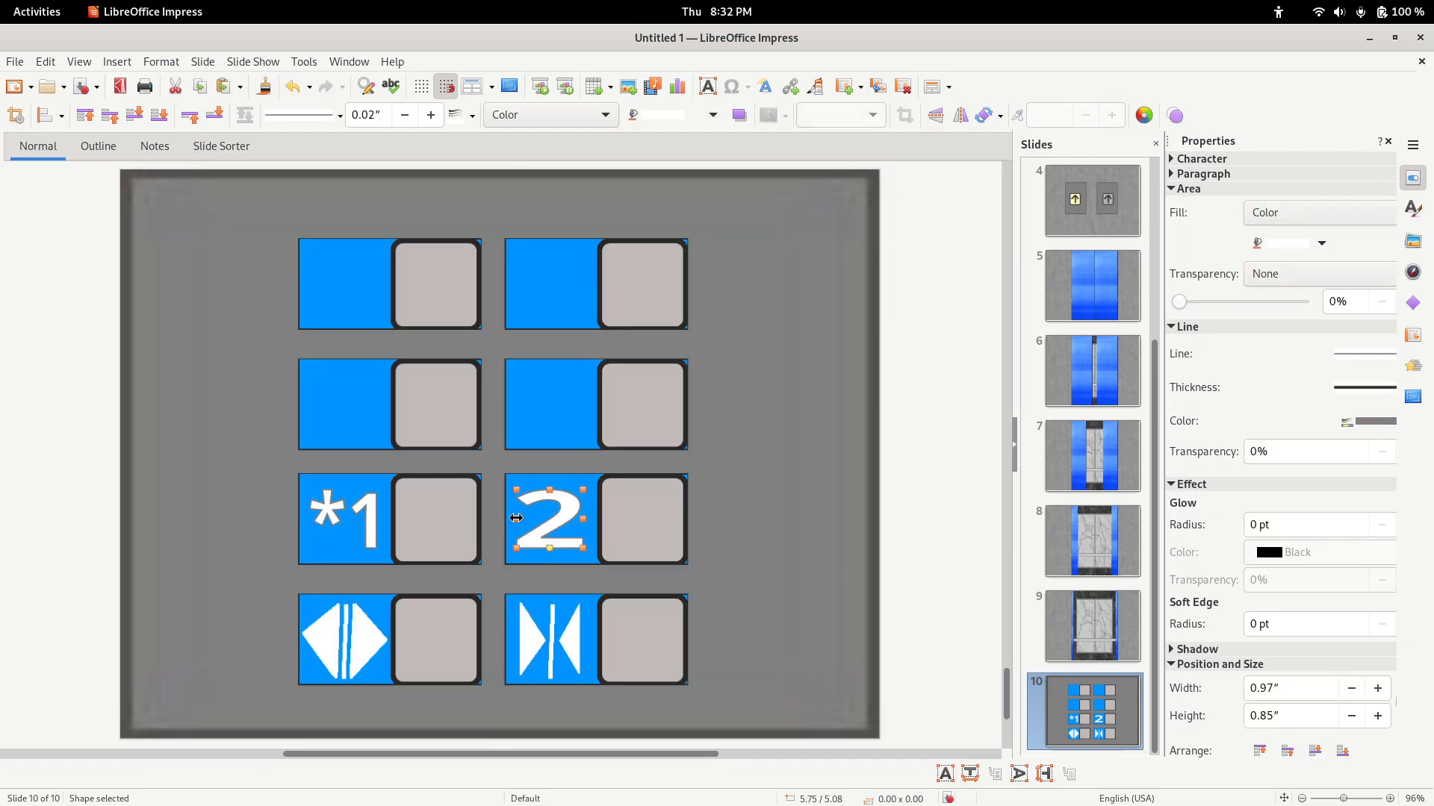
{"action": "left_click_drag", "start_coordinate": [516, 518], "coordinate": [533, 518]}
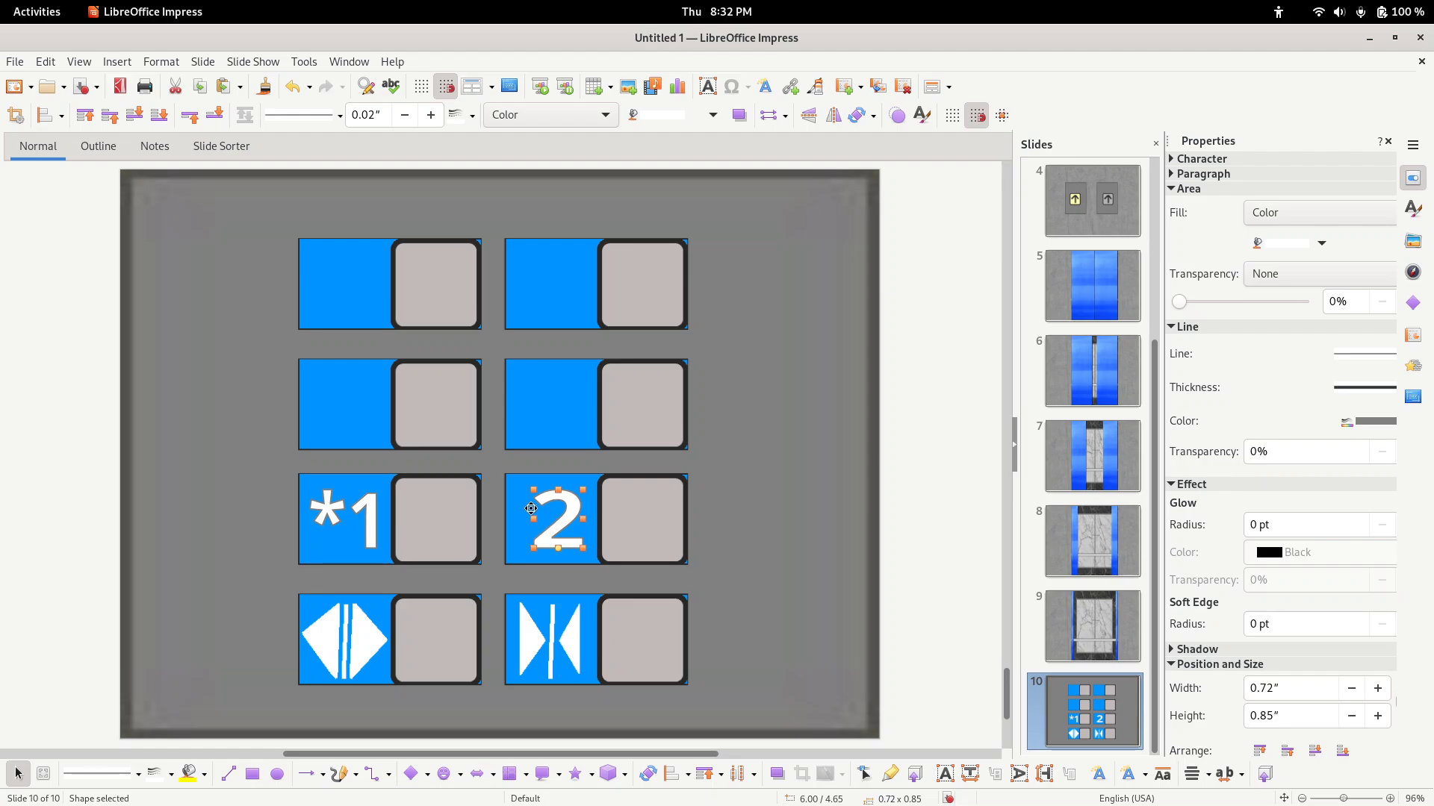
{"action": "key", "text": "Left"}
{"action": "key", "text": "Left"}
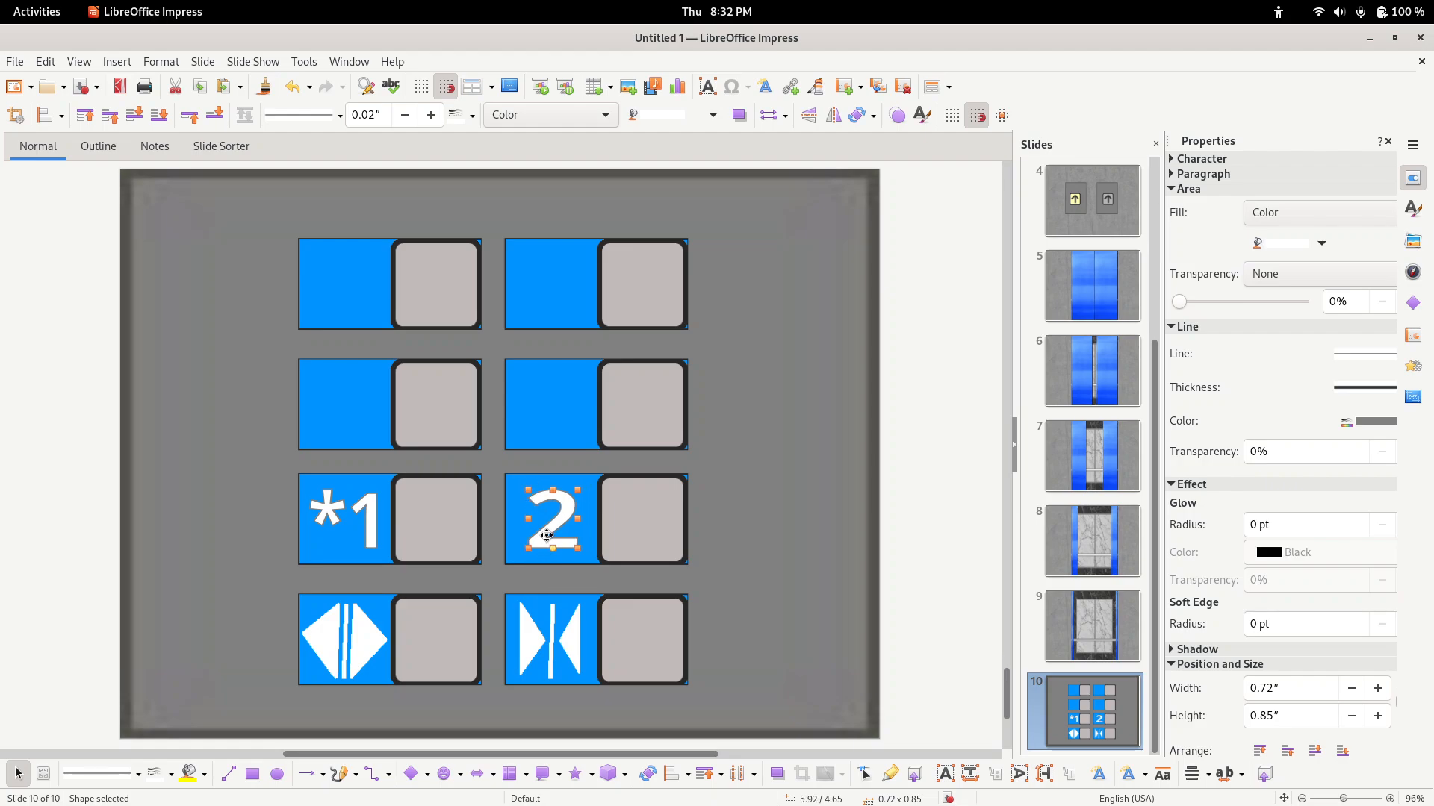
- Copy and paste the 2 Fontwork, placing the duplicate on the blue area above *1 at 3.00 / 3.00 in
{"action": "right_click", "coordinate": [546, 535]}
{"action": "left_click", "coordinate": [577, 214]}
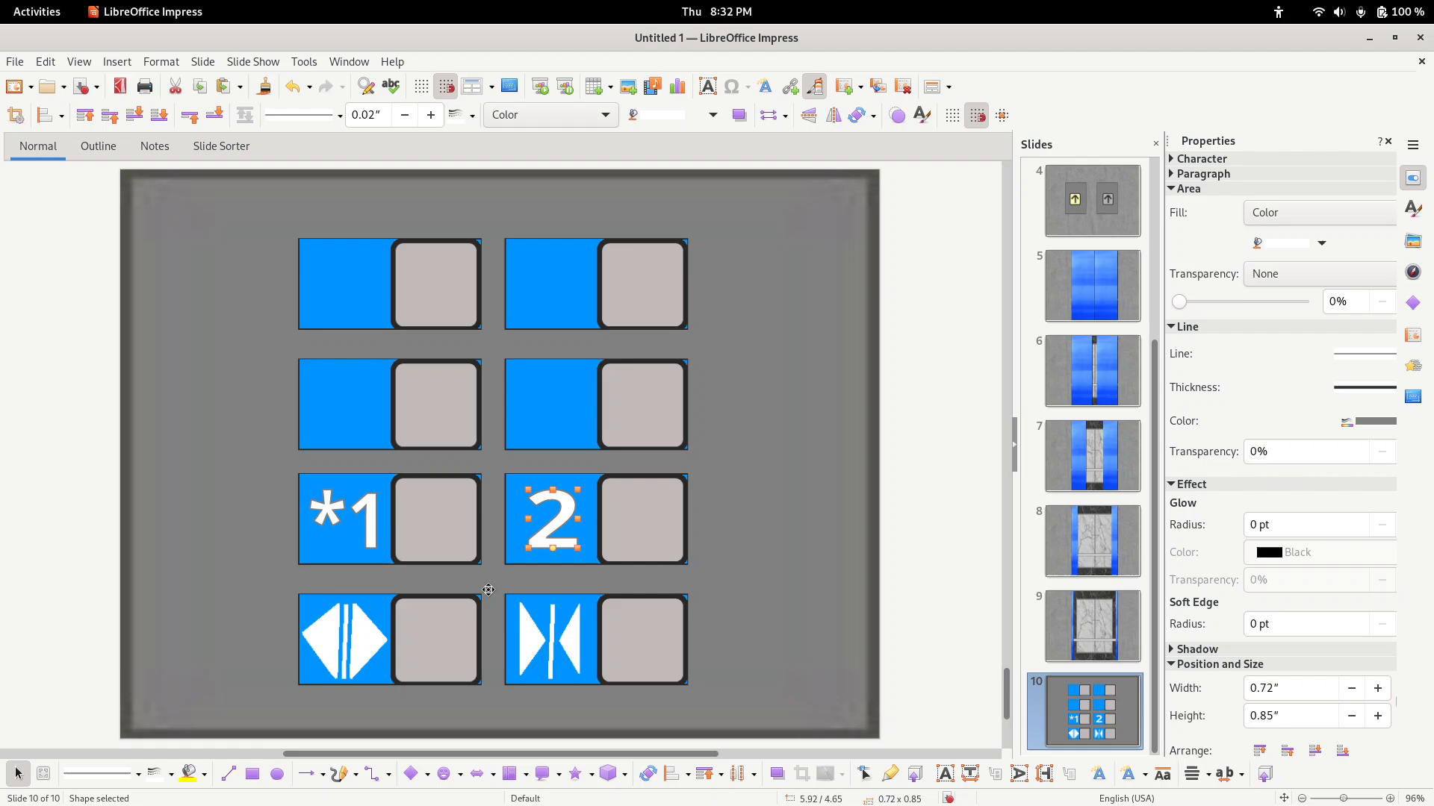
{"action": "right_click", "coordinate": [539, 545]}
{"action": "left_click", "coordinate": [597, 243]}
{"action": "left_click_drag", "start_coordinate": [542, 533], "coordinate": [335, 416]}
{"action": "double_click", "coordinate": [355, 419]}
{"action": "key", "text": "Escape"}
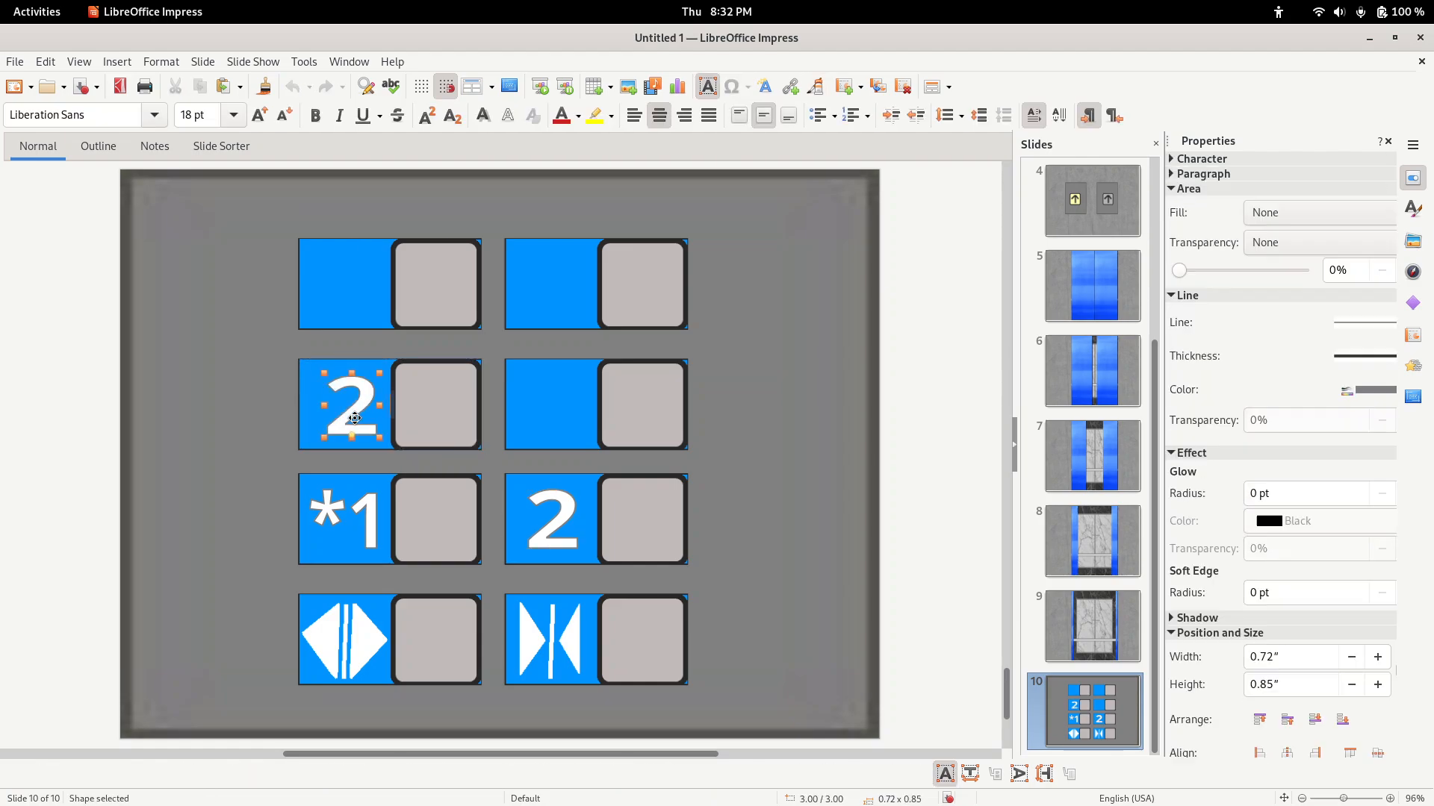
- Change the text of the duplicate above *1 to 3 and narrow it to 0.50 in
{"action": "double_click", "coordinate": [362, 409]}
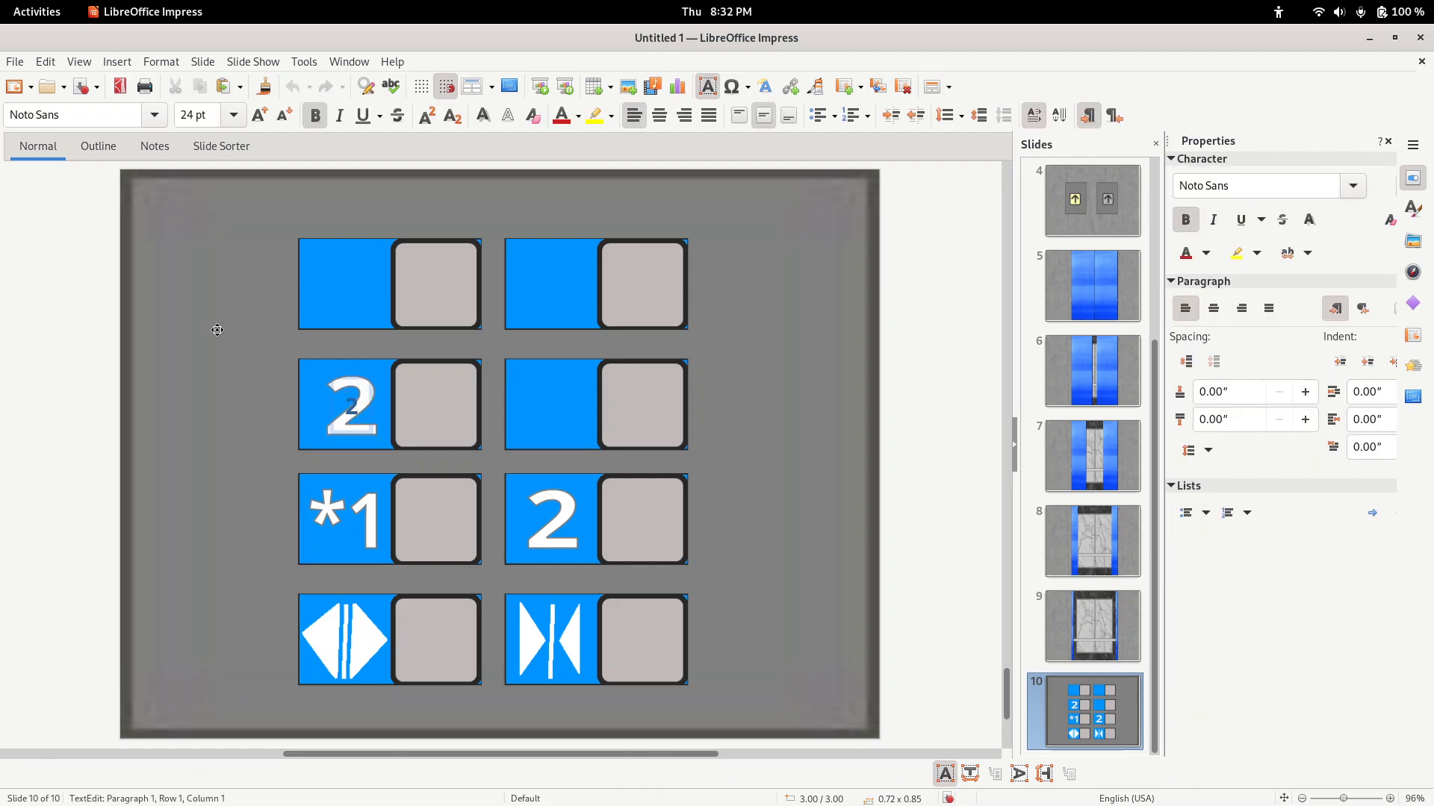
{"action": "type", "text": "3"}
{"action": "left_click", "coordinate": [239, 371]}
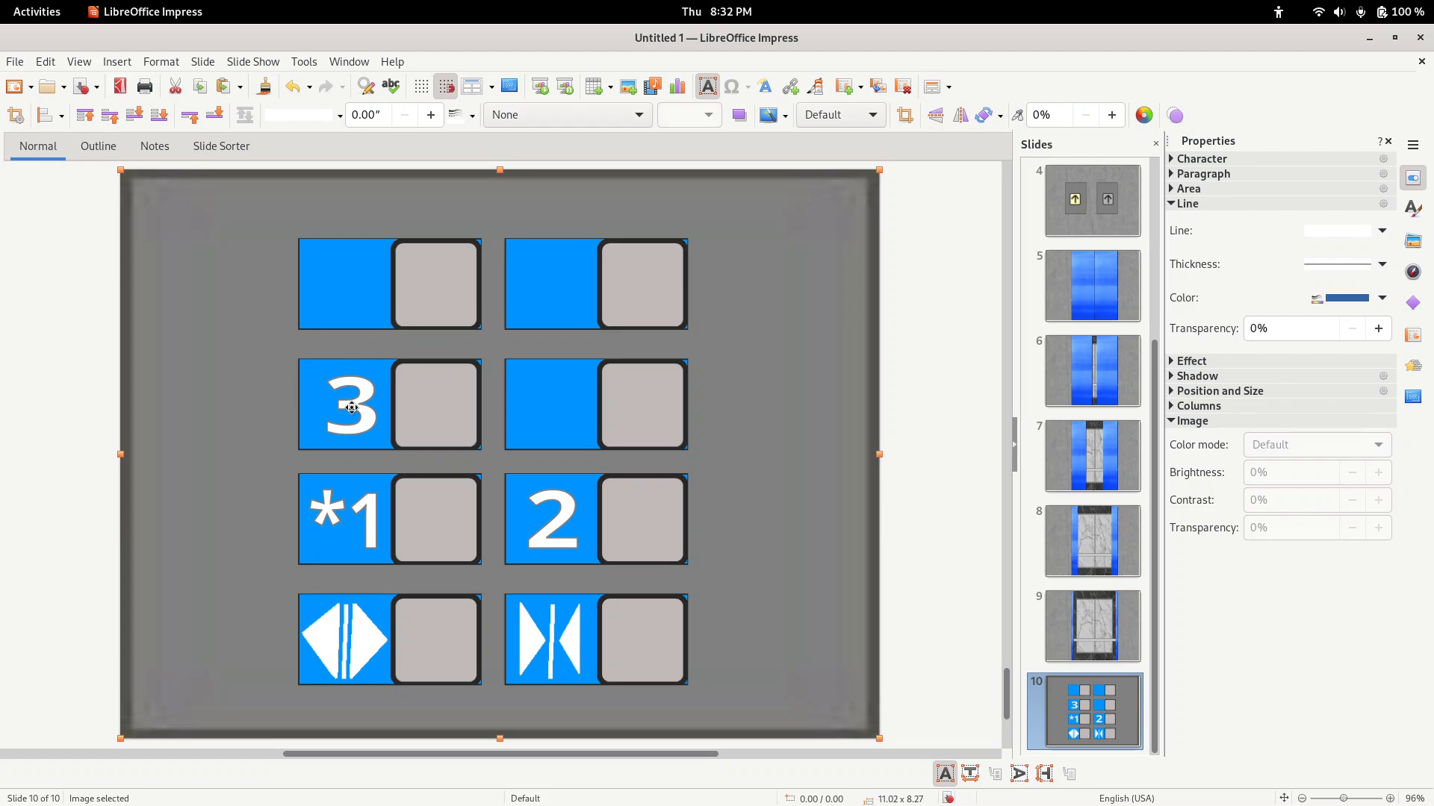
{"action": "left_click", "coordinate": [351, 403]}
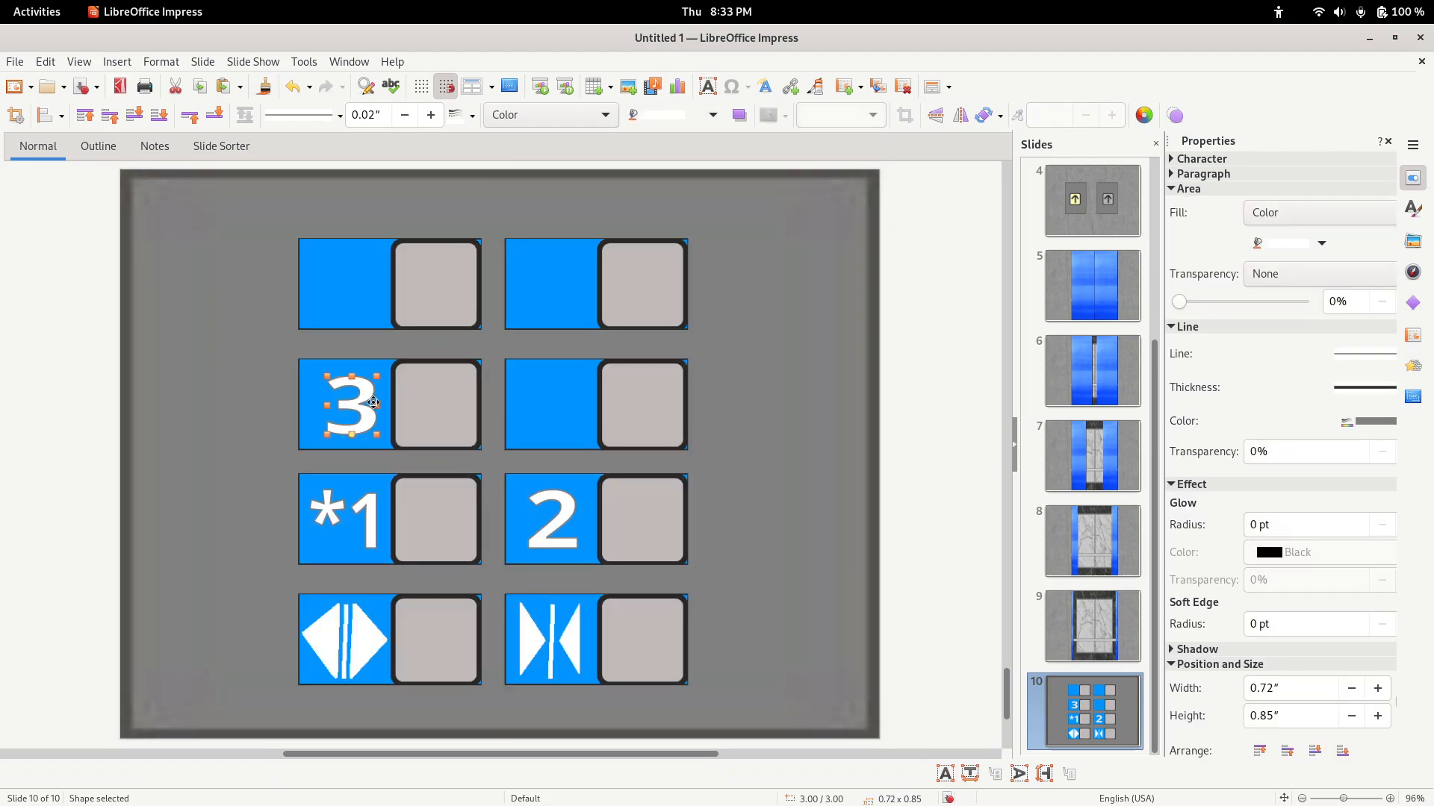
{"action": "left_click_drag", "start_coordinate": [375, 403], "coordinate": [361, 404]}
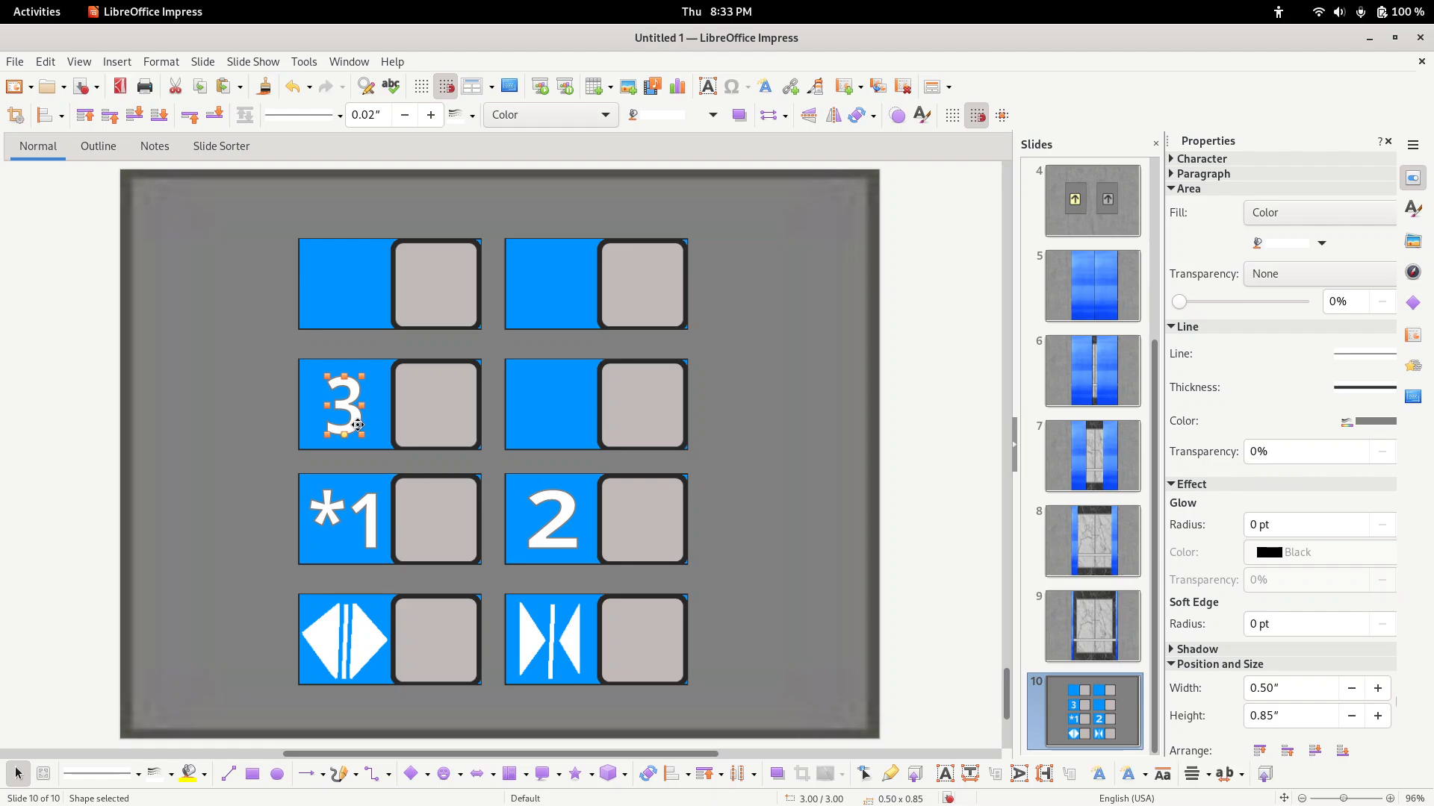
- Turn a copy of the 3 into a 0.75 in wide 4 on the blue area above the 2, at 5.88 / 3.00 in
{"action": "left_click", "coordinate": [352, 416]}
{"action": "left_click_drag", "start_coordinate": [349, 411], "coordinate": [551, 407]}
{"action": "double_click", "coordinate": [551, 403]}
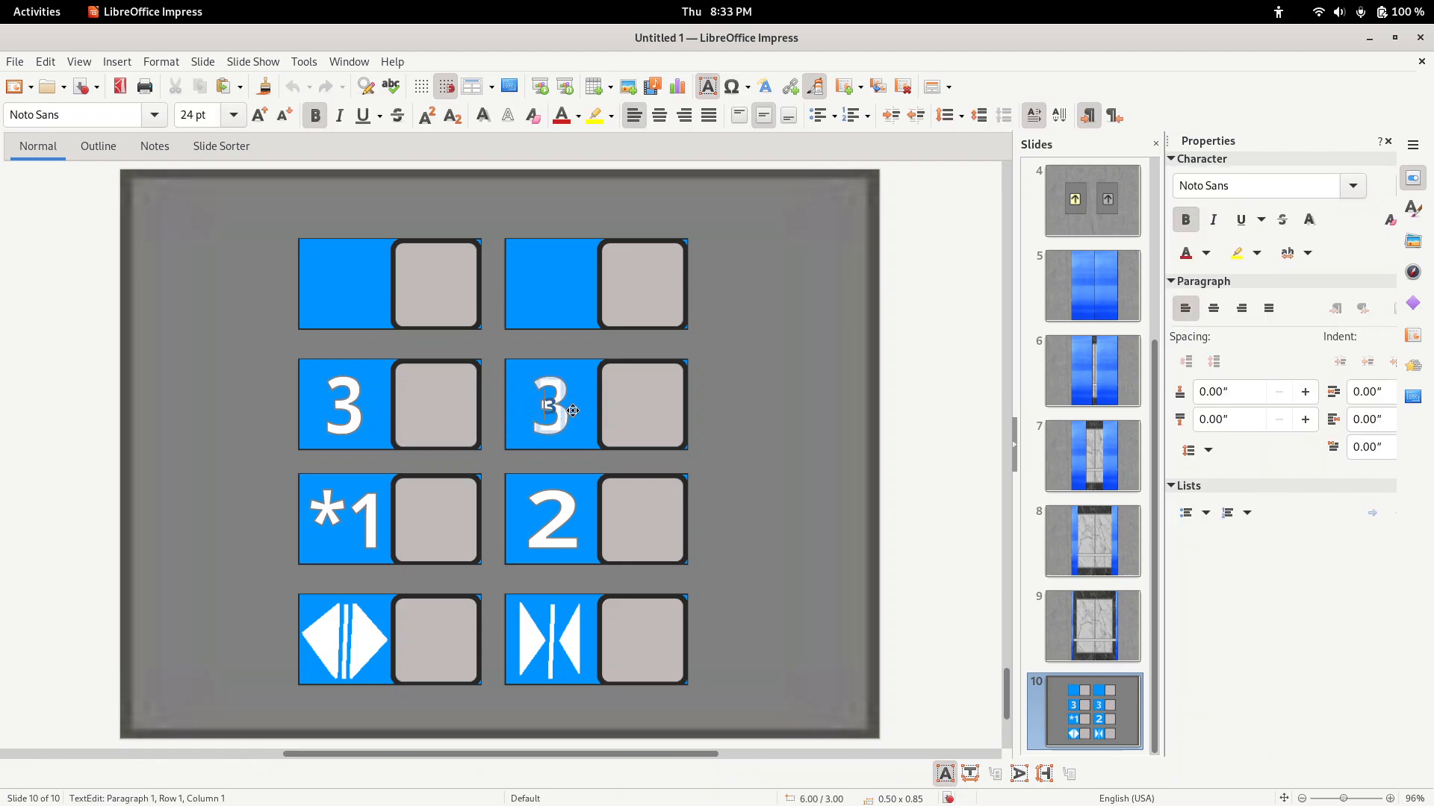
{"action": "type", "text": "4"}
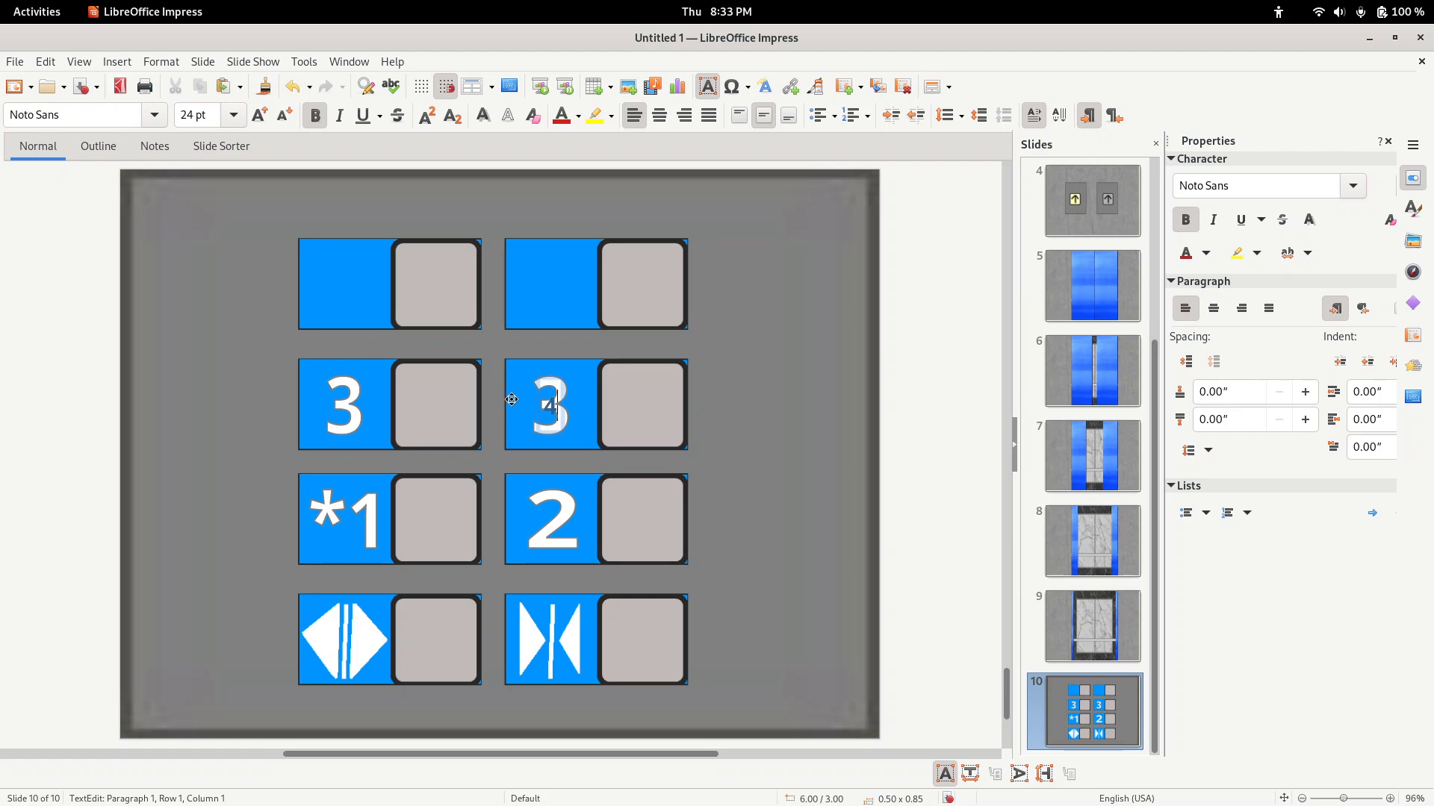
{"action": "key", "text": "Escape"}
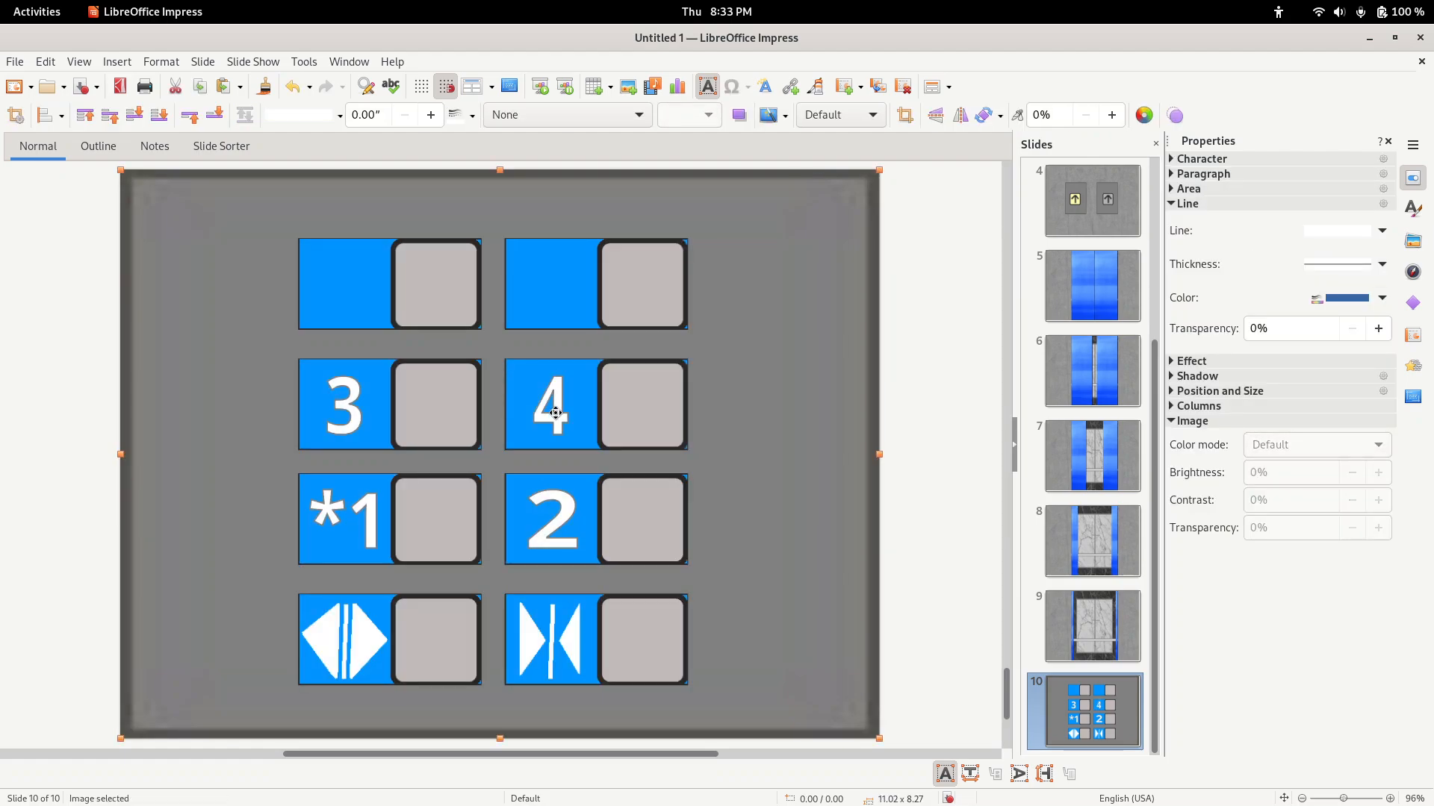
{"action": "left_click_drag", "start_coordinate": [575, 407], "coordinate": [583, 407]}
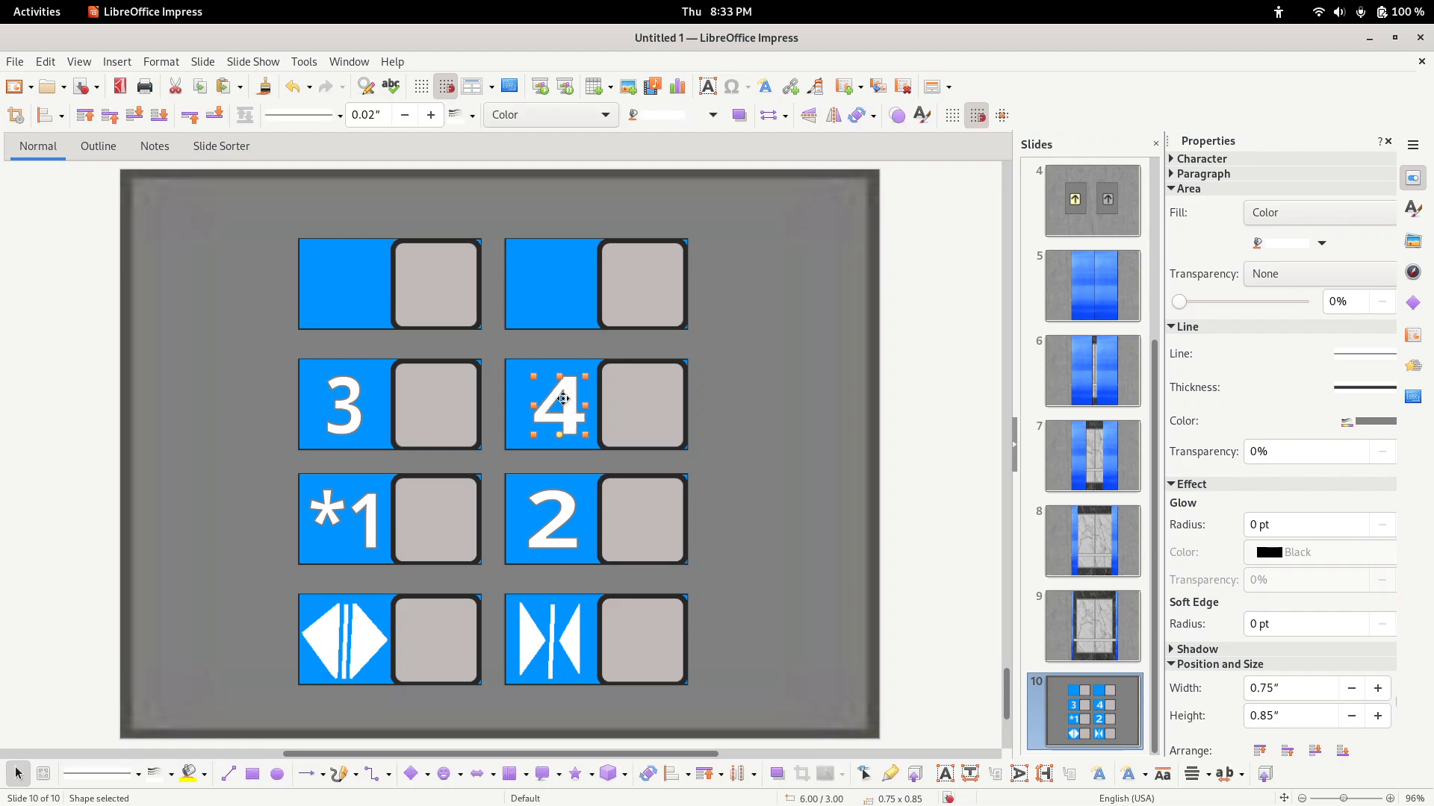
{"action": "key", "text": "Left"}
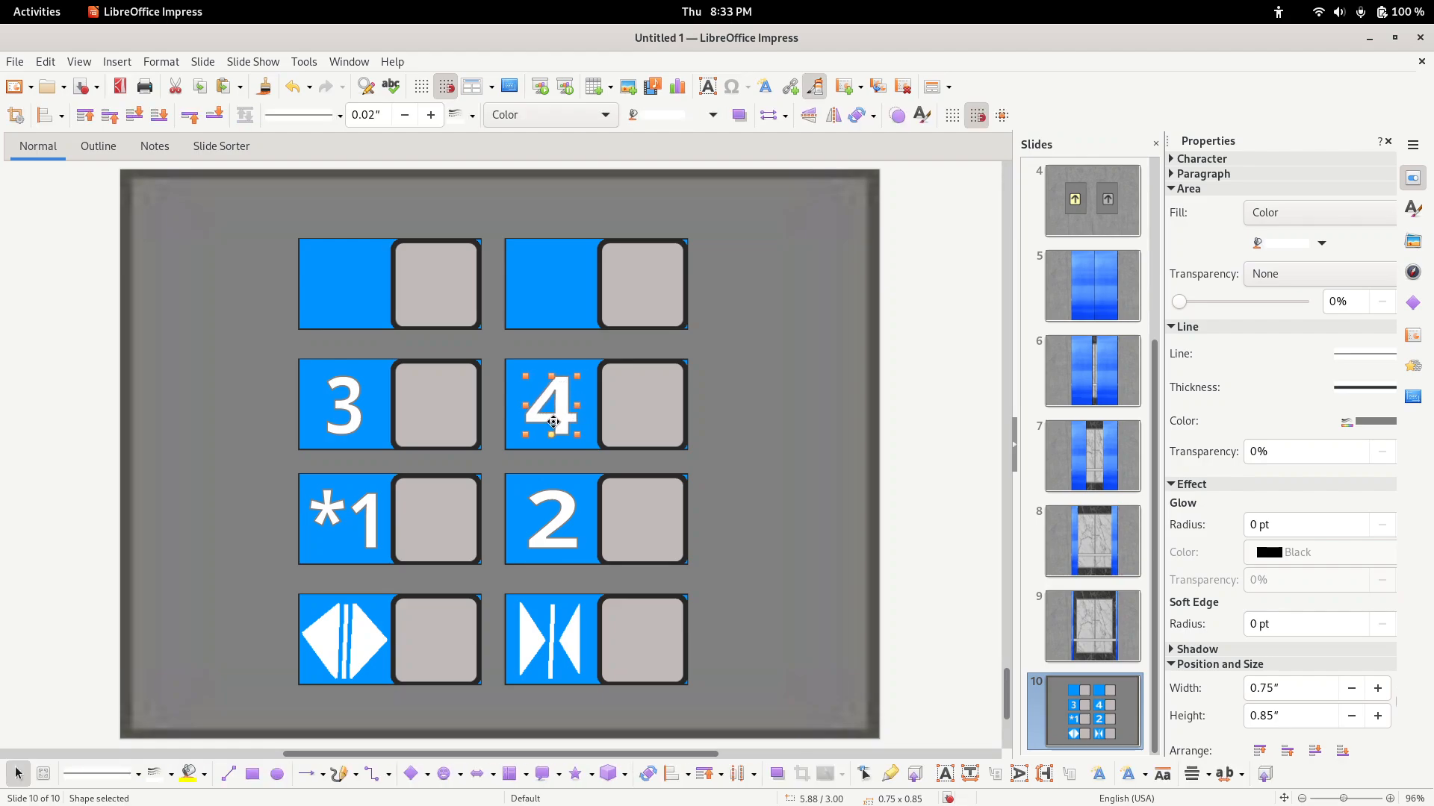
- Duplicate the 3 onto the blue area above it at 3.00 / 1.25 in and change the copy's text to 5
{"action": "left_click", "coordinate": [354, 409]}
{"action": "left_click_drag", "start_coordinate": [347, 400], "coordinate": [343, 285]}
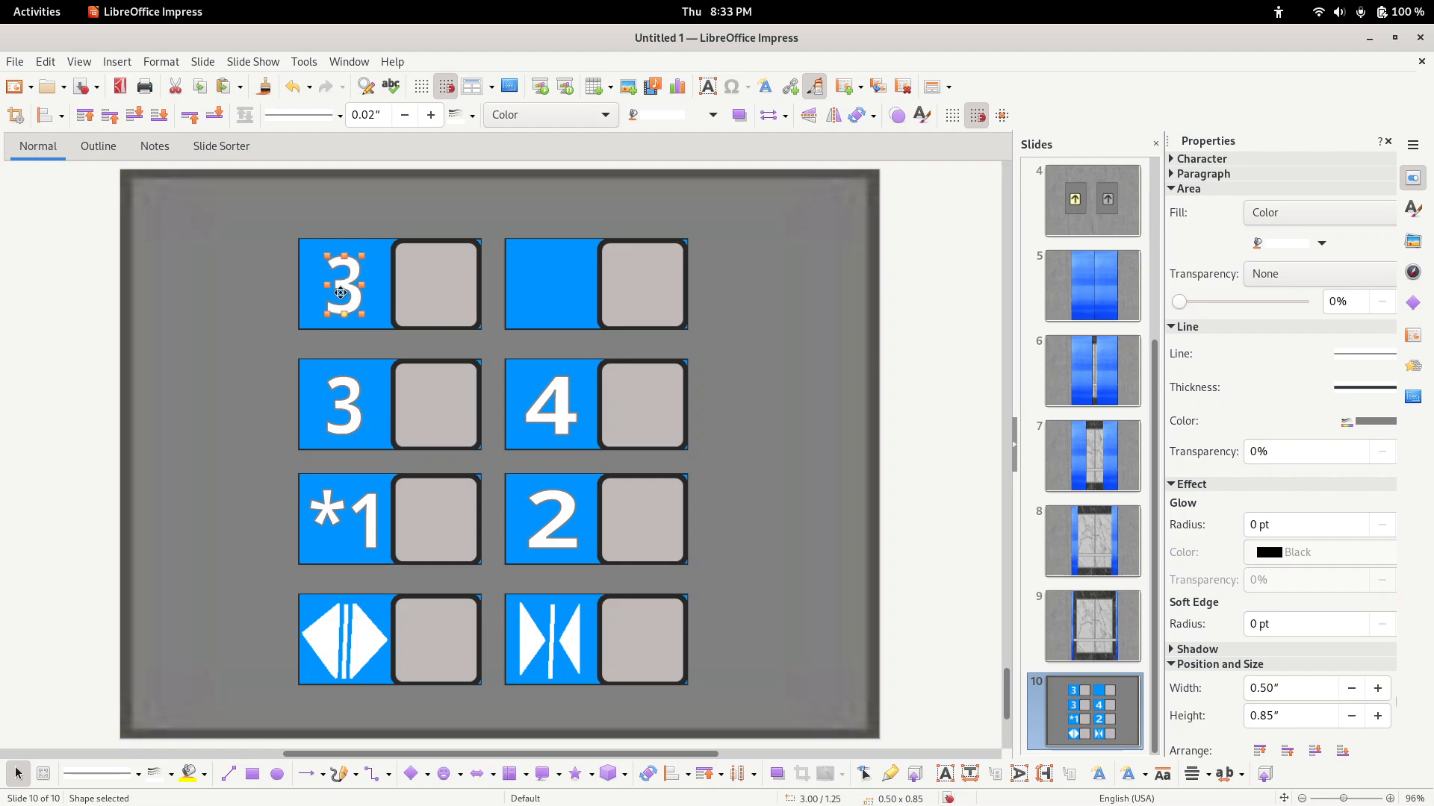
{"action": "double_click", "coordinate": [347, 287]}
{"action": "double_click", "coordinate": [360, 288]}
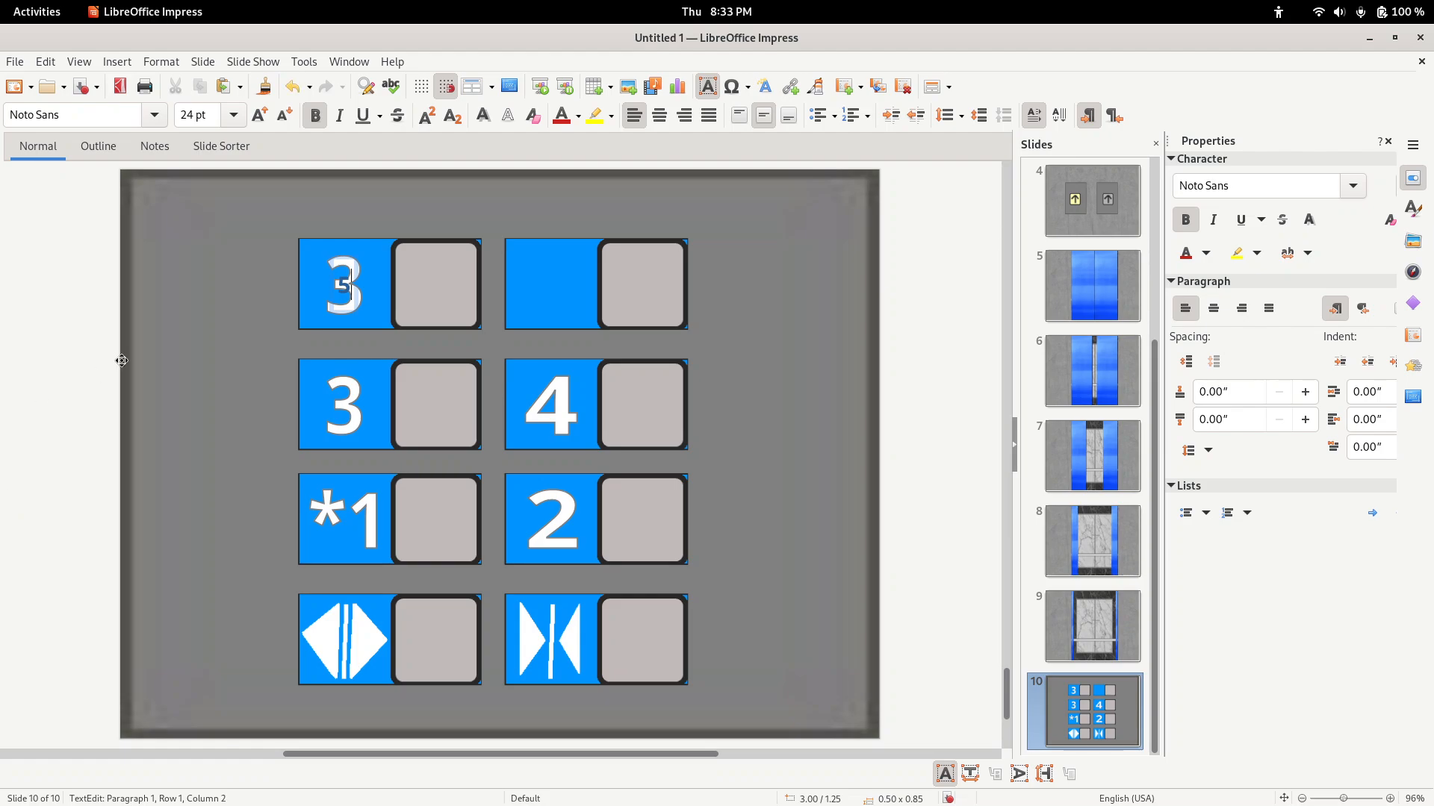
{"action": "left_click", "coordinate": [183, 351]}
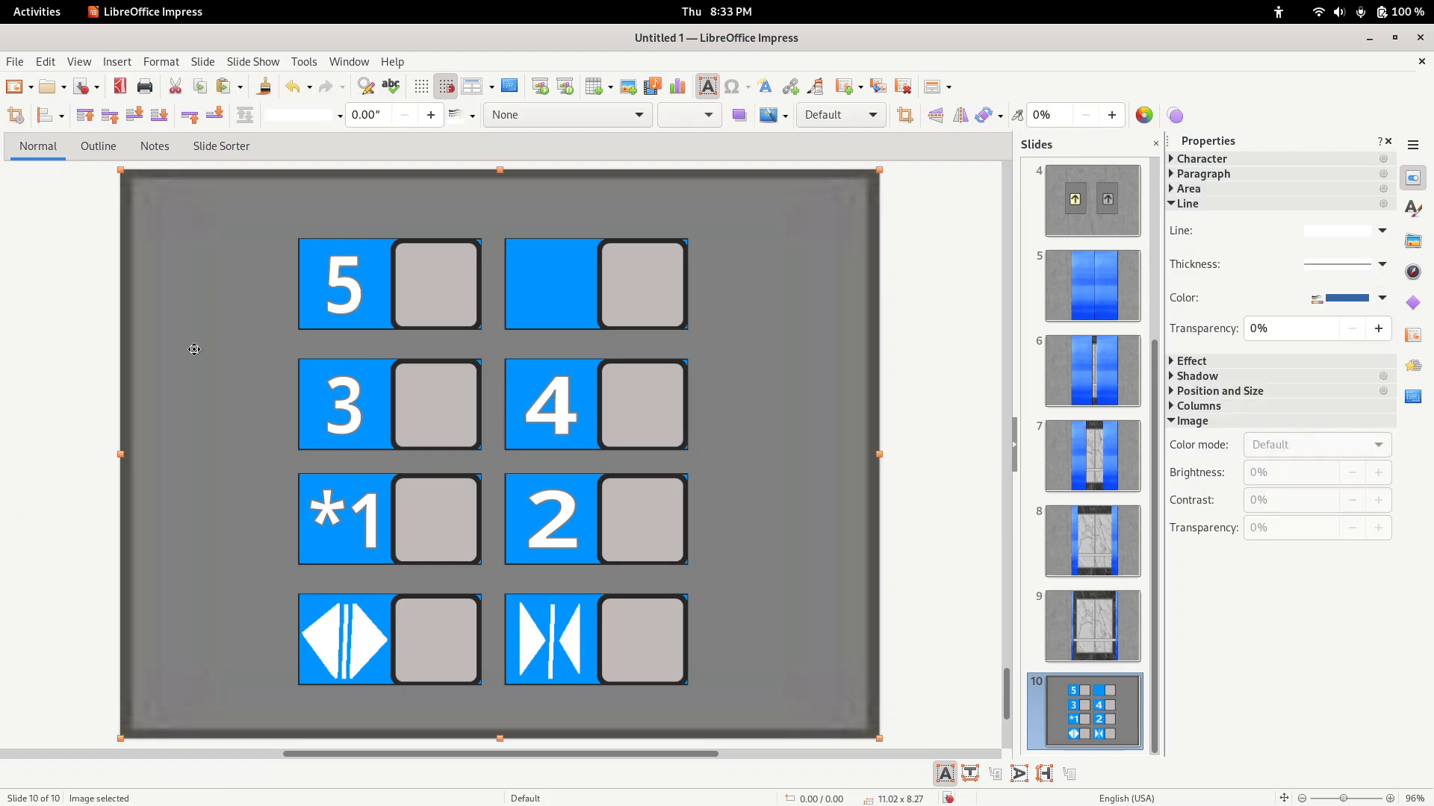
- Duplicate the 4 onto the blue area above it at 6.00 / 1.25 in and replace the copy's text with 6
{"action": "left_click", "coordinate": [552, 412]}
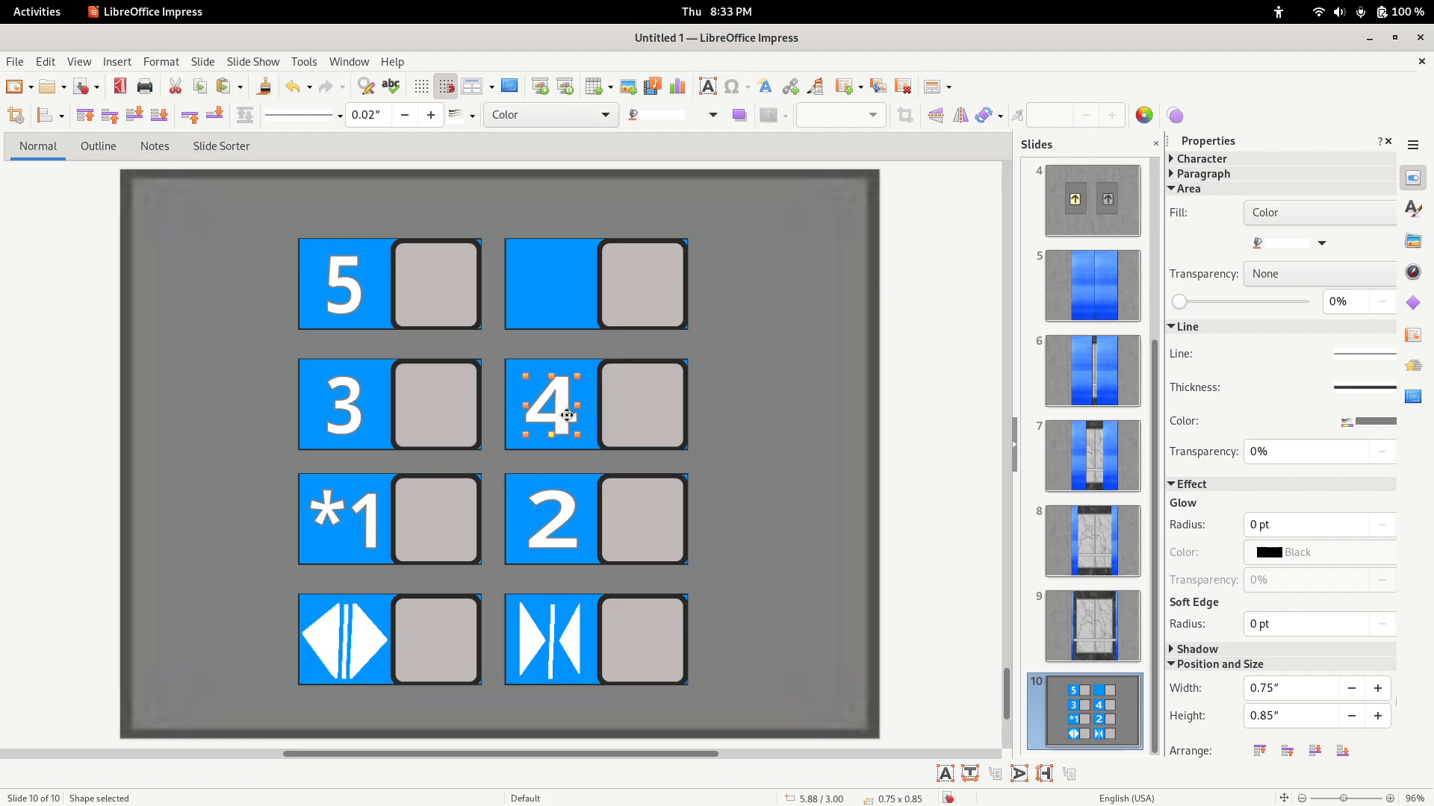
{"action": "left_click_drag", "start_coordinate": [565, 415], "coordinate": [568, 292]}
{"action": "double_click", "coordinate": [567, 292]}
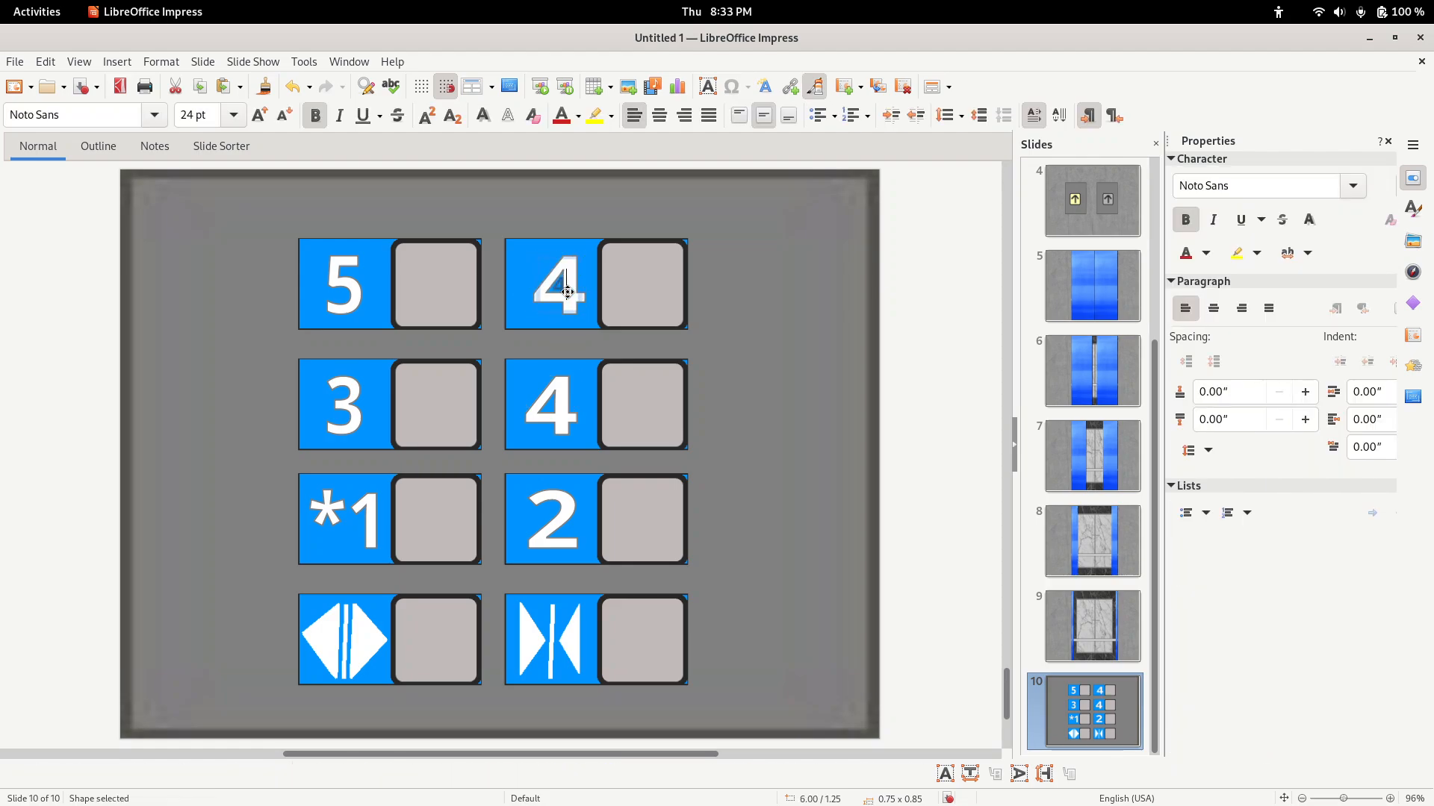
{"action": "key", "text": "BackSpace"}
{"action": "type", "text": "6"}
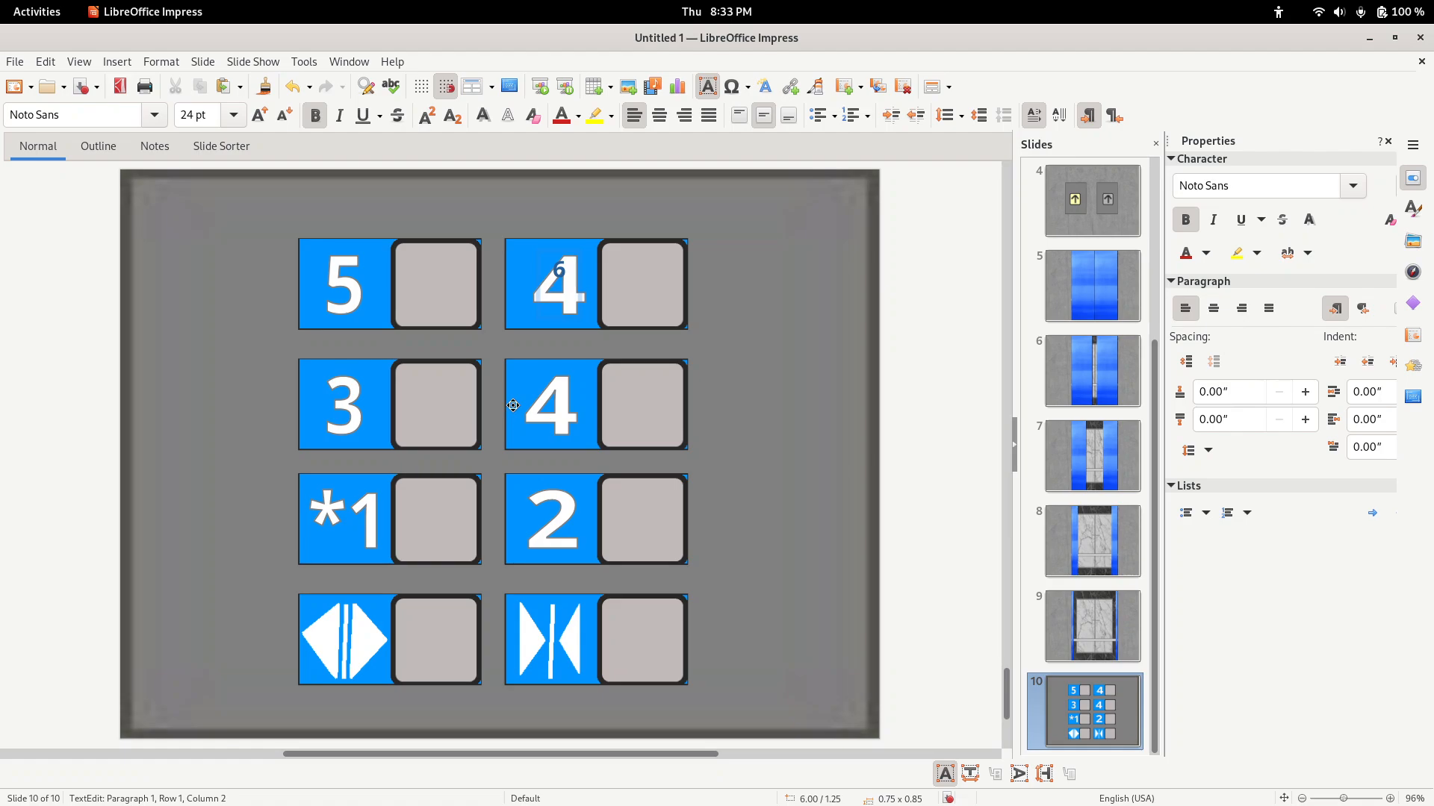
{"action": "left_click", "coordinate": [688, 345]}
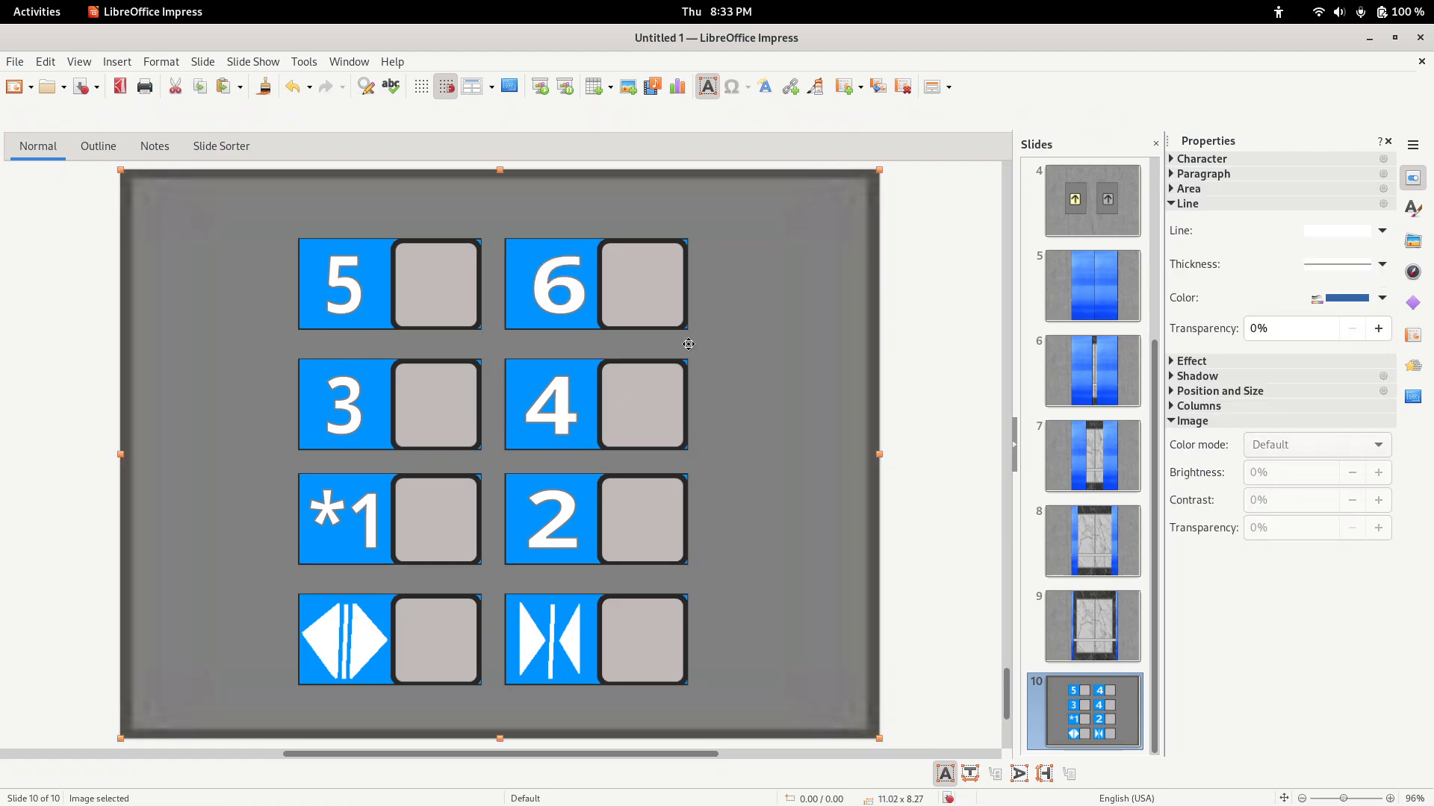
- Shift the 6 slightly left to line it up with the 4 below, and deselect it
{"action": "left_click", "coordinate": [573, 290]}
{"action": "left_click_drag", "start_coordinate": [584, 288], "coordinate": [580, 291]}
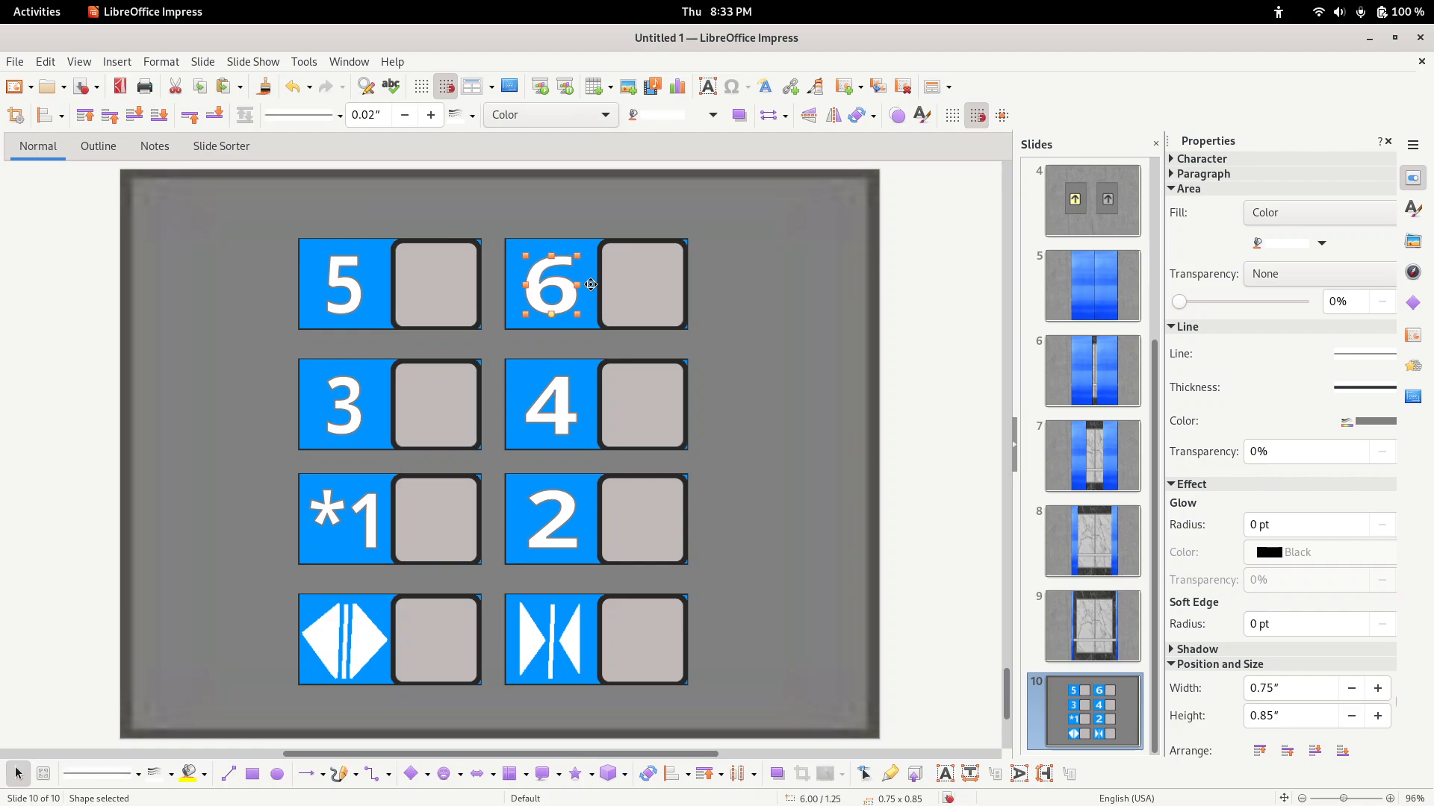
{"action": "left_click", "coordinate": [710, 299]}
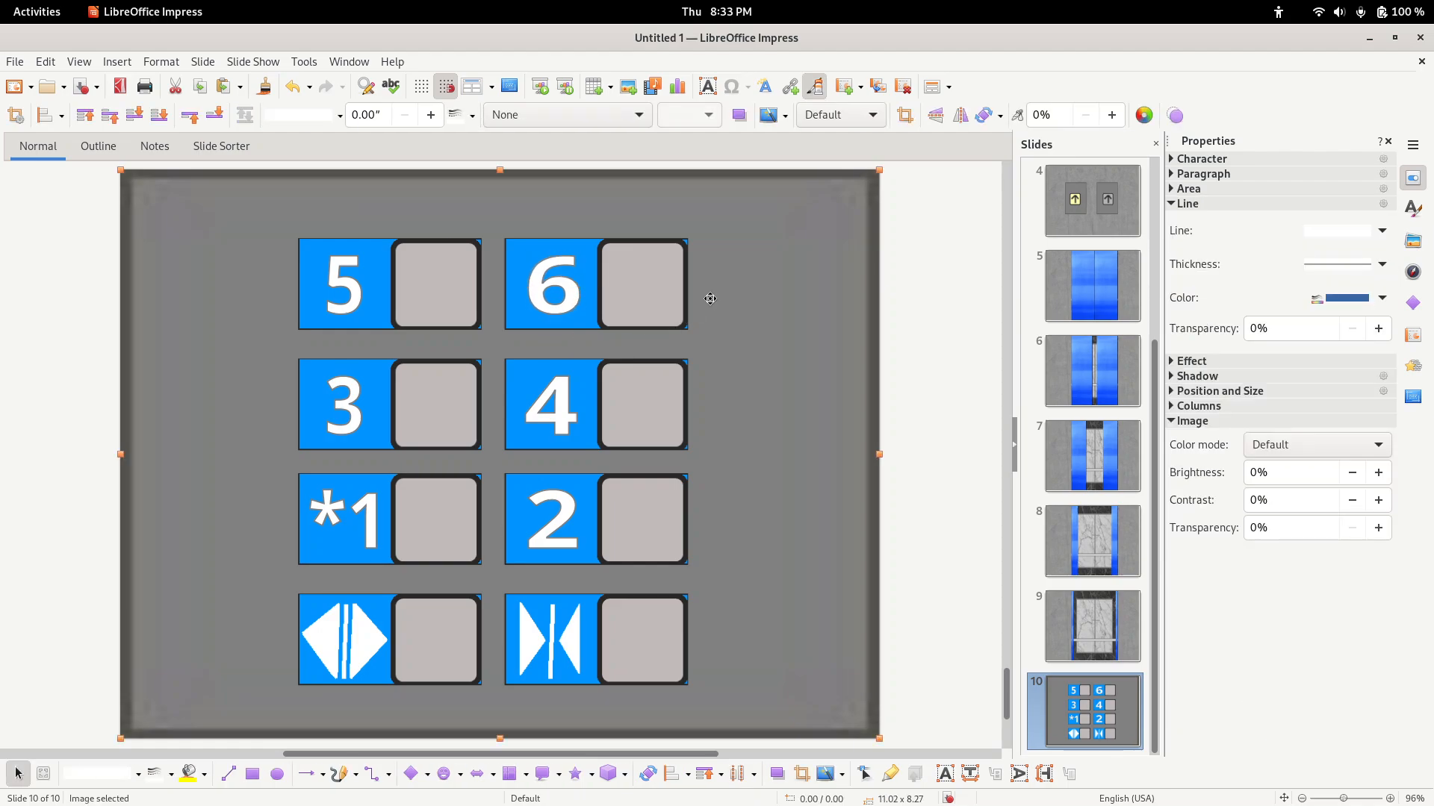